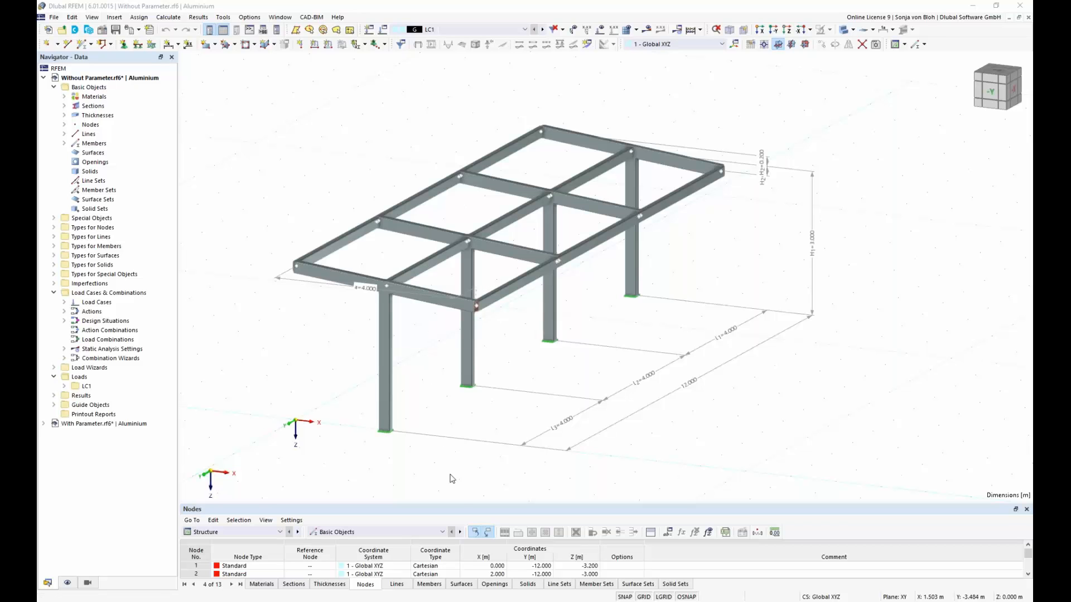
Step: Select the entire canopy frame and save it as a block named Without Parameter with model category 1 set to Beams
{"action": "left_click", "coordinate": [488, 567]}
{"action": "left_click", "coordinate": [489, 566]}
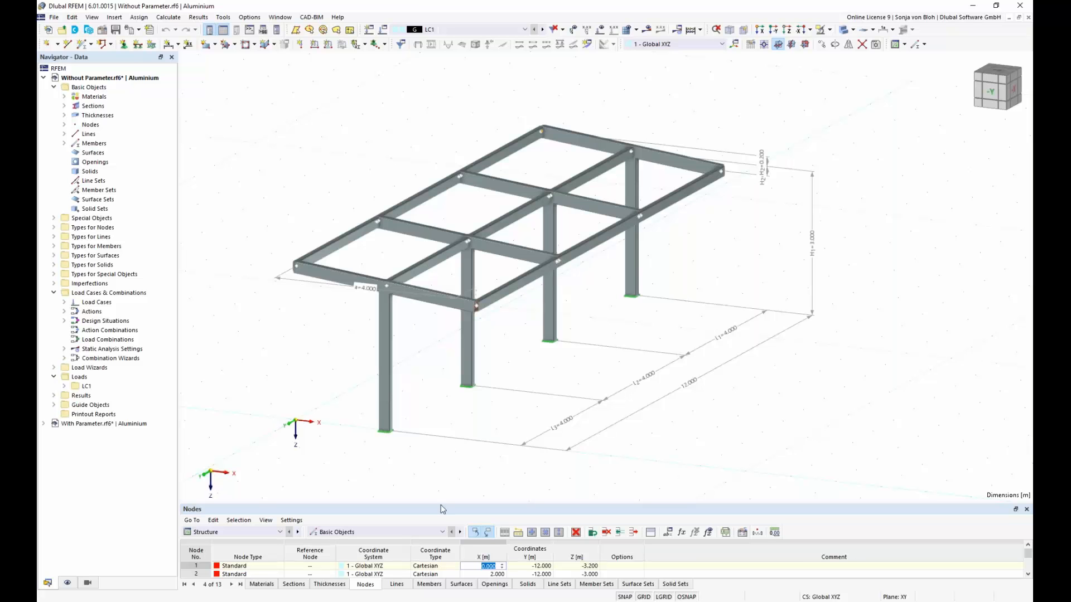
{"action": "left_click_drag", "start_coordinate": [233, 109], "coordinate": [881, 452]}
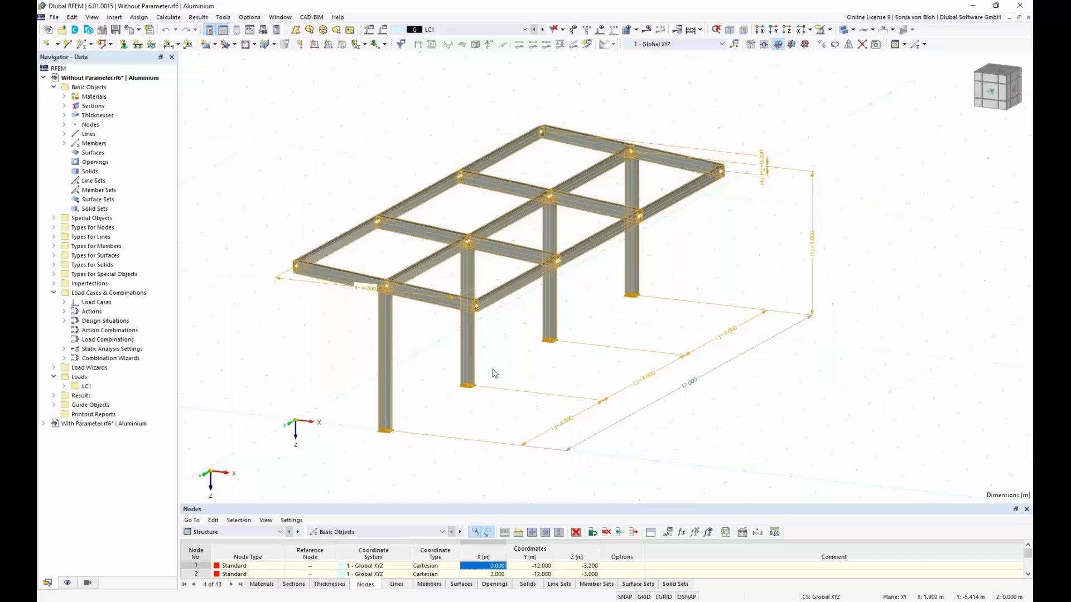
{"action": "left_click", "coordinate": [54, 17]}
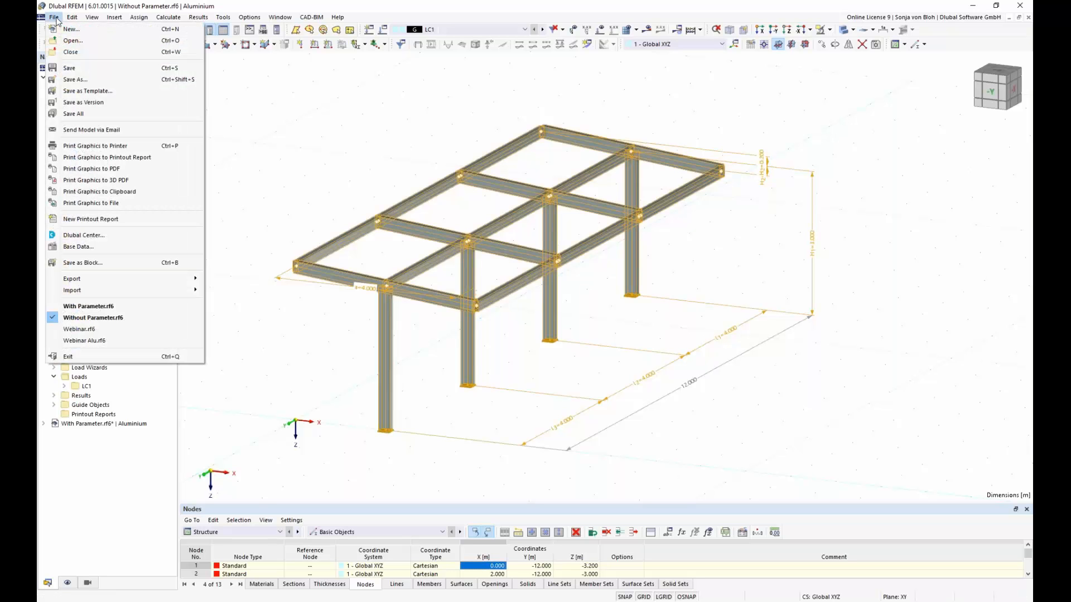
{"action": "left_click", "coordinate": [92, 262]}
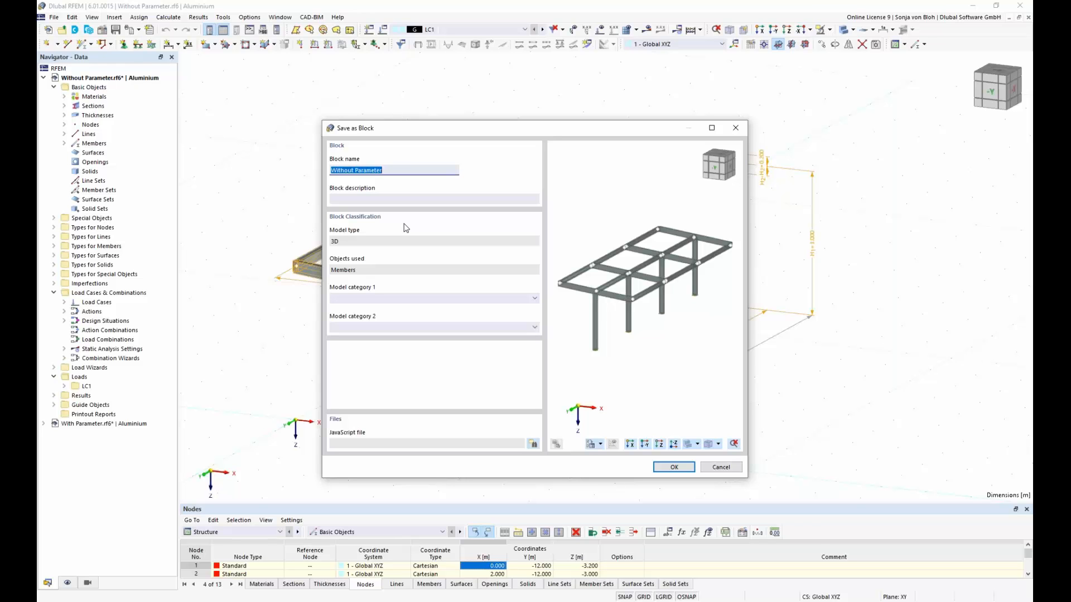
{"action": "left_click", "coordinate": [535, 300]}
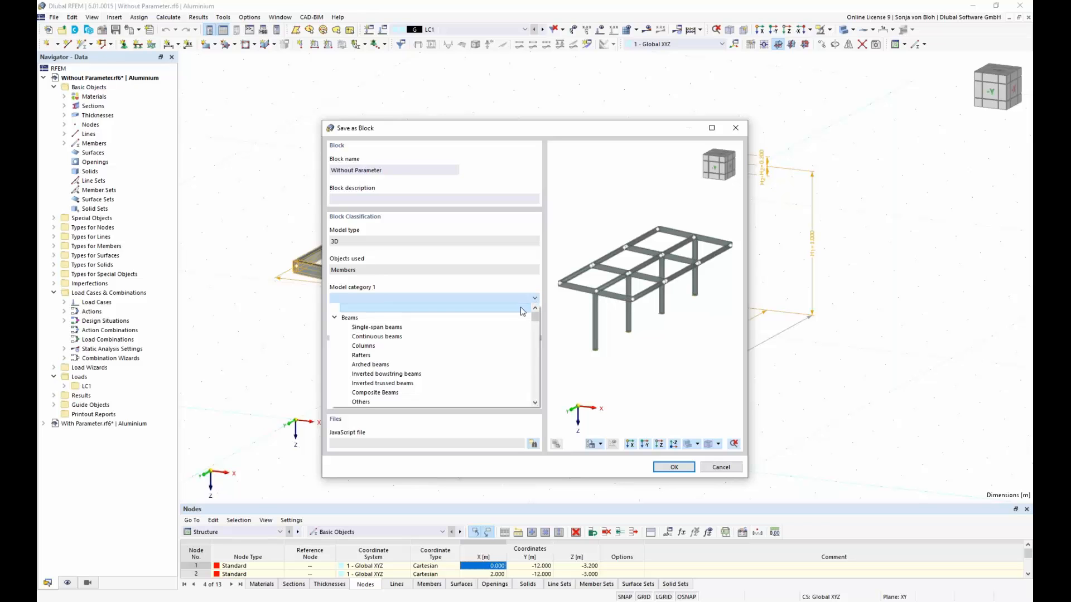
{"action": "left_click", "coordinate": [485, 318]}
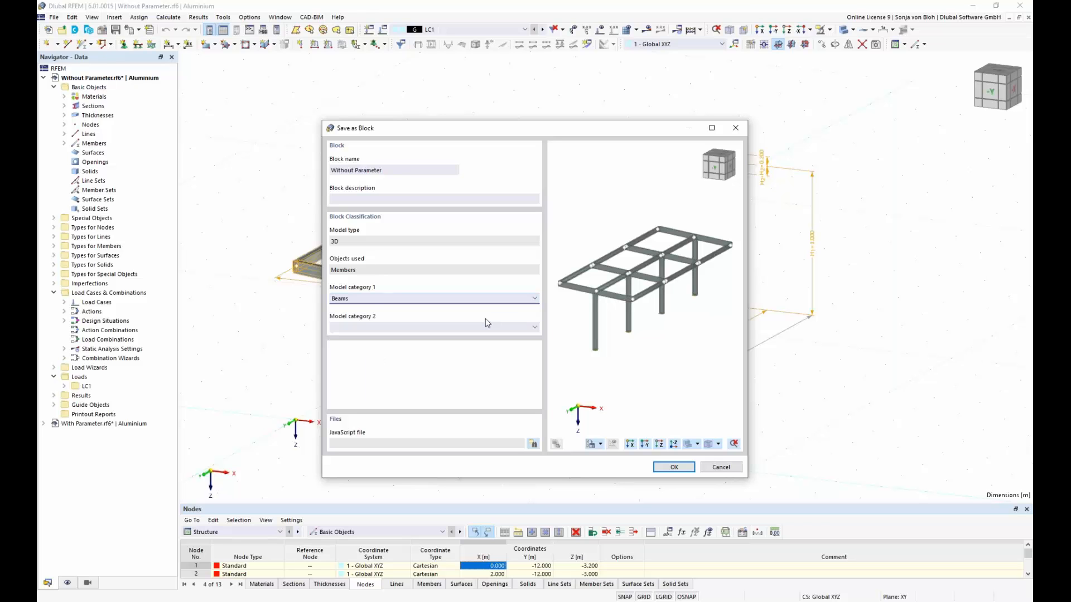
{"action": "left_click", "coordinate": [674, 467]}
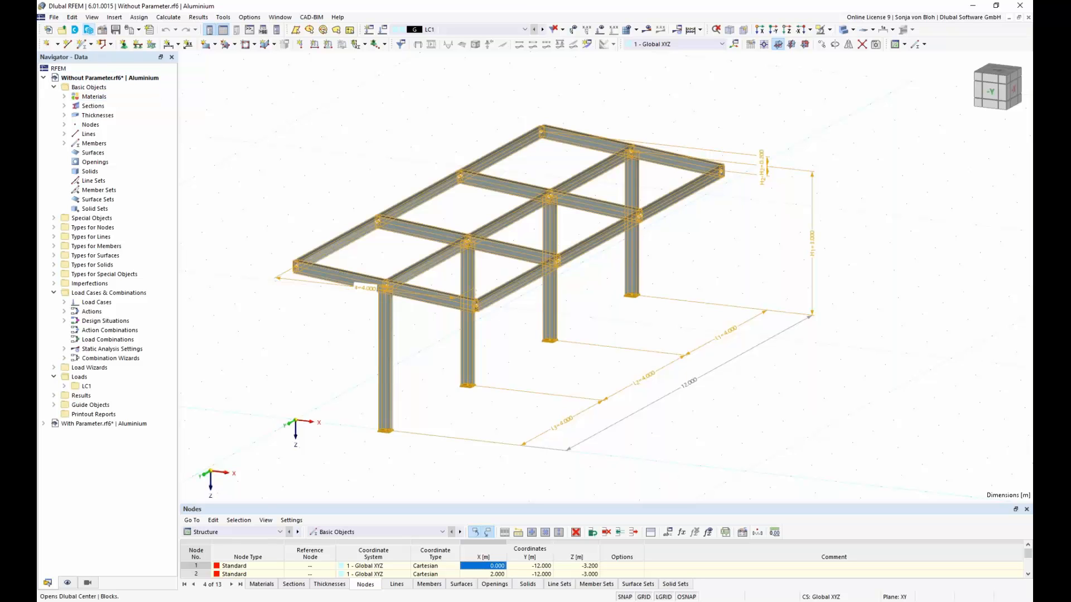
Step: Browse the Towers and Masts category of the block library, and choose the saved Without Parameter block from the Beams category for insertion
{"action": "left_click", "coordinate": [88, 29]}
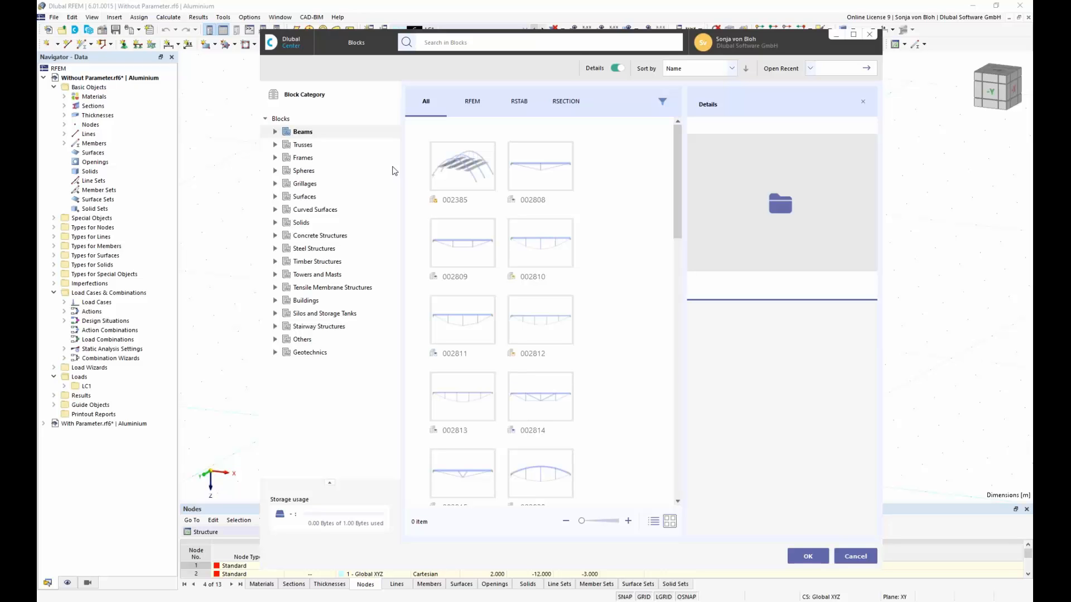
{"action": "left_click", "coordinate": [275, 275]}
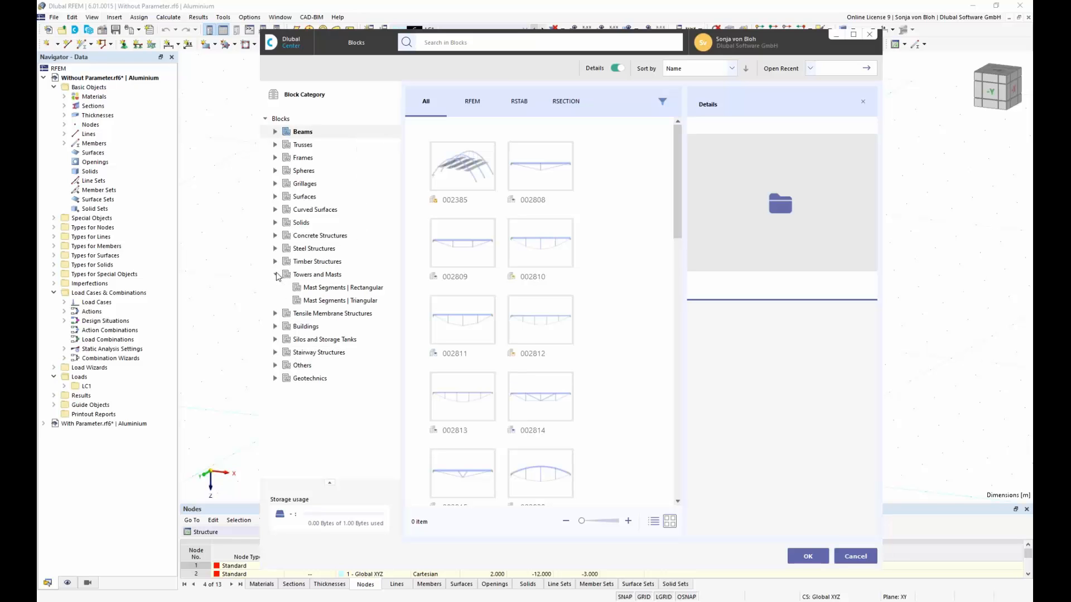
{"action": "left_click", "coordinate": [325, 276]}
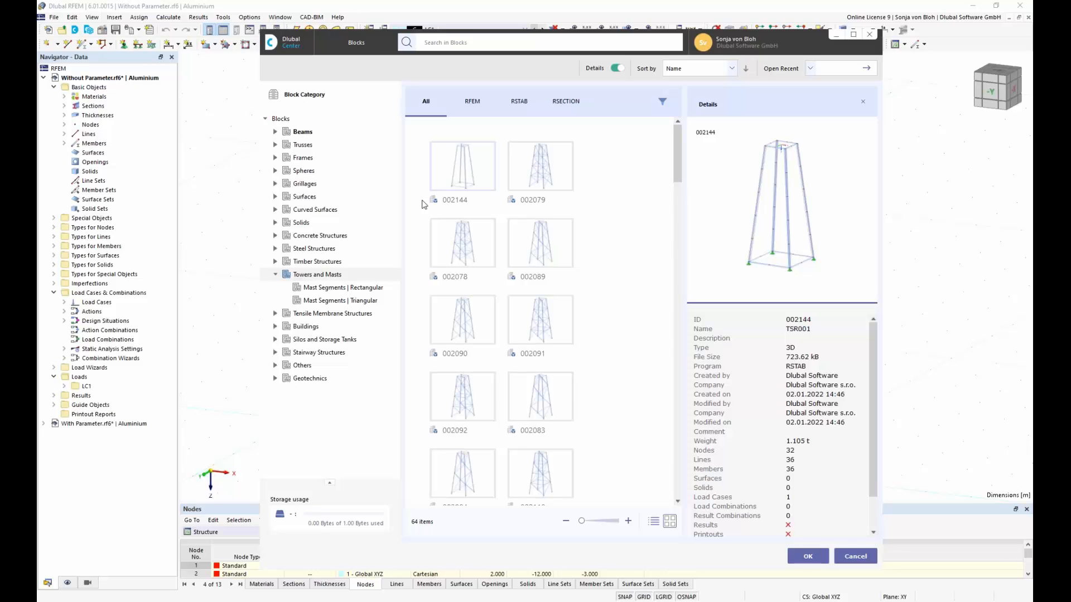
{"action": "left_click", "coordinate": [302, 134]}
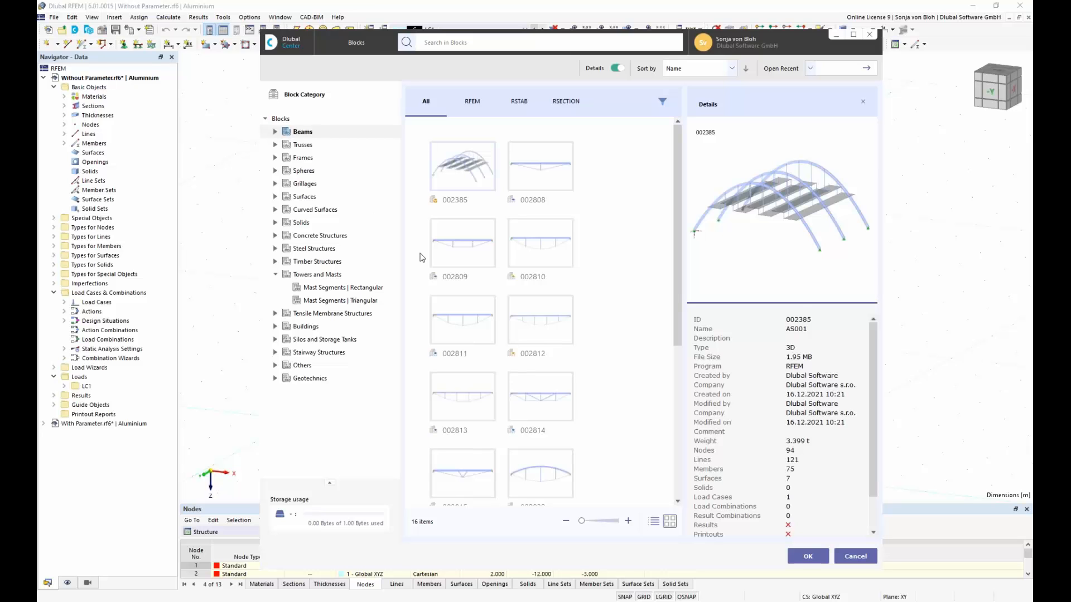
{"action": "left_click_drag", "start_coordinate": [685, 308], "coordinate": [685, 478]}
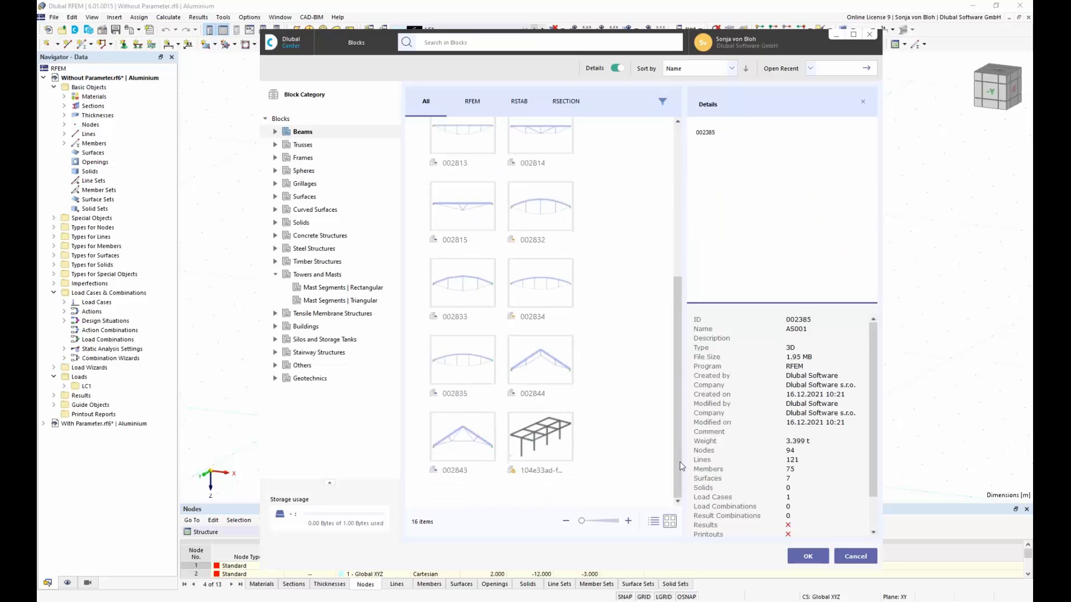
{"action": "left_click", "coordinate": [541, 437]}
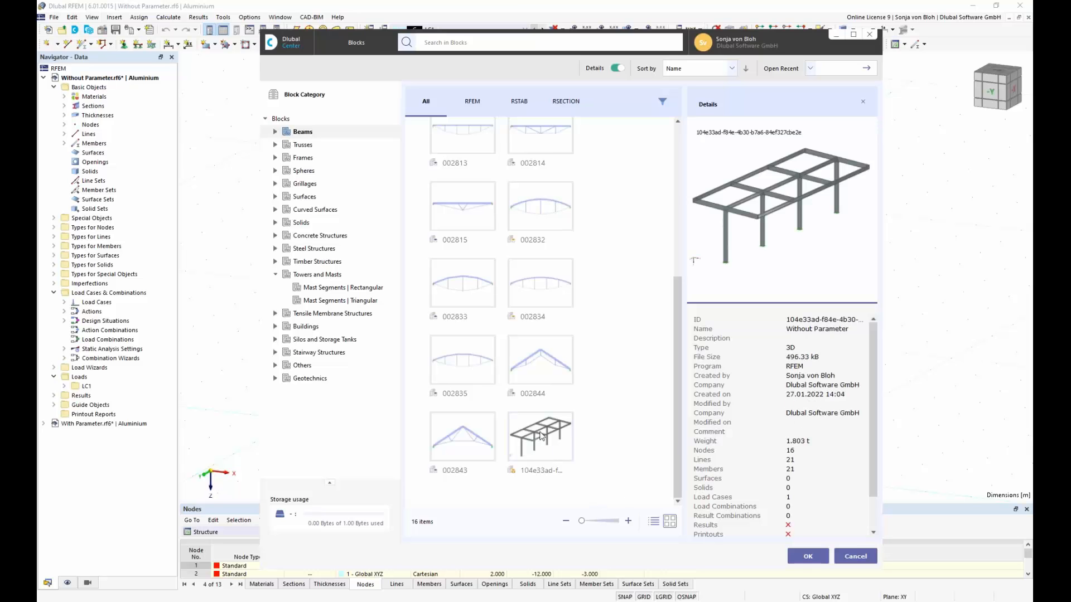
{"action": "left_click", "coordinate": [809, 556]}
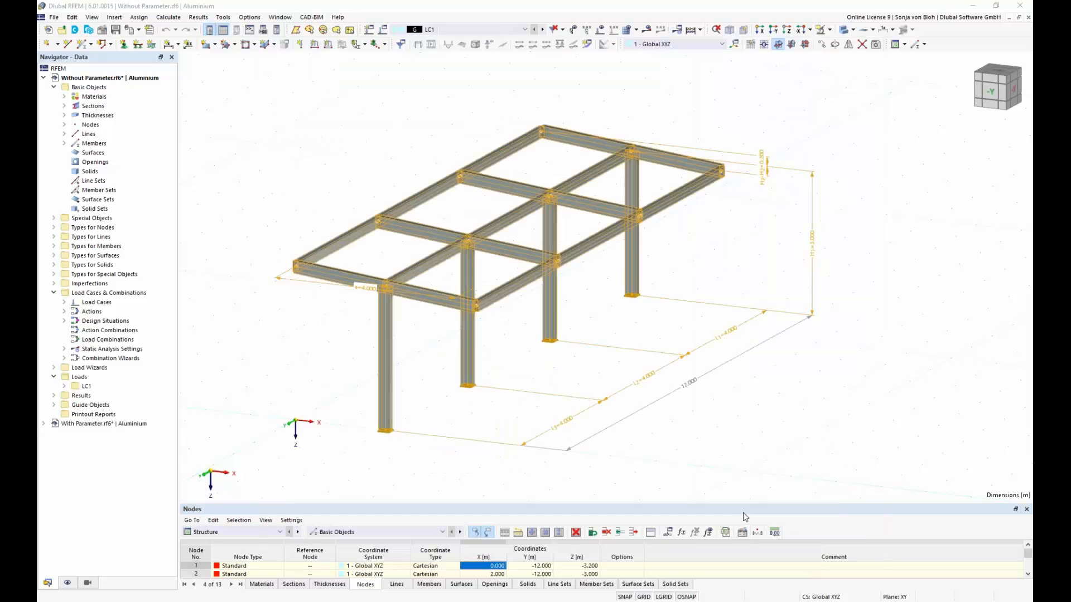
{"action": "double_click", "coordinate": [657, 383]}
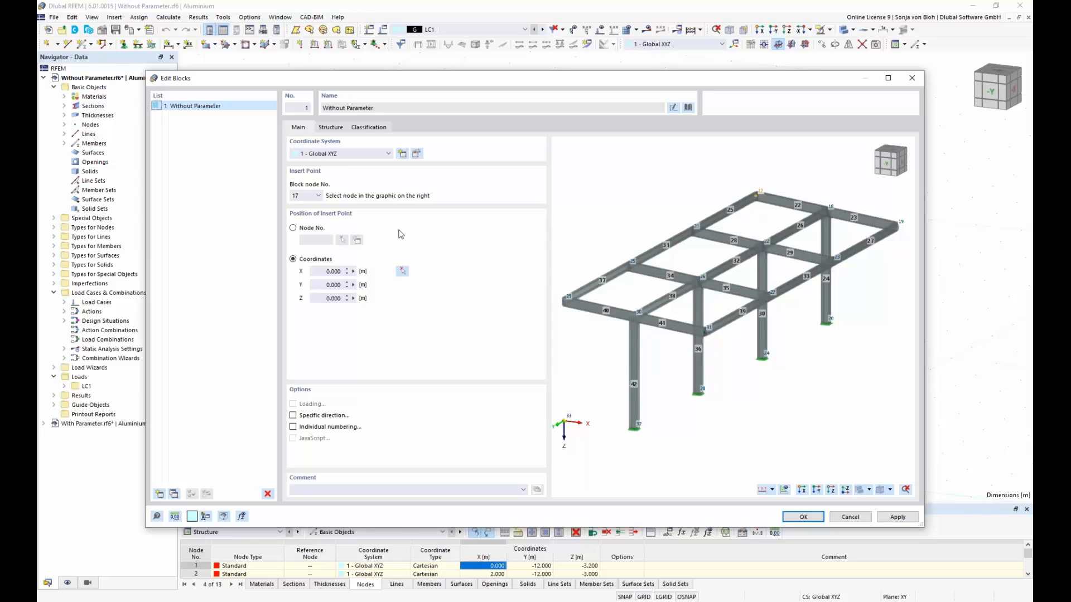
Step: Set block node 32 as the insert point and pick its position in the model at X 10, Y 0, Z 0 m
{"action": "left_click", "coordinate": [636, 427]}
{"action": "left_click", "coordinate": [319, 196]}
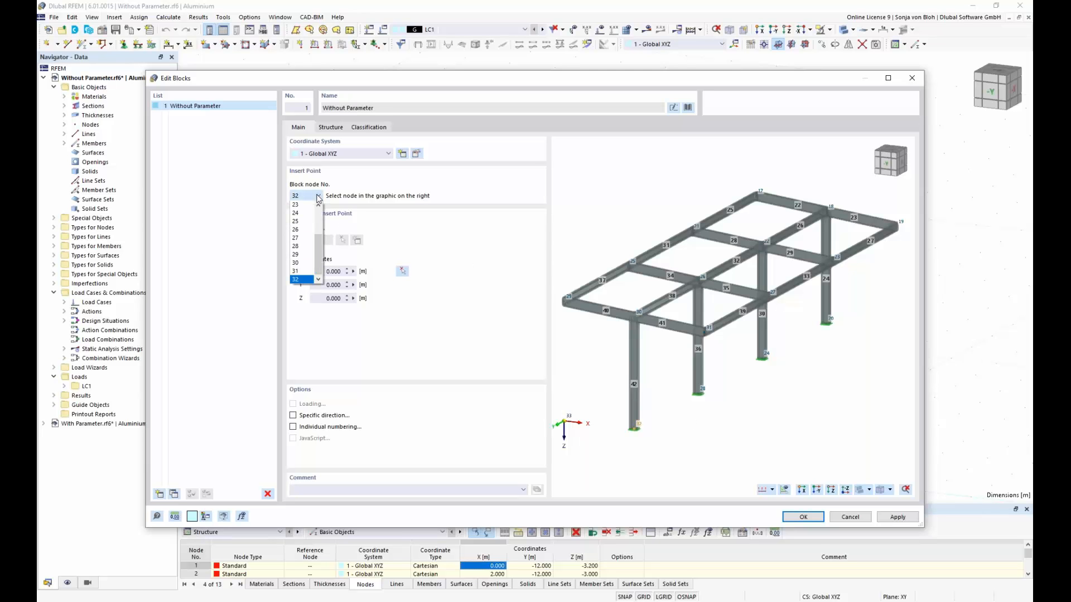
{"action": "left_click", "coordinate": [358, 187]}
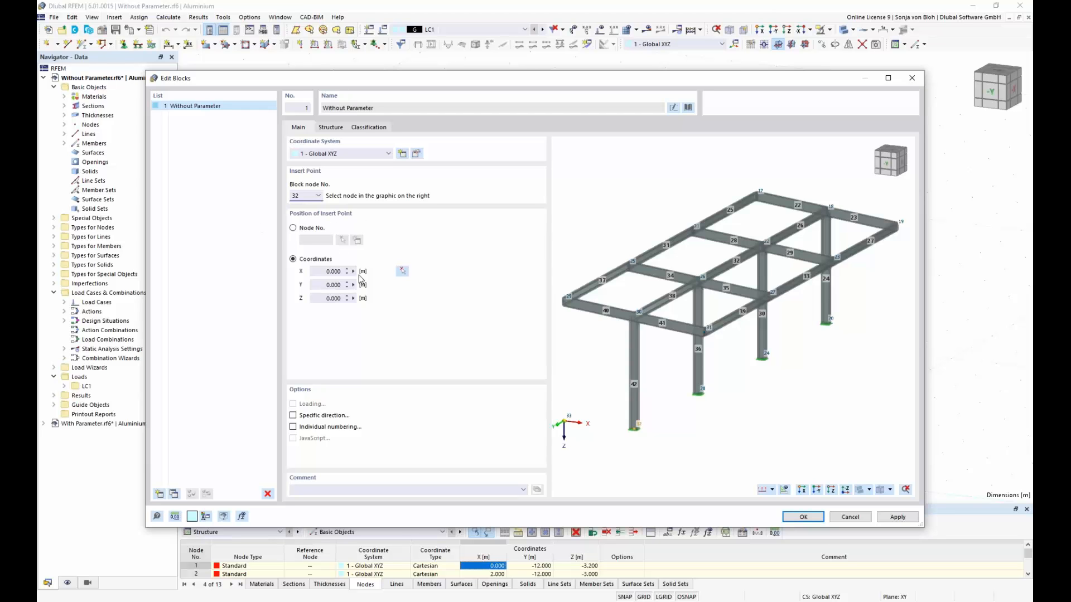
{"action": "left_click", "coordinate": [316, 273]}
{"action": "left_click", "coordinate": [403, 272]}
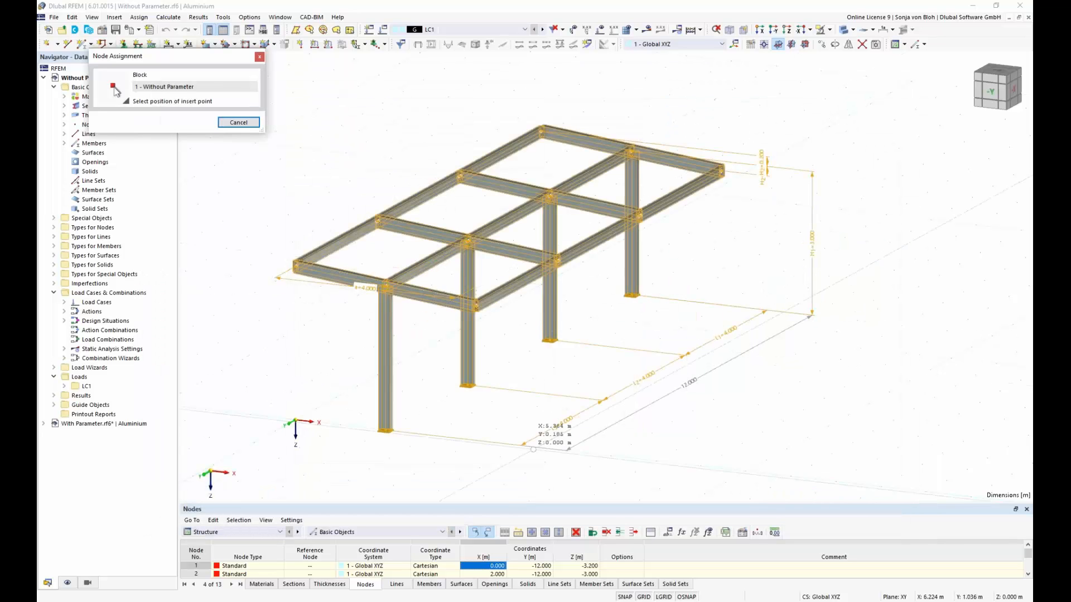
{"action": "left_click", "coordinate": [745, 471]}
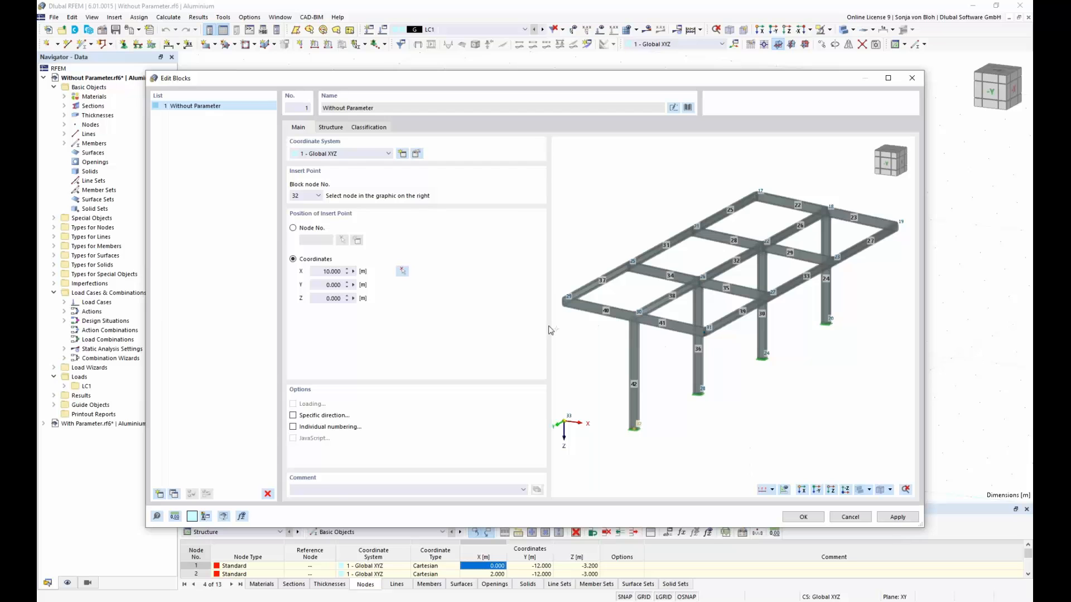
Step: Check the block's structure parameters and the properties of Section 1, leaving them as they are, and insert the block
{"action": "left_click", "coordinate": [331, 128]}
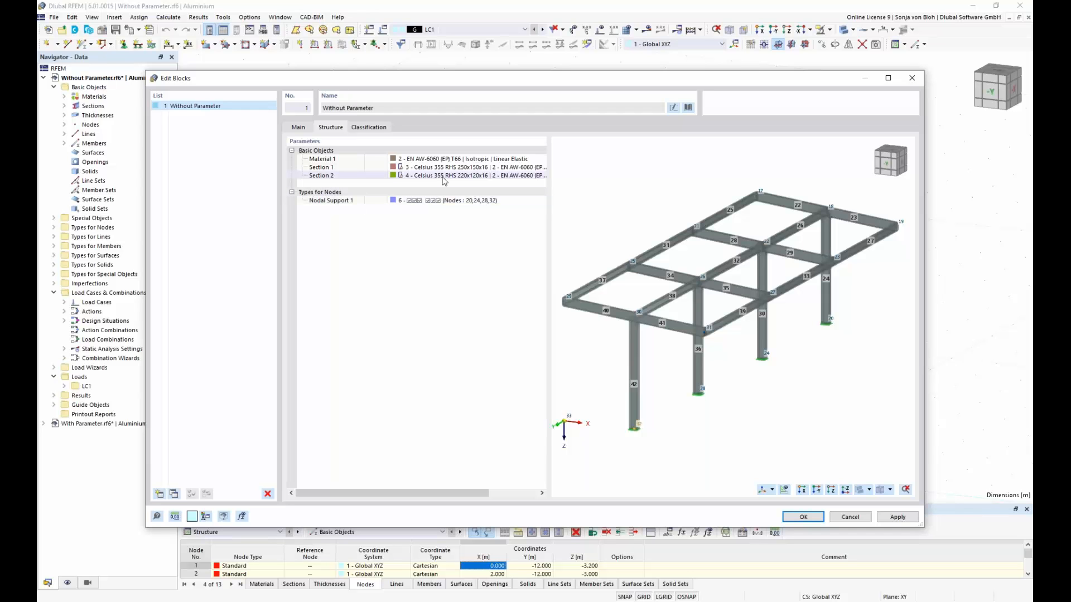
{"action": "left_click", "coordinate": [469, 168]}
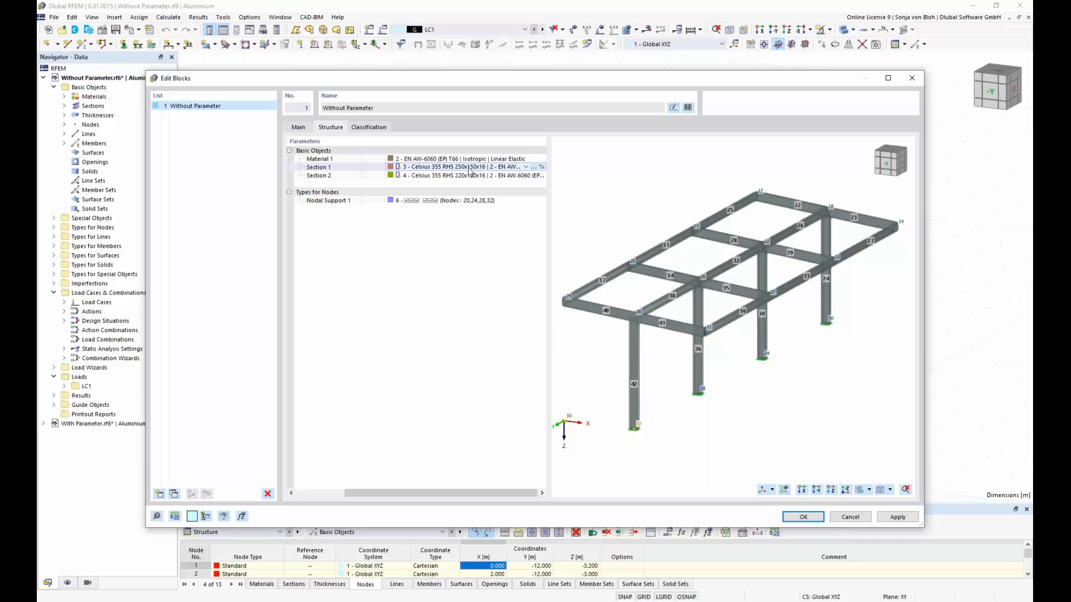
{"action": "left_click", "coordinate": [534, 167]}
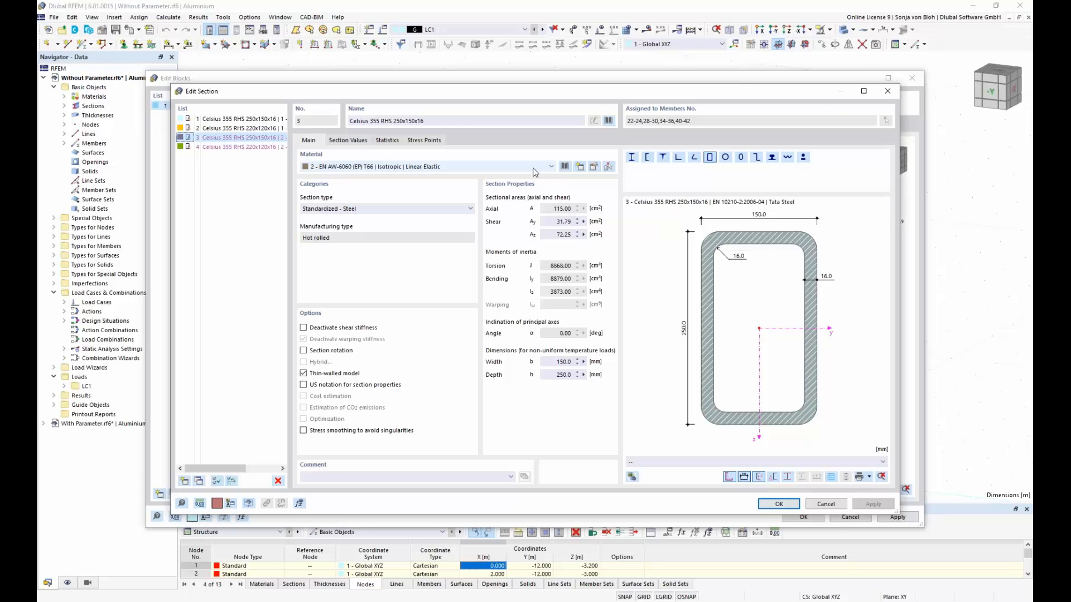
{"action": "left_click", "coordinate": [889, 93]}
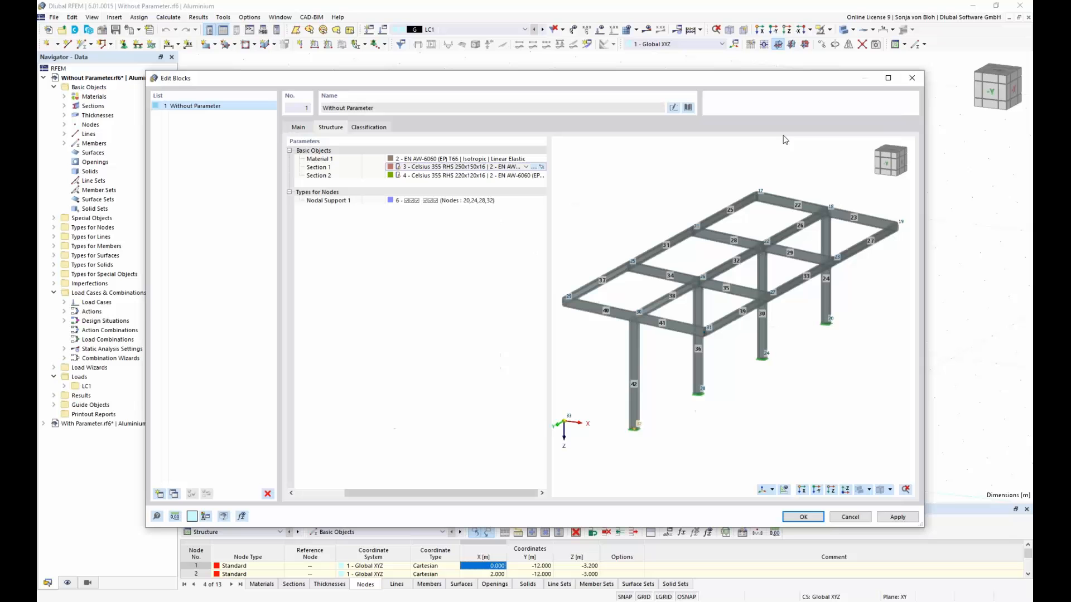
{"action": "left_click", "coordinate": [803, 518]}
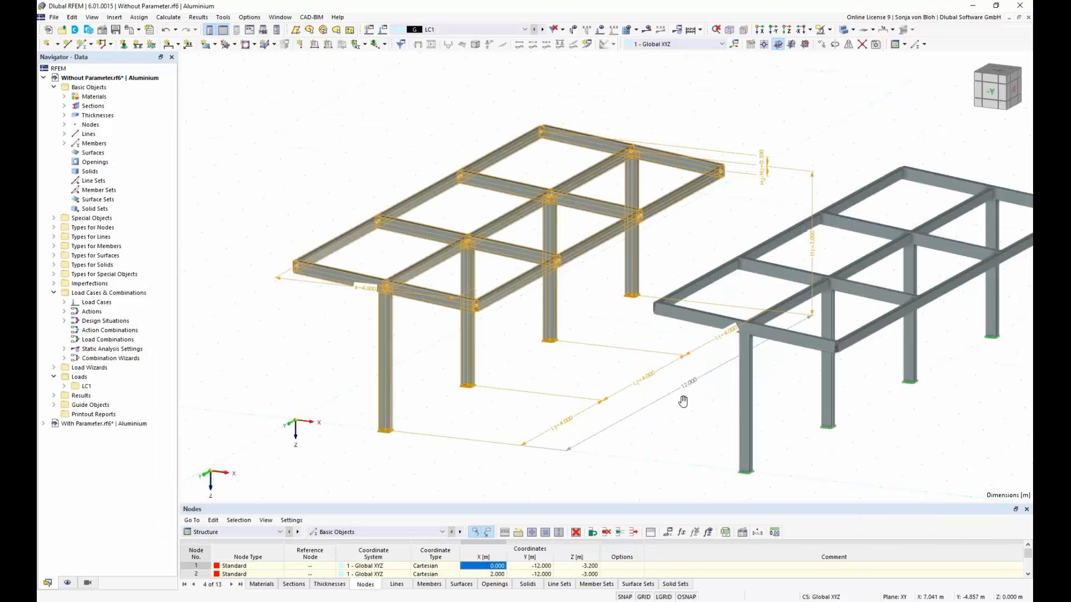
Step: Edit the inserted Without Parameter block under Special Objects, setting its insert point X coordinate to 15 m
{"action": "middle_click_drag", "start_coordinate": [683, 401], "coordinate": [579, 366]}
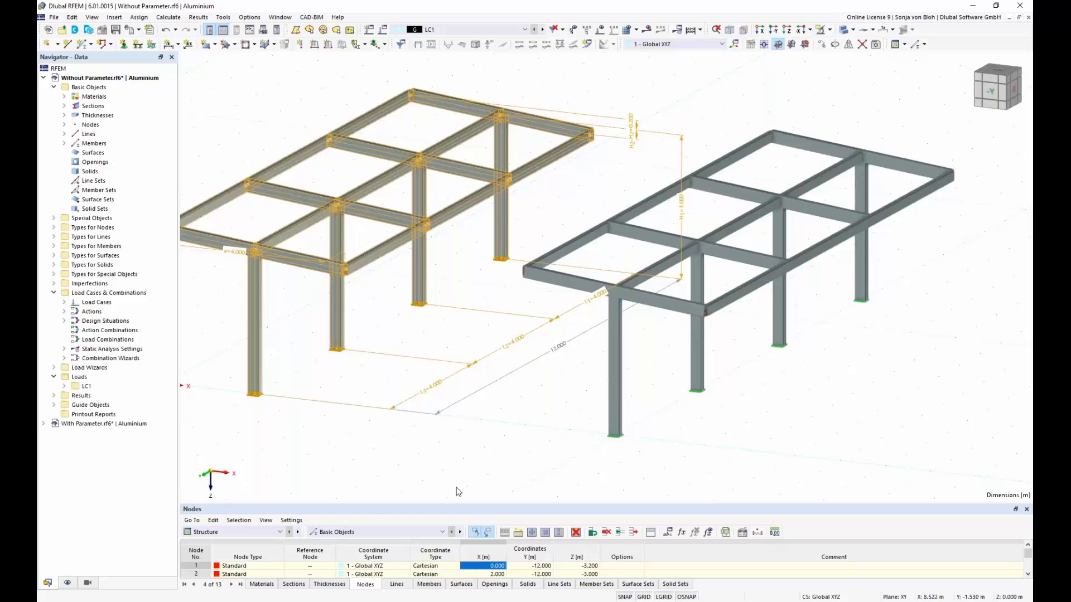
{"action": "left_click", "coordinate": [54, 219]}
{"action": "left_click", "coordinate": [64, 284]}
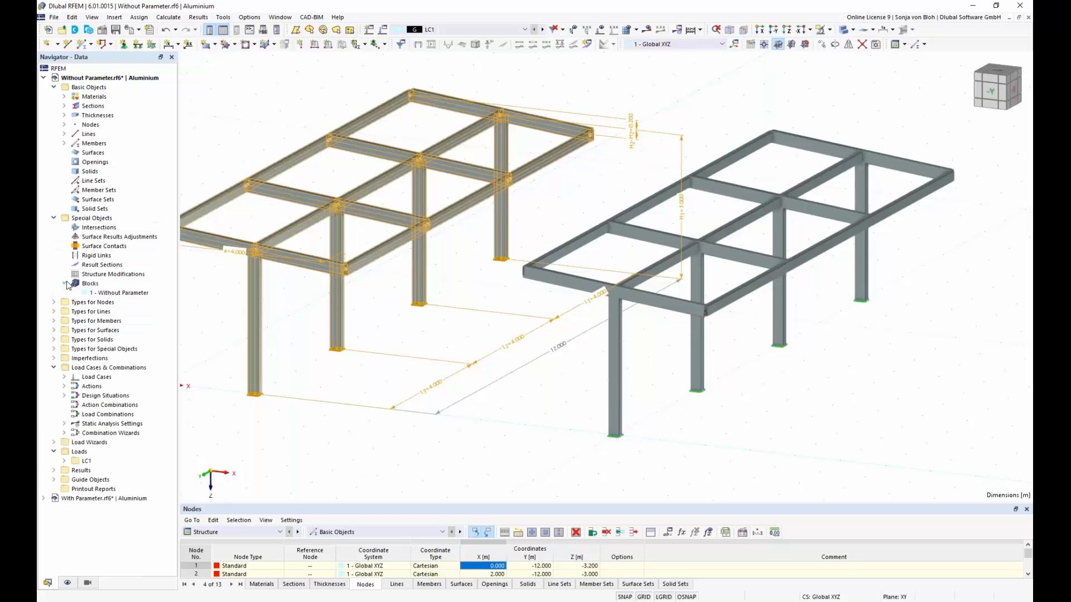
{"action": "left_click", "coordinate": [120, 294]}
{"action": "right_click", "coordinate": [120, 294]}
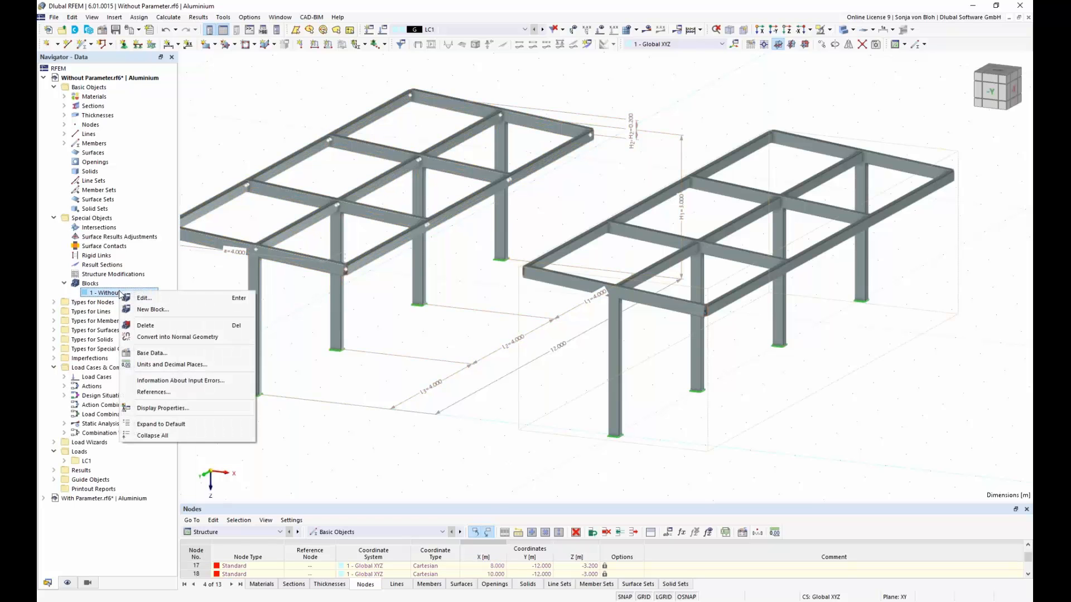
{"action": "left_click", "coordinate": [159, 302]}
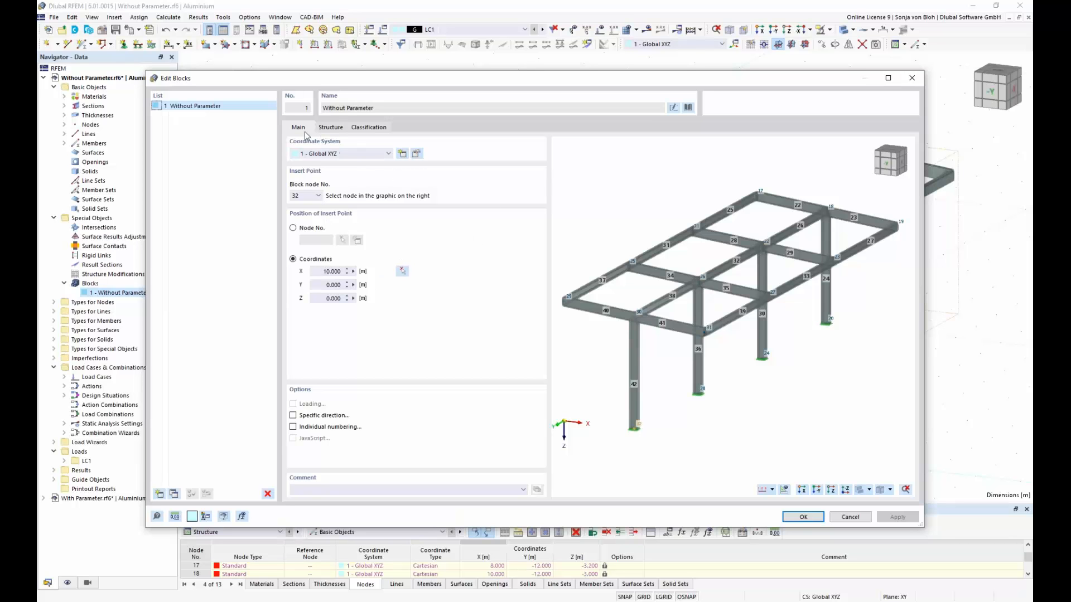
{"action": "left_click", "coordinate": [331, 130]}
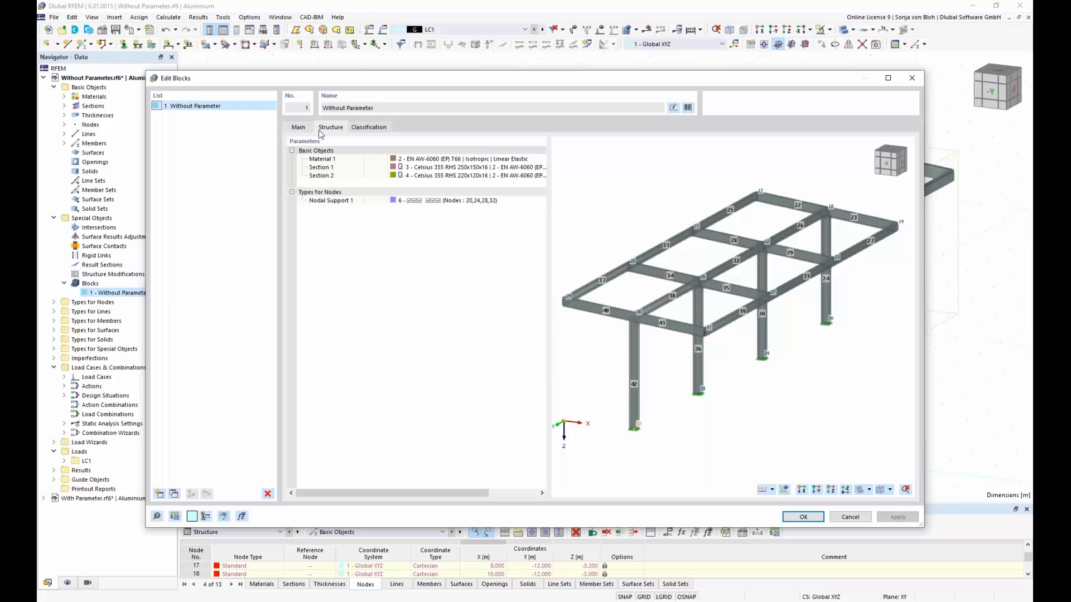
{"action": "left_click", "coordinate": [299, 129]}
{"action": "left_click_drag", "start_coordinate": [323, 272], "coordinate": [363, 271]}
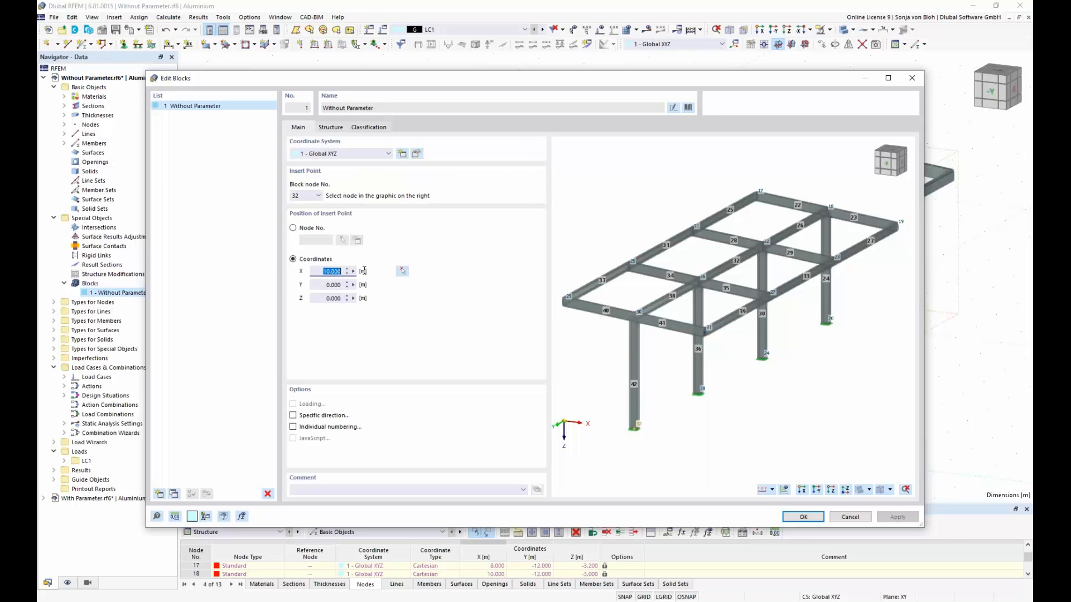
{"action": "type", "text": "15"}
{"action": "left_click", "coordinate": [802, 514]}
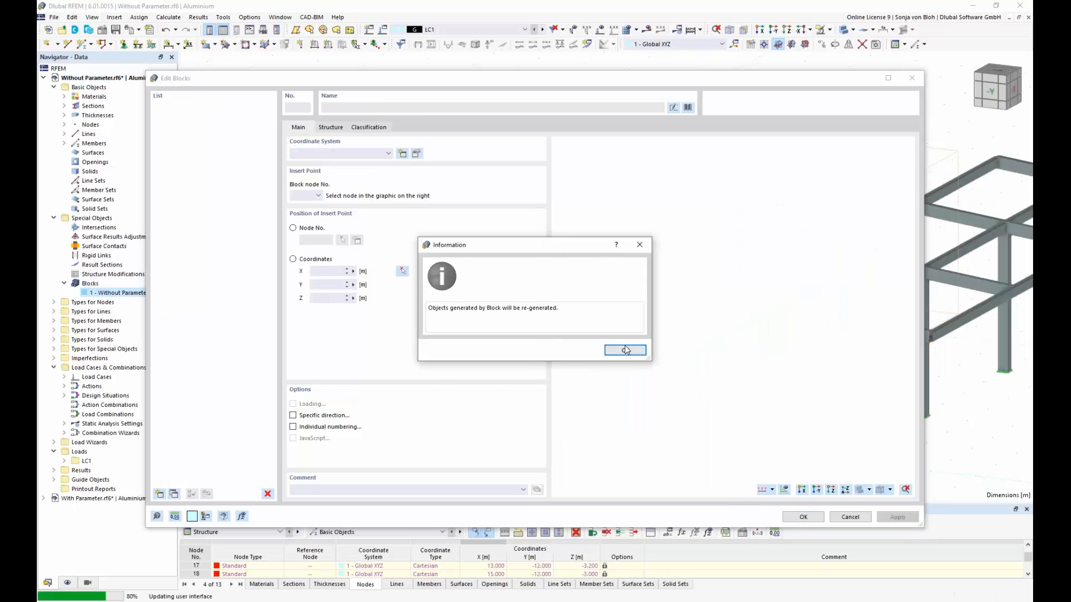
{"action": "left_click", "coordinate": [625, 350]}
Step: Move the inserted block freehand in the model view, bringing it closer to the front of the original frame
{"action": "scroll", "coordinate": [581, 311], "scroll_direction": "down", "scroll_amount": 2}
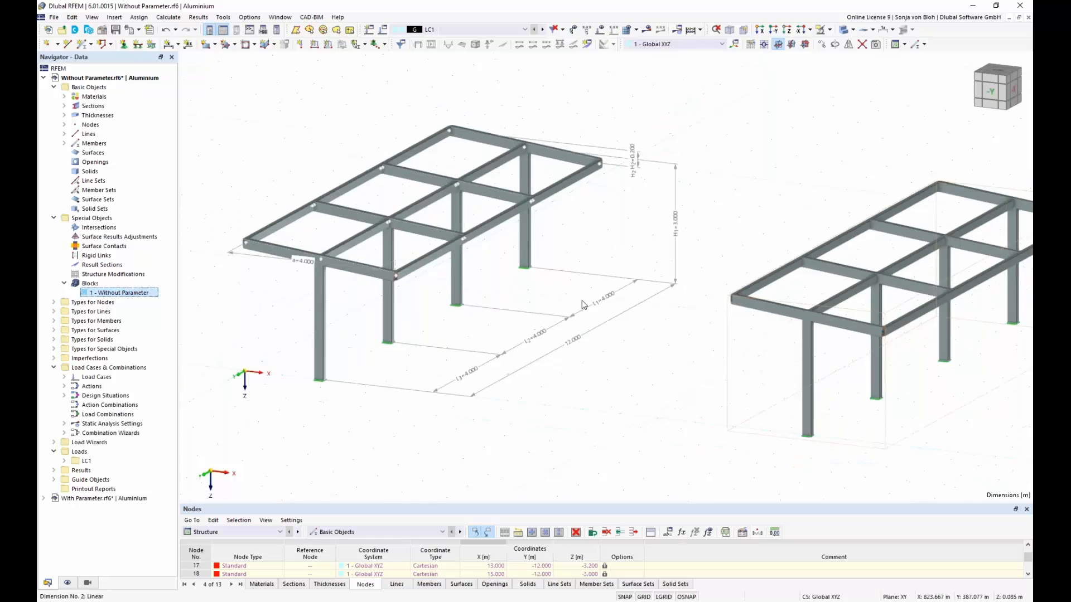
{"action": "middle_click_drag", "start_coordinate": [581, 312], "coordinate": [558, 301]}
{"action": "scroll", "coordinate": [612, 315], "scroll_direction": "up", "scroll_amount": 1}
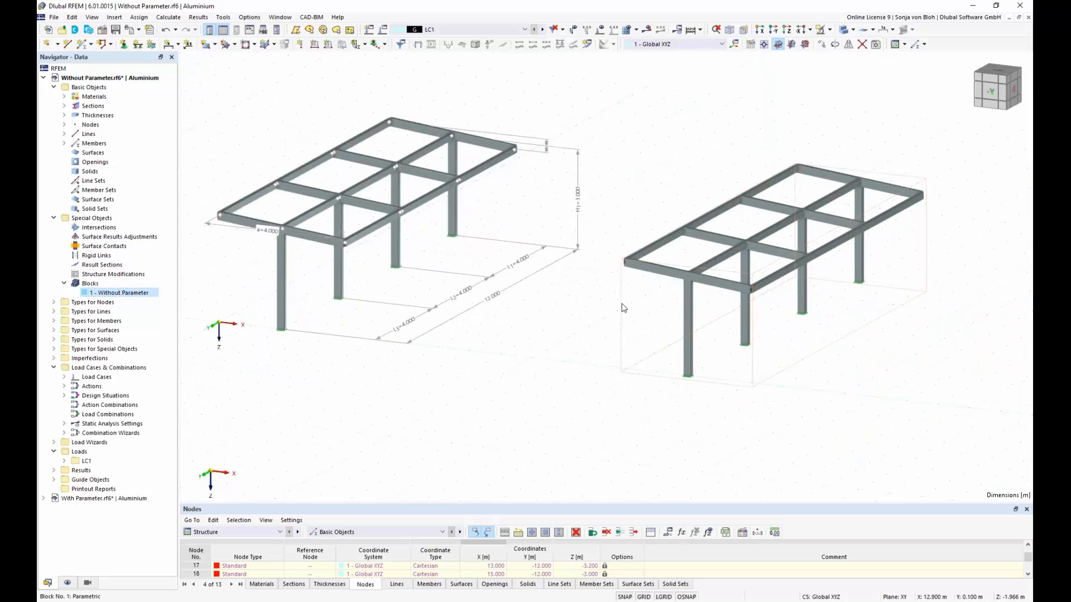
{"action": "left_click_drag", "start_coordinate": [622, 304], "coordinate": [470, 317]}
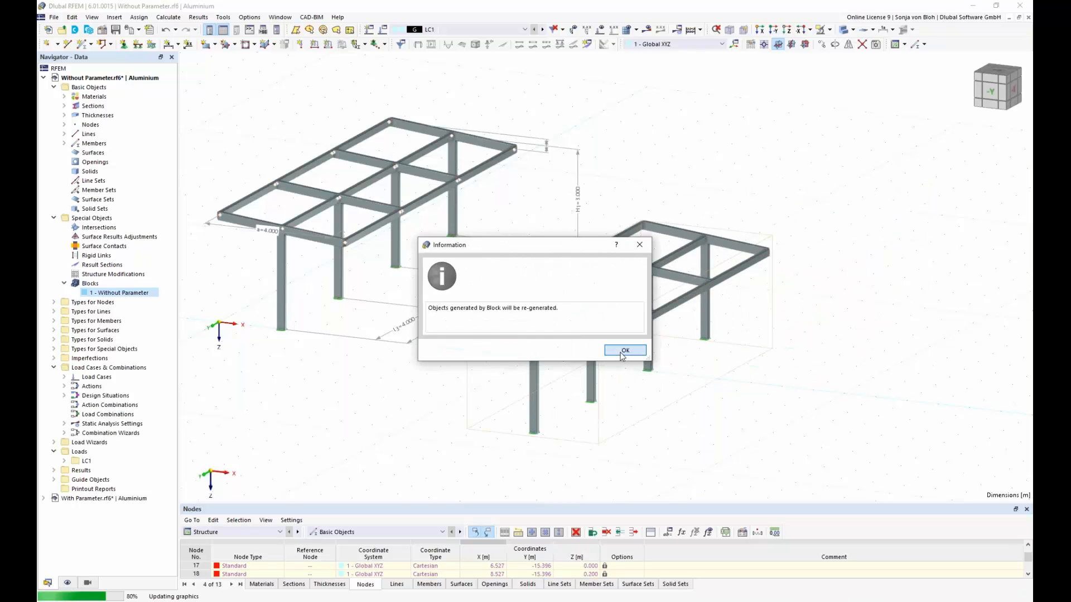
Step: Accept the regeneration of the moved block's objects and close the Without Parameter model without saving its changes
{"action": "left_click", "coordinate": [625, 352]}
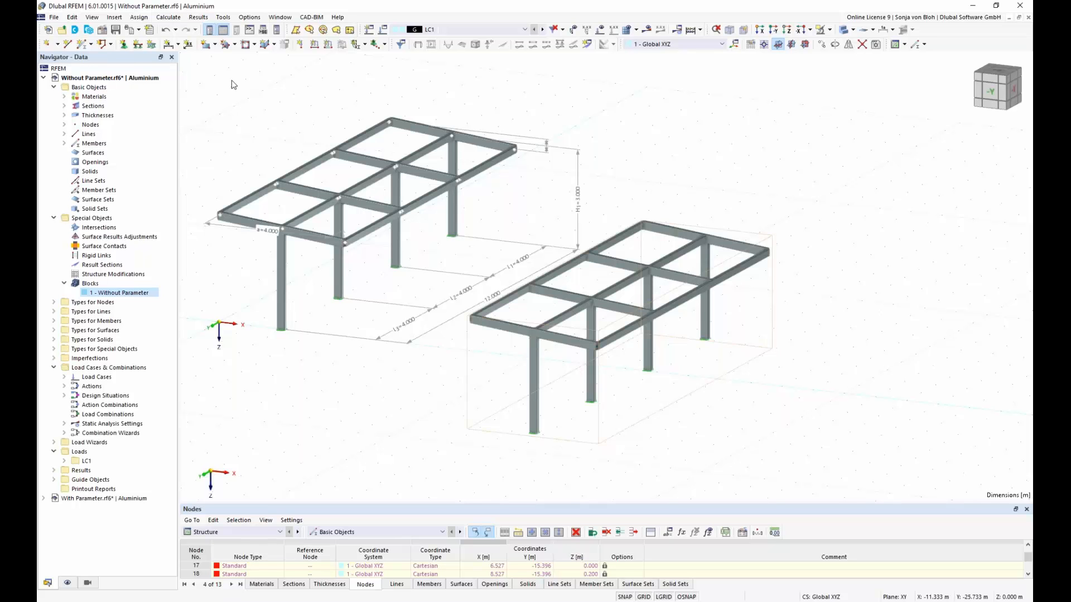
{"action": "left_click", "coordinate": [54, 17]}
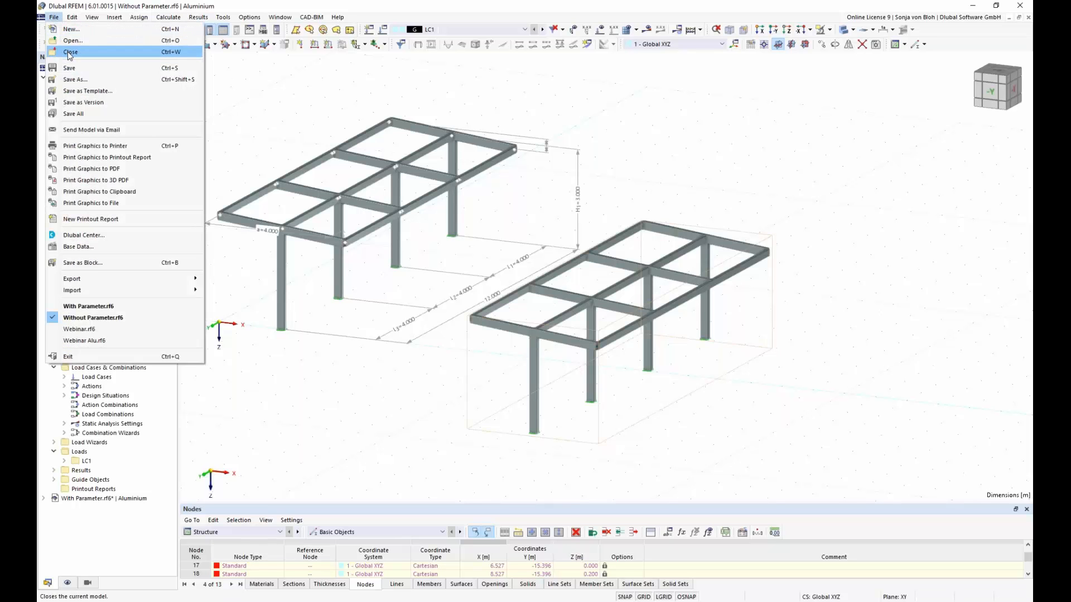
{"action": "left_click", "coordinate": [70, 54]}
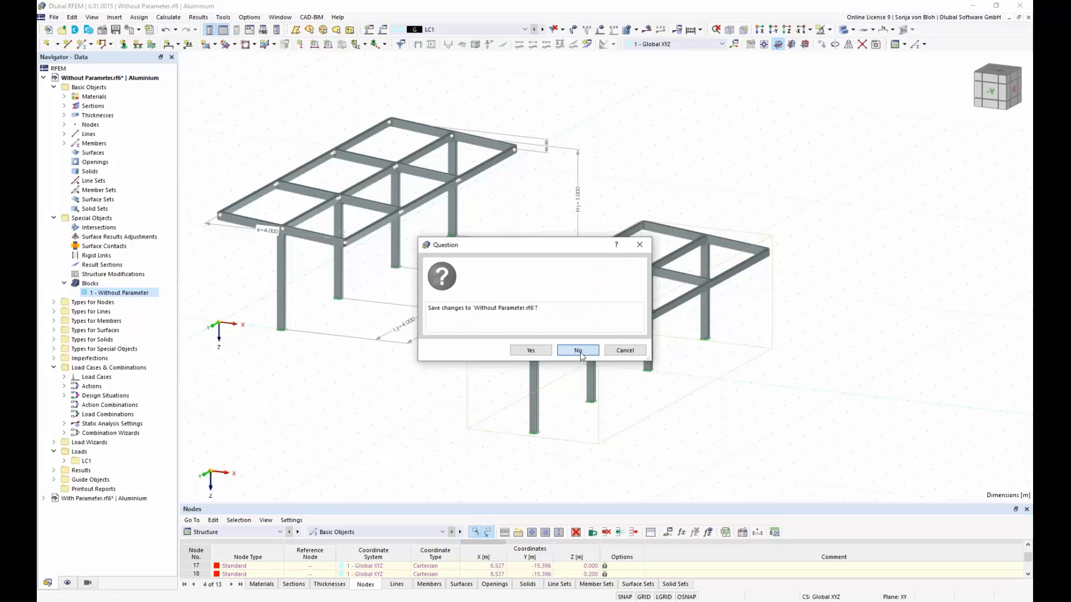
{"action": "left_click", "coordinate": [579, 350]}
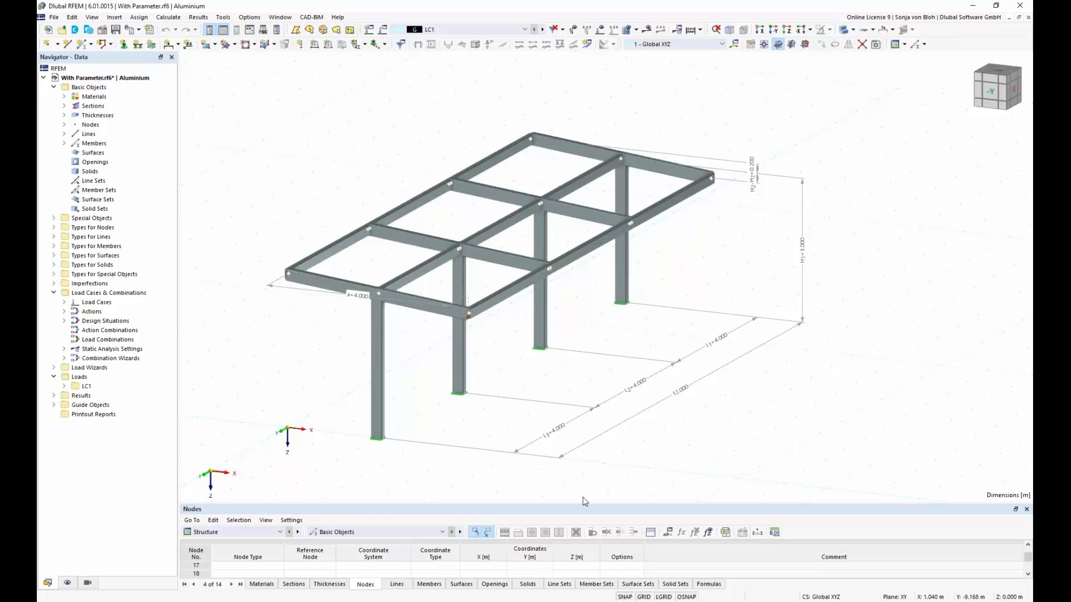
Step: Review the global parameters of the With Parameter model, including the unit group and definition type options for parameter a
{"action": "left_click", "coordinate": [671, 535]}
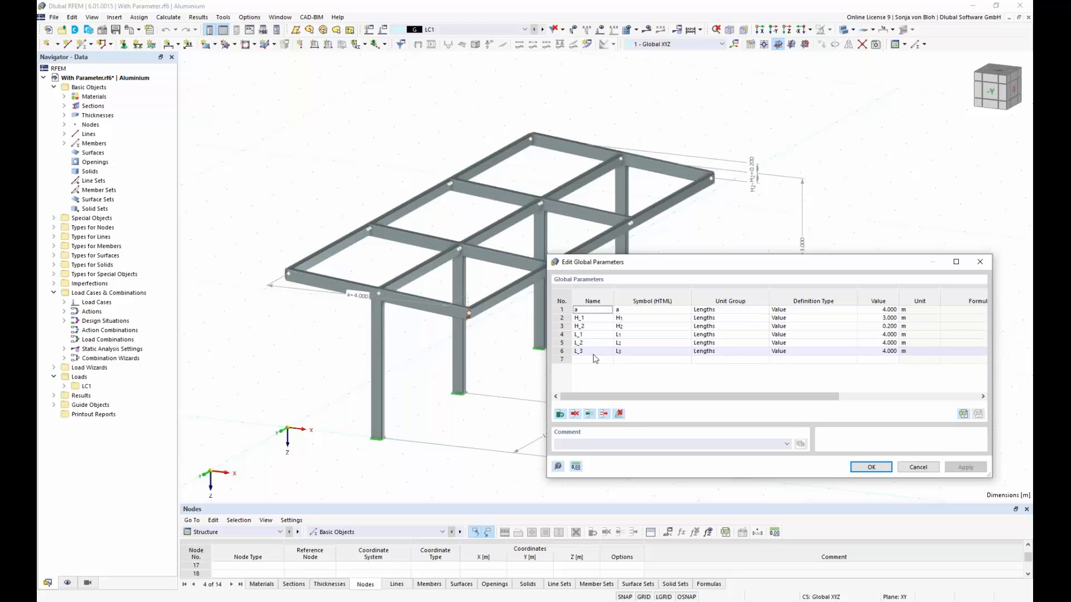
{"action": "left_click", "coordinate": [743, 310]}
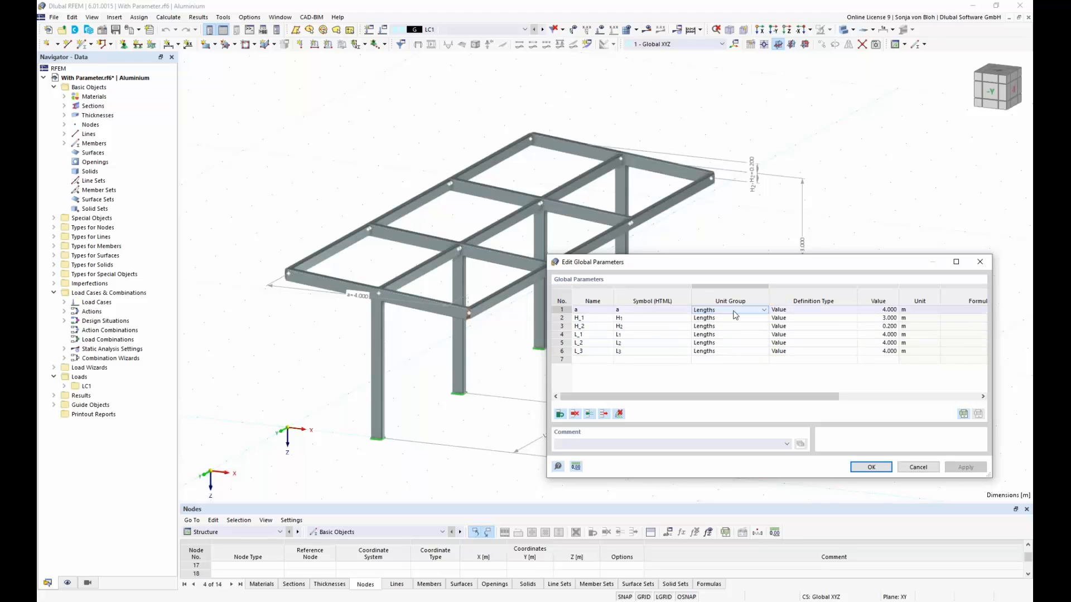
{"action": "left_click", "coordinate": [766, 314]}
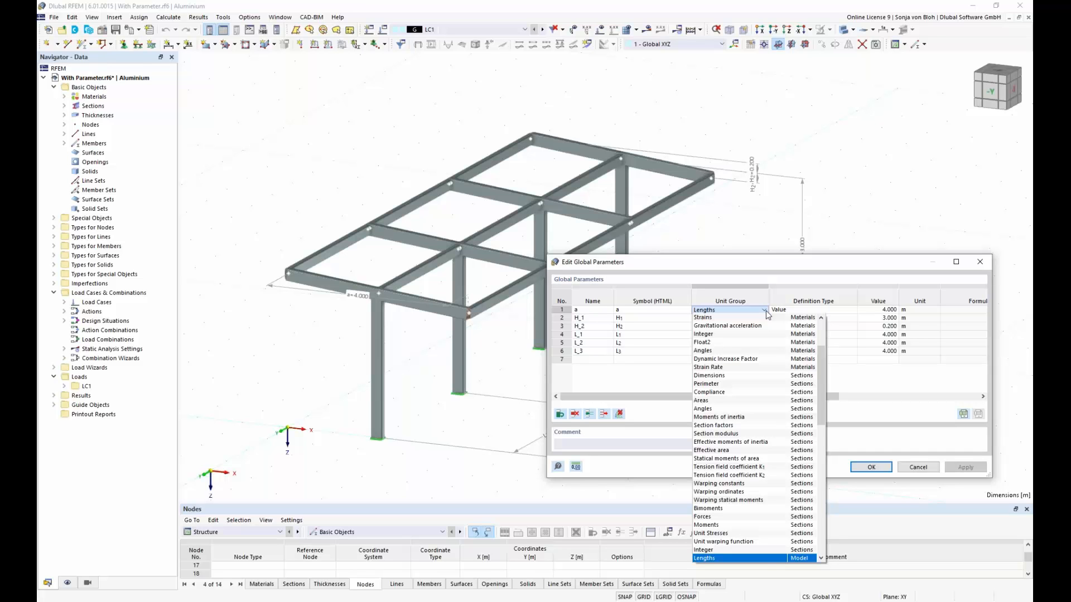
{"action": "left_click", "coordinate": [766, 313]}
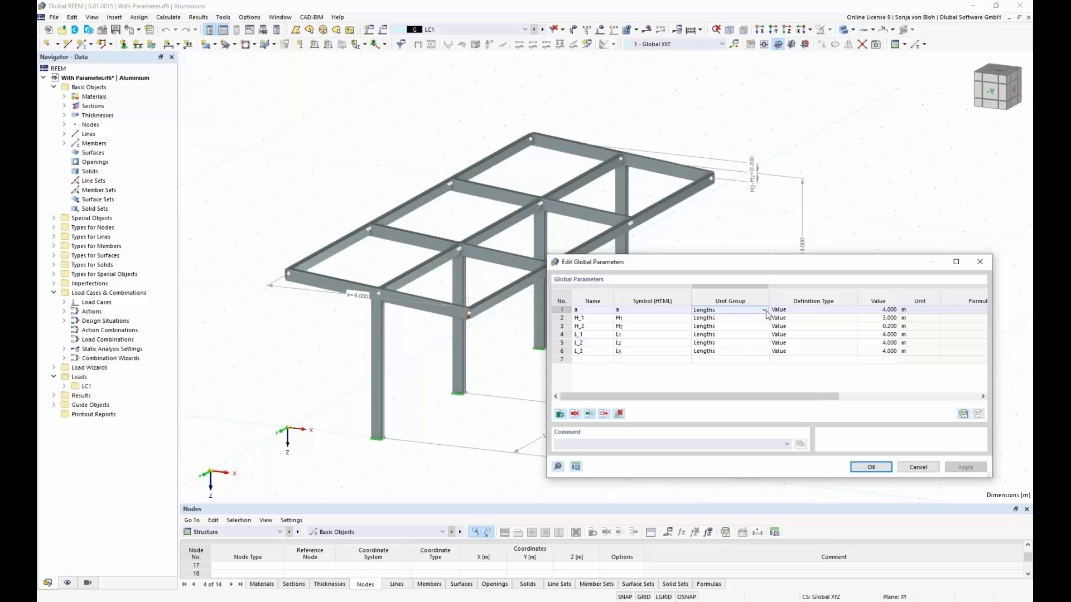
{"action": "left_click", "coordinate": [810, 310]}
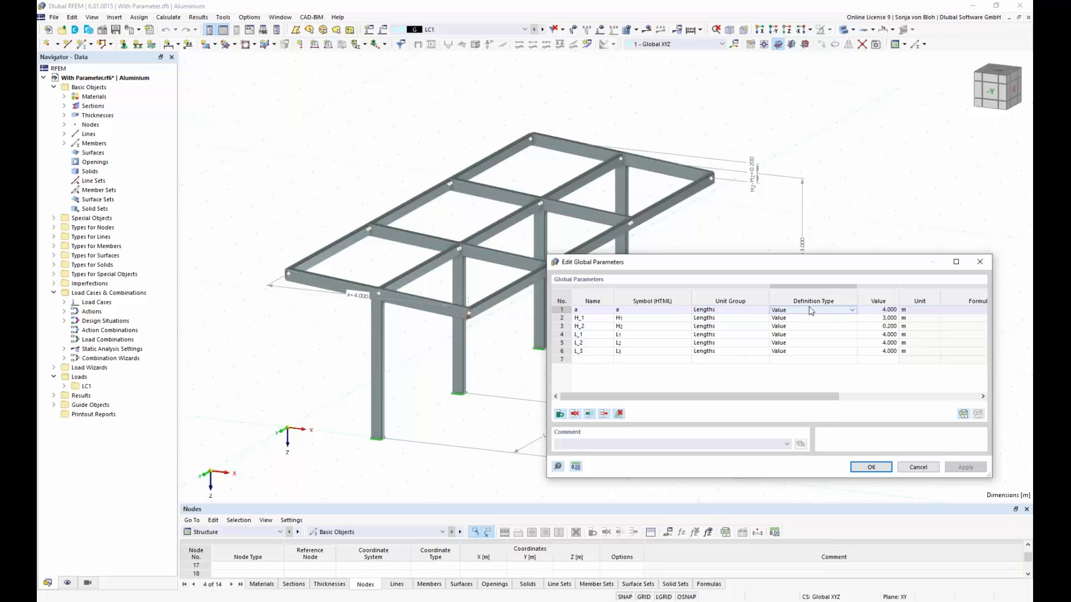
{"action": "left_click", "coordinate": [852, 311]}
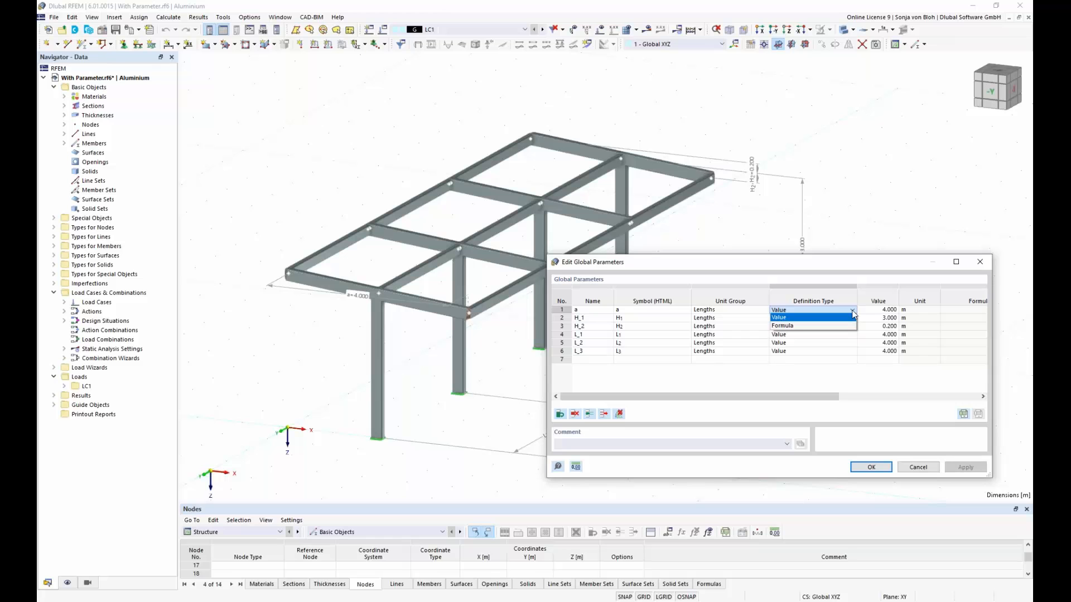
{"action": "left_click", "coordinate": [852, 313]}
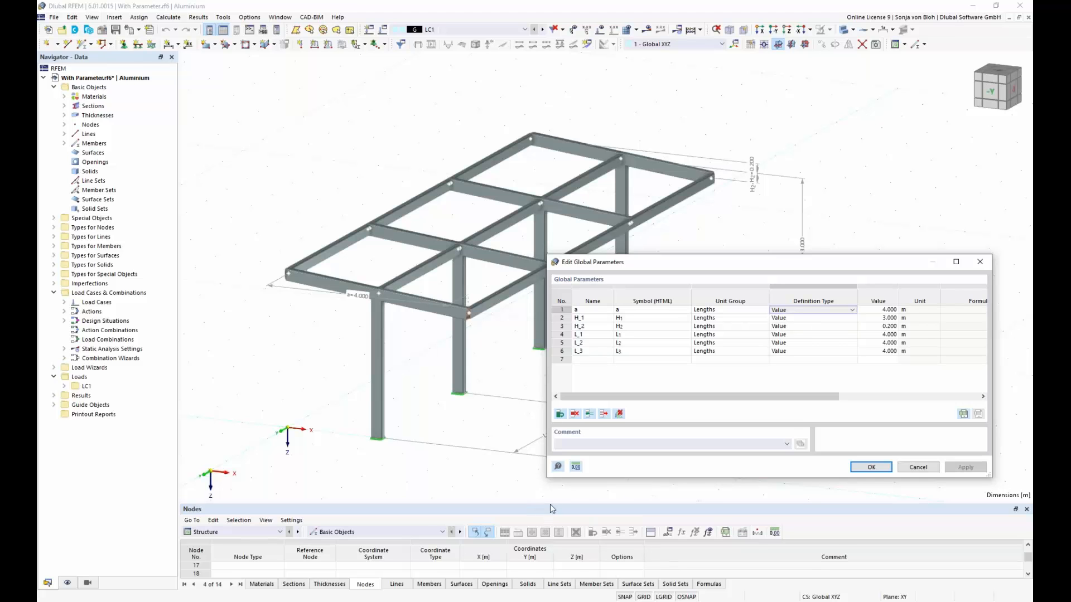
{"action": "left_click", "coordinate": [928, 469]}
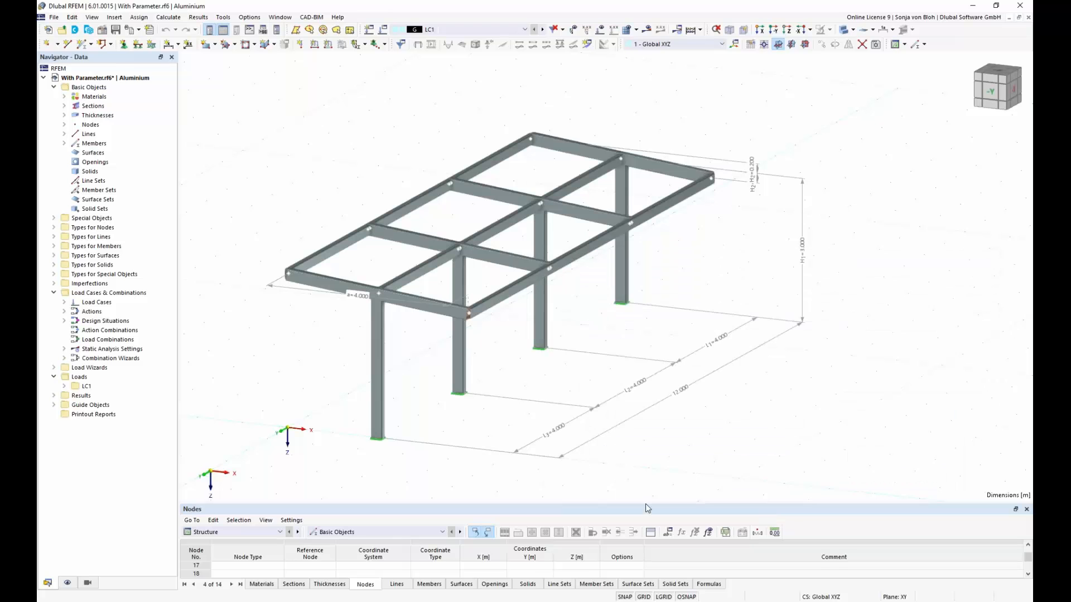
Step: Enlarge the Nodes table and inspect the formula behind node 1's Y coordinate without changing it
{"action": "left_click_drag", "start_coordinate": [645, 503], "coordinate": [659, 364]}
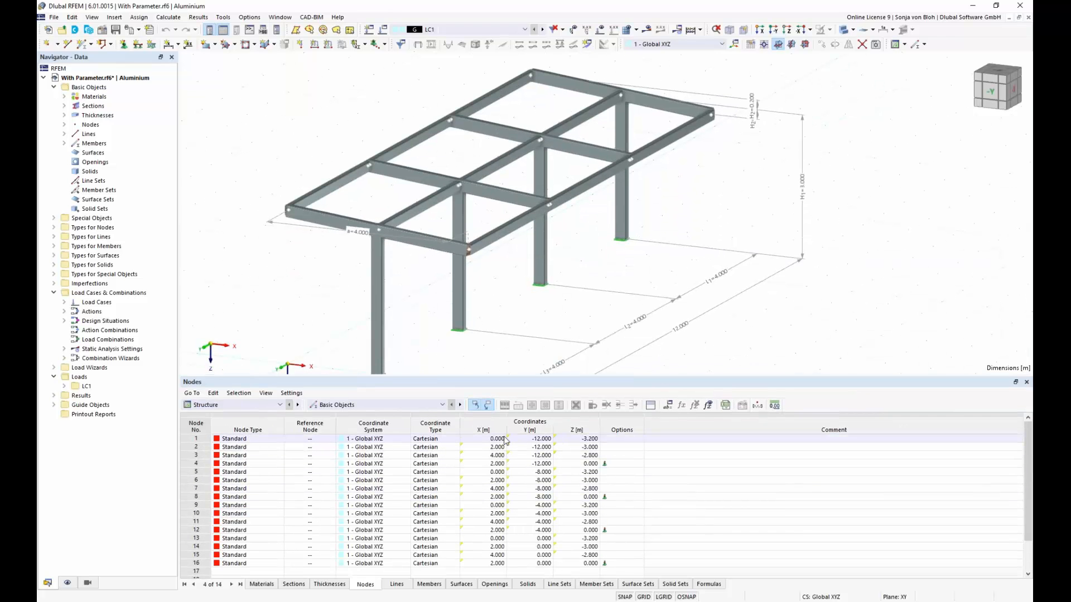
{"action": "mouse_move", "coordinate": [506, 441]}
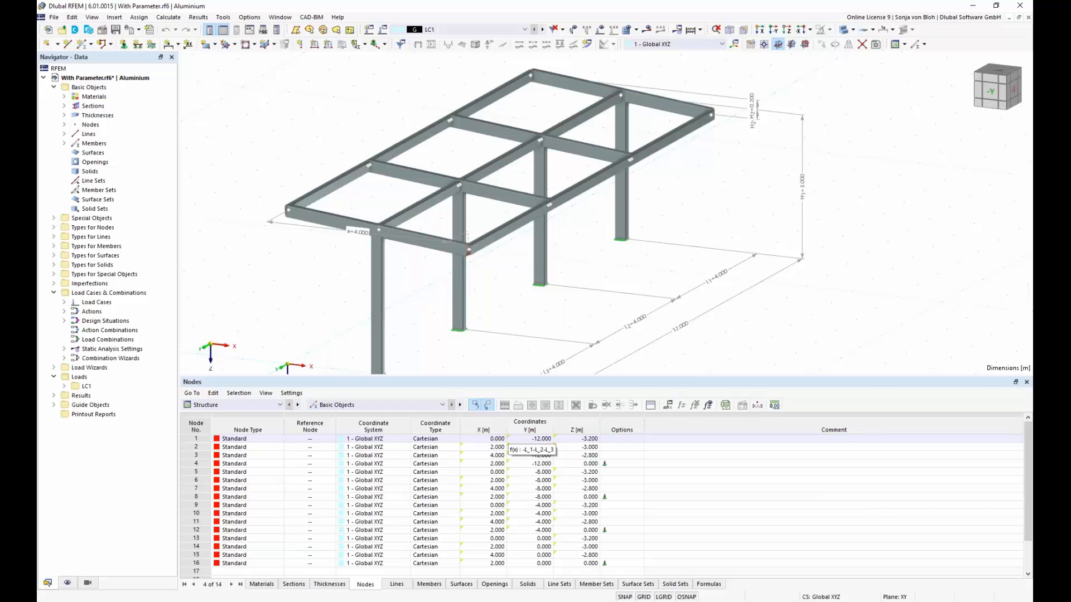
{"action": "left_click", "coordinate": [518, 440]}
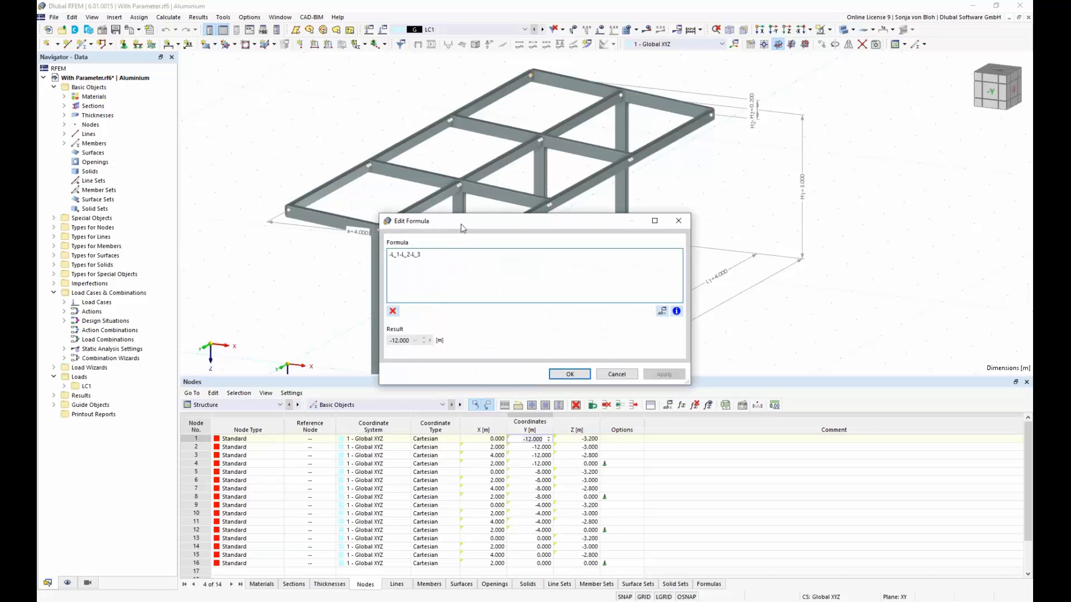
{"action": "left_click_drag", "start_coordinate": [461, 223], "coordinate": [698, 340]}
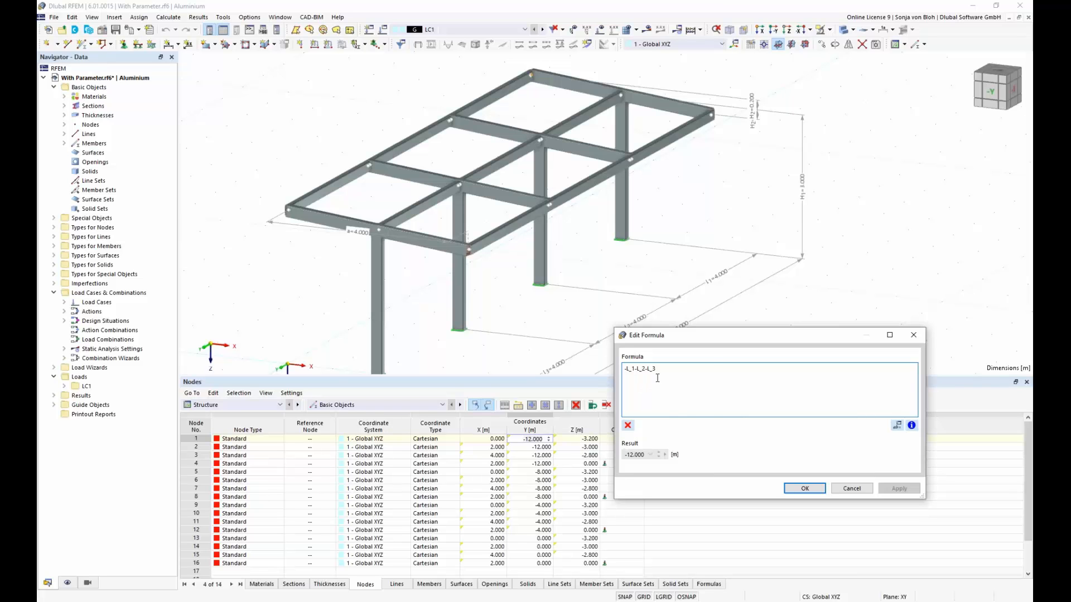
{"action": "left_click", "coordinate": [854, 489]}
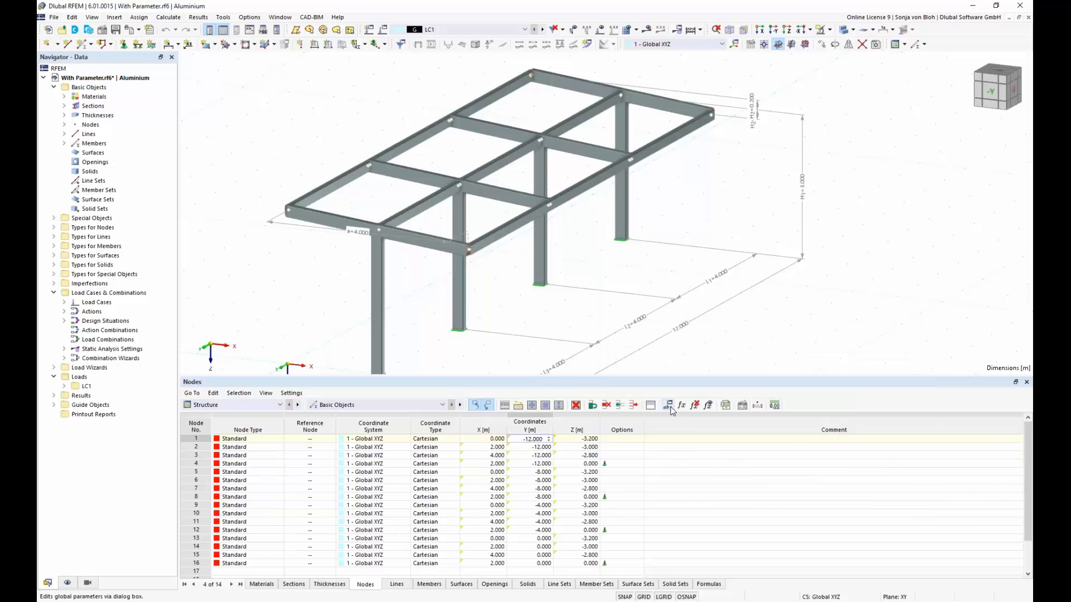
Step: Set the global parameter L_2 to 8 m and apply it to the frame
{"action": "left_click", "coordinate": [669, 405]}
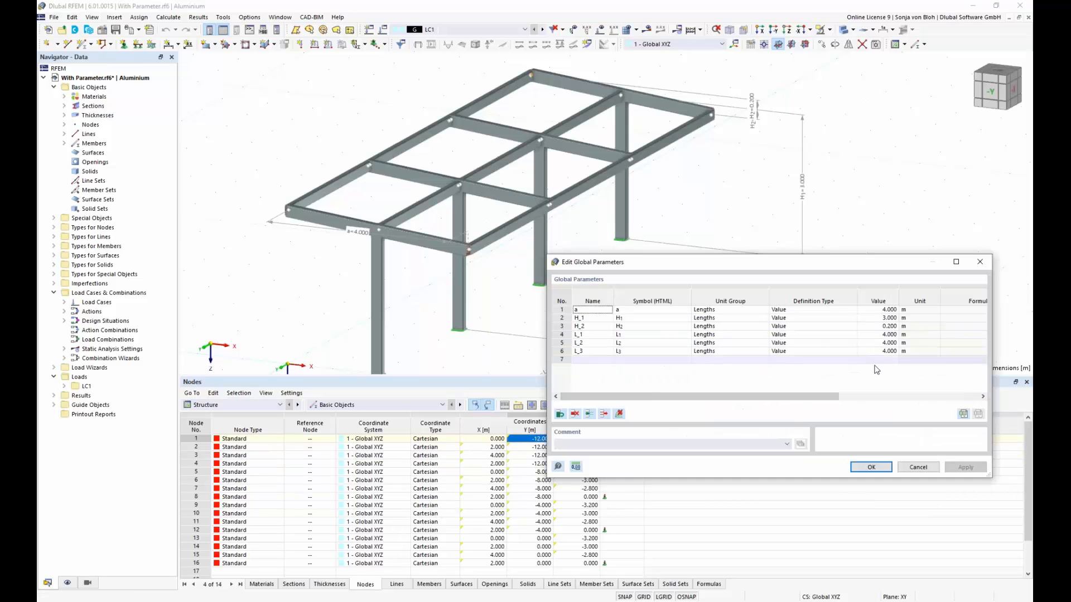
{"action": "double_click", "coordinate": [880, 343]}
{"action": "type", "text": "8"}
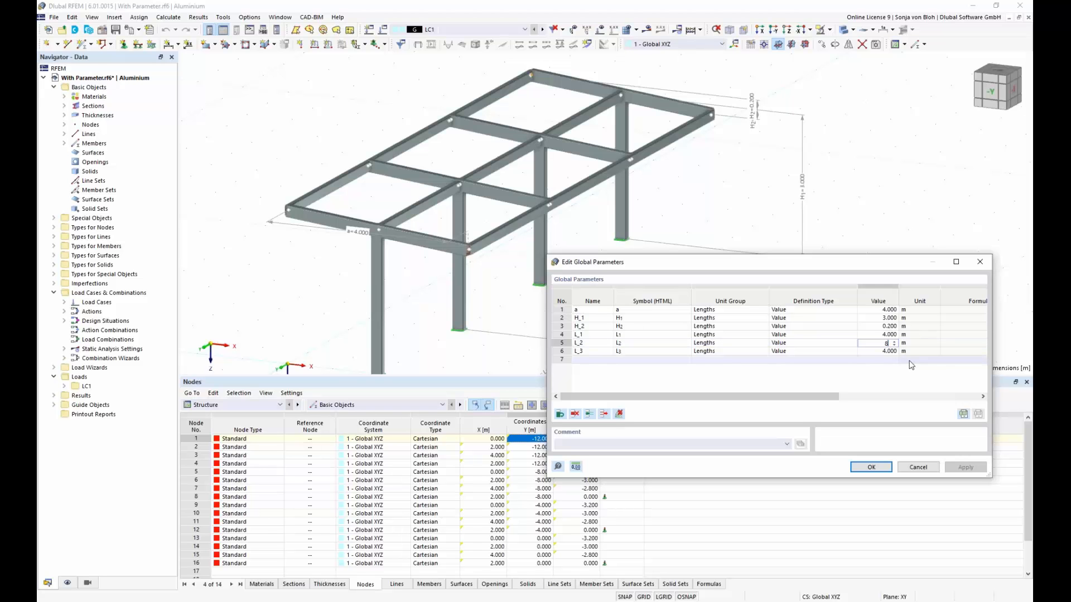
{"action": "left_click", "coordinate": [874, 354]}
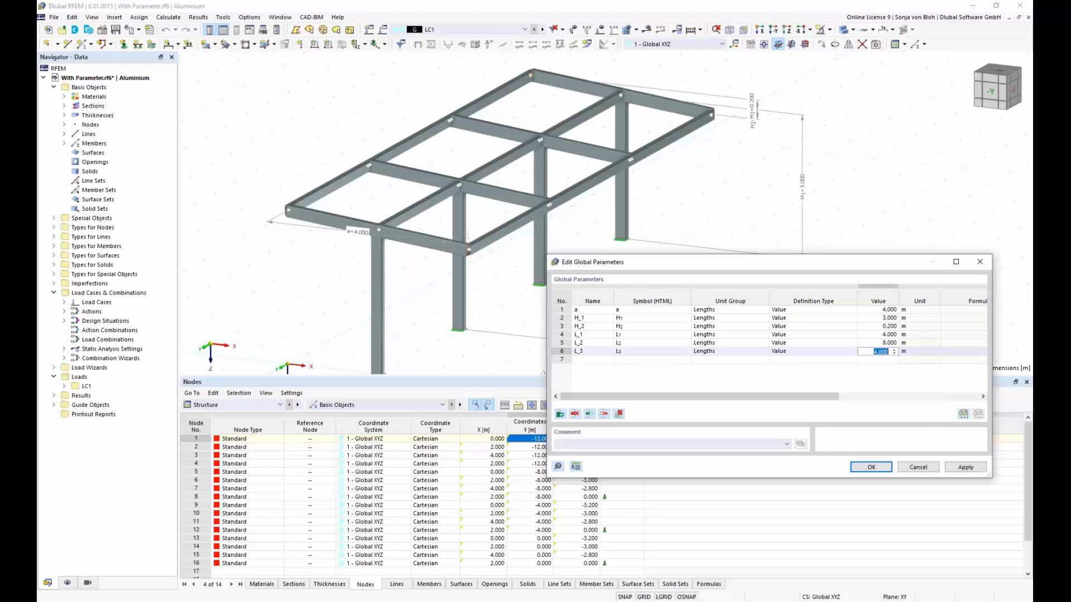
{"action": "left_click", "coordinate": [959, 467]}
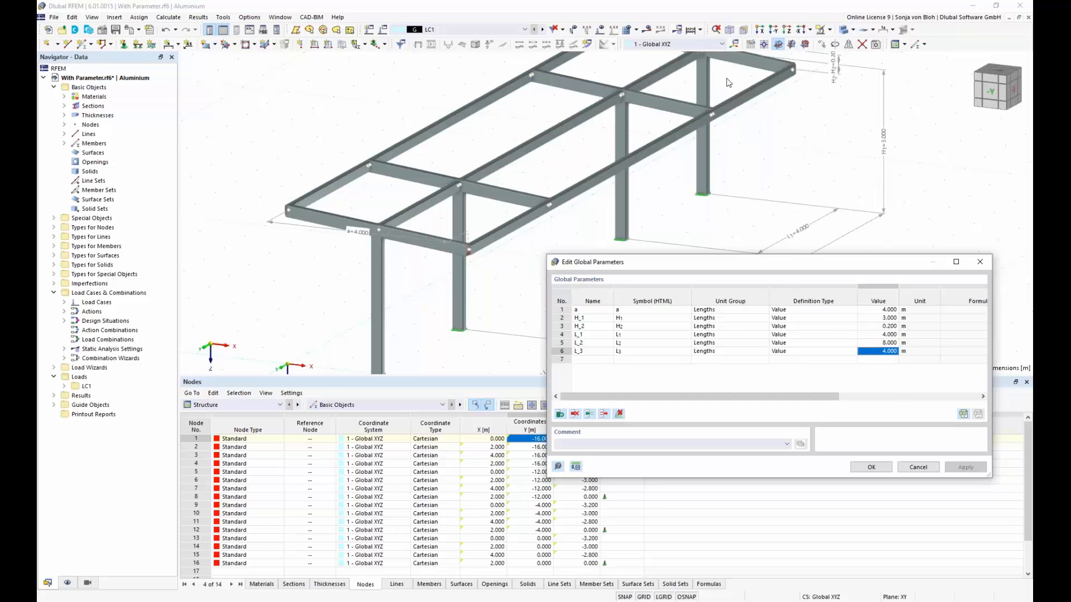
Step: Set the global parameter L_2 back to 4 m, accept the parameters and shrink the Nodes table
{"action": "left_click", "coordinate": [876, 343]}
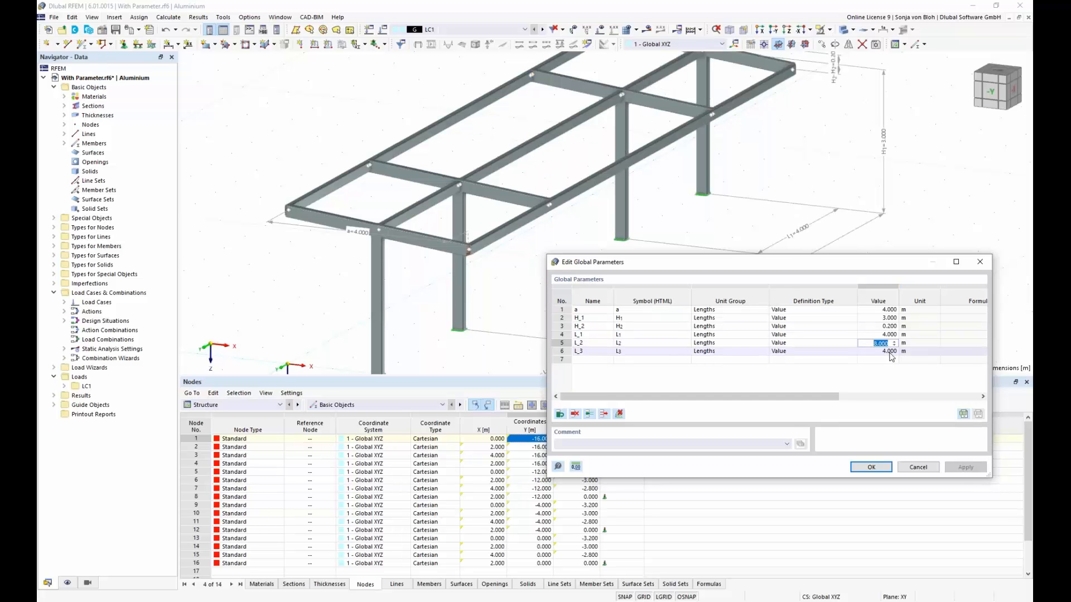
{"action": "type", "text": "4"}
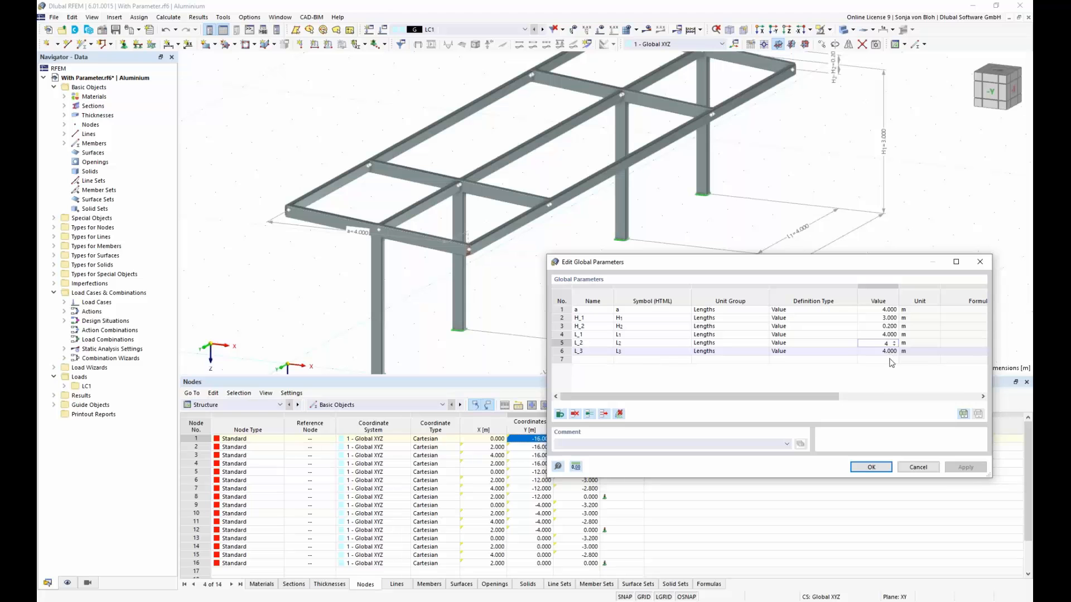
{"action": "left_click", "coordinate": [871, 467]}
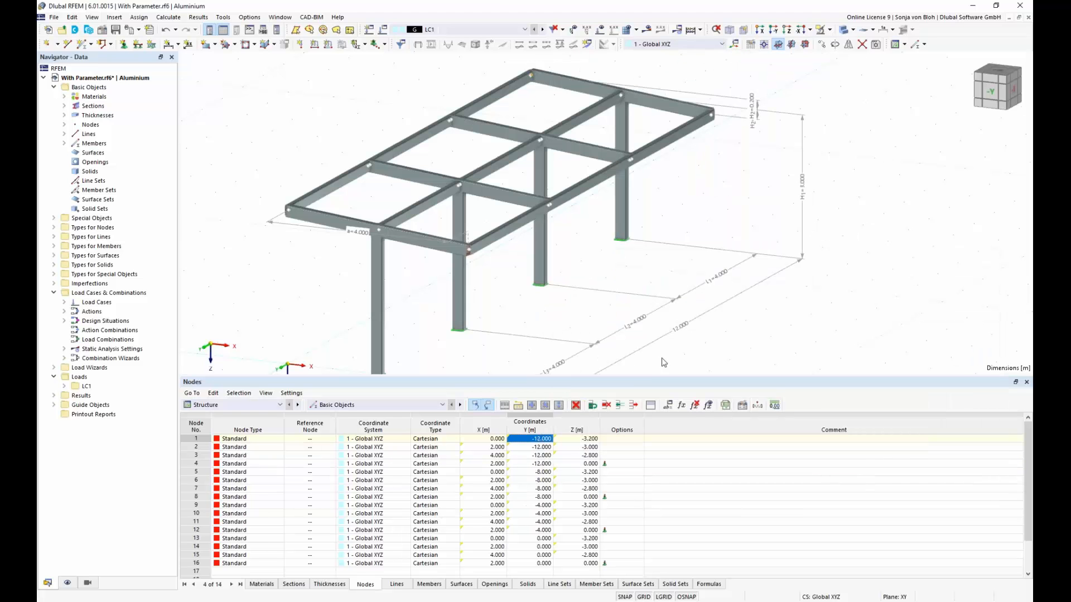
{"action": "left_click_drag", "start_coordinate": [626, 378], "coordinate": [647, 505]}
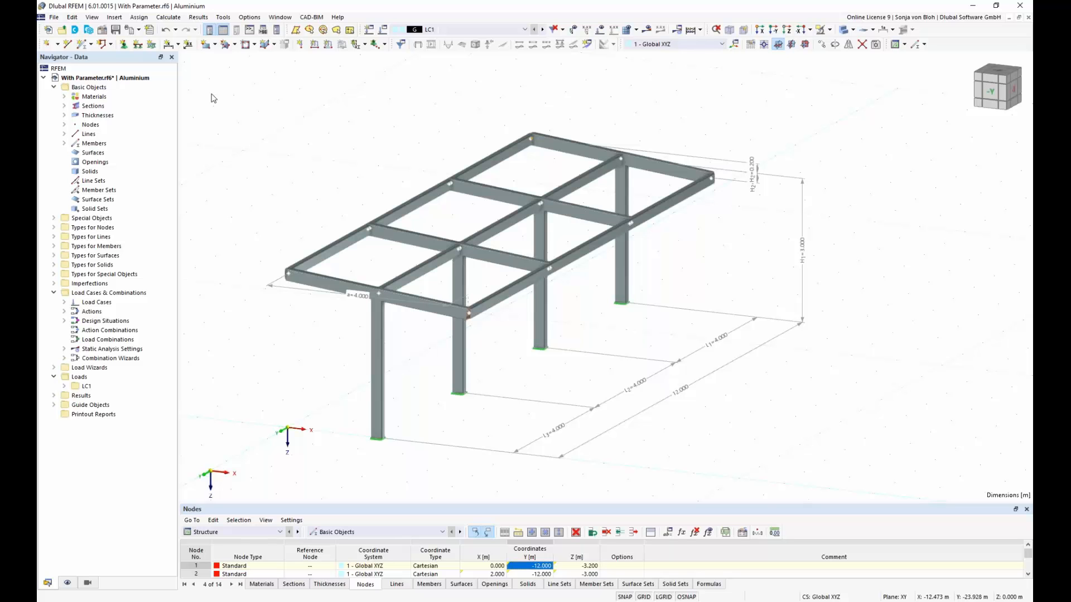
Step: Select the entire parametric frame and save it as a block named With Parameter, with Beams as model category 1
{"action": "left_click_drag", "start_coordinate": [215, 91], "coordinate": [905, 489]}
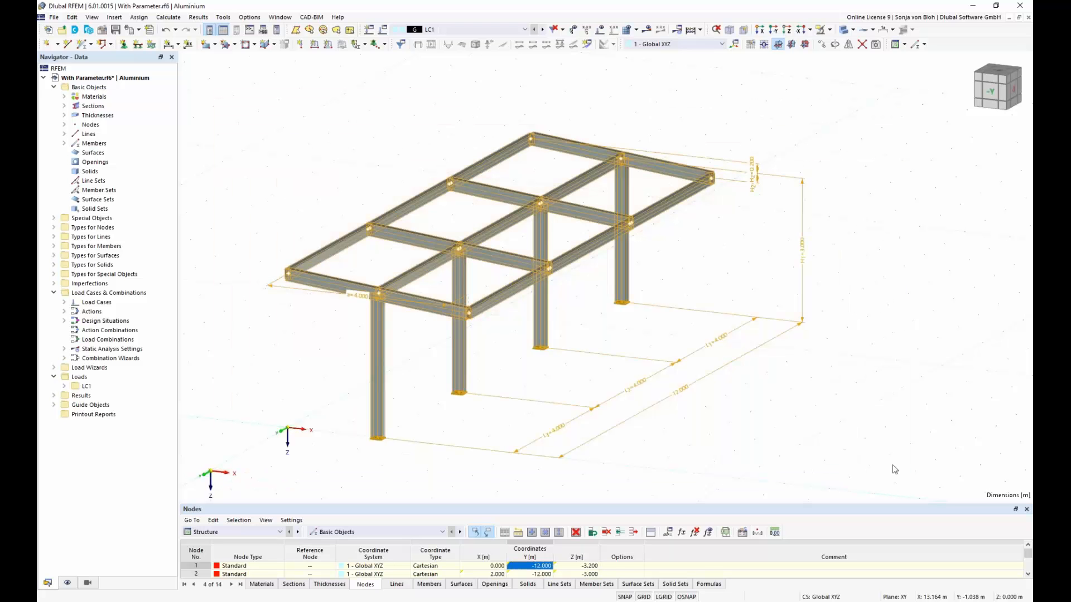
{"action": "left_click", "coordinate": [56, 18]}
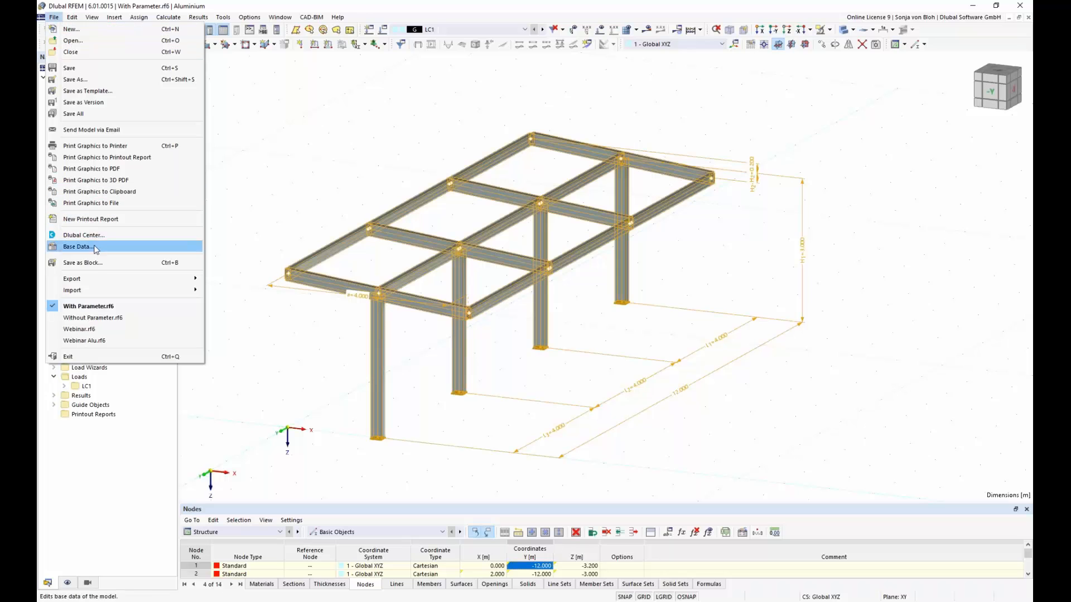
{"action": "left_click", "coordinate": [94, 262]}
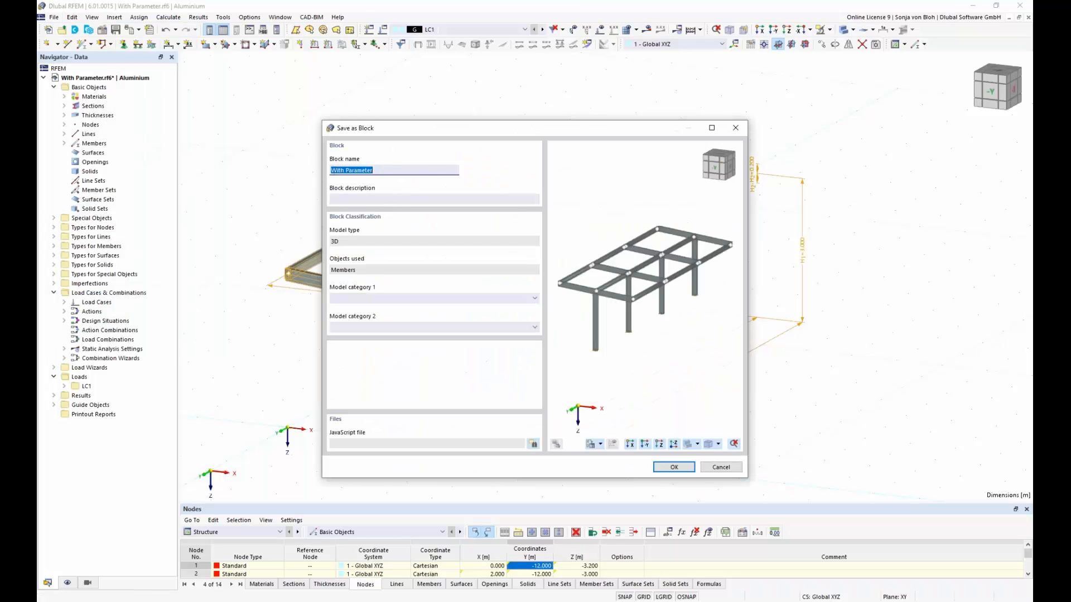
{"action": "left_click", "coordinate": [535, 299]}
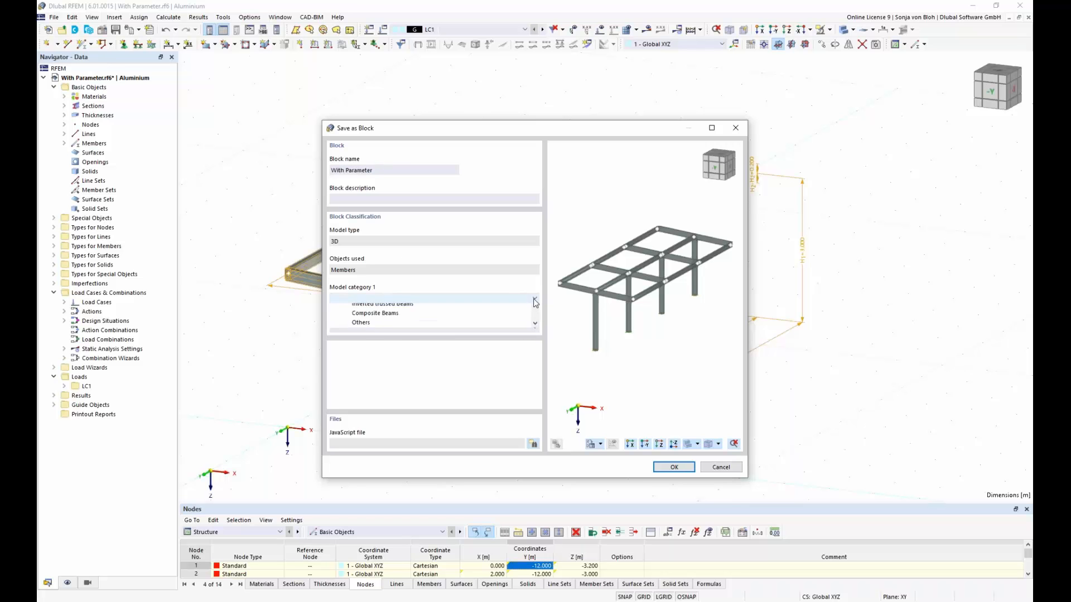
{"action": "left_click", "coordinate": [493, 317]}
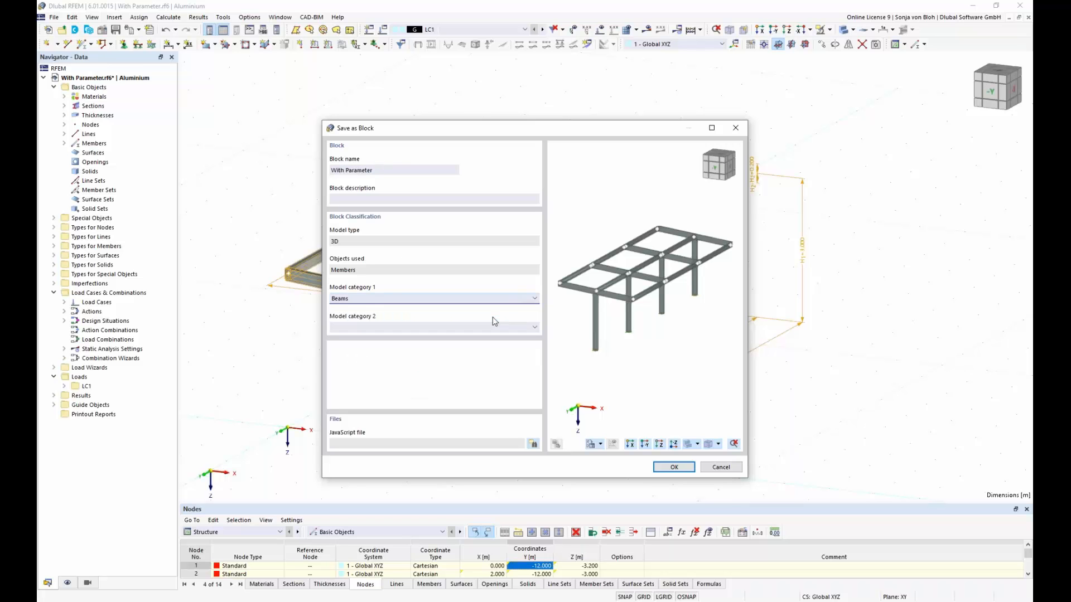
{"action": "left_click", "coordinate": [673, 467]}
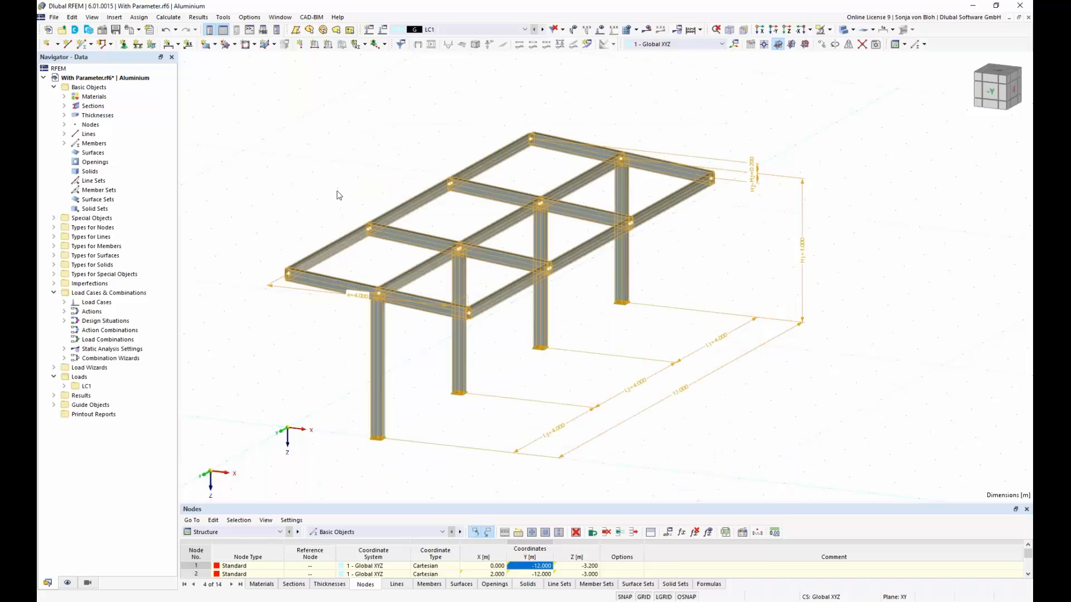
{"action": "left_click", "coordinate": [267, 130]}
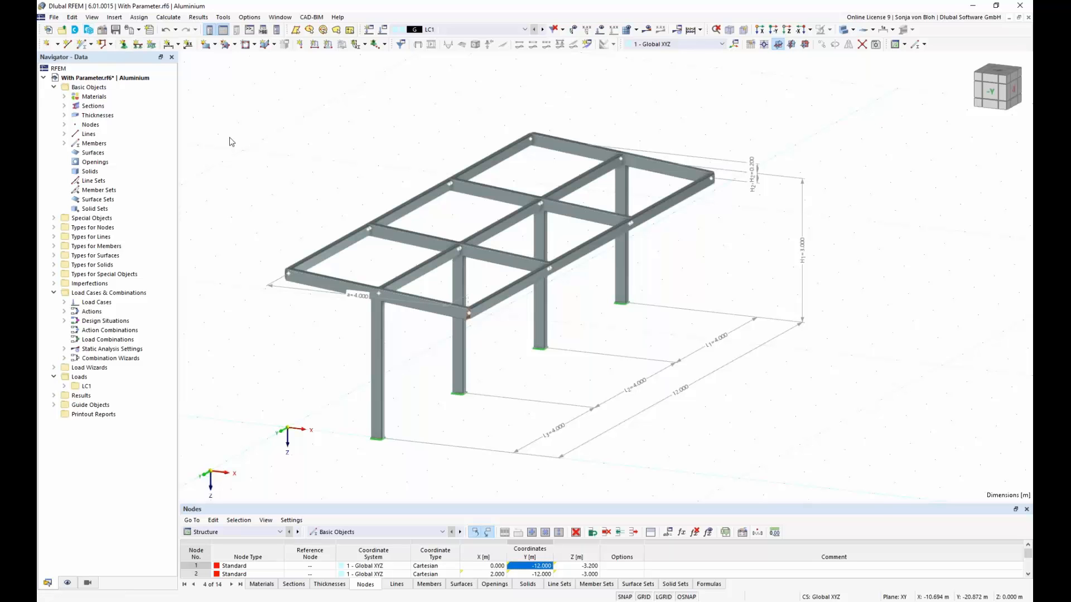
Step: Choose the With Parameter frame from the Beams category of the block library for insertion
{"action": "key", "text": "alt+Tab"}
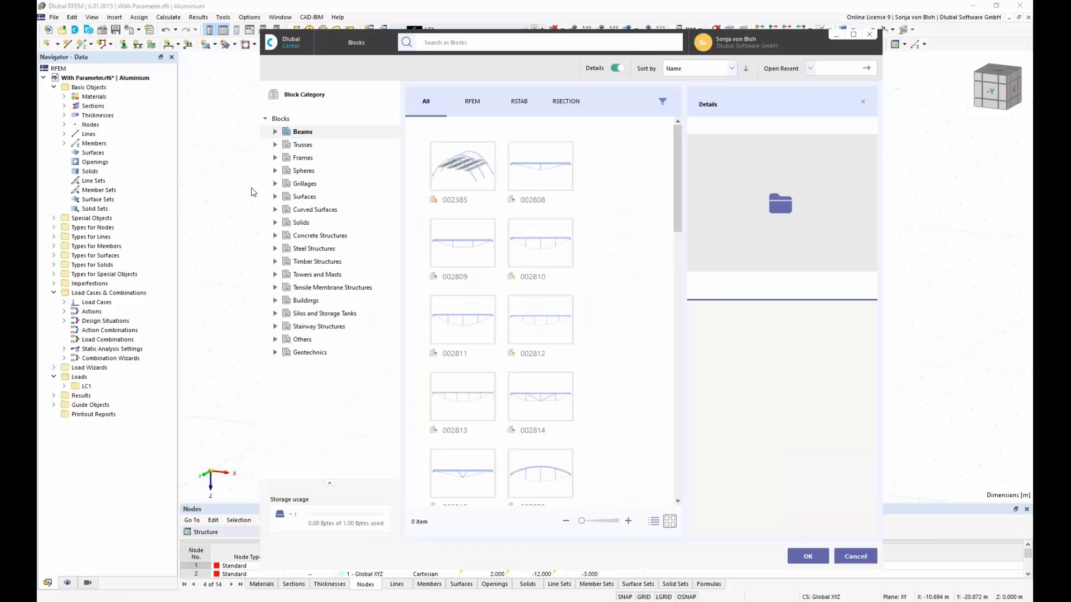
{"action": "left_click", "coordinate": [305, 134]}
{"action": "left_click_drag", "start_coordinate": [680, 202], "coordinate": [707, 337]}
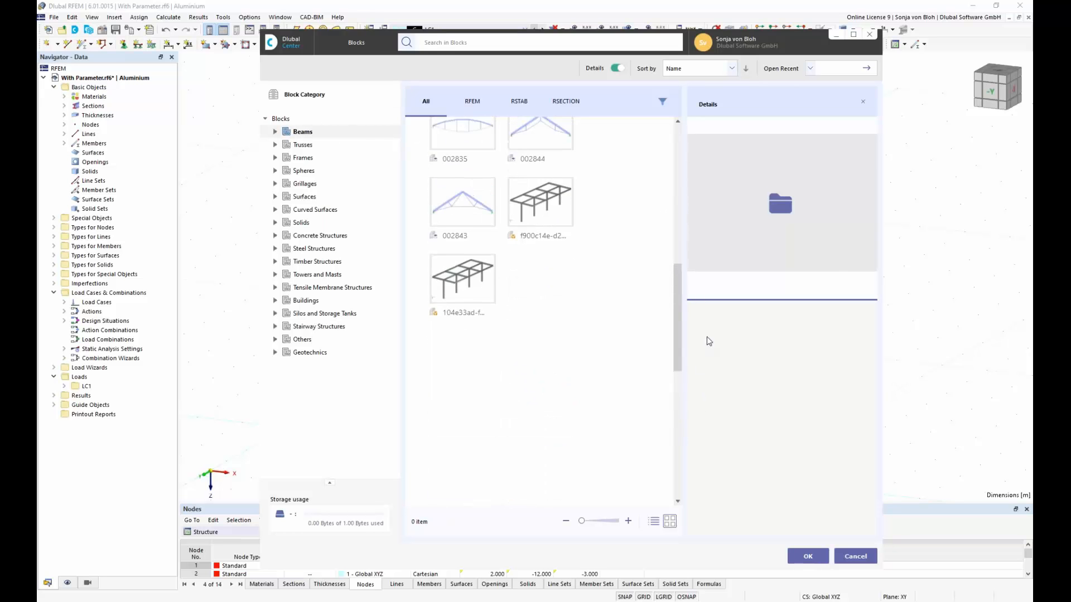
{"action": "left_click", "coordinate": [540, 208]}
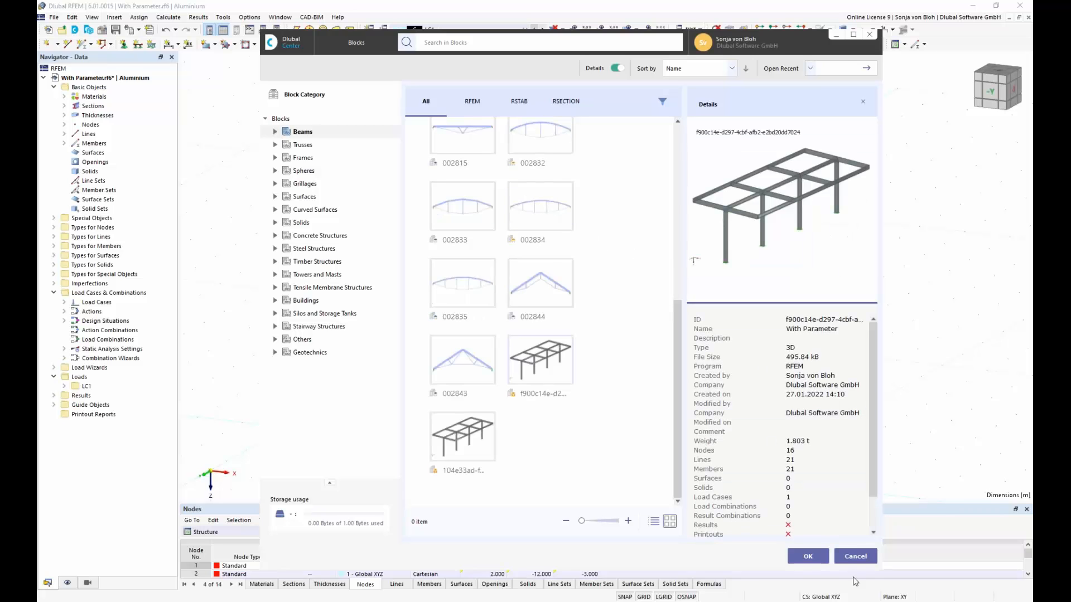
{"action": "left_click", "coordinate": [808, 558]}
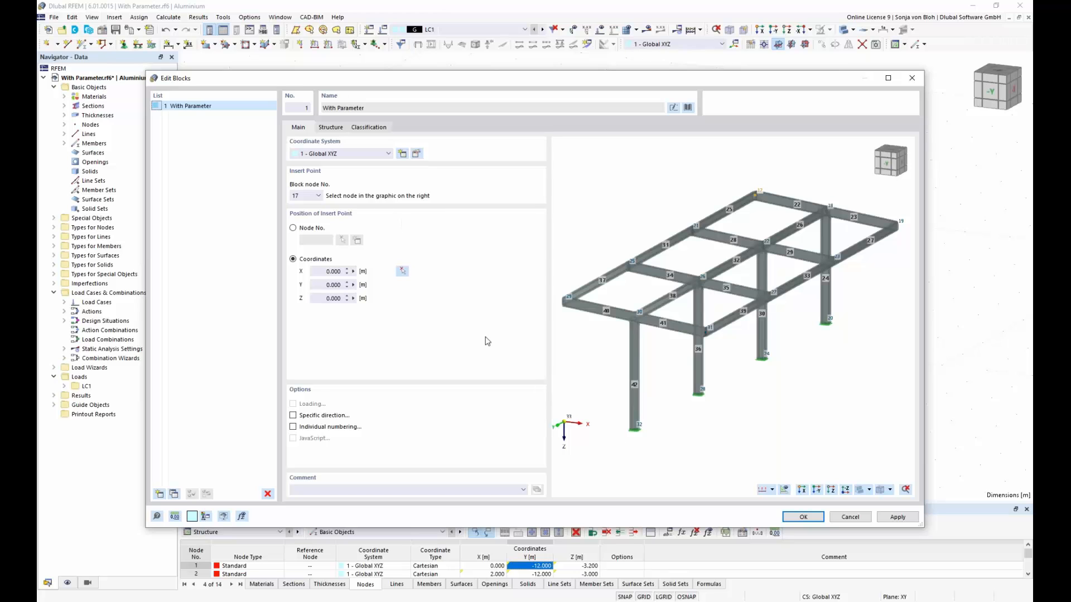
Step: Insert the block by its node 32 at X 13 m, Y 0, Z 0, keeping its default structure parameters
{"action": "left_click", "coordinate": [634, 428]}
{"action": "left_click", "coordinate": [402, 271]}
{"action": "scroll", "coordinate": [557, 362], "scroll_direction": "down", "scroll_amount": 2}
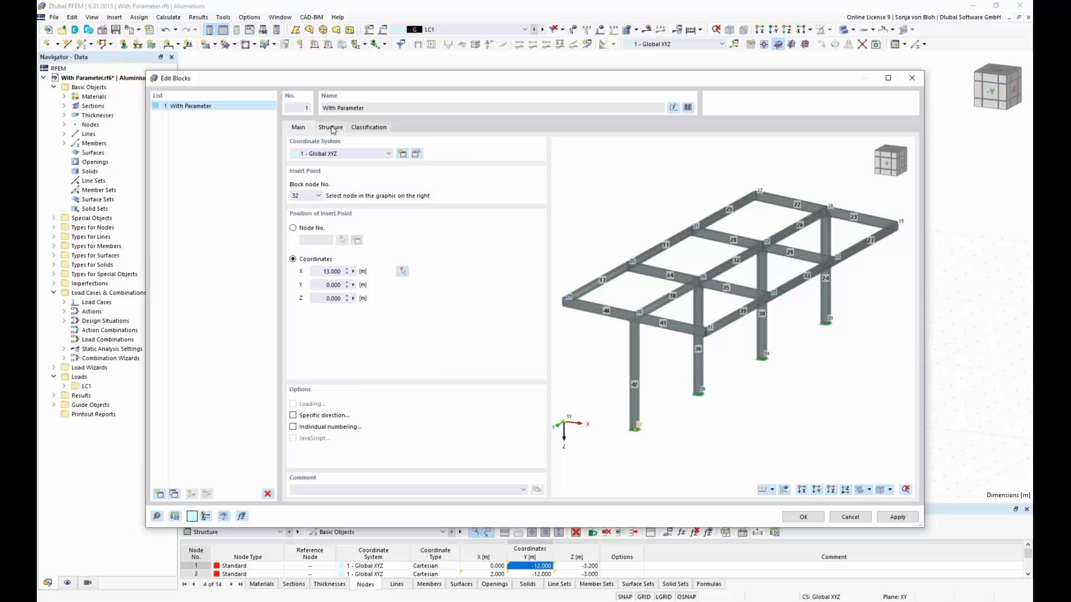
{"action": "left_click", "coordinate": [331, 127]}
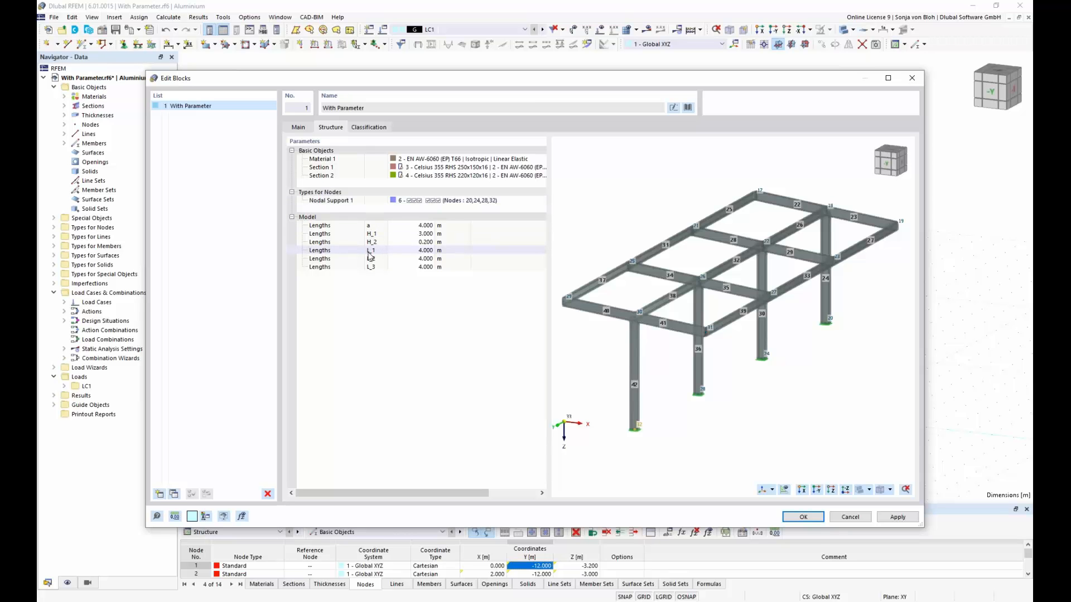
{"action": "left_click", "coordinate": [410, 251]}
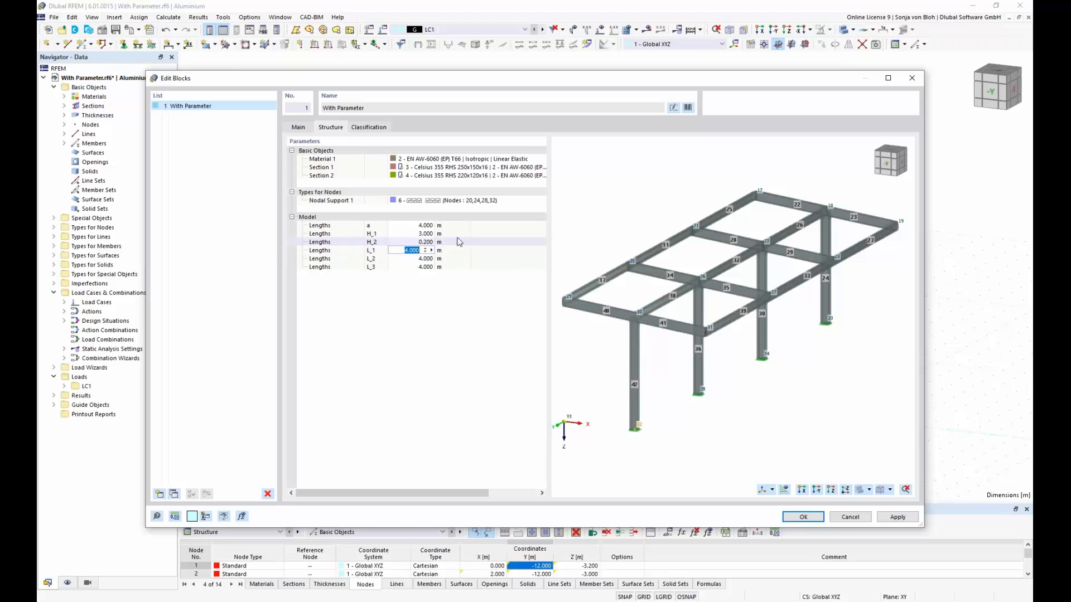
{"action": "left_click", "coordinate": [803, 517]}
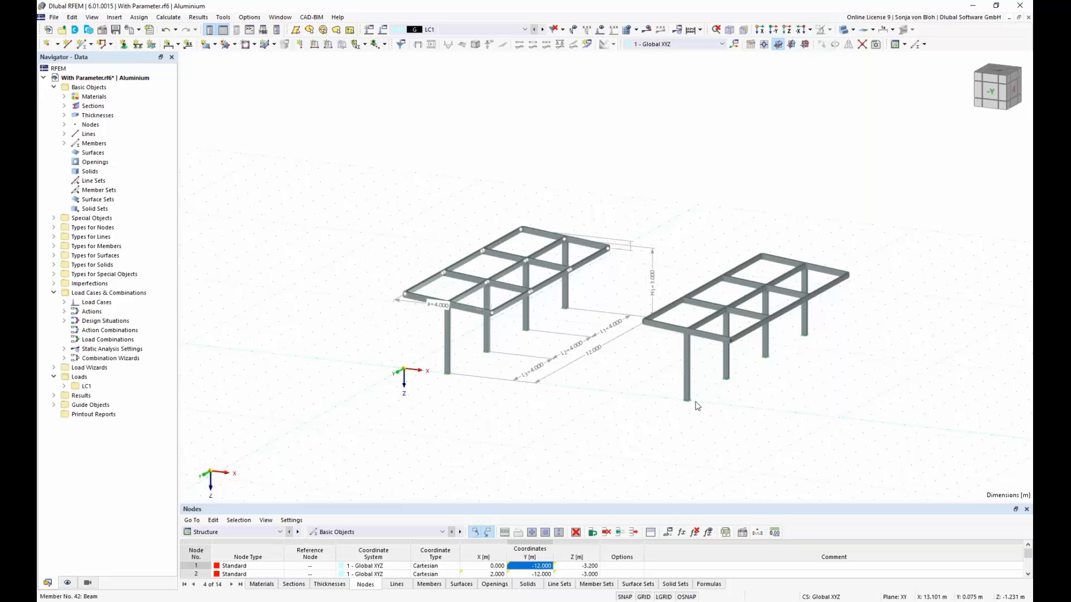
Step: Set the global parameter L_2 to 8 m and accept the parameters
{"action": "middle_click_drag", "start_coordinate": [614, 392], "coordinate": [598, 389]}
{"action": "scroll", "coordinate": [598, 387], "scroll_direction": "up", "scroll_amount": 3}
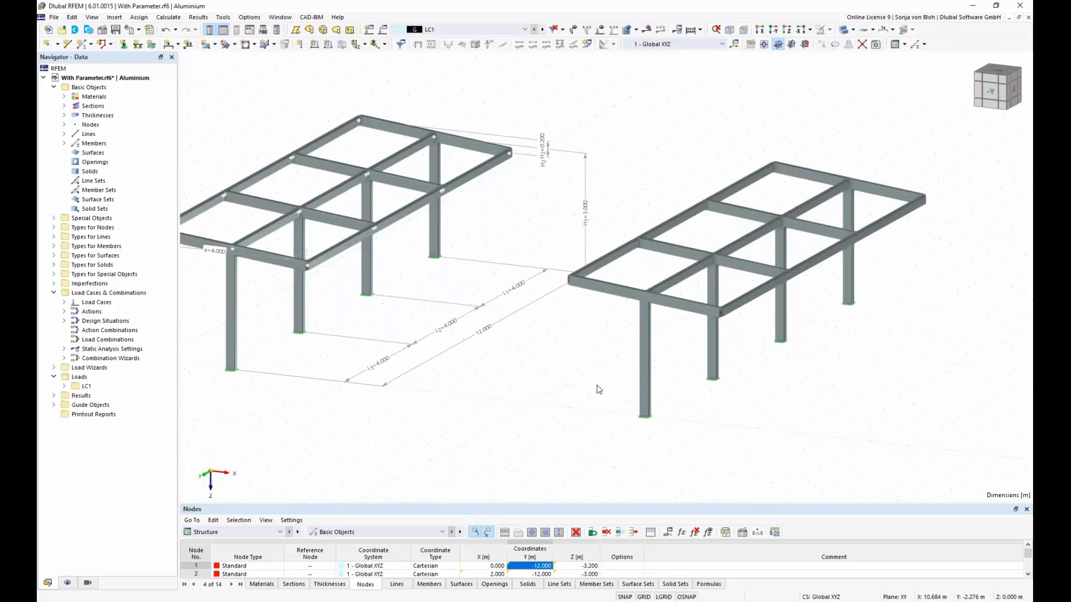
{"action": "scroll", "coordinate": [598, 386], "scroll_direction": "down", "scroll_amount": 1}
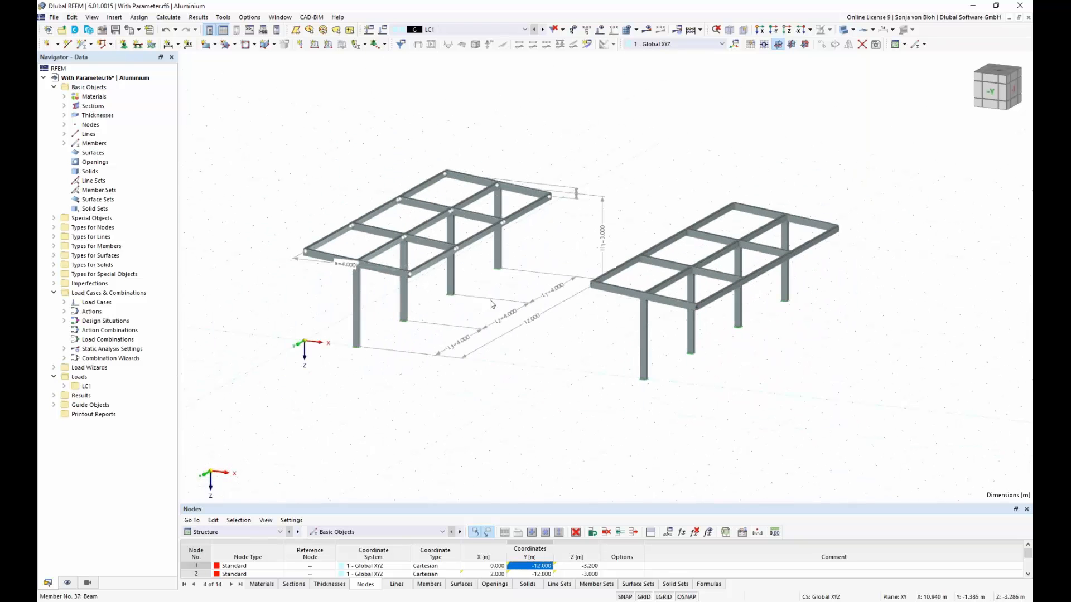
{"action": "scroll", "coordinate": [691, 220], "scroll_direction": "down", "scroll_amount": 1}
{"action": "left_click", "coordinate": [668, 534]}
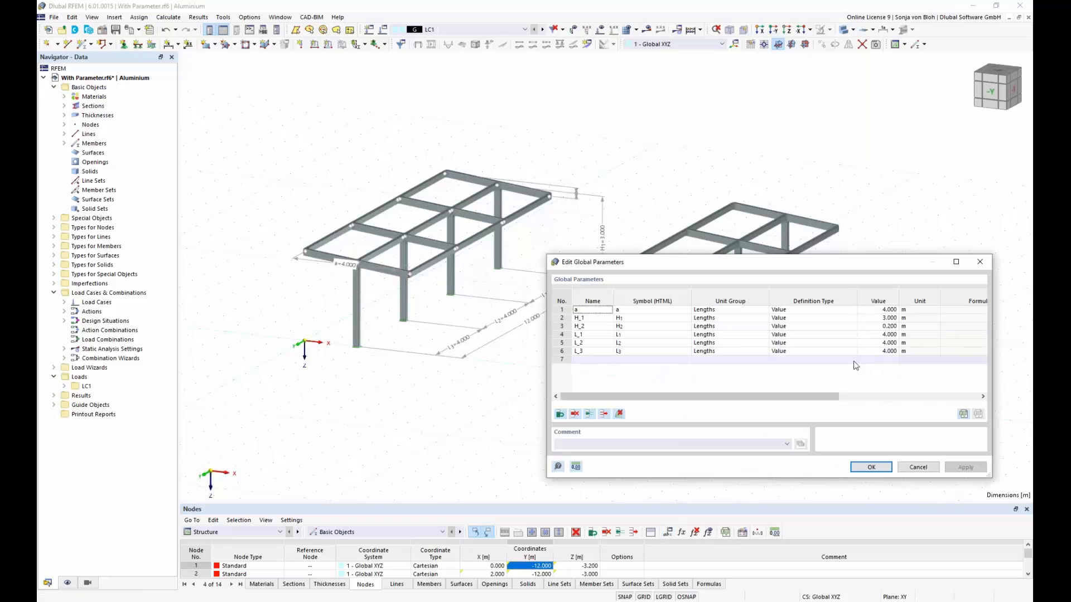
{"action": "left_click", "coordinate": [885, 342]}
{"action": "type", "text": "8"}
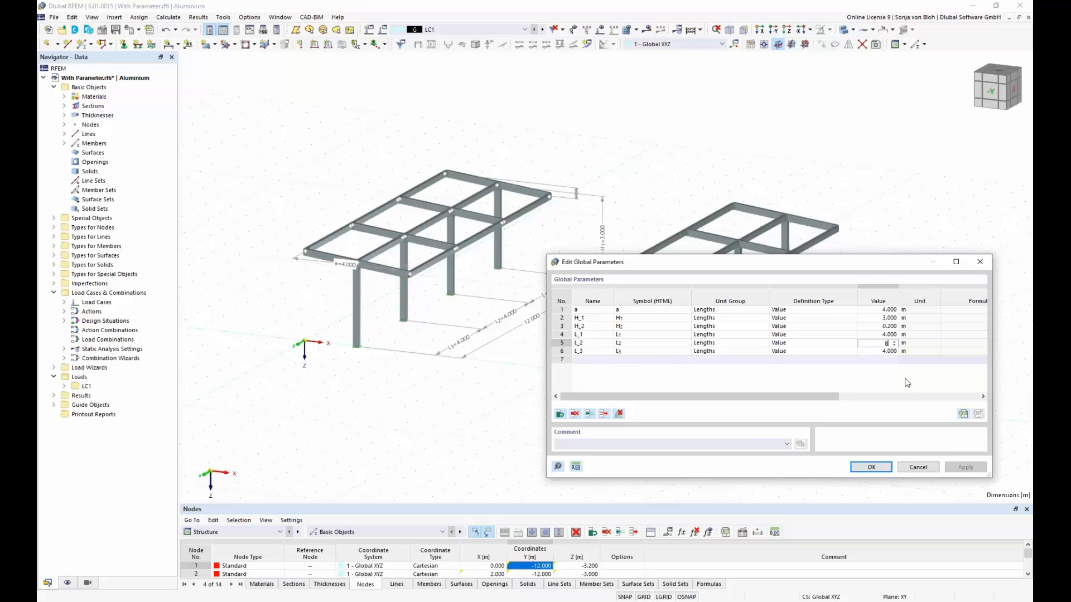
{"action": "left_click", "coordinate": [882, 354]}
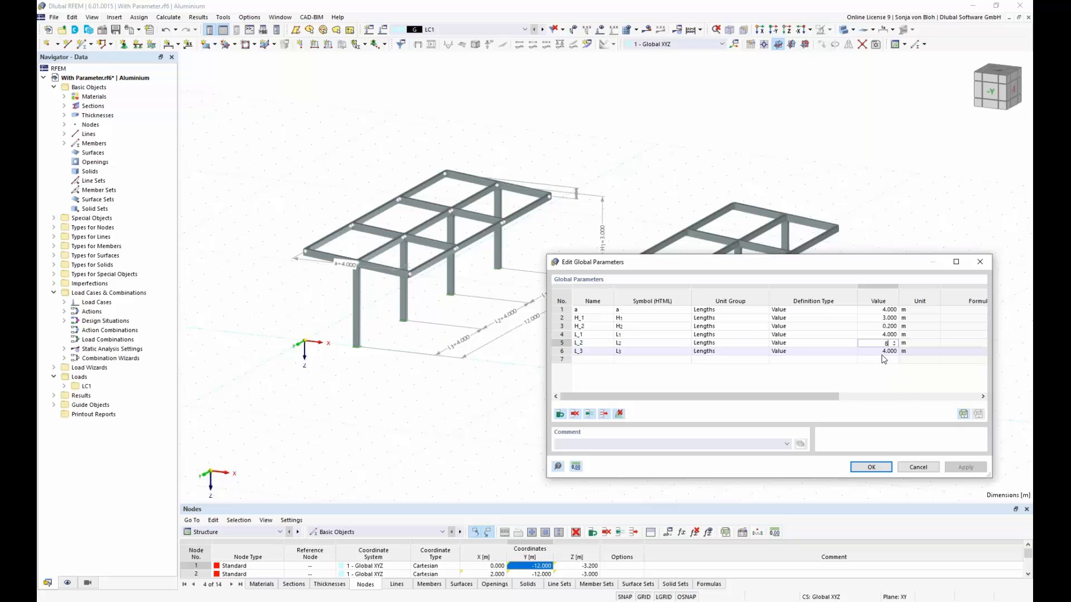
{"action": "left_click", "coordinate": [871, 467]}
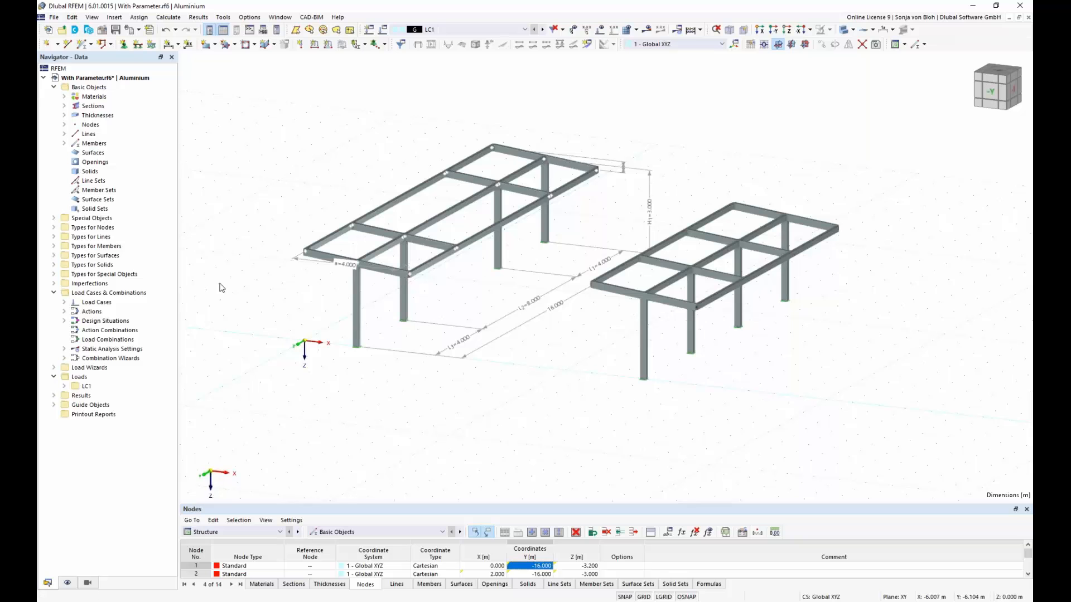
Step: Open the structure parameters of the inserted With Parameter block and link its lengths a and H_1 to the global parameters of the same names
{"action": "left_click", "coordinate": [53, 218]}
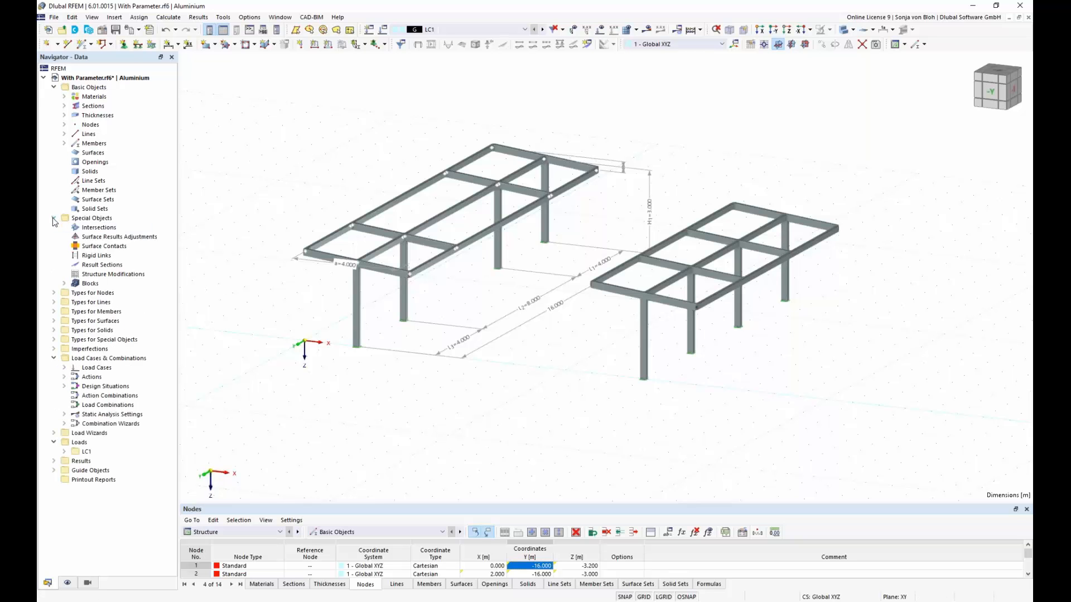
{"action": "left_click", "coordinate": [65, 284]}
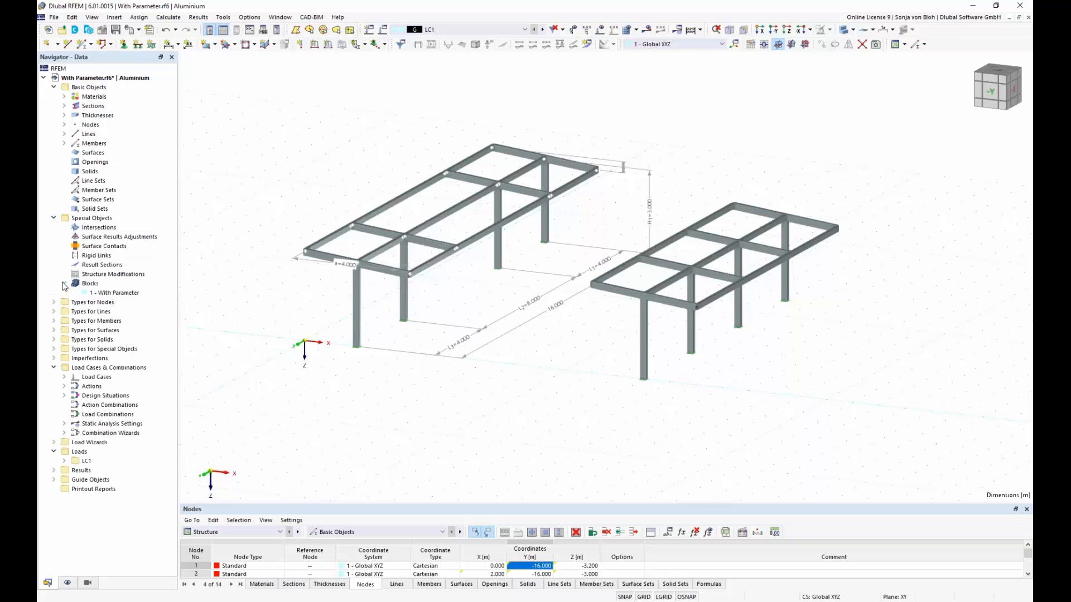
{"action": "double_click", "coordinate": [122, 293]}
{"action": "left_click", "coordinate": [330, 128]}
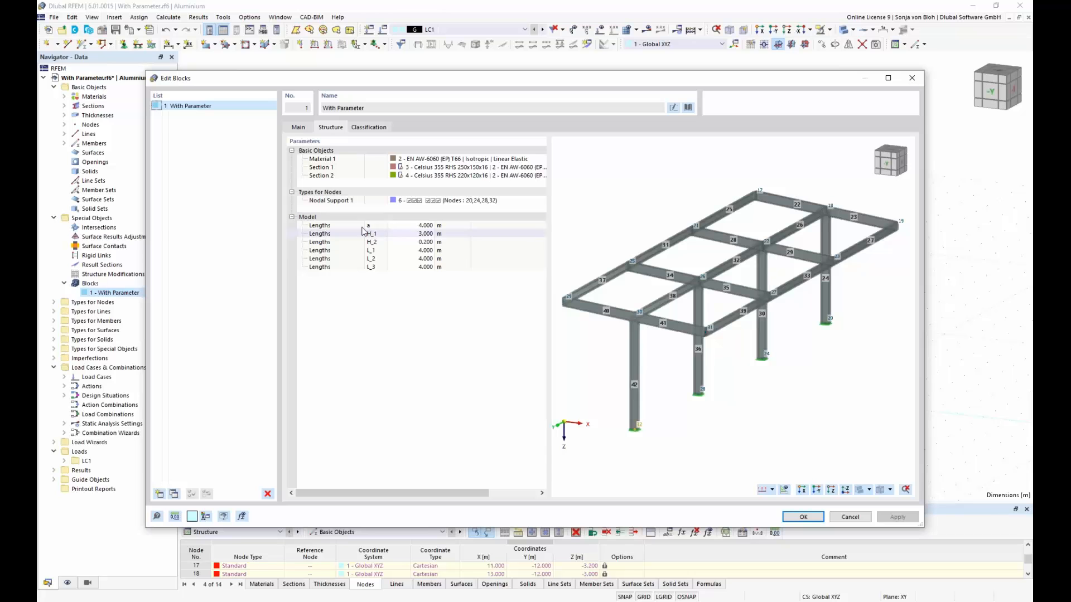
{"action": "left_click", "coordinate": [412, 225]}
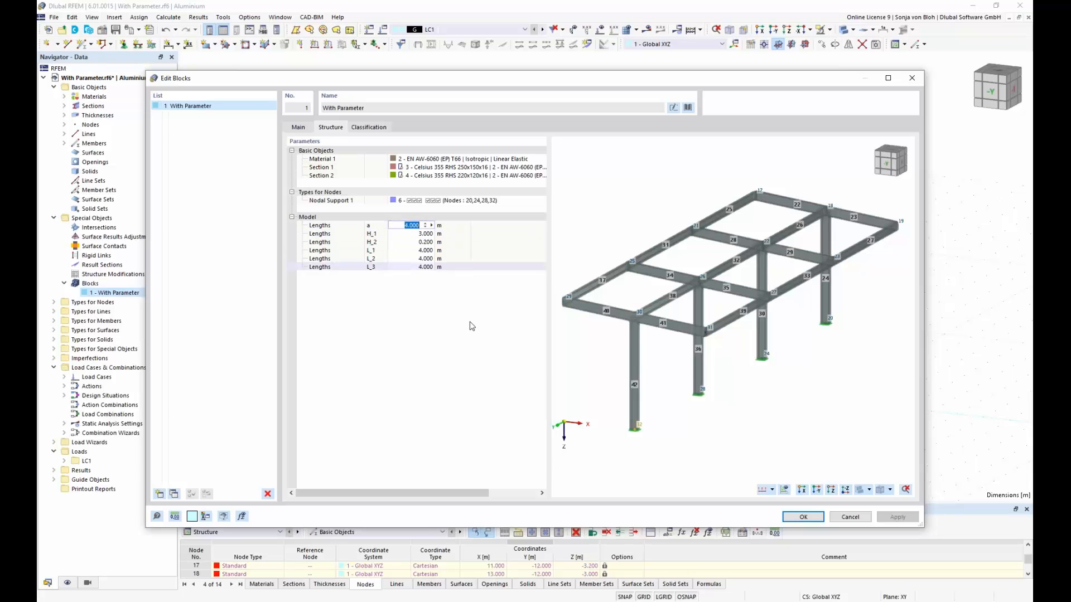
{"action": "type", "text": "=a"}
{"action": "key", "text": "Return"}
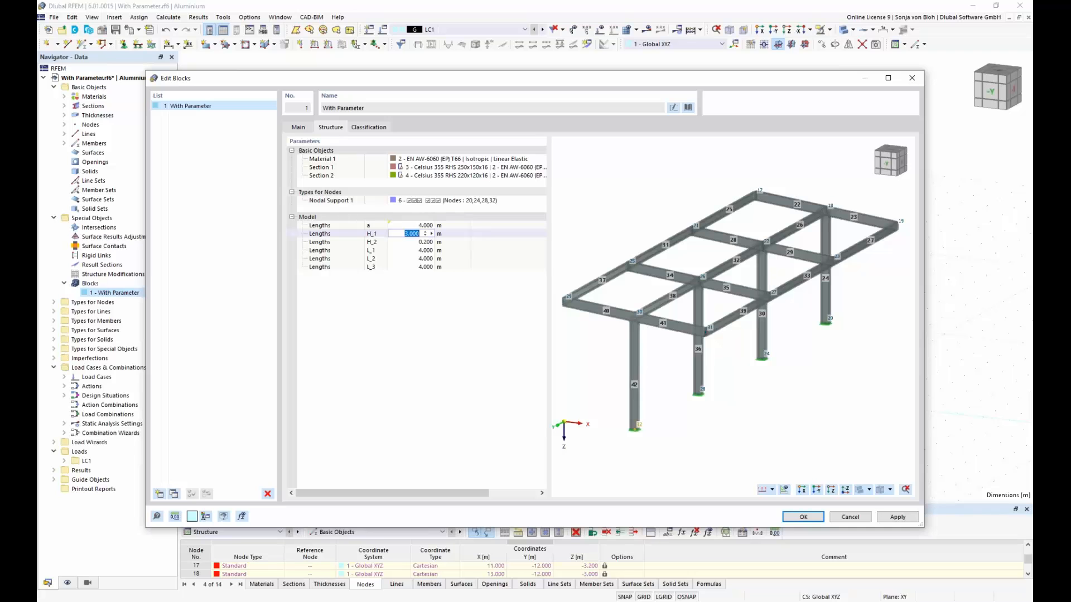
{"action": "type", "text": "=H_1"}
{"action": "key", "text": "Return"}
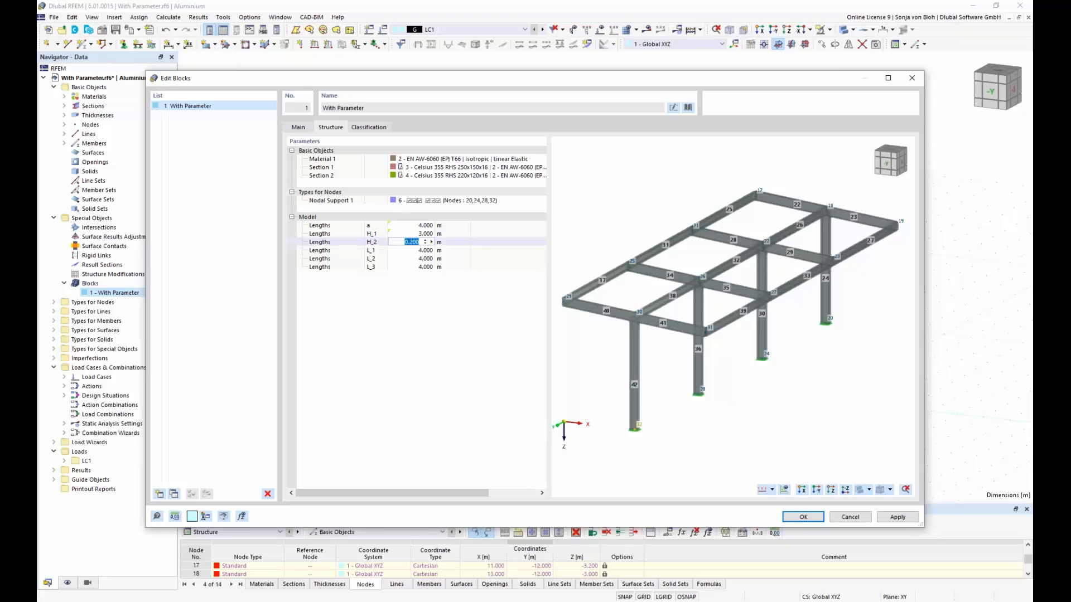
Step: Link the block's H_2 length with the formula =H_2 and its L_1 length with =L_3
{"action": "type", "text": "=H_2"}
{"action": "key", "text": "Return"}
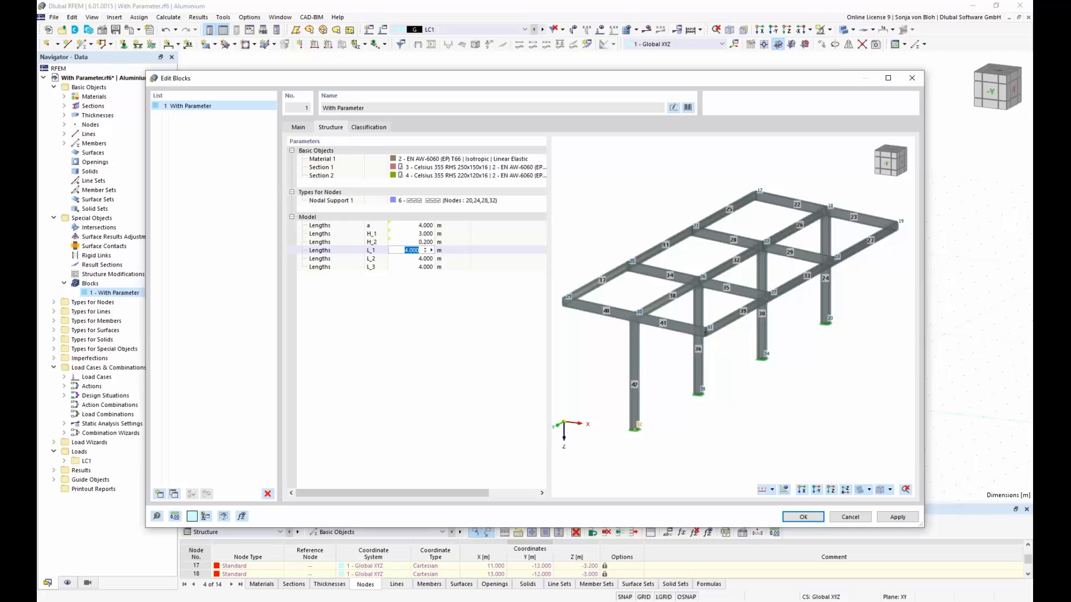
{"action": "type", "text": "=H_3"}
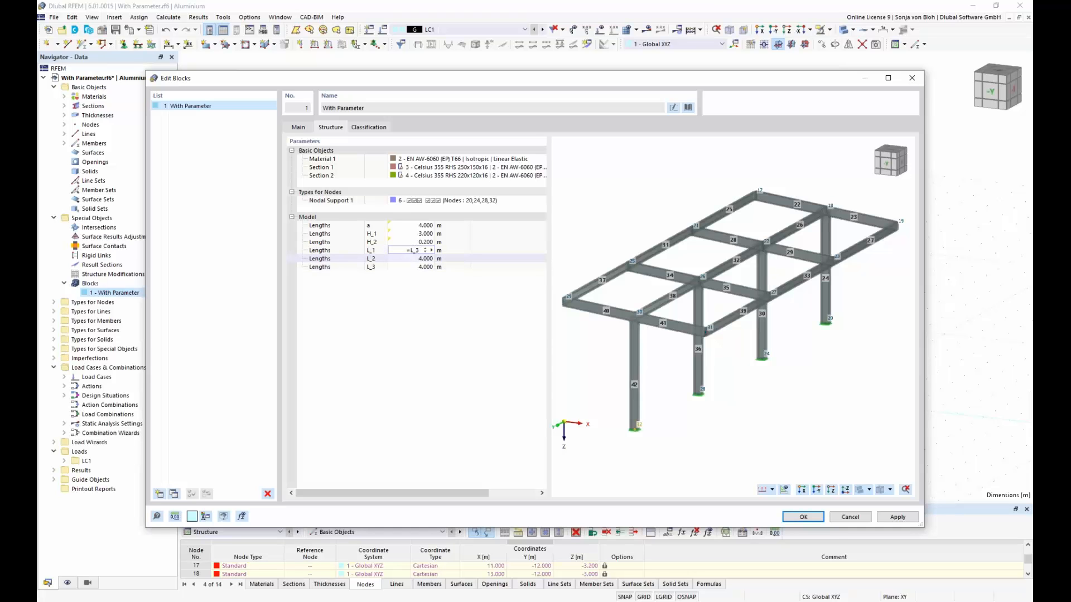
Step: Link the block's L_2 and L_3 lengths with the formulas =L_2 and =L_3, then accept the block and its regeneration
{"action": "left_click", "coordinate": [418, 260]}
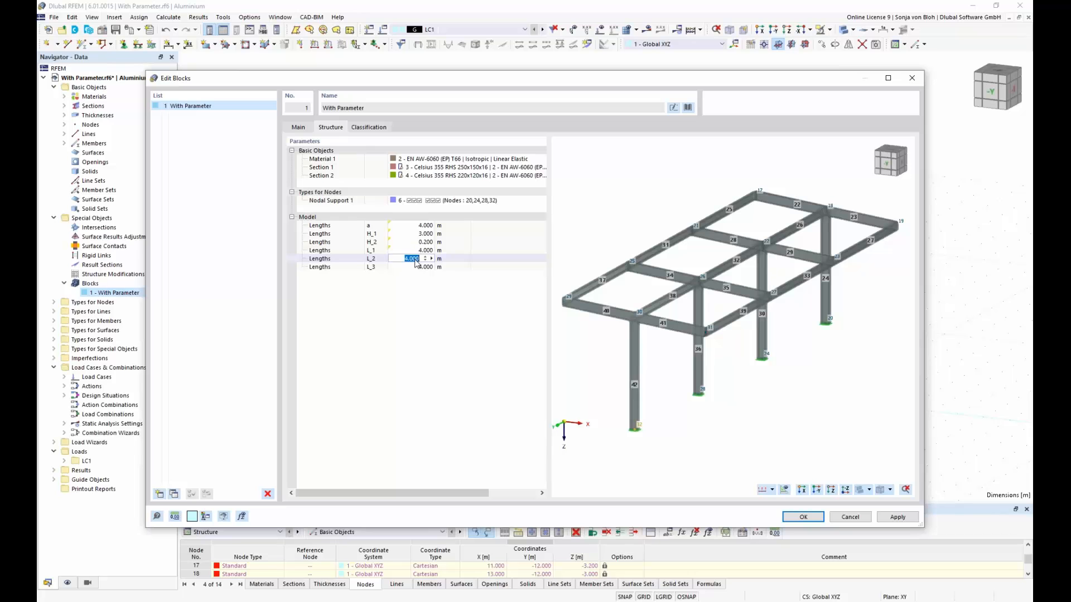
{"action": "type", "text": "=L_2"}
{"action": "key", "text": "Return"}
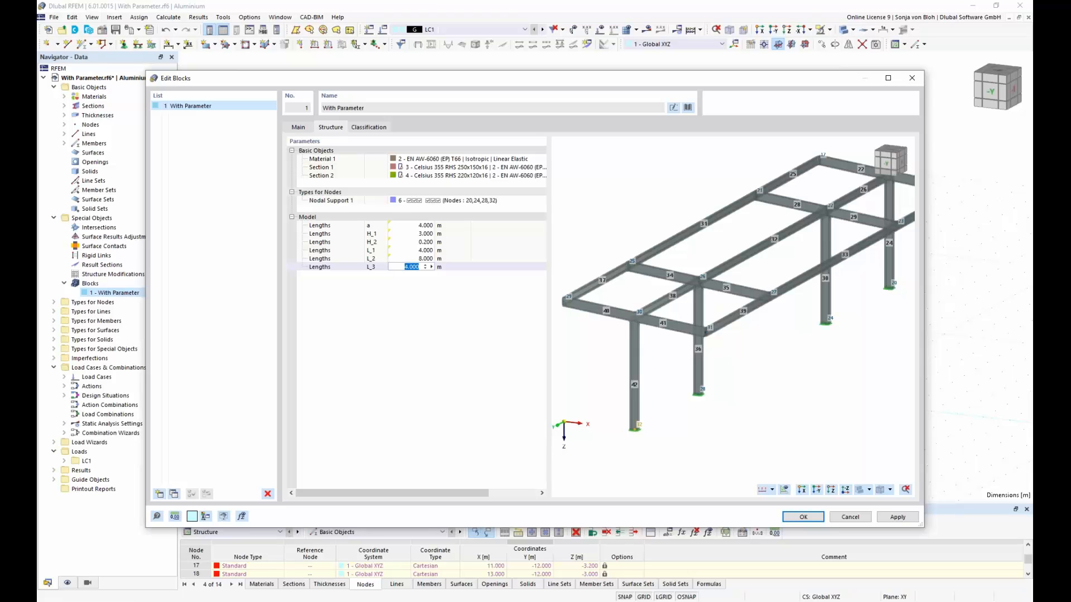
{"action": "type", "text": "=L_3"}
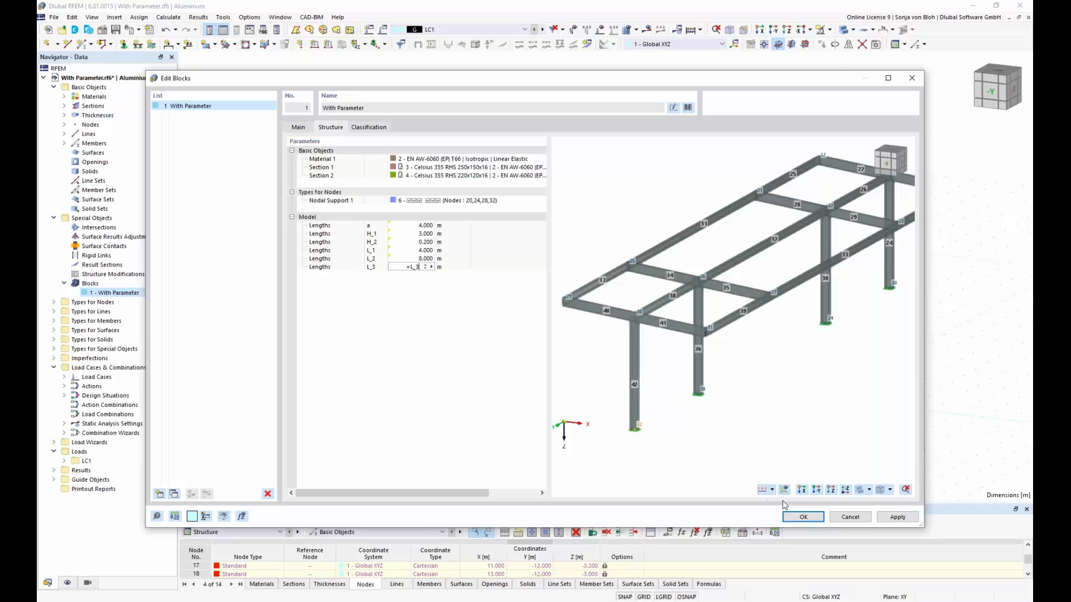
{"action": "left_click", "coordinate": [801, 518]}
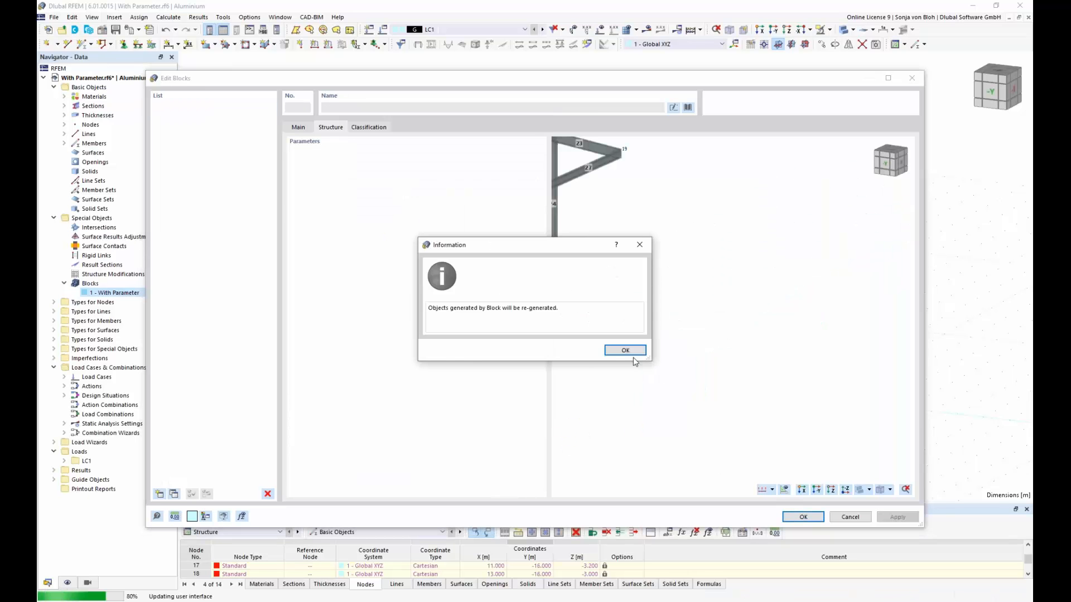
{"action": "left_click", "coordinate": [625, 351]}
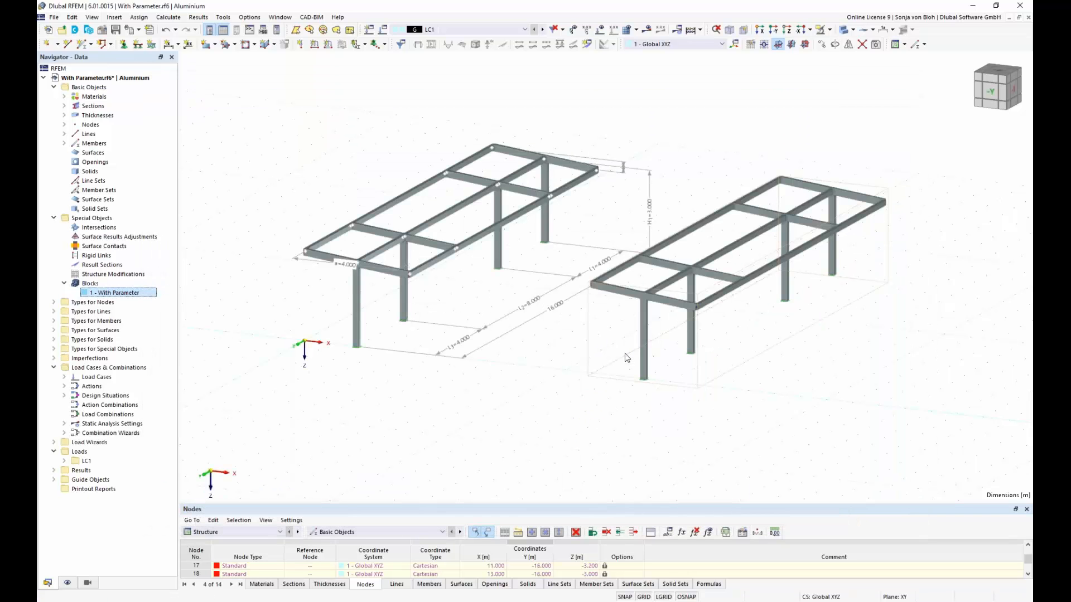
Step: Set the global parameter L_2 back to 4 m and accept regenerating the block's objects
{"action": "left_click", "coordinate": [668, 533]}
{"action": "left_click", "coordinate": [885, 343]}
{"action": "left_click", "coordinate": [884, 343]}
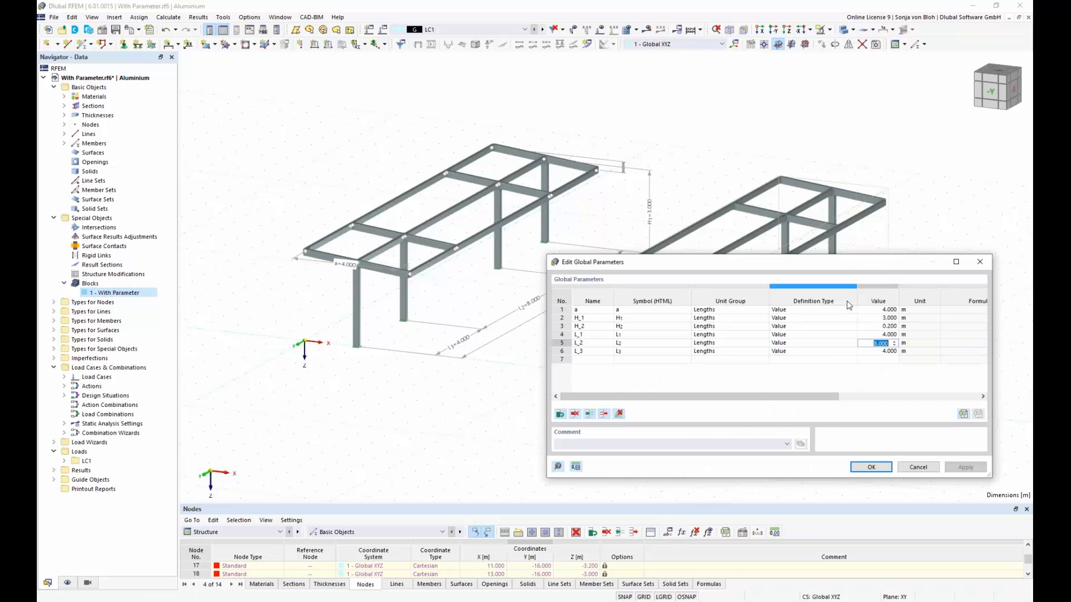
{"action": "left_click_drag", "start_coordinate": [824, 263], "coordinate": [673, 393]}
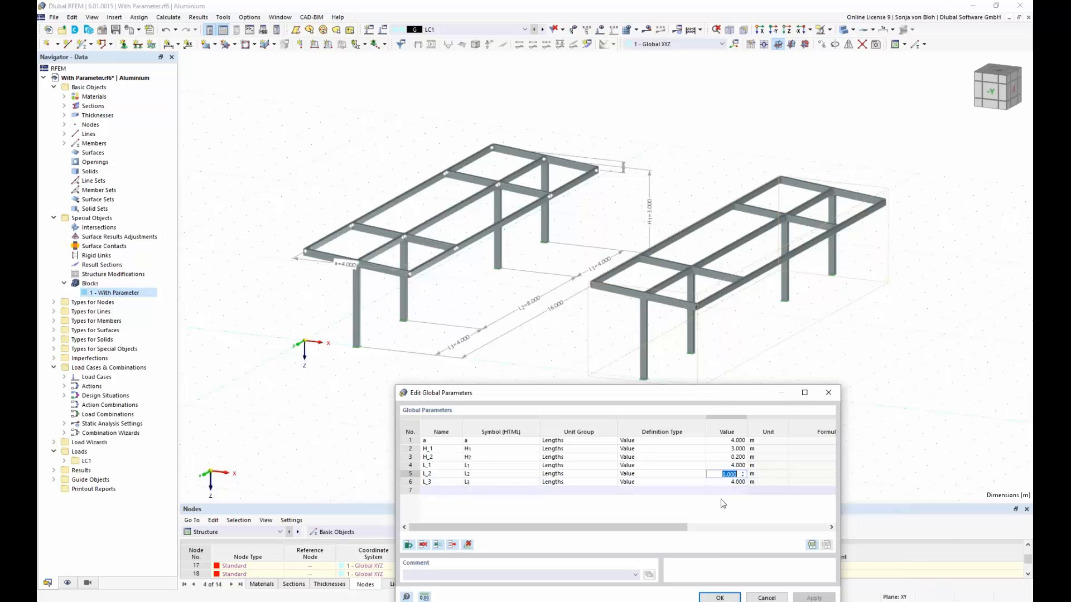
{"action": "type", "text": "4"}
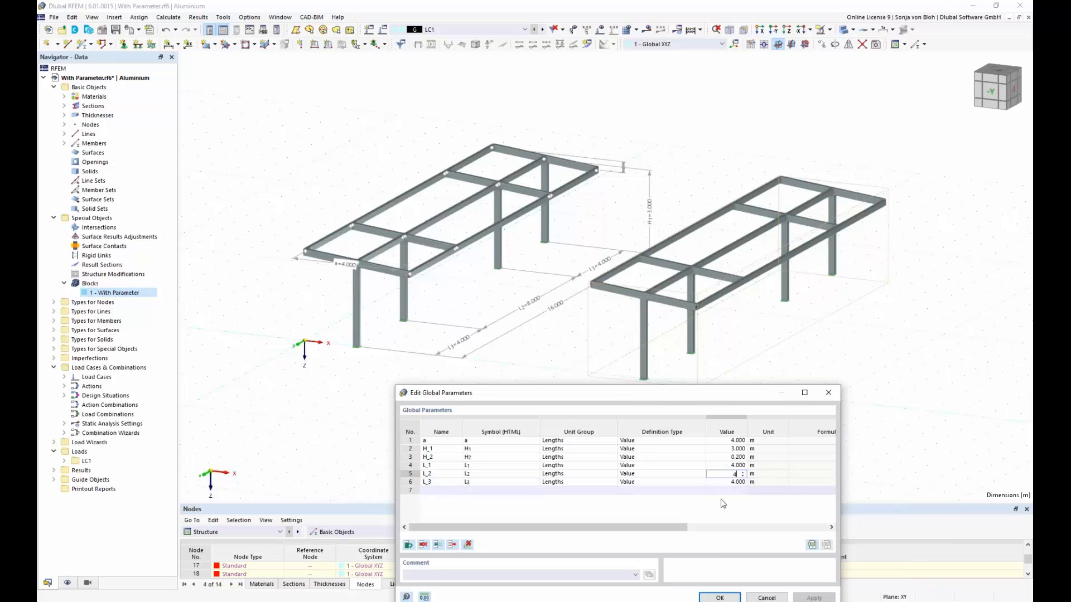
{"action": "left_click", "coordinate": [717, 598]}
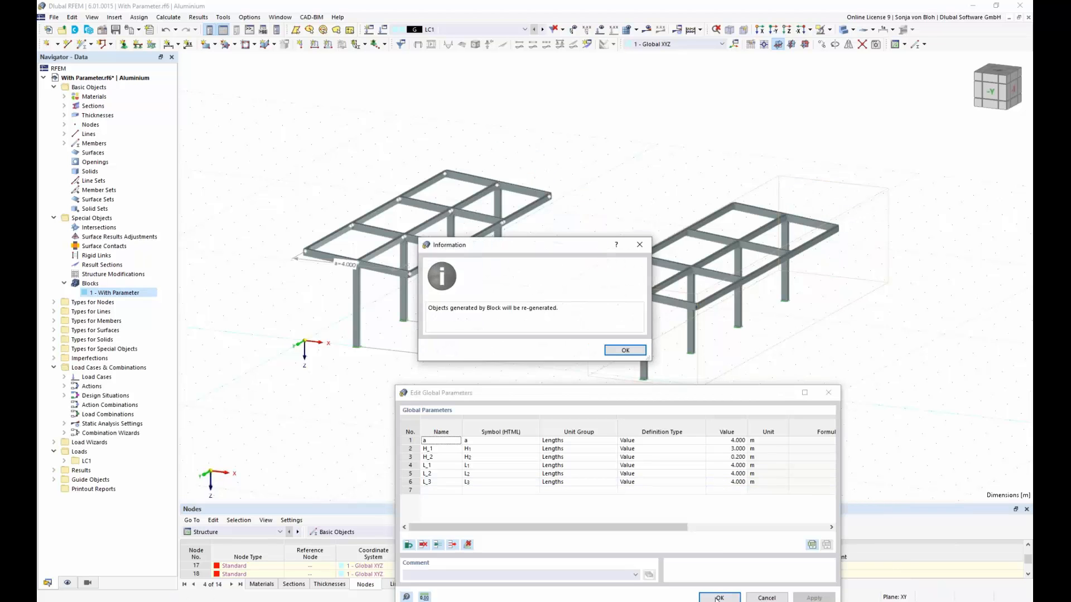
{"action": "left_click", "coordinate": [613, 351]}
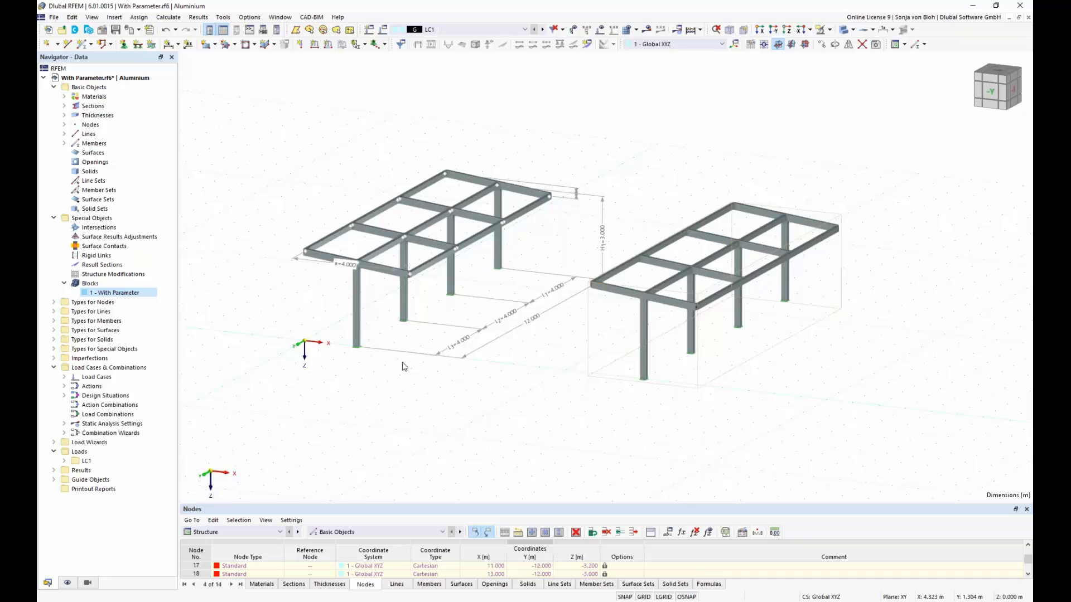
Step: Switch to With JavaScript.js in Notepad++, examine the input_data and generate function headers, and expand the input_data function
{"action": "left_click", "coordinate": [278, 601]}
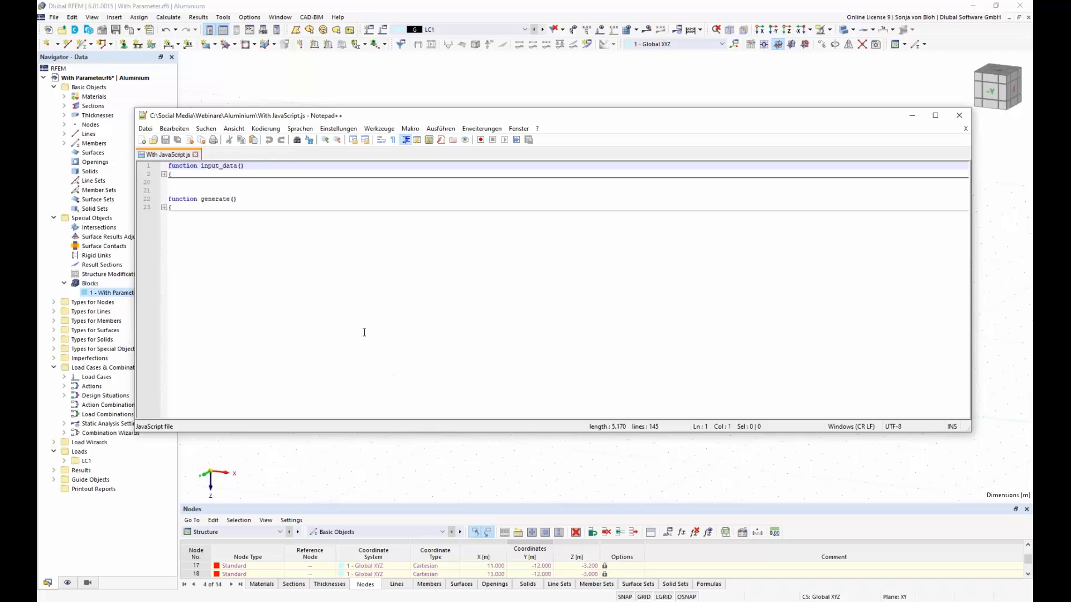
{"action": "left_click_drag", "start_coordinate": [246, 166], "coordinate": [163, 167]}
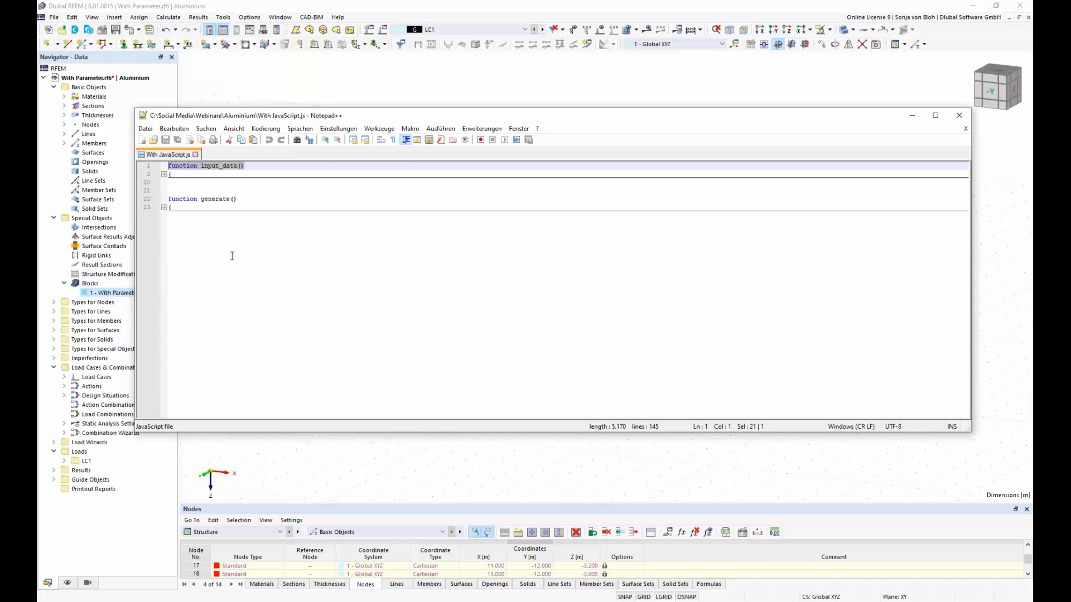
{"action": "left_click_drag", "start_coordinate": [239, 200], "coordinate": [169, 199]}
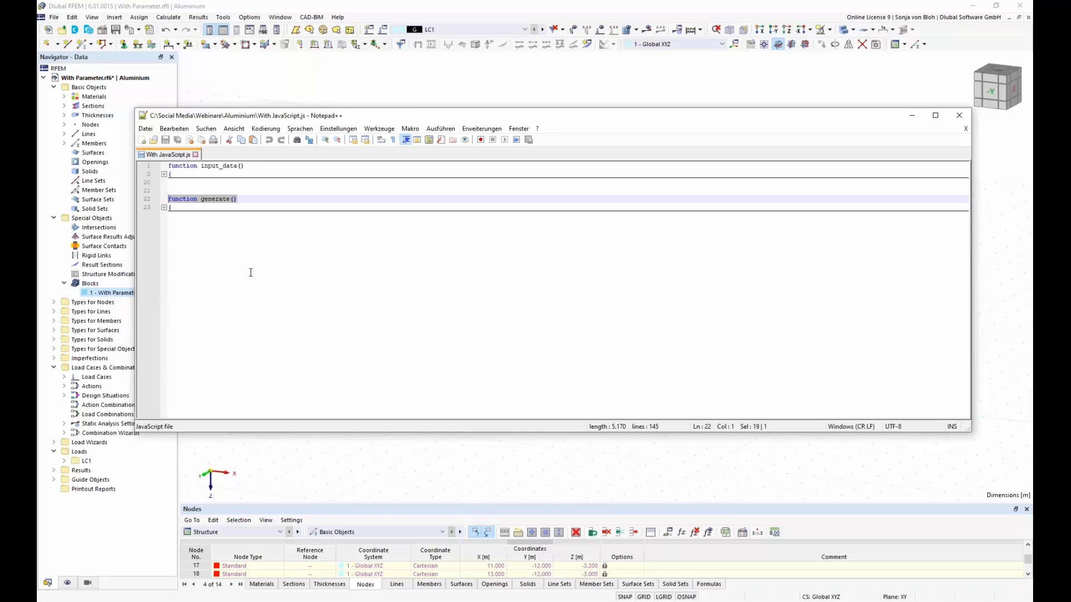
{"action": "left_click", "coordinate": [163, 174]}
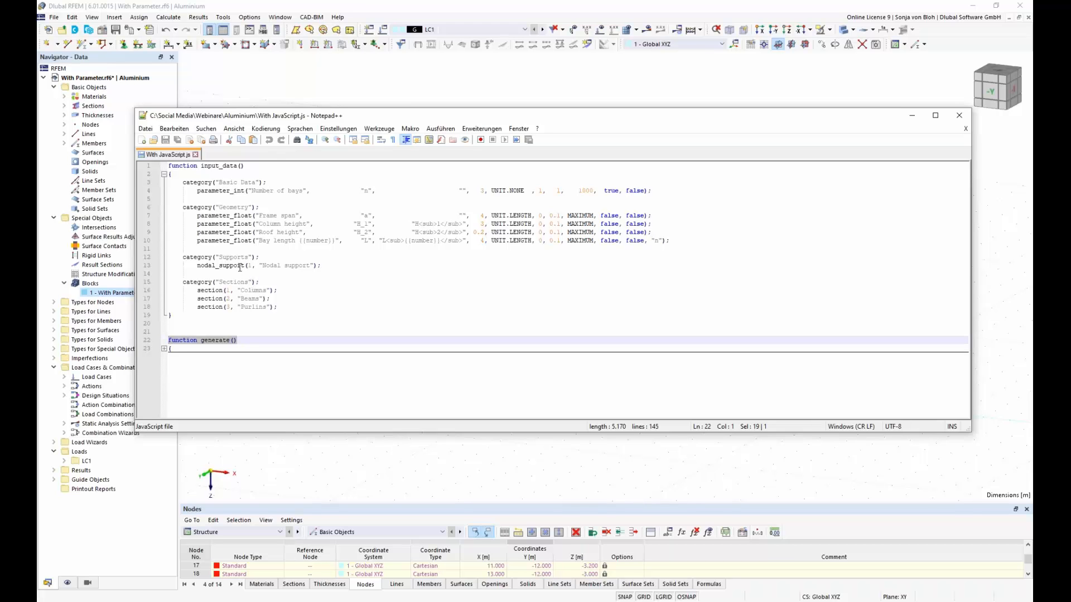
Step: Examine the category and parameter_int calls and the variable names n, a, H_1, H_2 and L in the input_data function
{"action": "double_click", "coordinate": [211, 182]}
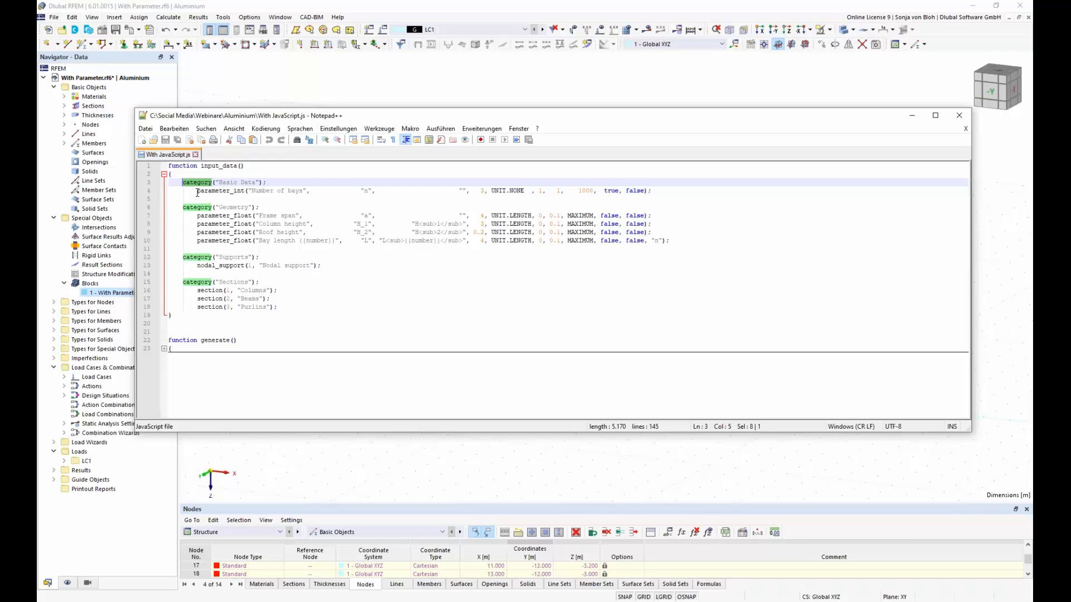
{"action": "left_click_drag", "start_coordinate": [197, 192], "coordinate": [245, 190]}
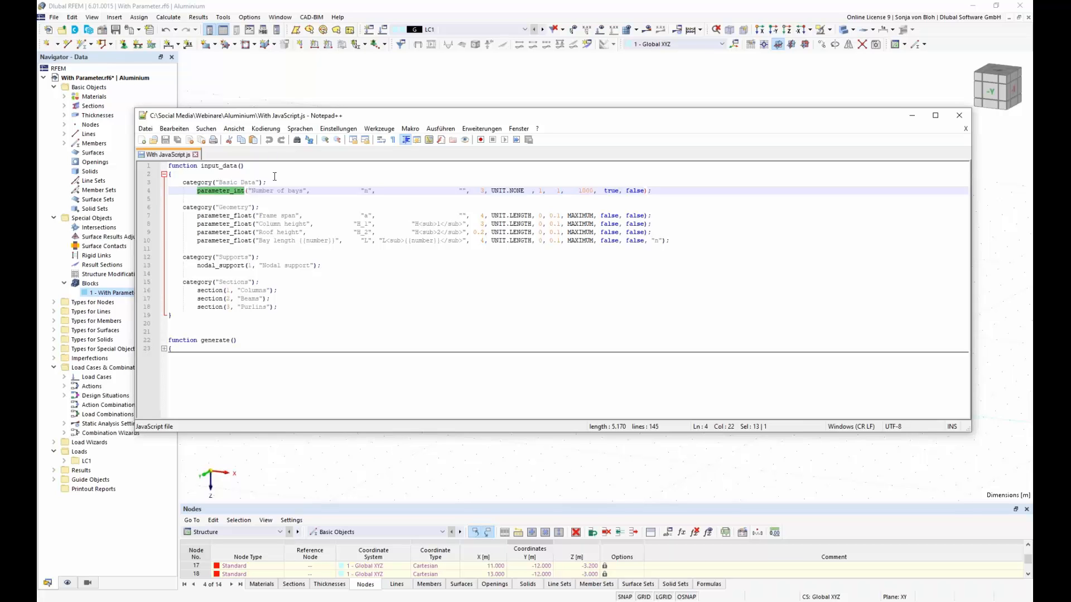
{"action": "double_click", "coordinate": [367, 191]}
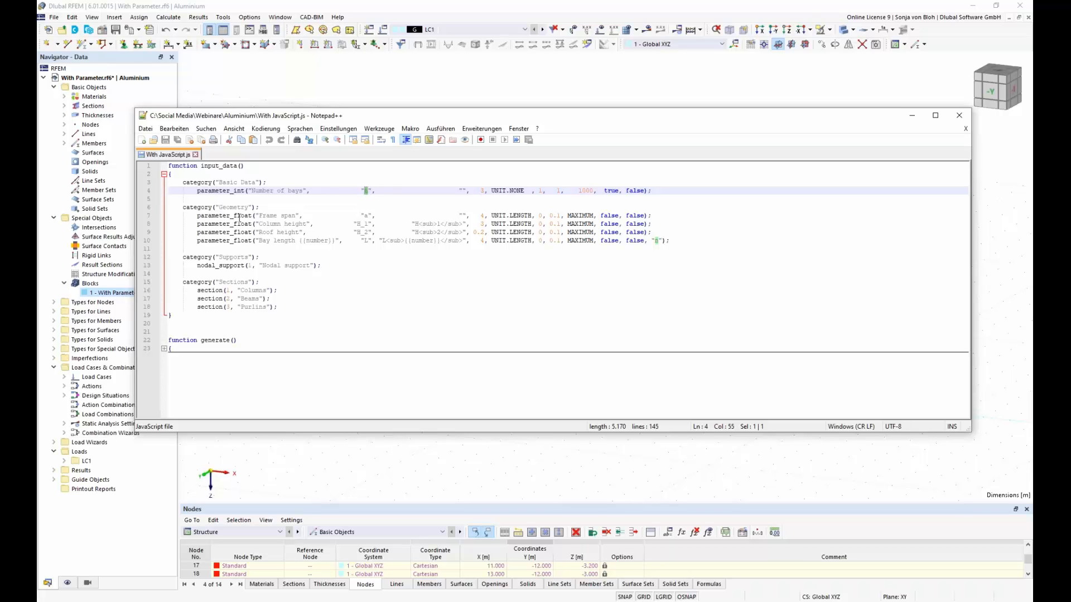
{"action": "left_click", "coordinate": [366, 216]}
{"action": "left_click", "coordinate": [368, 224]}
{"action": "double_click", "coordinate": [367, 224]}
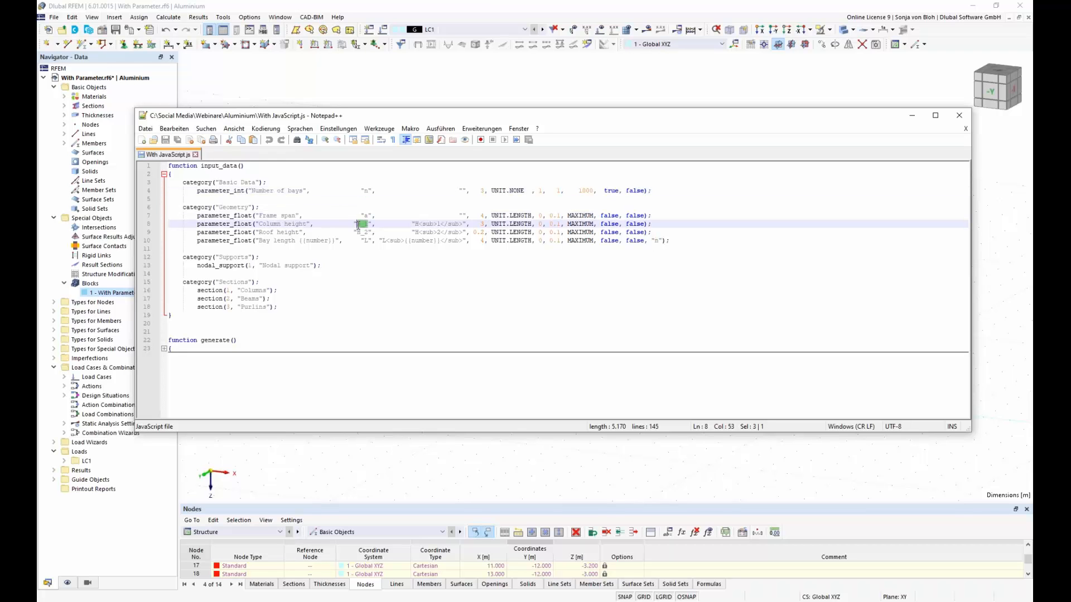
{"action": "double_click", "coordinate": [359, 231]}
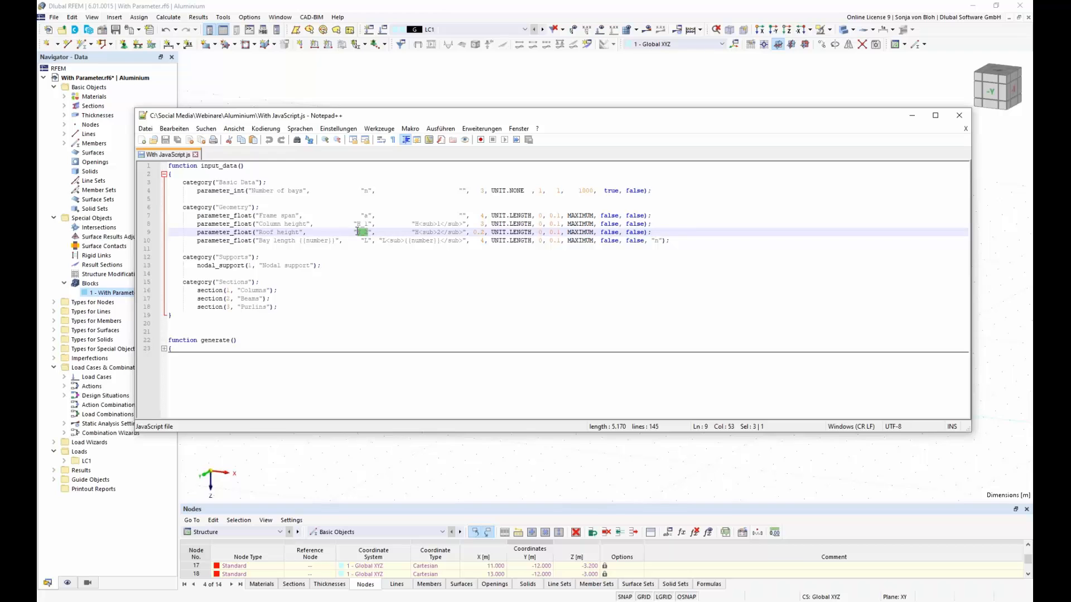
{"action": "double_click", "coordinate": [364, 240]}
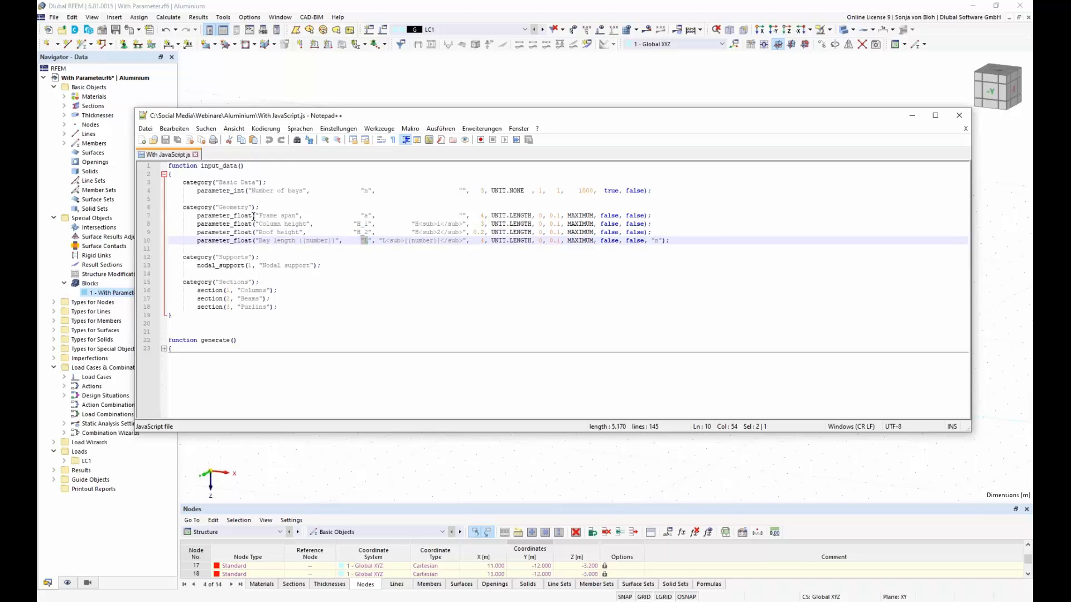
Step: Examine the parameter_float calls in the Geometry category and the L and n arguments of the bay length line
{"action": "left_click_drag", "start_coordinate": [252, 215], "coordinate": [197, 216]}
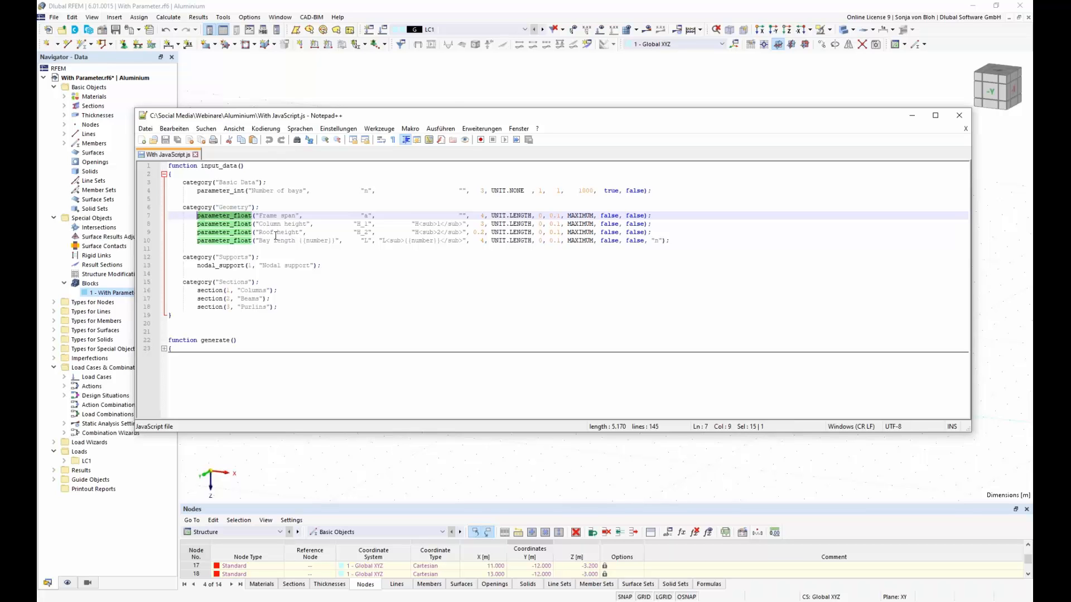
{"action": "double_click", "coordinate": [366, 240]}
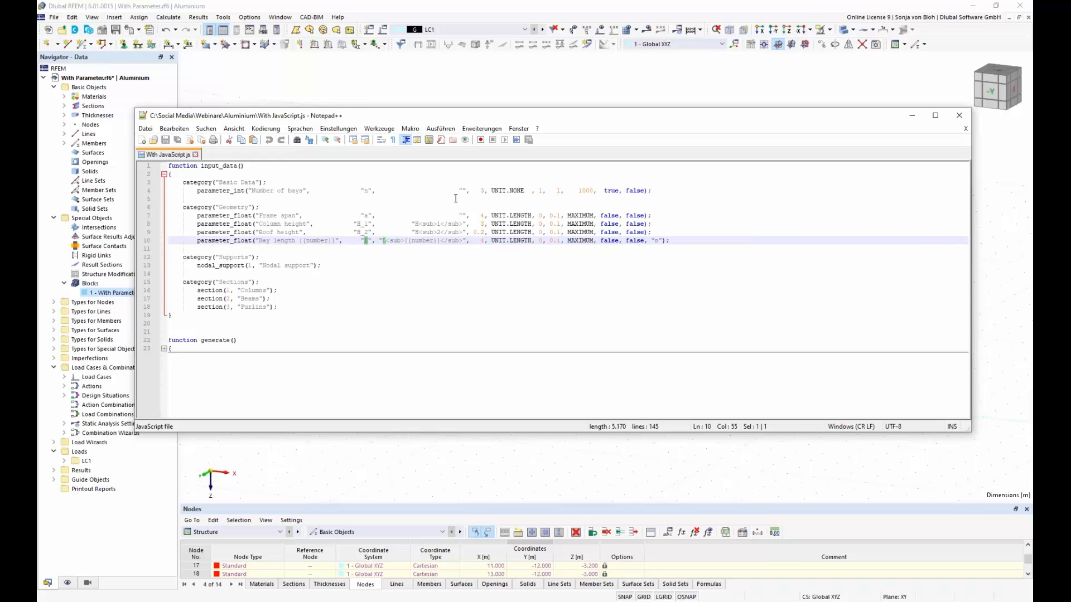
{"action": "double_click", "coordinate": [657, 240]}
Step: Collapse the input_data function and expand the generate function
{"action": "left_click", "coordinate": [163, 175]}
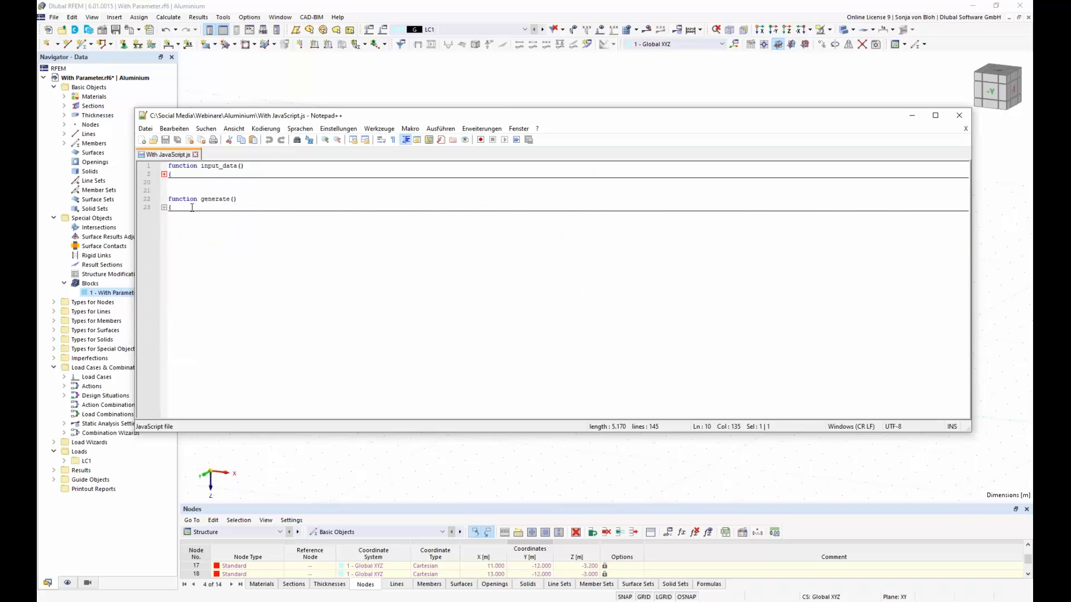
{"action": "left_click_drag", "start_coordinate": [248, 200], "coordinate": [172, 197]}
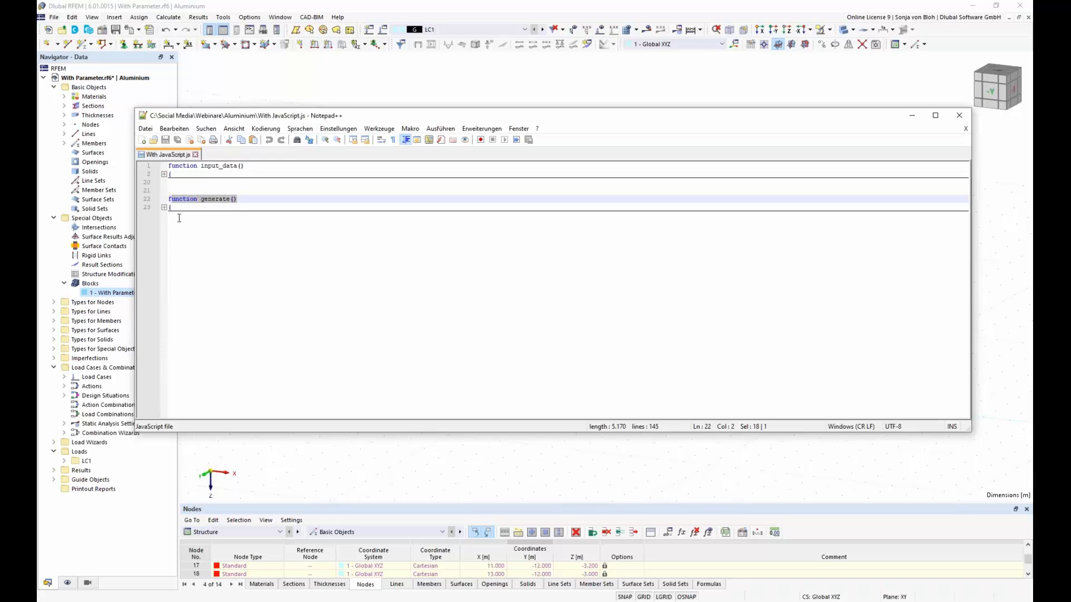
{"action": "left_click", "coordinate": [164, 208]}
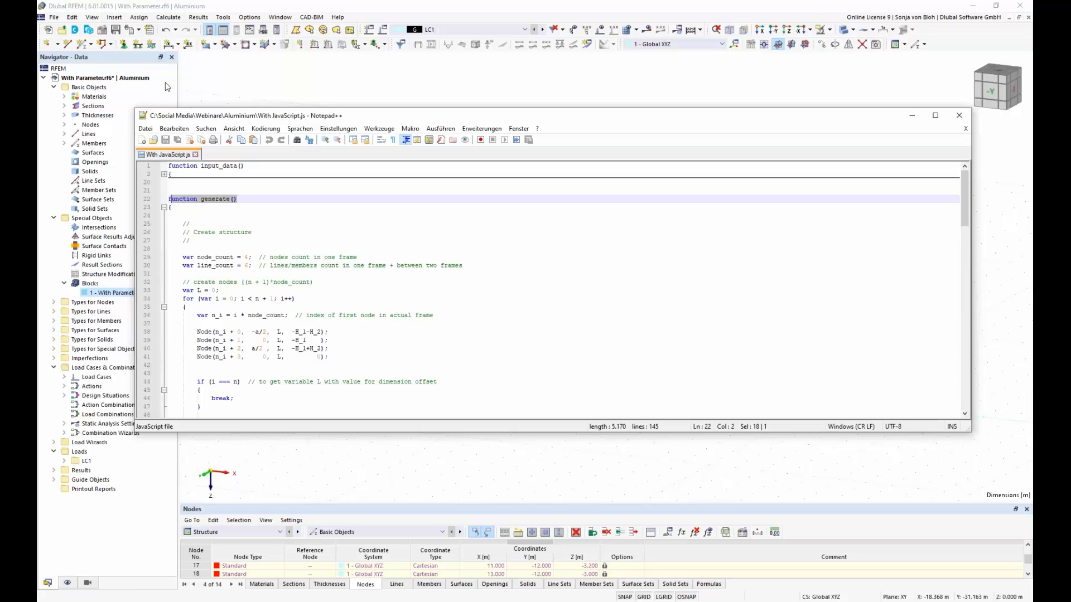
Step: Switch to RFEM, open the console over the model and bring up its list of insertable object properties
{"action": "left_click", "coordinate": [97, 18]}
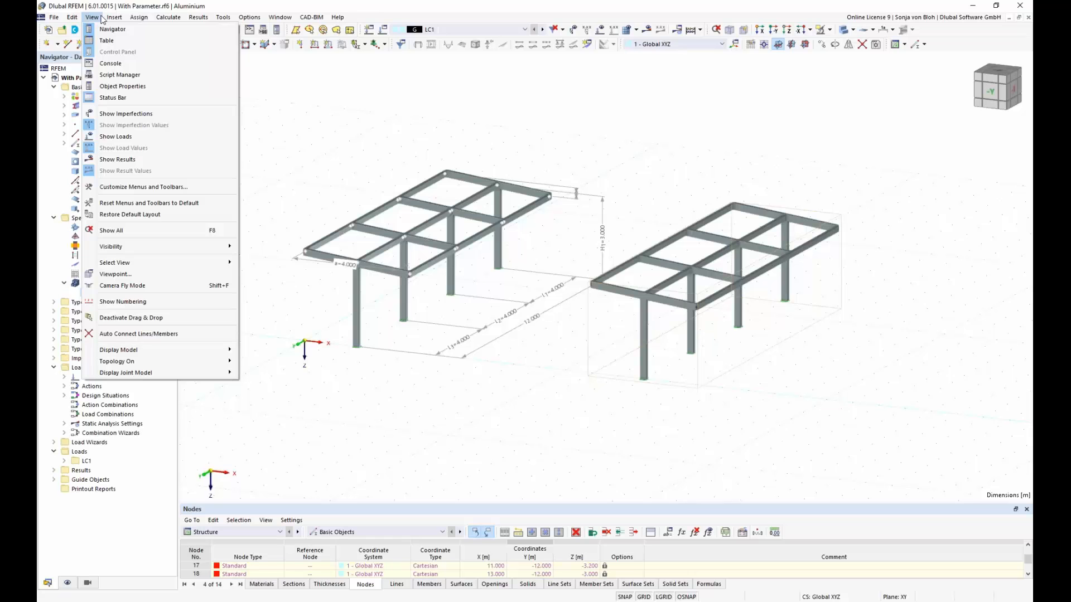
{"action": "left_click", "coordinate": [111, 64]}
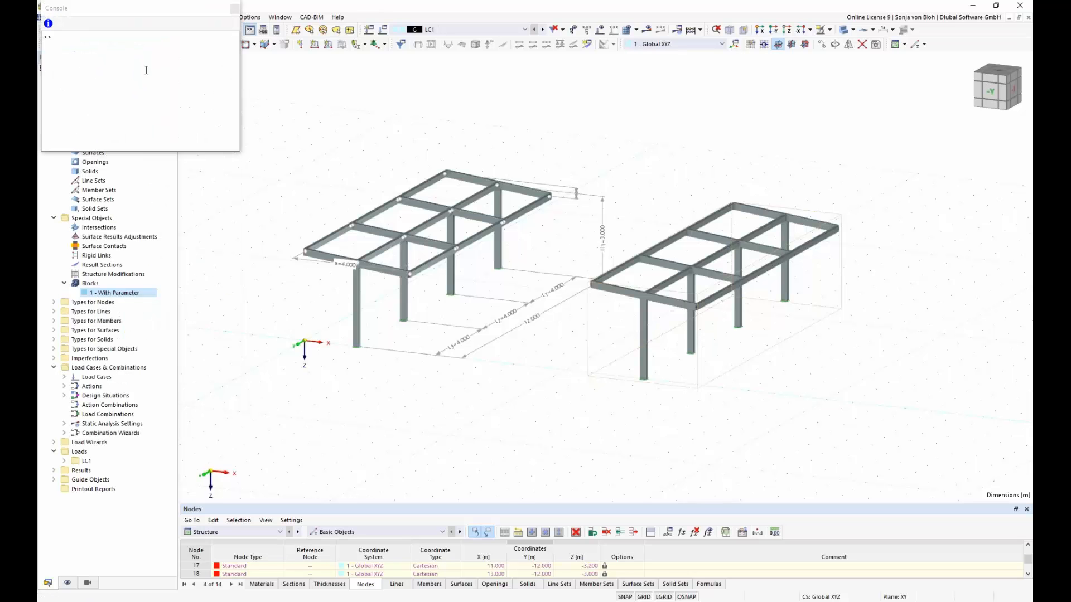
{"action": "left_click_drag", "start_coordinate": [106, 8], "coordinate": [428, 211]}
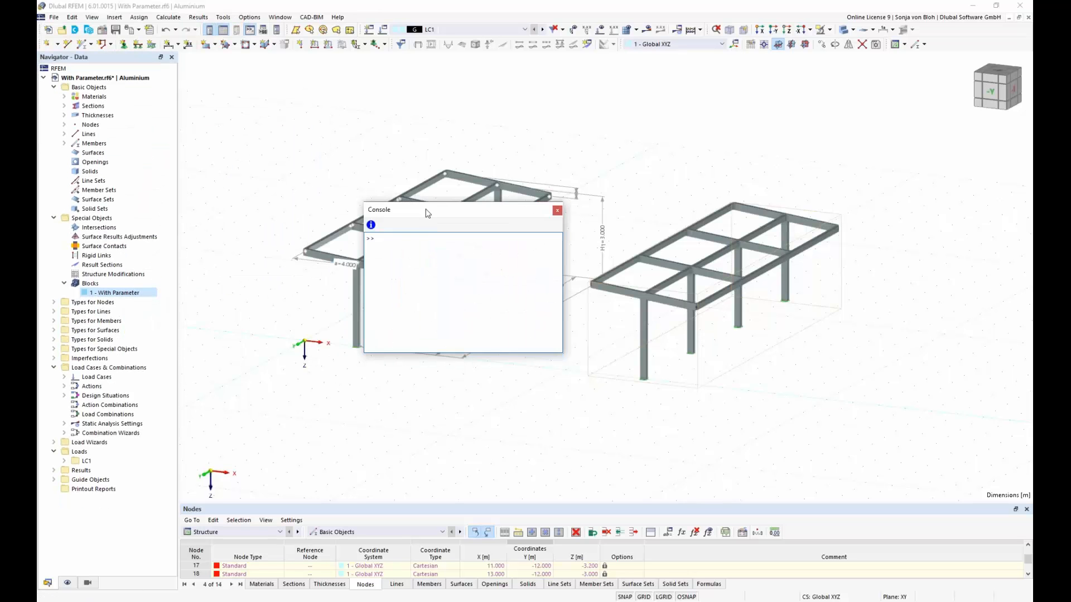
{"action": "left_click", "coordinate": [371, 225]}
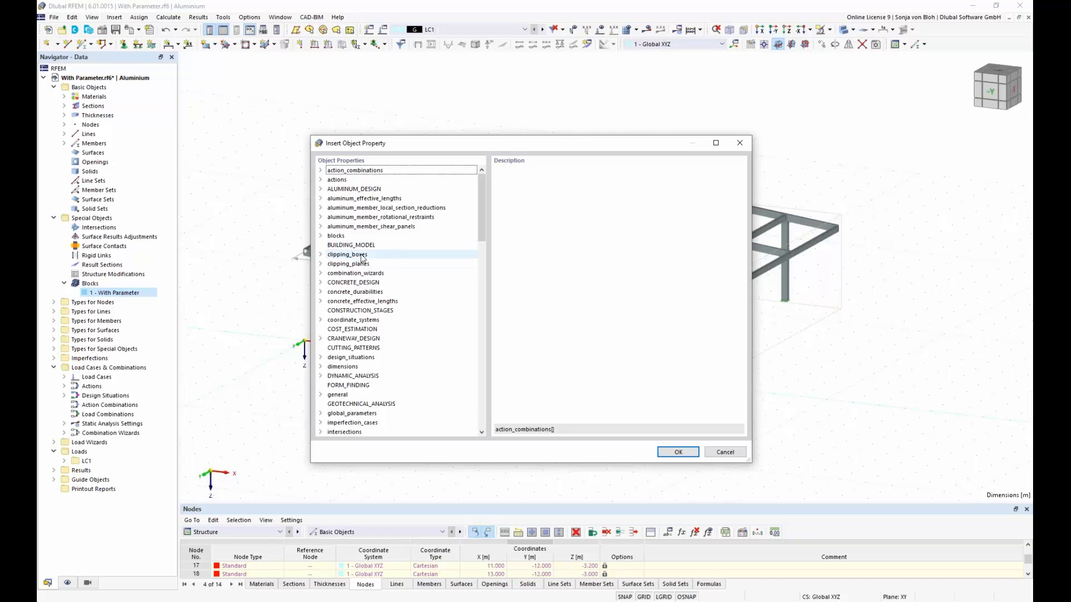
Step: Look up the description of the axial_release_n property under member_hinges, then close the object property list
{"action": "left_click_drag", "start_coordinate": [481, 238], "coordinate": [483, 307]}
{"action": "left_click", "coordinate": [339, 254]}
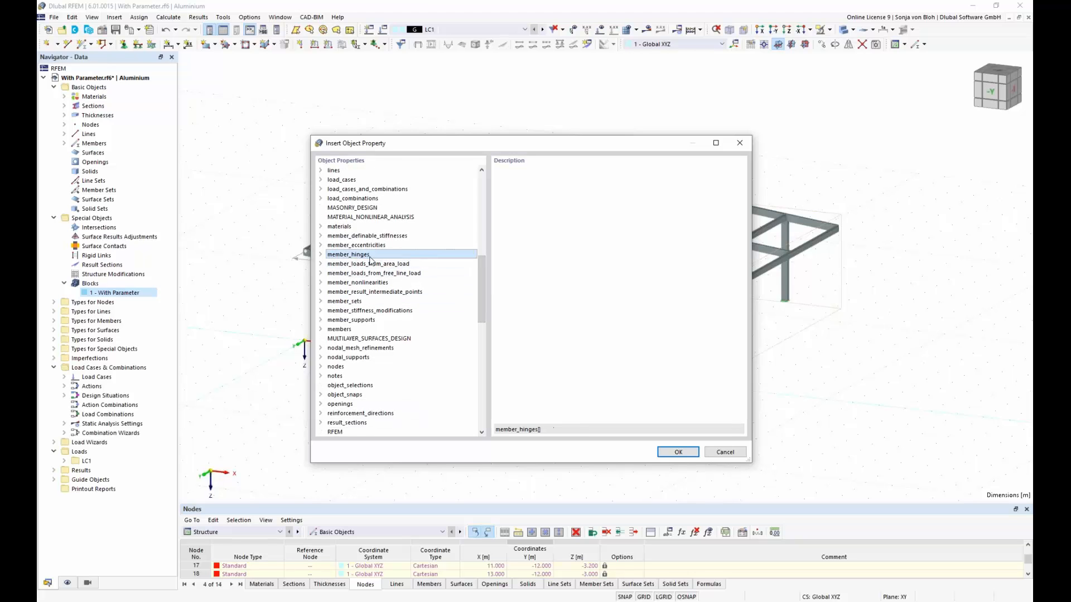
{"action": "left_click", "coordinate": [321, 254]}
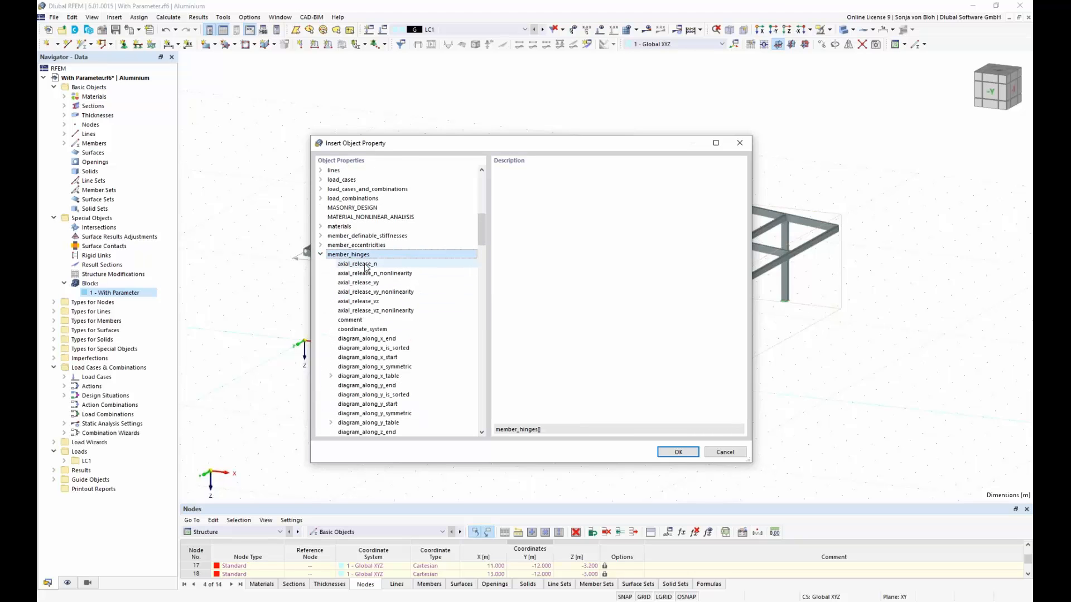
{"action": "left_click", "coordinate": [360, 264]}
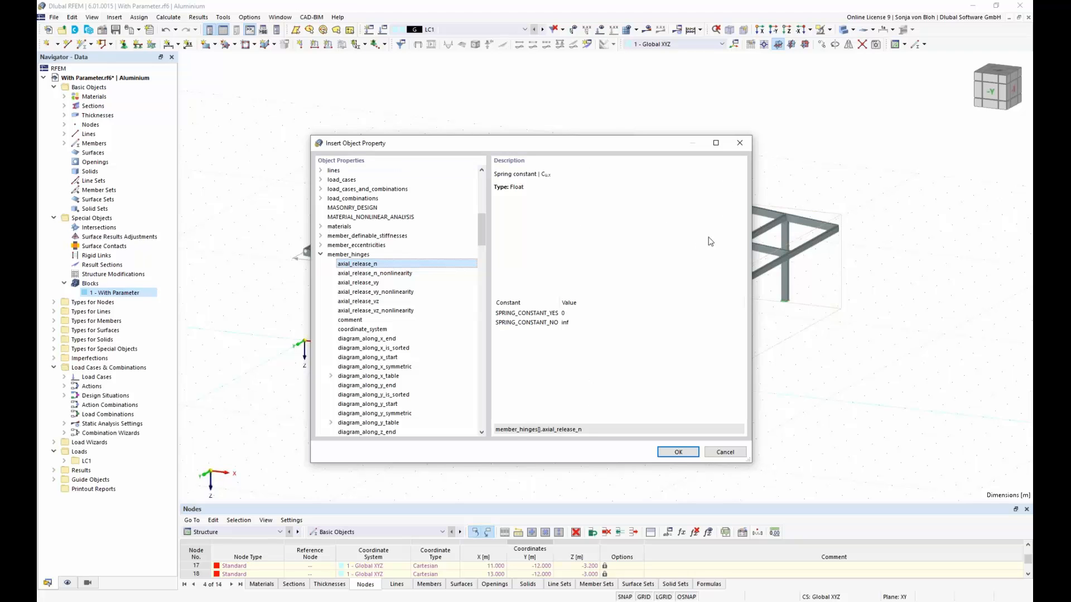
{"action": "left_click", "coordinate": [739, 142]}
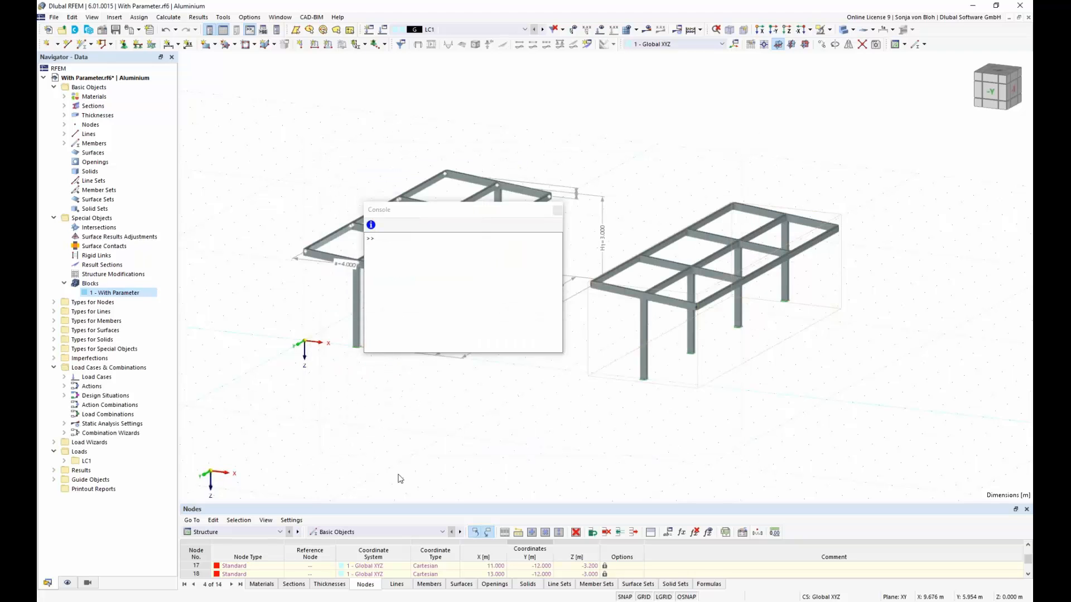
Step: Switch back to With JavaScript.js in Notepad++ and examine the four Node definitions in the generate function
{"action": "key", "text": "alt+Tab"}
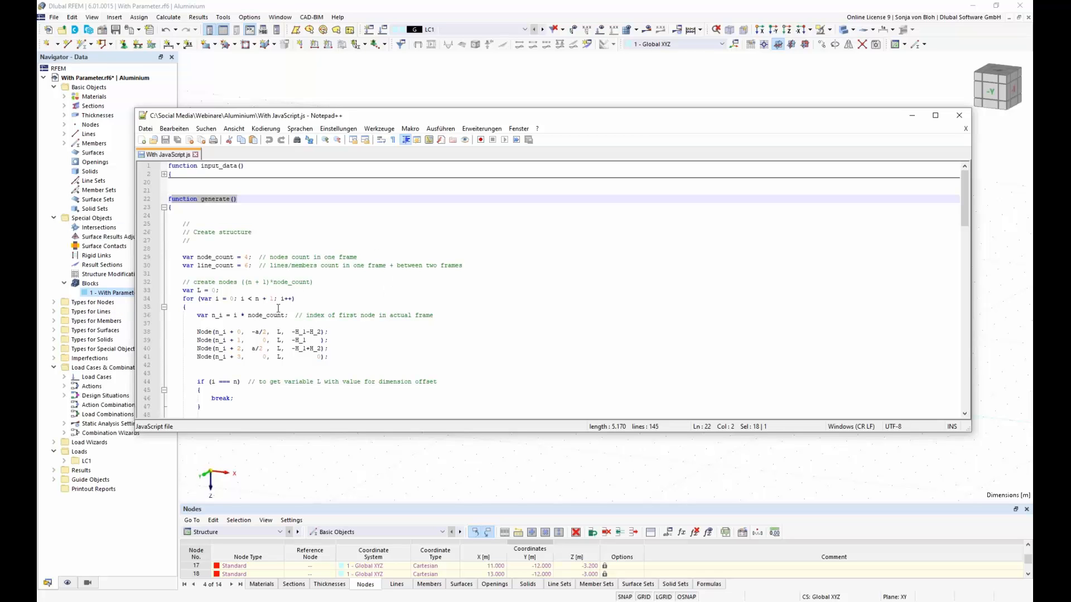
{"action": "scroll", "coordinate": [247, 278], "scroll_direction": "down", "scroll_amount": 1}
{"action": "left_click_drag", "start_coordinate": [193, 307], "coordinate": [333, 332]}
{"action": "scroll", "coordinate": [374, 322], "scroll_direction": "down", "scroll_amount": 7}
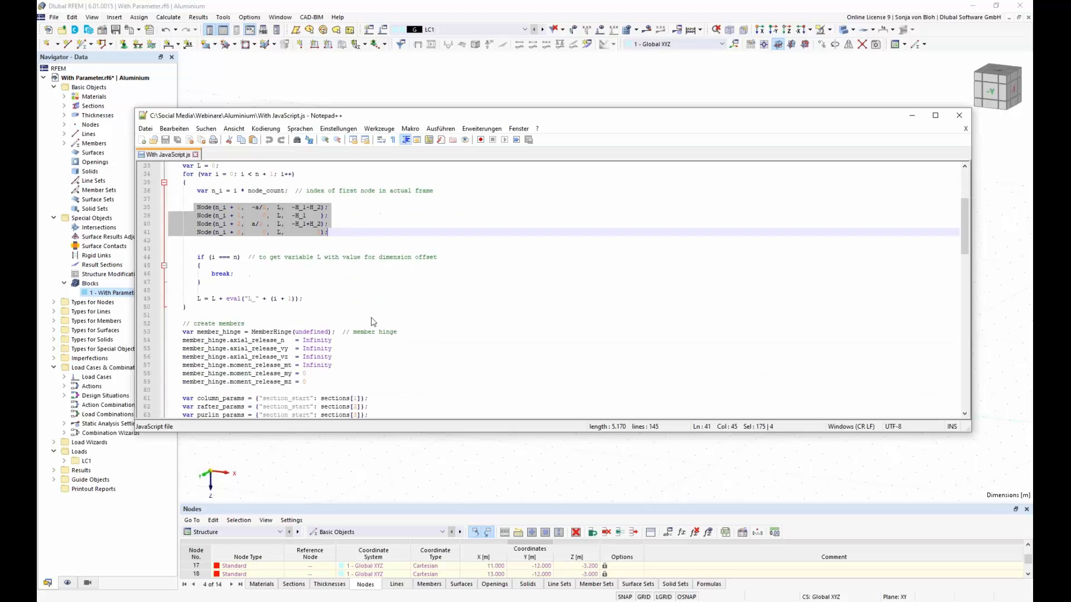
Step: Examine the section parameters, the hinged member definitions and the nodal support assignment in the generate function
{"action": "scroll", "coordinate": [246, 279], "scroll_direction": "down", "scroll_amount": 2}
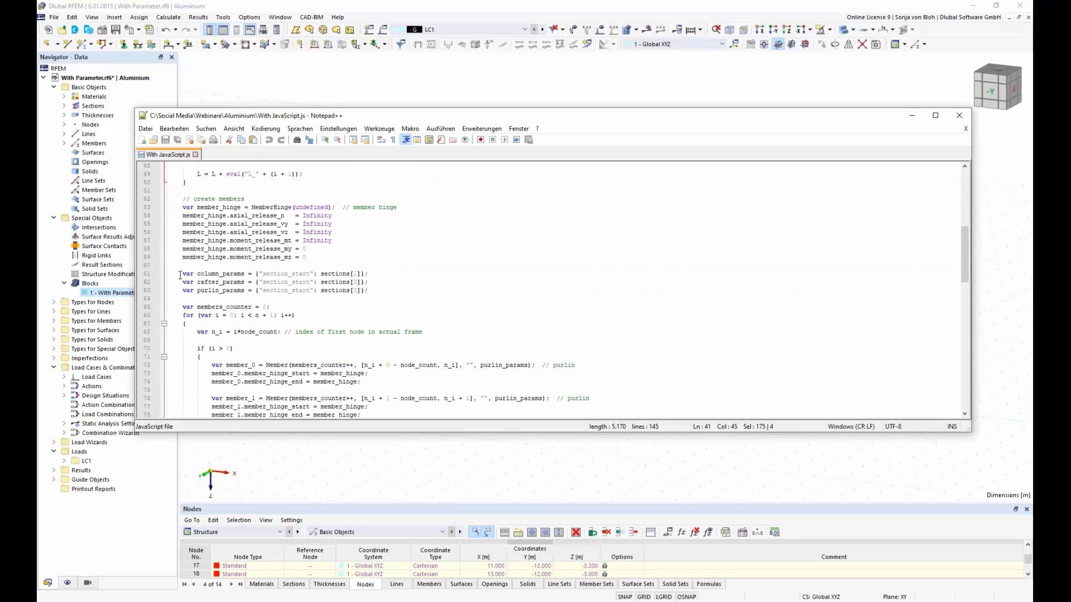
{"action": "left_click_drag", "start_coordinate": [170, 274], "coordinate": [371, 314]}
{"action": "scroll", "coordinate": [372, 314], "scroll_direction": "down", "scroll_amount": 3}
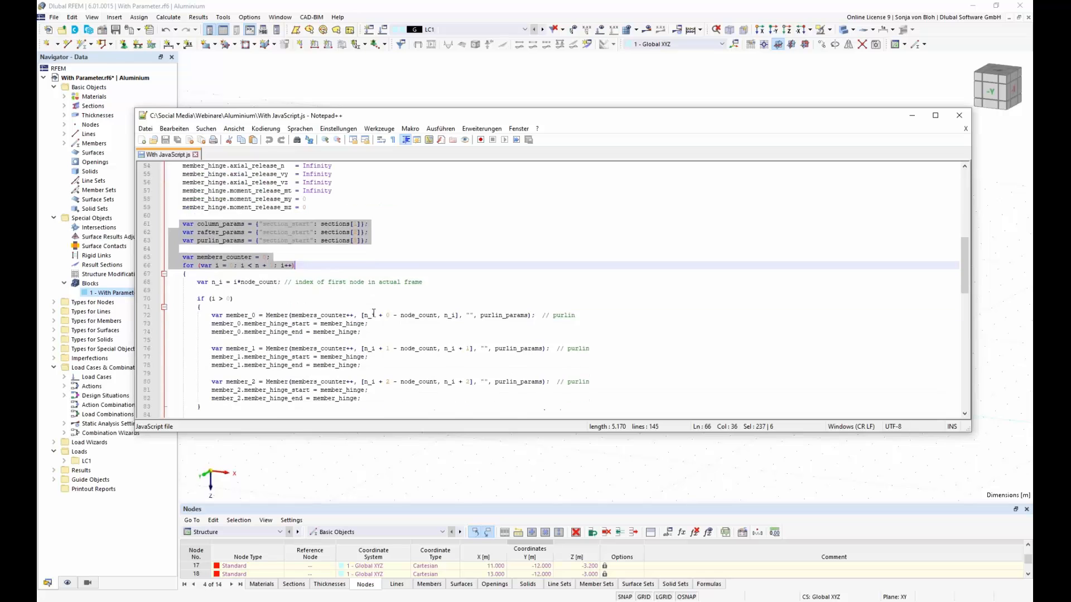
{"action": "left_click_drag", "start_coordinate": [210, 290], "coordinate": [362, 358]}
{"action": "scroll", "coordinate": [368, 331], "scroll_direction": "down", "scroll_amount": 8}
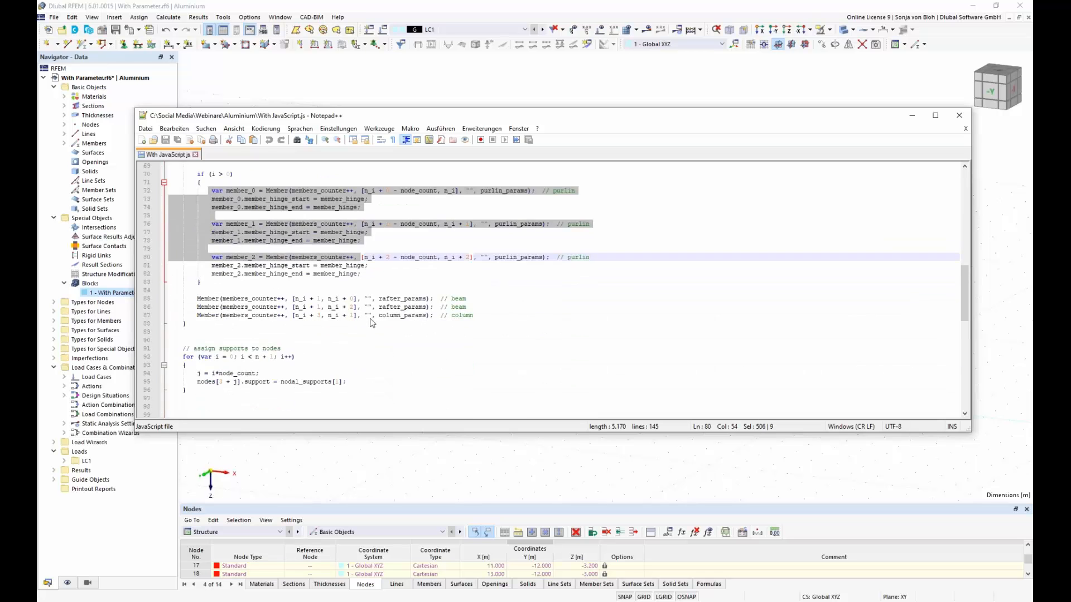
{"action": "left_click_drag", "start_coordinate": [197, 283], "coordinate": [390, 288]}
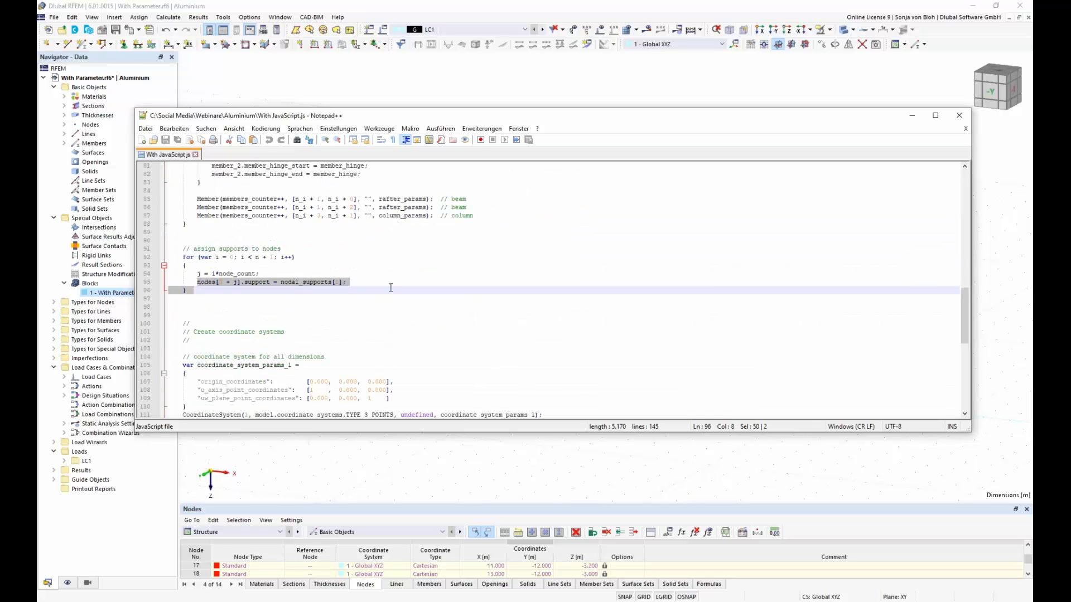
Step: Examine the script's coordinate system and dimension sections, including the linear_dimension_params_1 variable
{"action": "scroll", "coordinate": [401, 314], "scroll_direction": "down", "scroll_amount": 4}
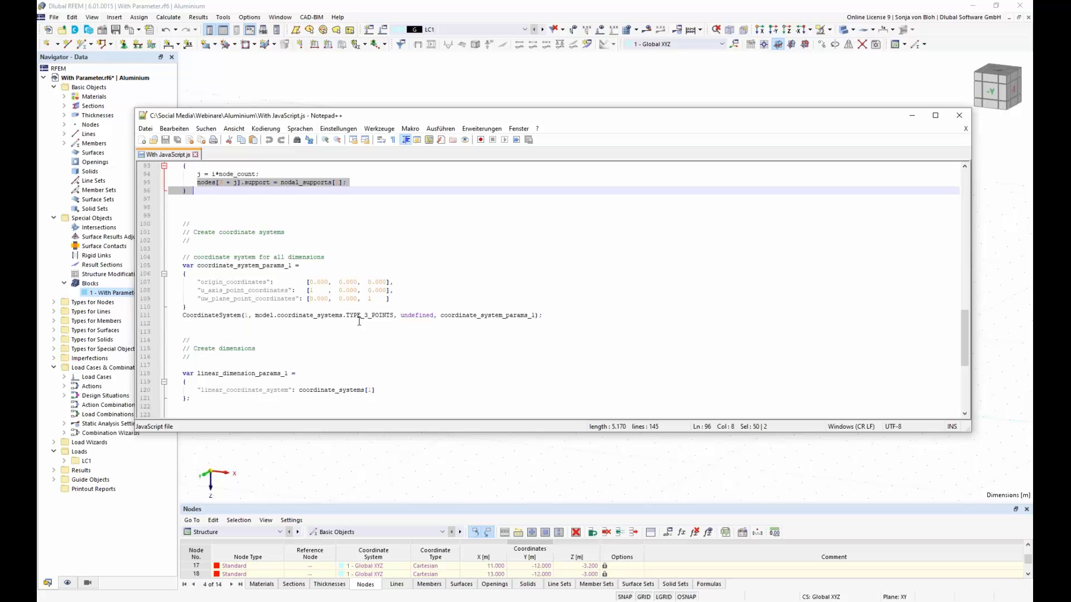
{"action": "scroll", "coordinate": [359, 322], "scroll_direction": "down", "scroll_amount": 4}
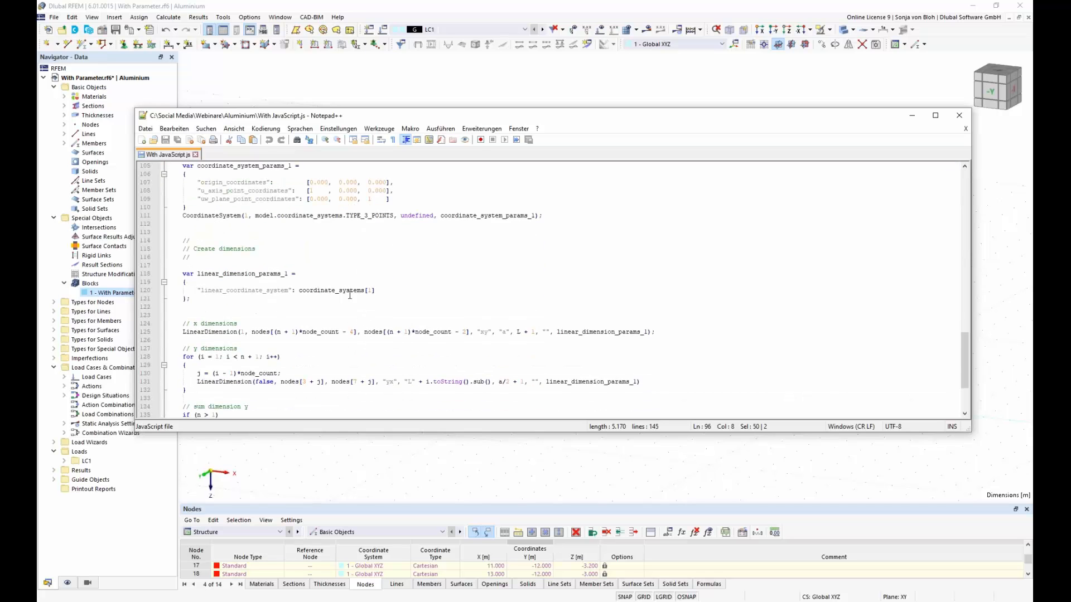
{"action": "scroll", "coordinate": [223, 240], "scroll_direction": "down", "scroll_amount": 2}
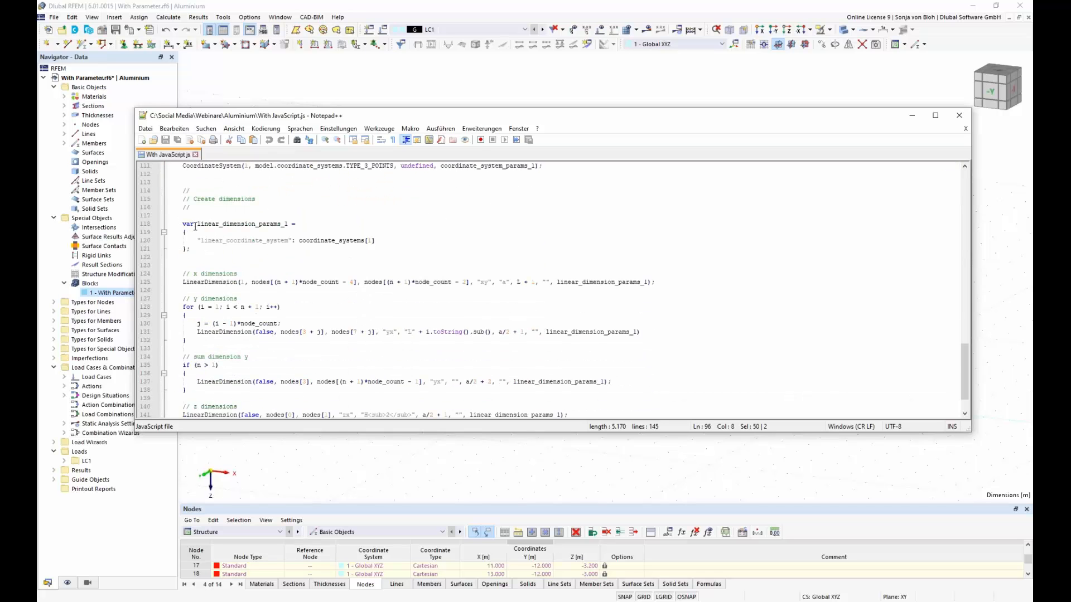
{"action": "left_click_drag", "start_coordinate": [197, 223], "coordinate": [281, 224]}
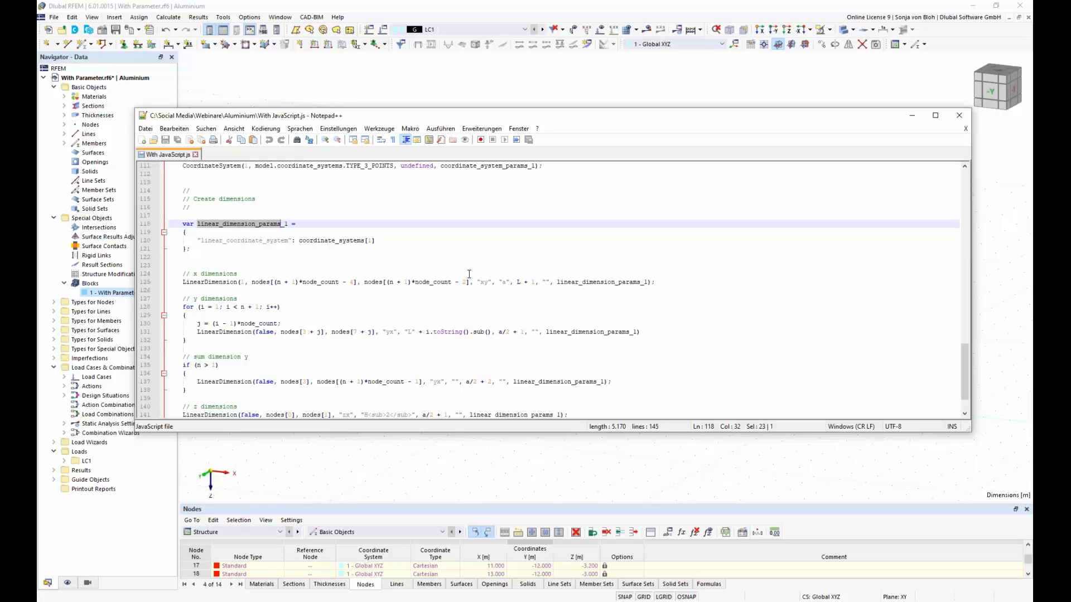
Step: Return to RFEM, close the console and start saving the model as a block
{"action": "left_click", "coordinate": [913, 117]}
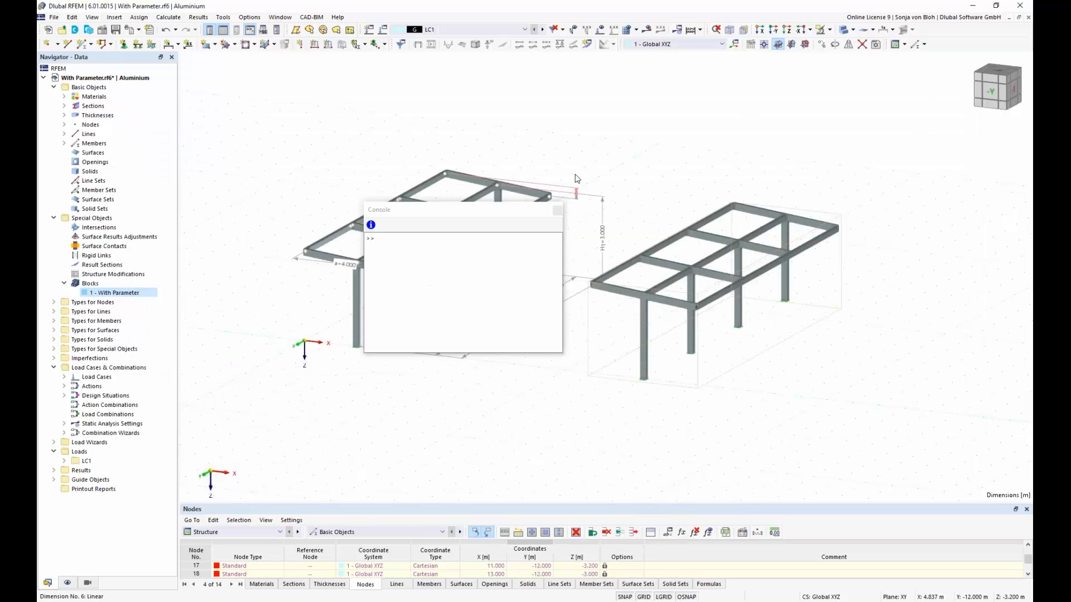
{"action": "left_click", "coordinate": [557, 211]}
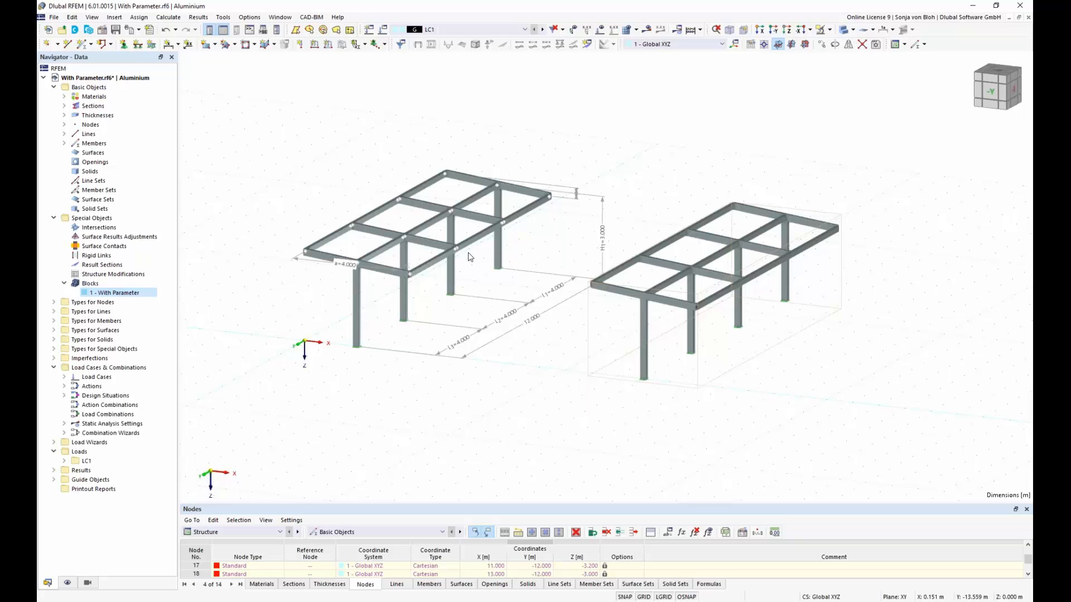
{"action": "left_click", "coordinate": [54, 17]}
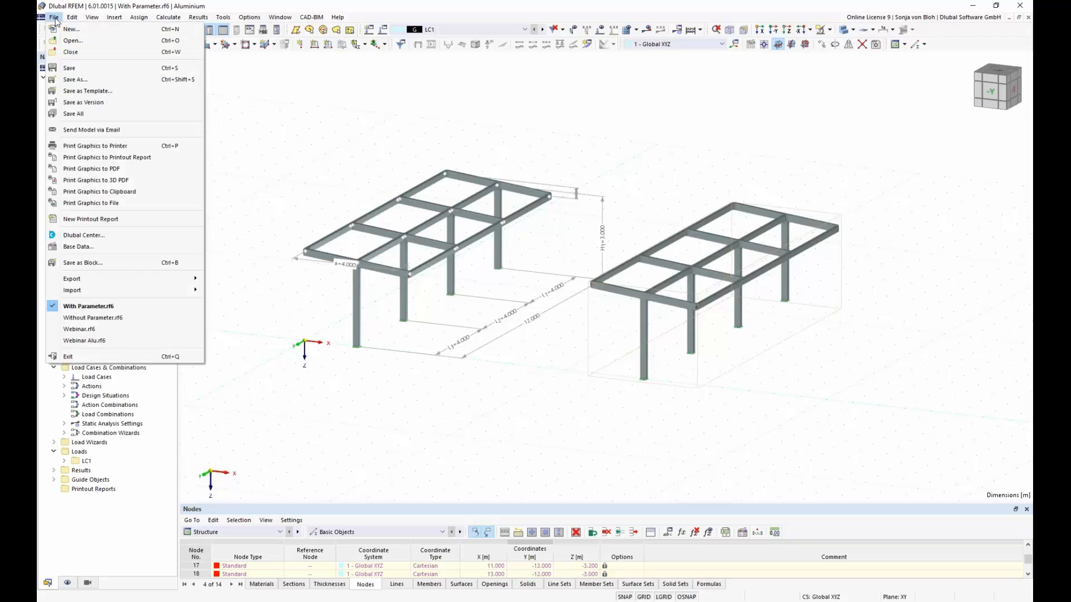
{"action": "left_click", "coordinate": [104, 263]}
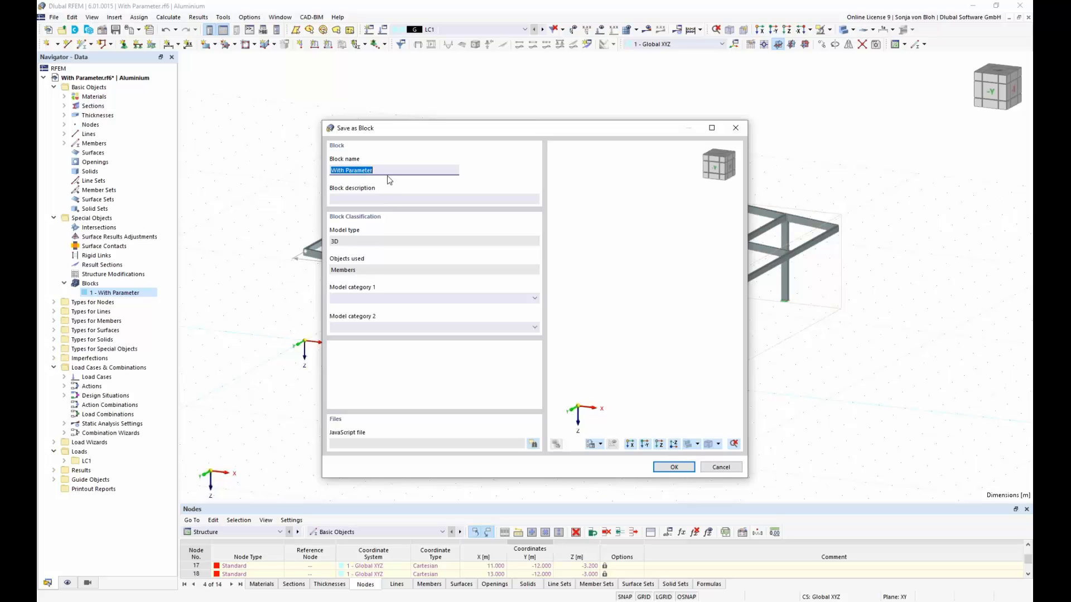
Step: Name the block With JavaScript and set its model category 1 to Beams
{"action": "type", "text": "With JavaScript"}
{"action": "left_click", "coordinate": [537, 298]}
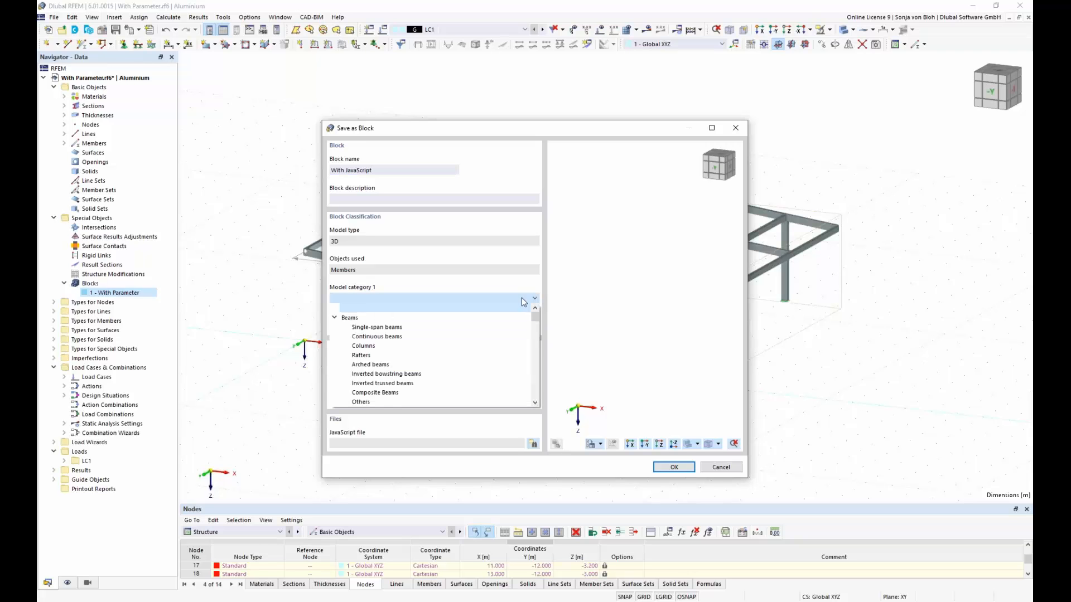
{"action": "left_click", "coordinate": [501, 318]}
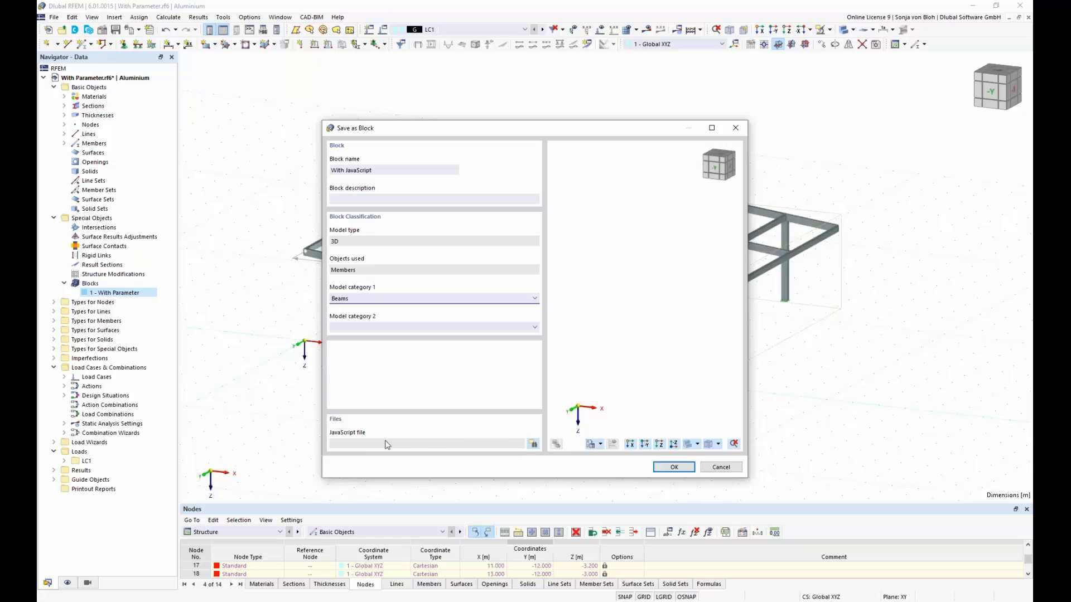
Step: Attach the file With JavaScript.js from the Aluminium folder to the block and save the block
{"action": "left_click", "coordinate": [532, 445]}
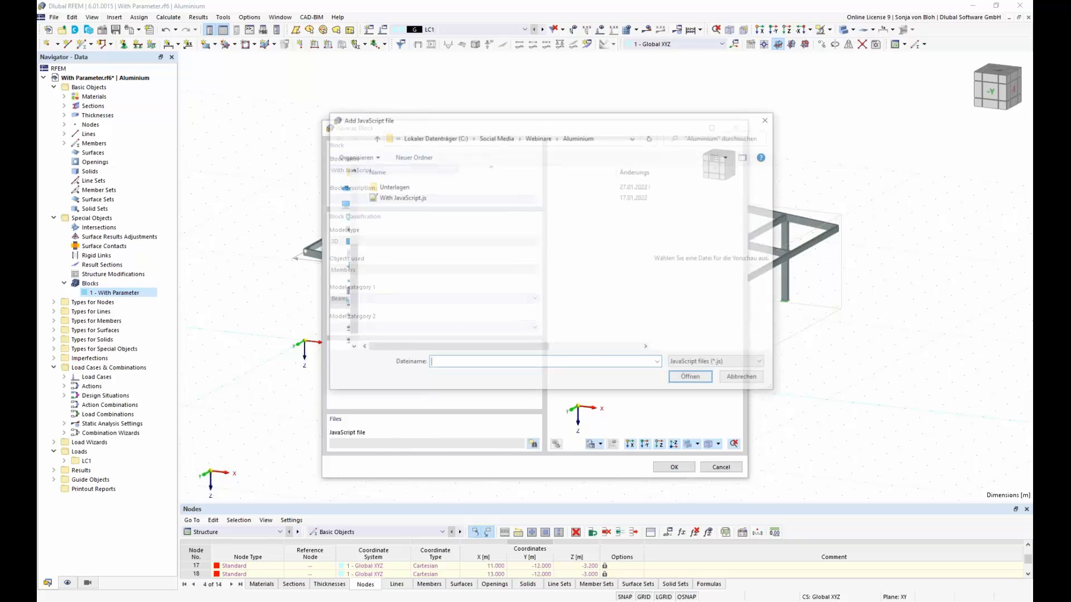
{"action": "left_click", "coordinate": [419, 198]}
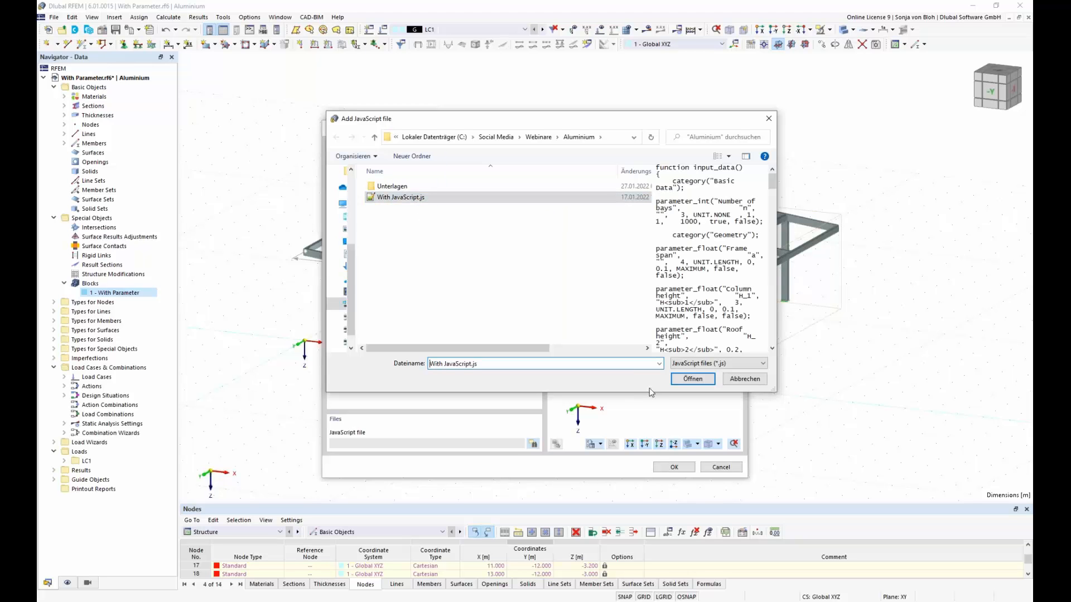
{"action": "left_click", "coordinate": [686, 381]}
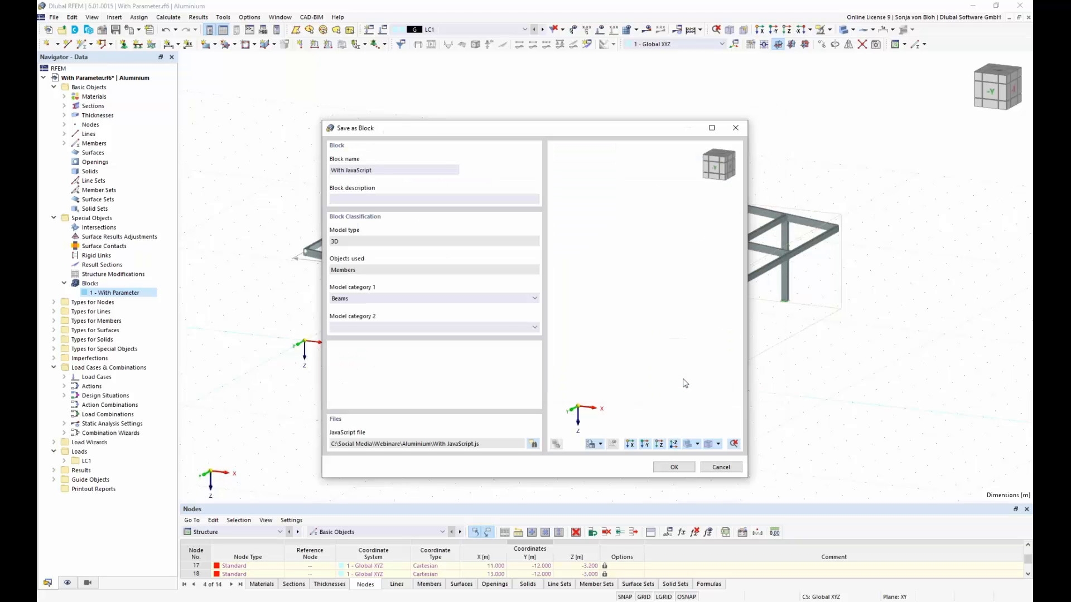
{"action": "left_click", "coordinate": [673, 467]}
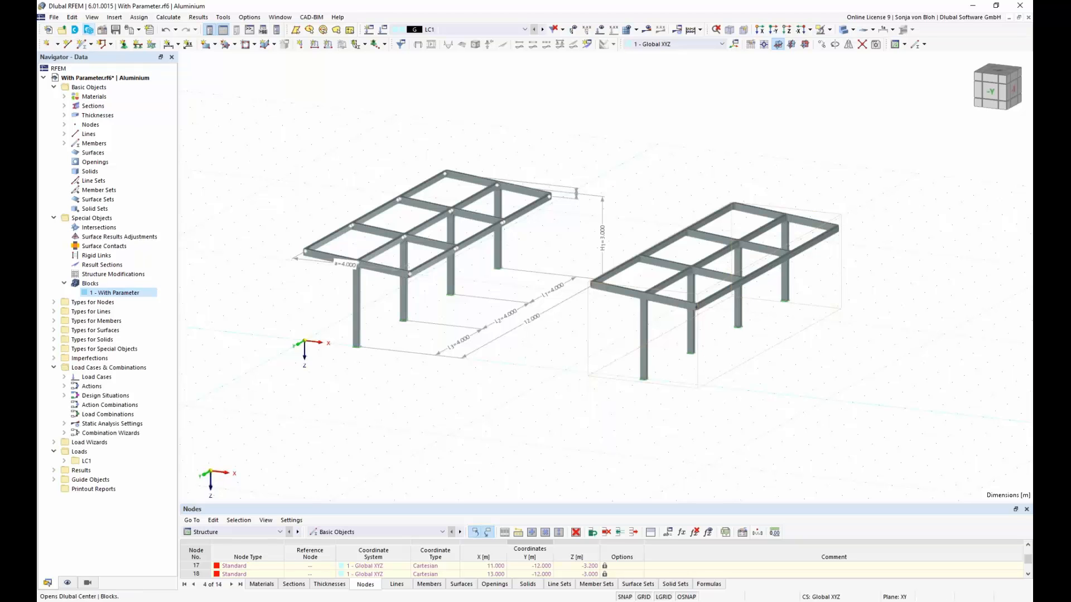
Step: Load the With JavaScript block from the Beams category of the Dlubal Center block library
{"action": "left_click", "coordinate": [88, 30]}
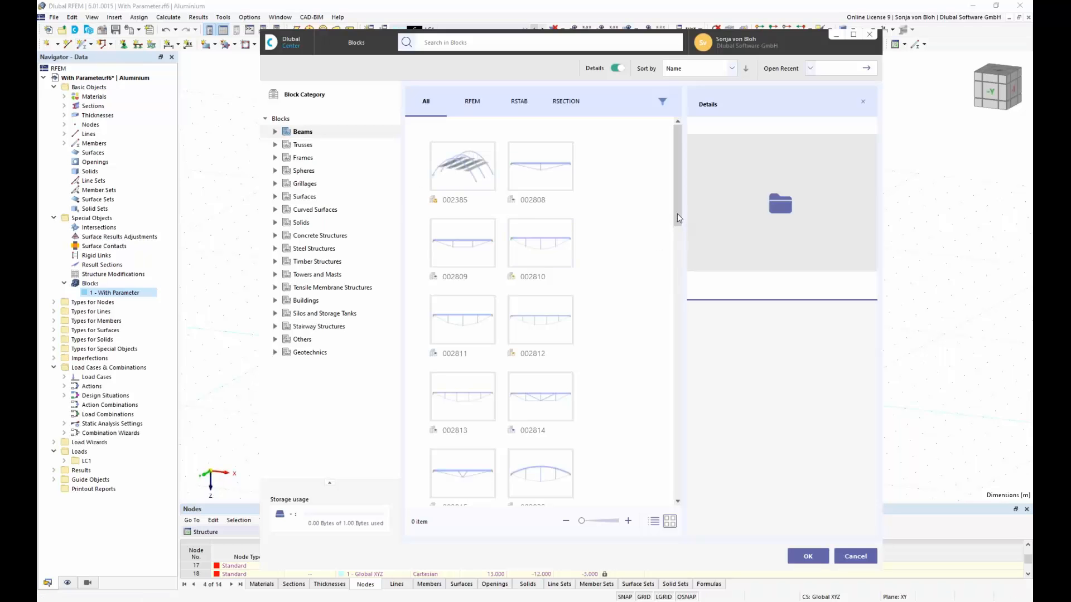
{"action": "left_click_drag", "start_coordinate": [678, 213], "coordinate": [677, 325]}
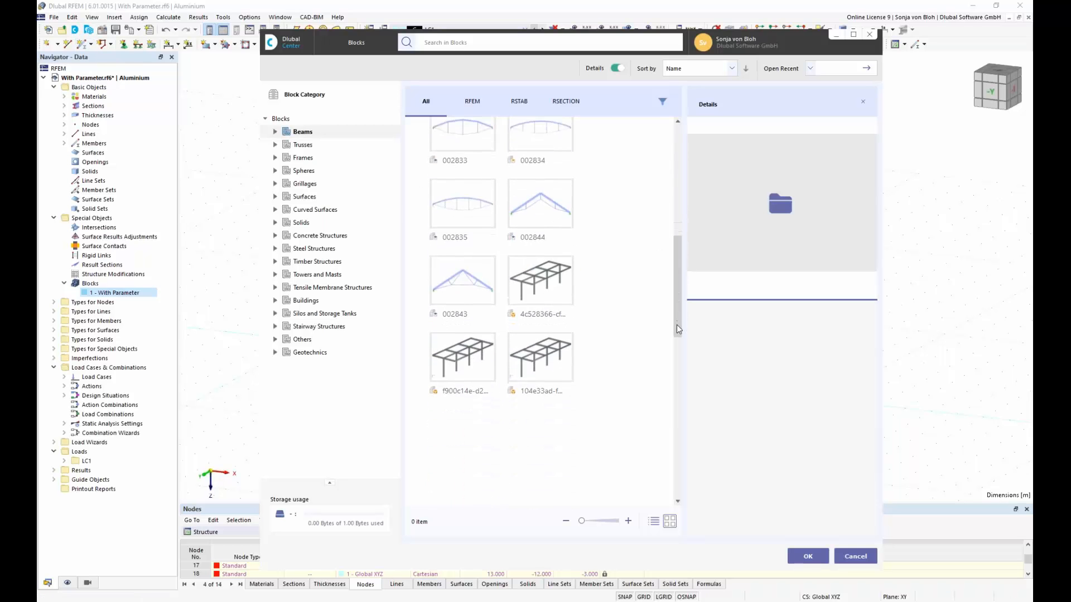
{"action": "left_click", "coordinate": [549, 281]}
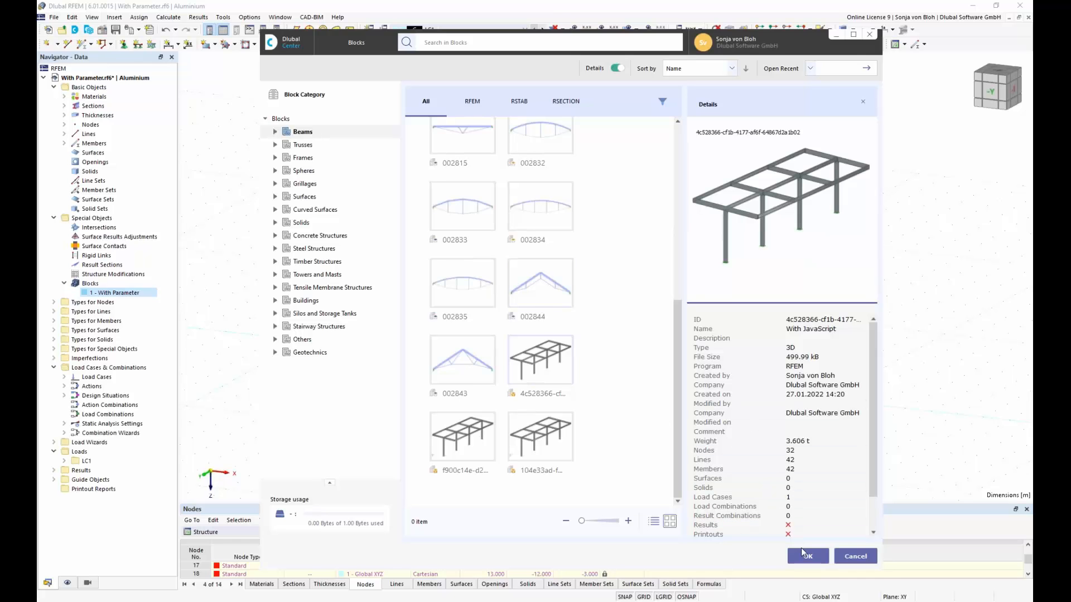
{"action": "left_click", "coordinate": [807, 556]}
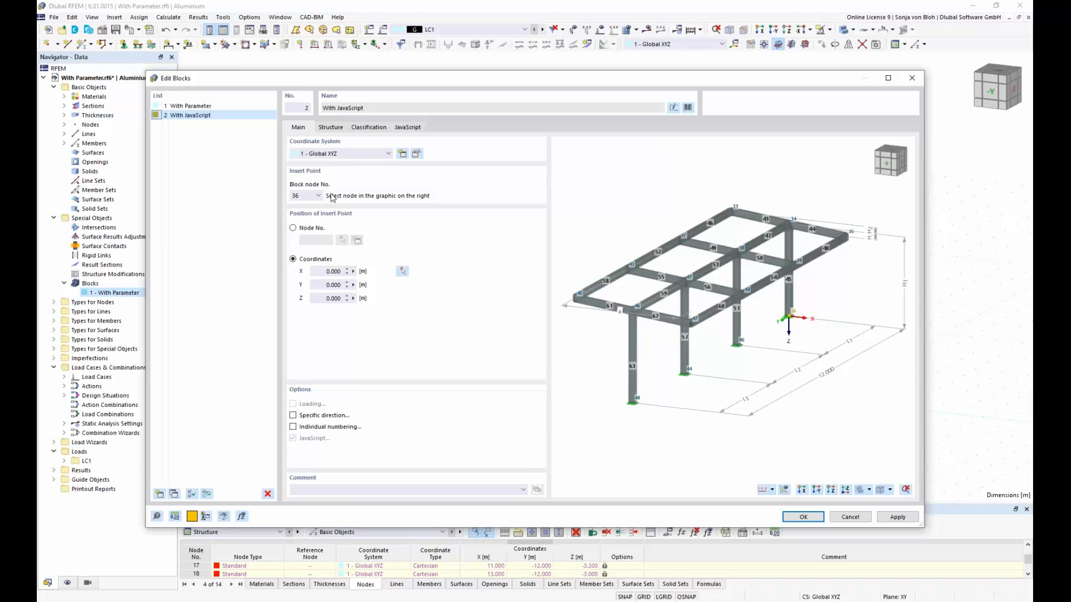
Step: Set the With JavaScript block's number of bays to 5 in its structure parameters and close the block settings
{"action": "left_click", "coordinate": [330, 128]}
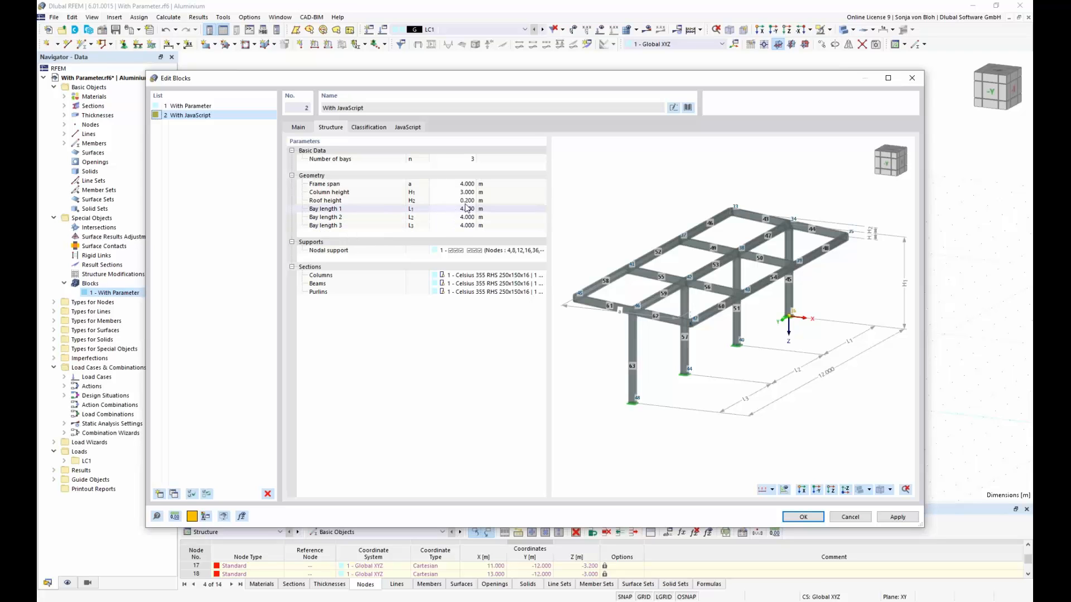
{"action": "left_click", "coordinate": [466, 159]}
{"action": "type", "text": "5"}
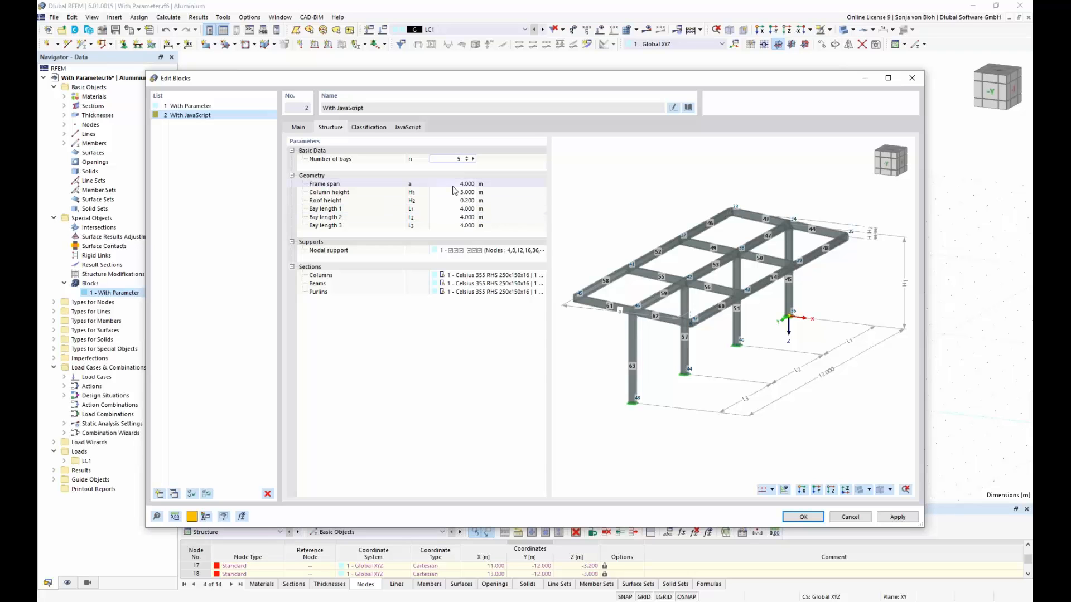
{"action": "key", "text": "Return"}
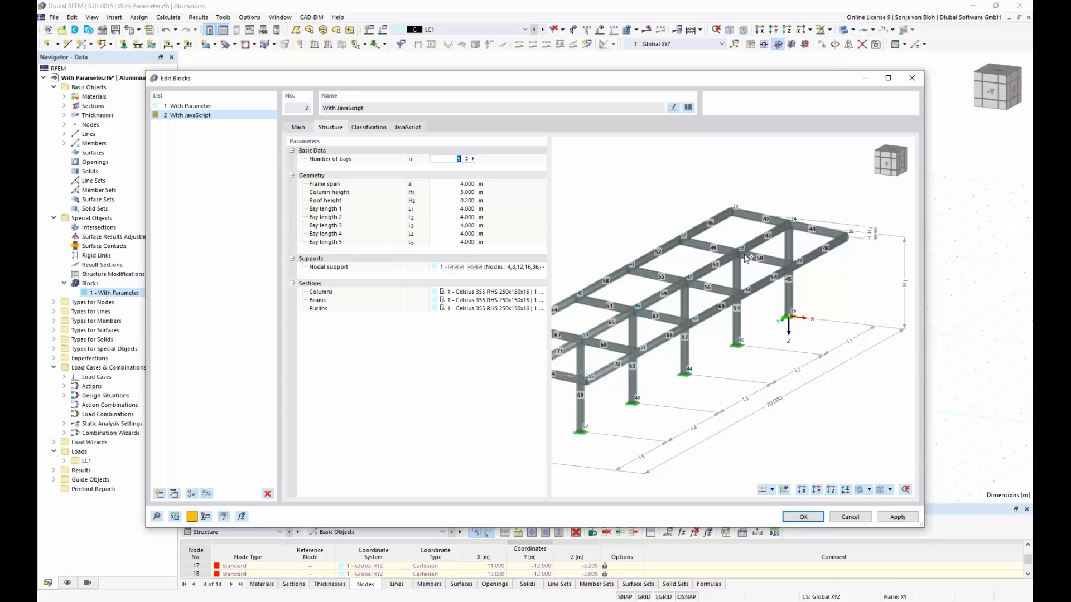
{"action": "left_click", "coordinate": [804, 516]}
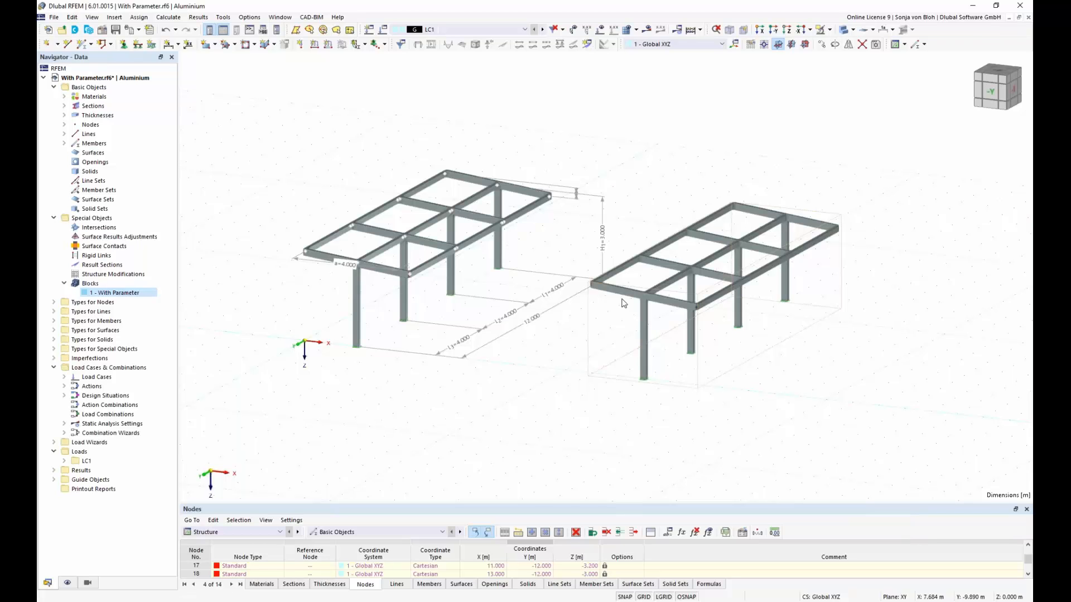
Step: Close the With Parameter model without saving its changes
{"action": "left_click", "coordinate": [54, 19]}
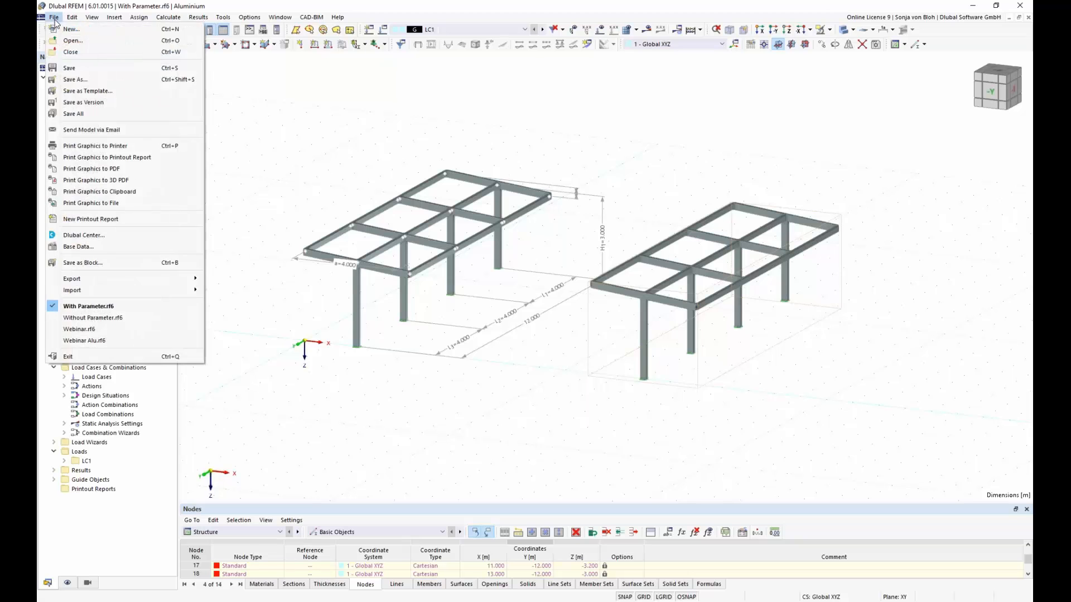
{"action": "left_click", "coordinate": [71, 52]}
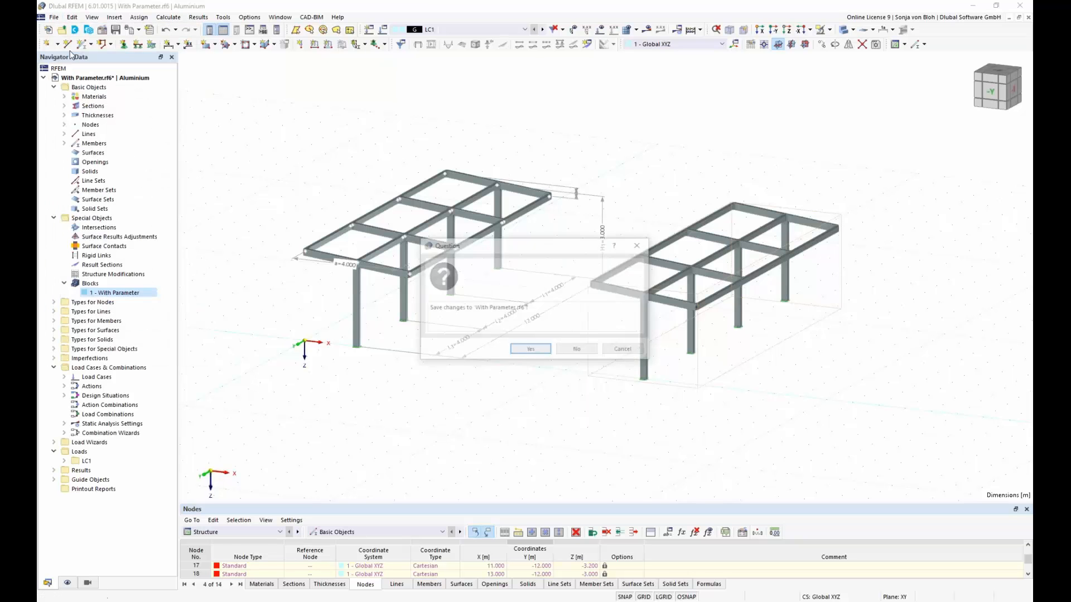
{"action": "left_click", "coordinate": [579, 351]}
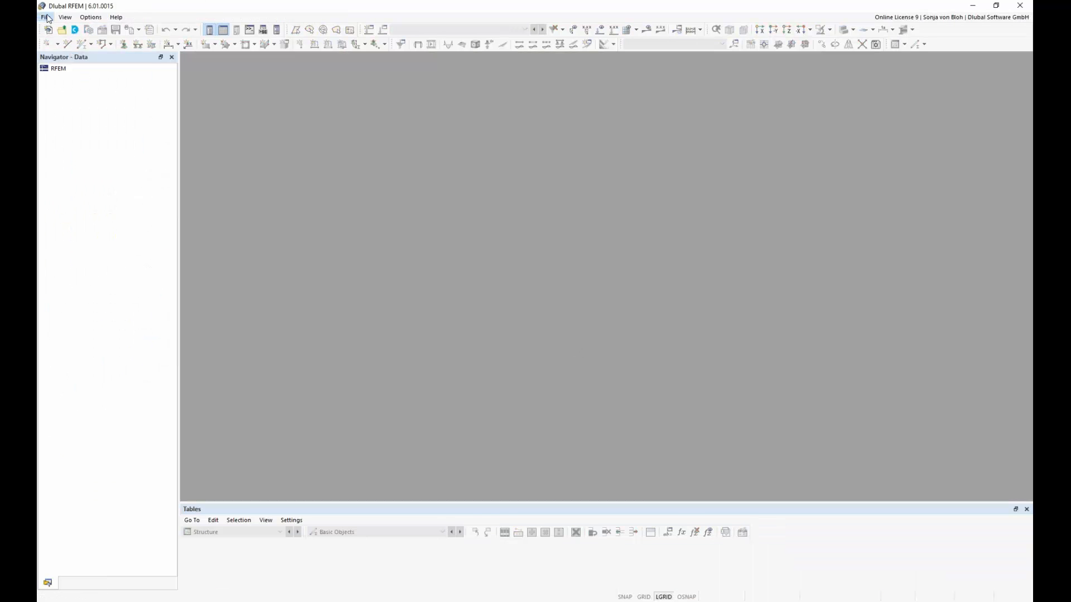
Step: Start a new 3D model named Webinar and activate the Aluminum Design add-on
{"action": "left_click", "coordinate": [48, 18]}
{"action": "left_click", "coordinate": [66, 28]}
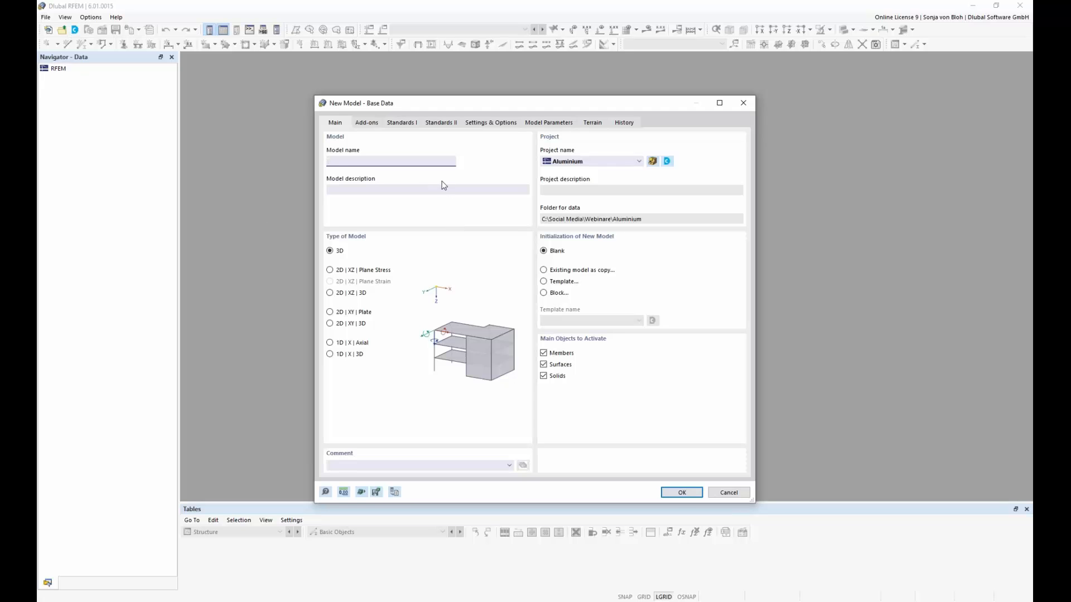
{"action": "type", "text": "Webinar"}
{"action": "left_click", "coordinate": [369, 124]}
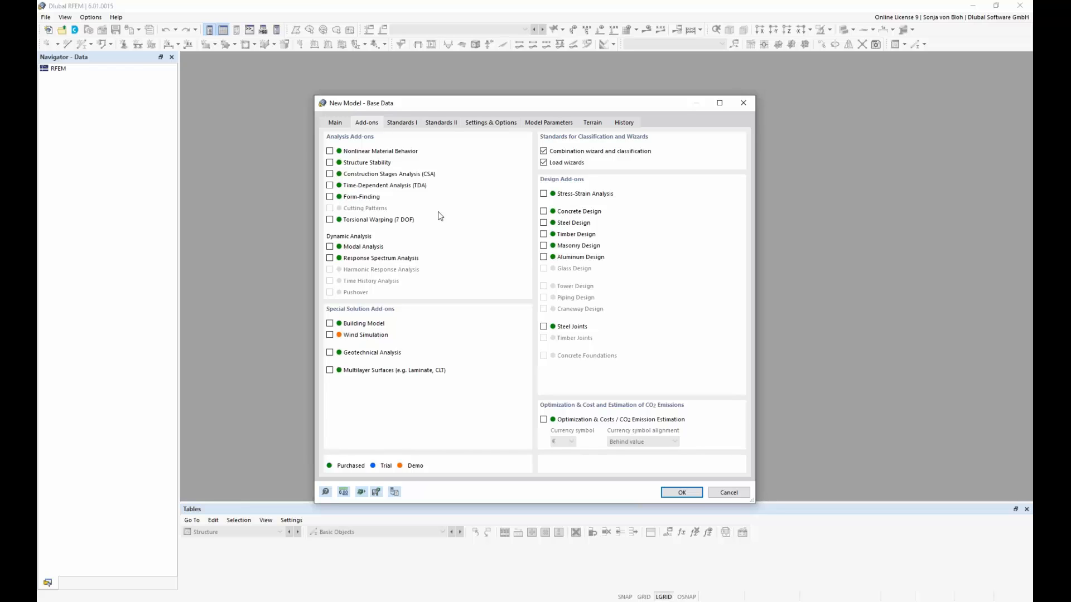
{"action": "left_click", "coordinate": [544, 258]}
Step: Set the load case classification and combination standard to EN 1990 with the German annex DIN | 2012-08
{"action": "left_click", "coordinate": [410, 124]}
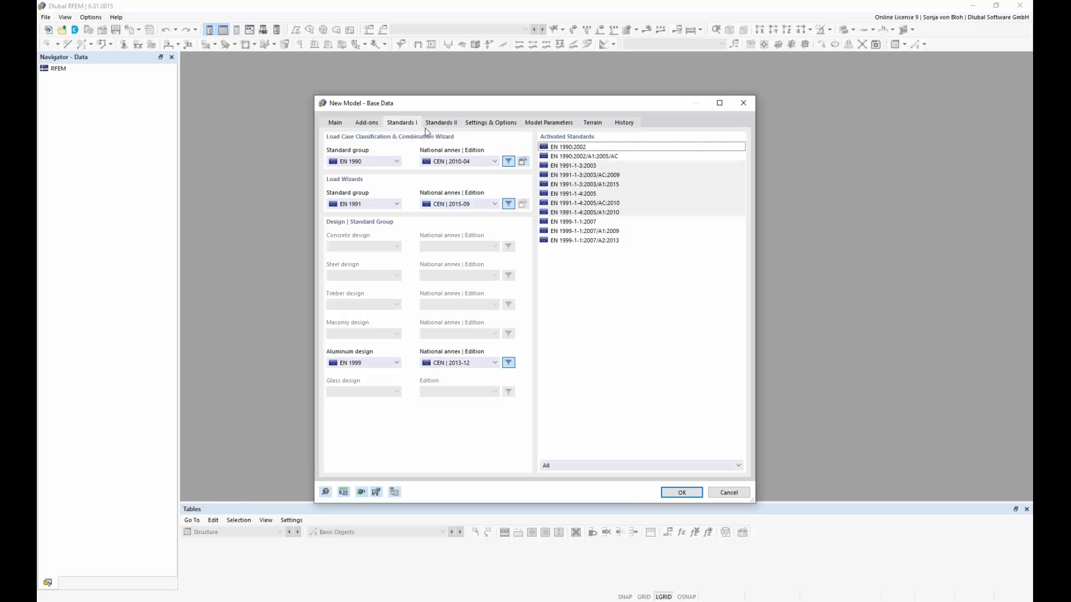
{"action": "left_click", "coordinate": [397, 162]}
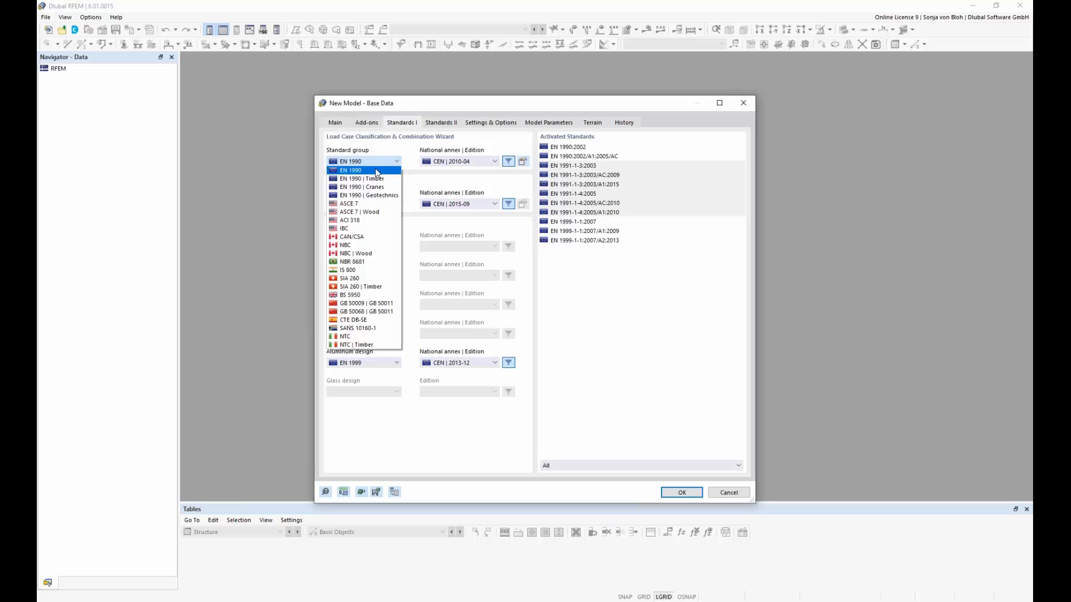
{"action": "left_click", "coordinate": [377, 171]}
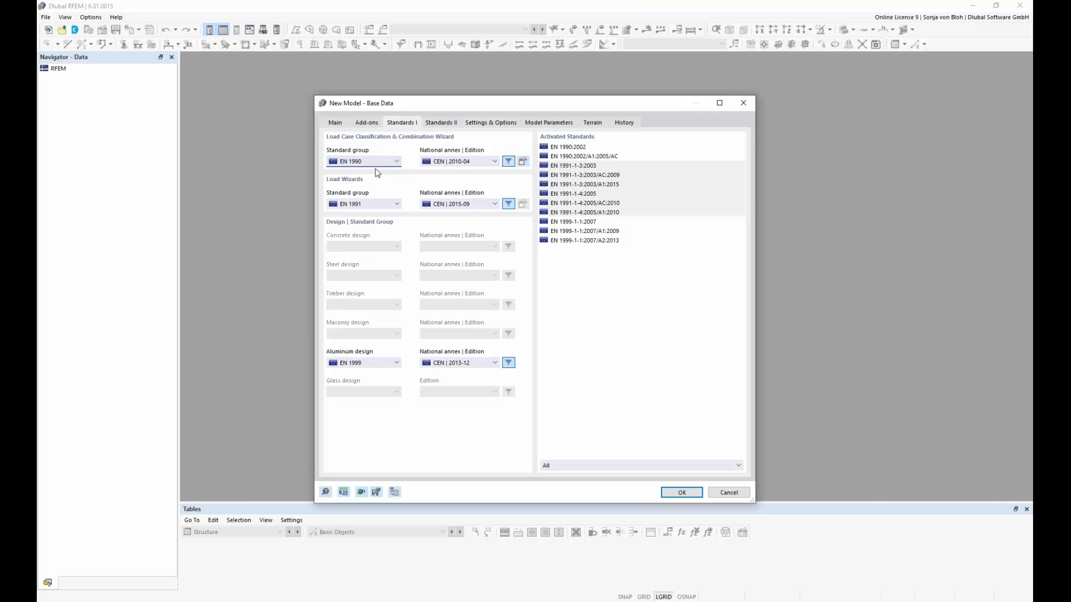
{"action": "left_click", "coordinate": [495, 162]}
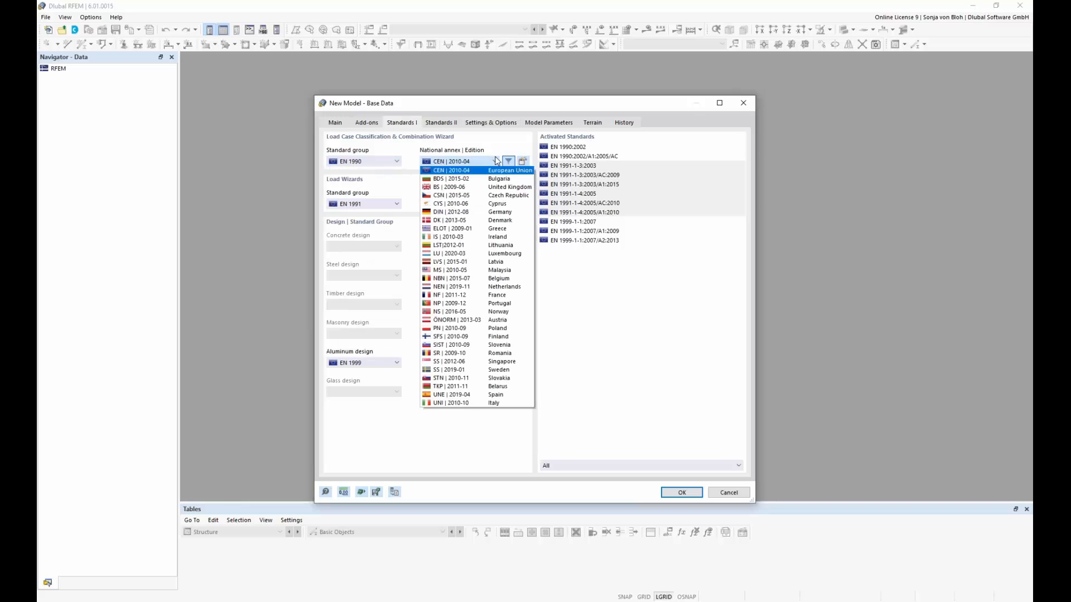
{"action": "left_click", "coordinate": [469, 212]}
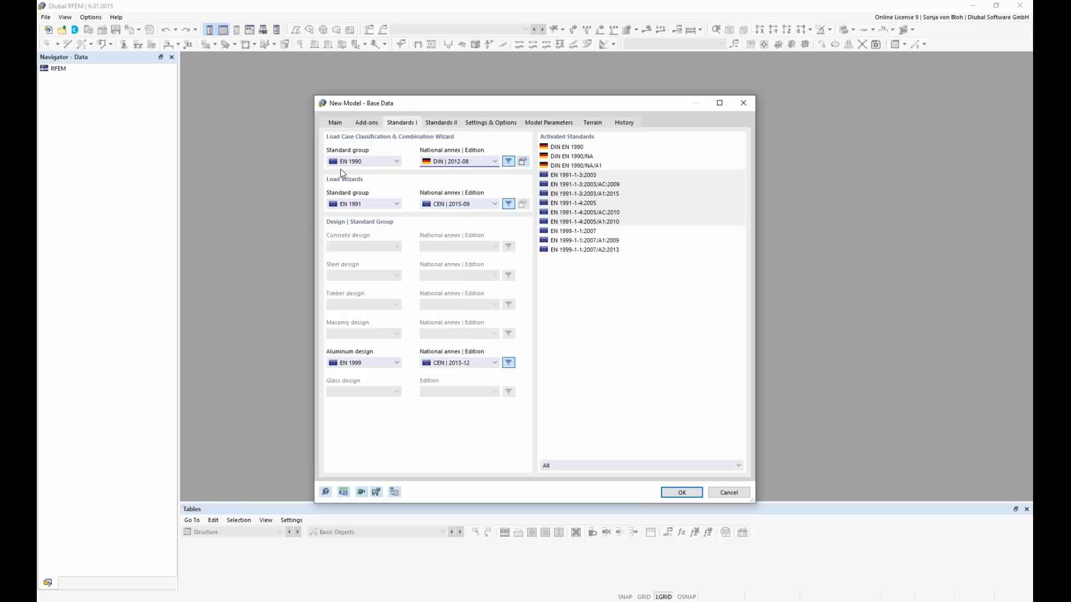
Step: Keep EN 1991 for the load wizards and set the national annex to the German DIN | 2019-04
{"action": "left_click", "coordinate": [397, 204]}
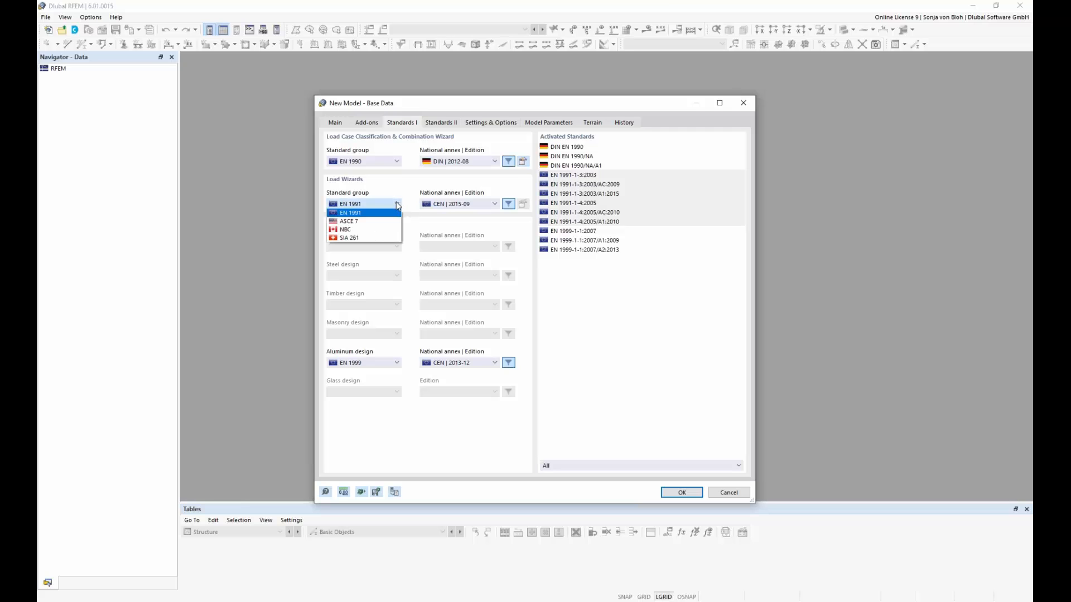
{"action": "left_click", "coordinate": [397, 205]}
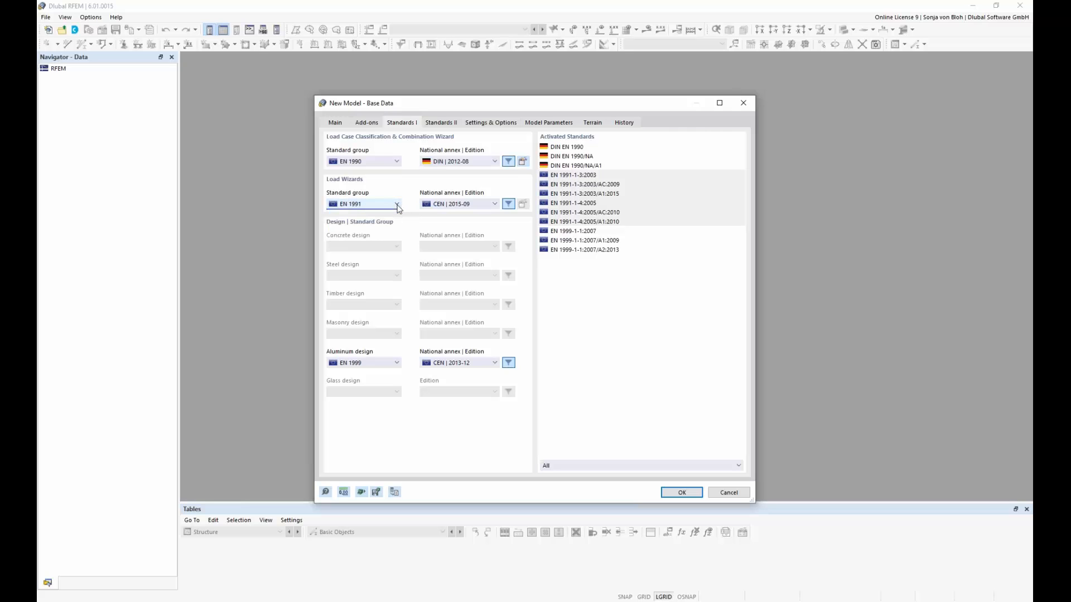
{"action": "left_click", "coordinate": [495, 204]}
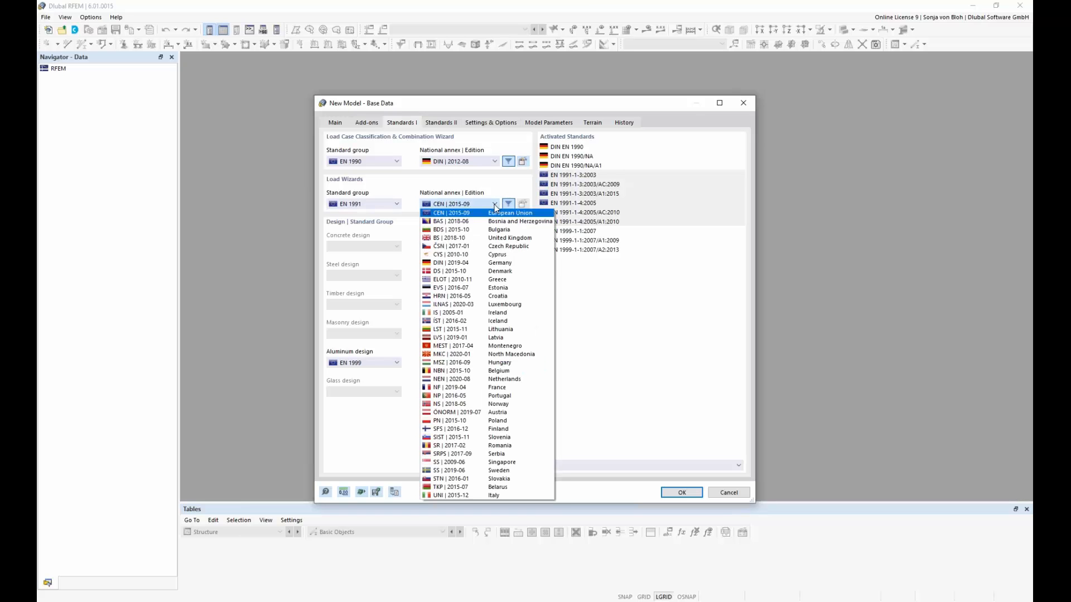
{"action": "left_click", "coordinate": [470, 264]}
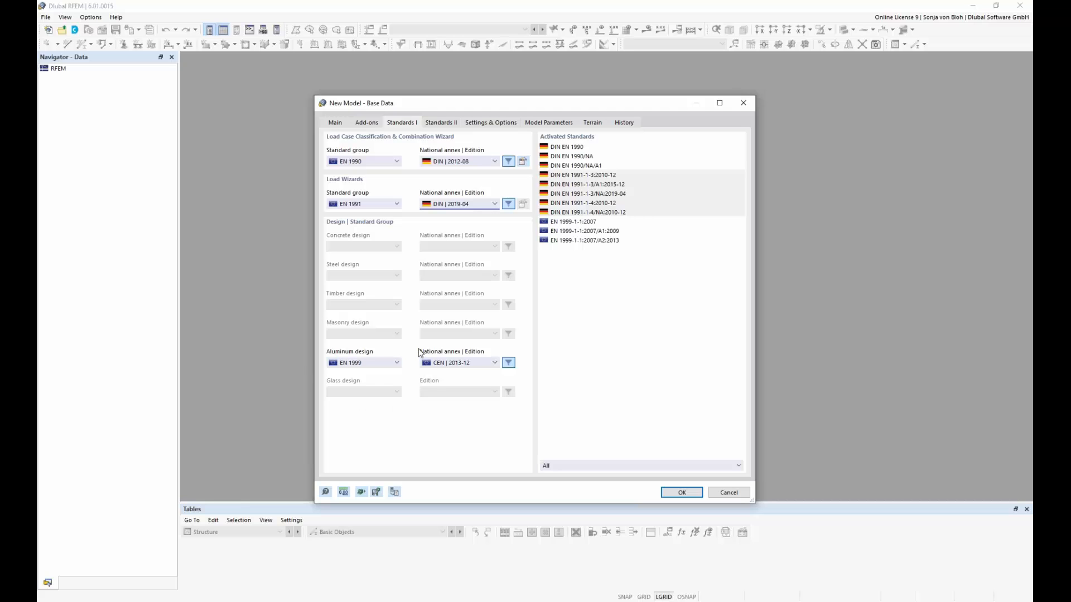
Step: Set the aluminum design standard to EN 1999 with the German annex DIN | 2021-03
{"action": "left_click", "coordinate": [398, 363]}
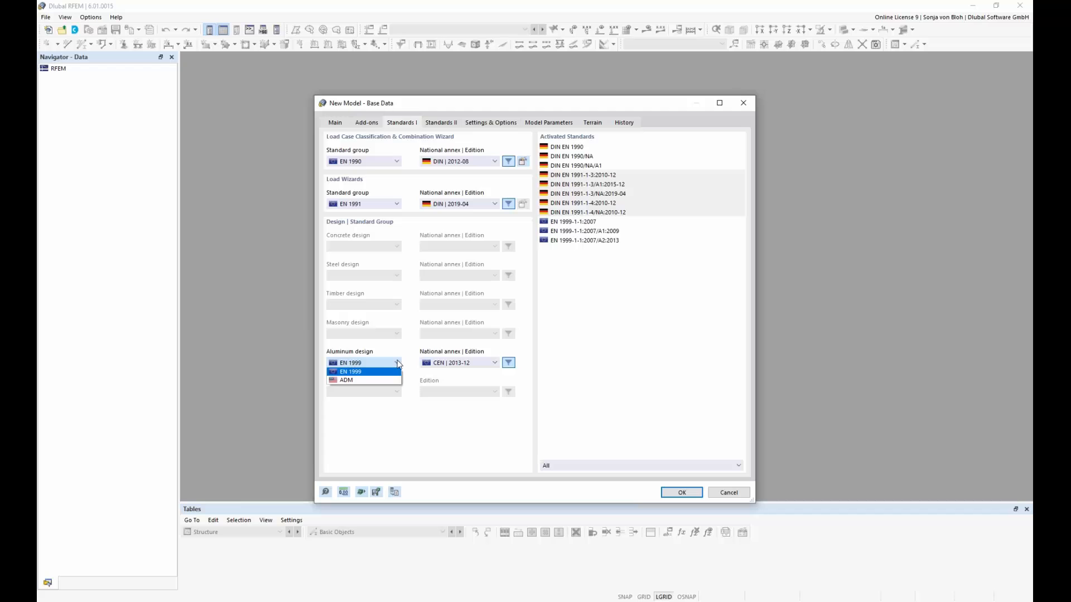
{"action": "left_click", "coordinate": [389, 376]}
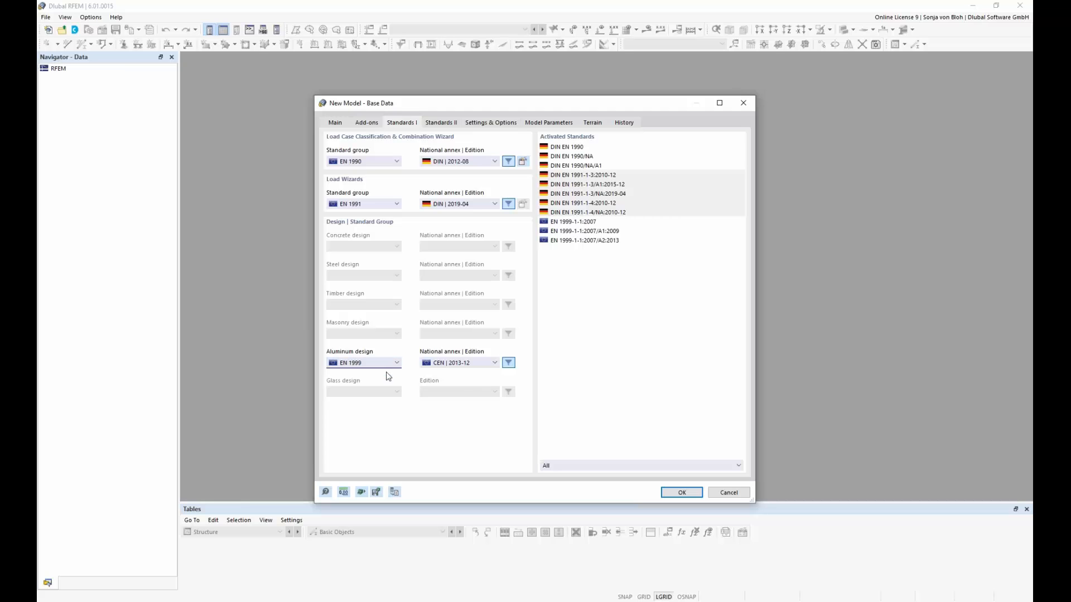
{"action": "left_click", "coordinate": [491, 363]}
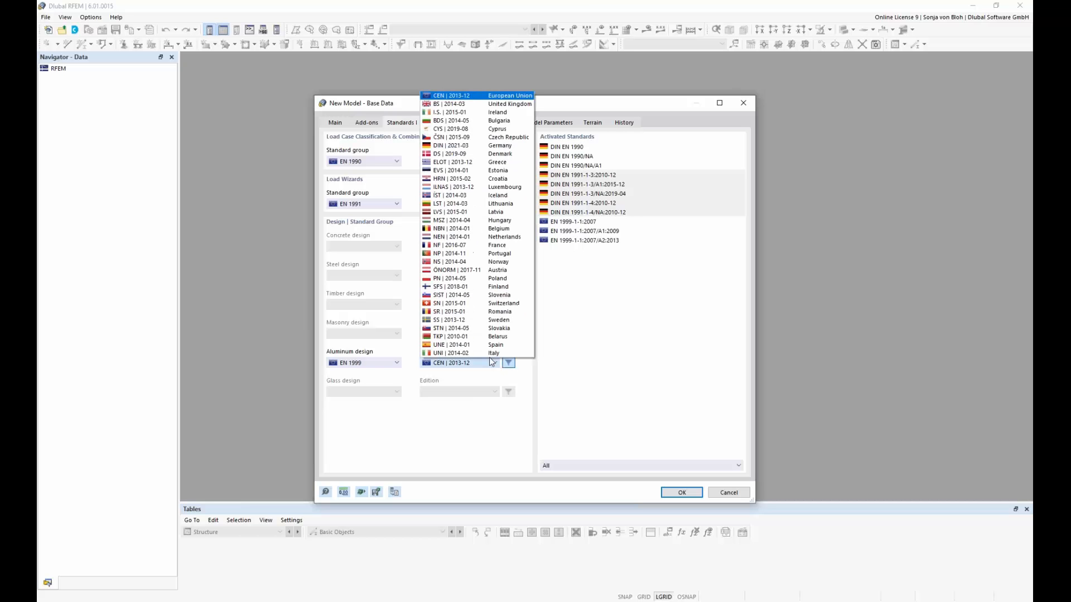
{"action": "left_click", "coordinate": [452, 148]}
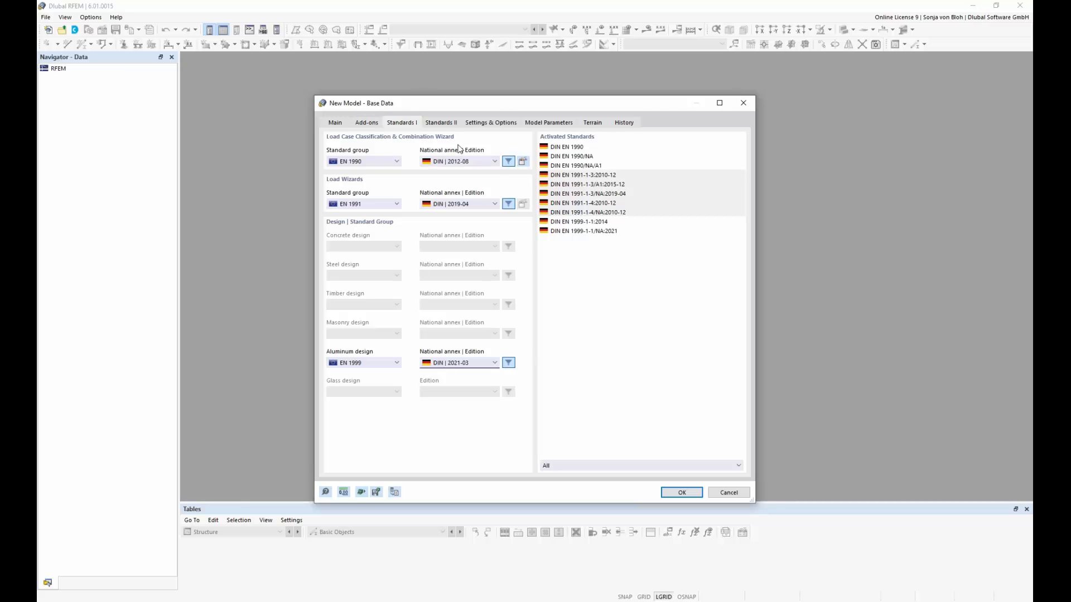
Step: Enable Member Representatives for the new model and view the member properties they consider
{"action": "left_click", "coordinate": [493, 123]}
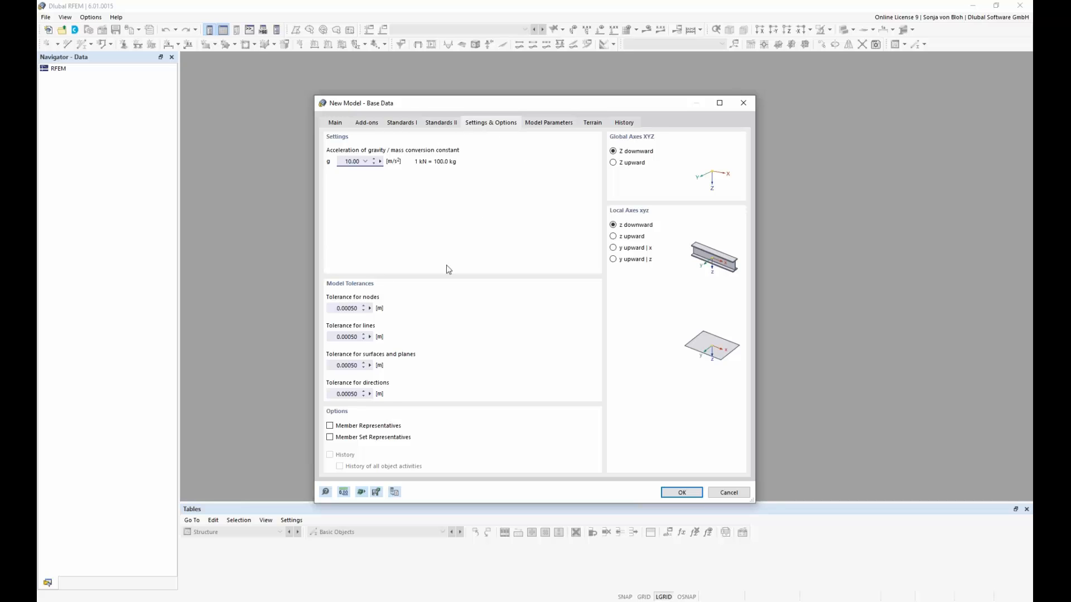
{"action": "left_click", "coordinate": [330, 426]}
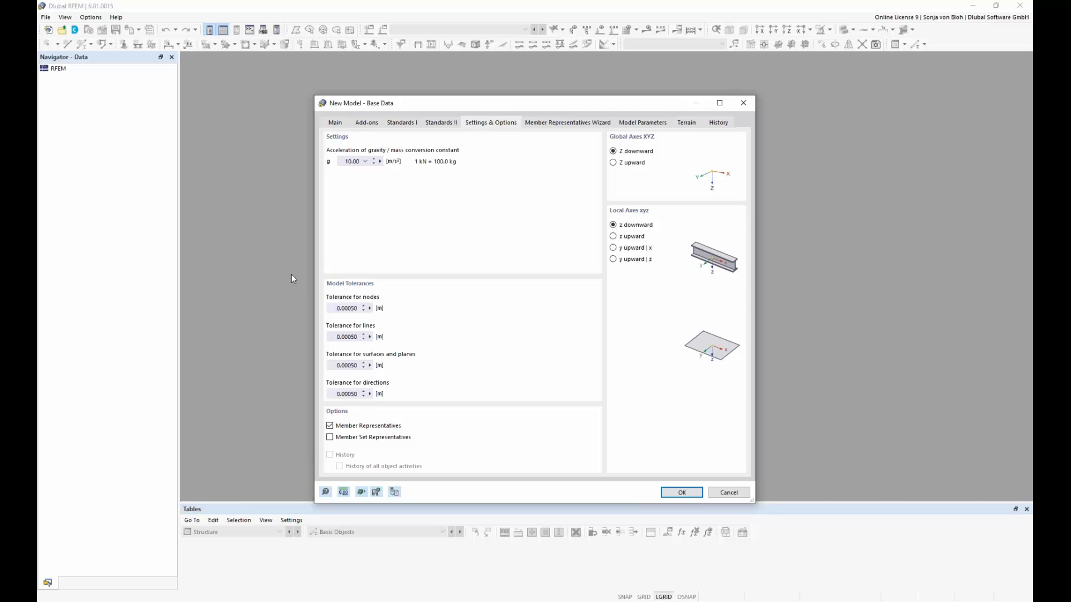
{"action": "left_click", "coordinate": [568, 124]}
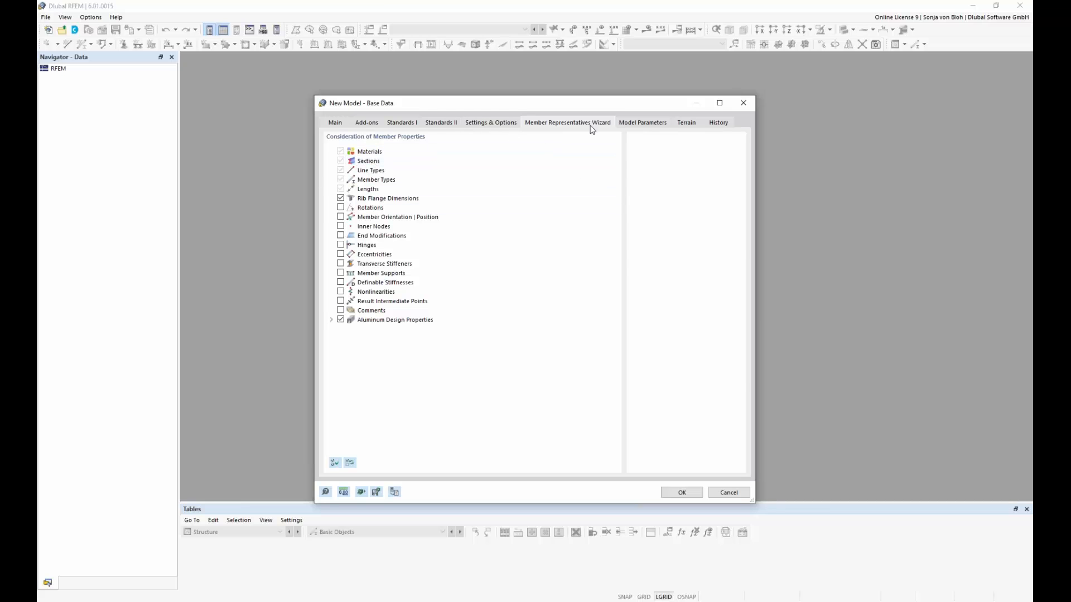
Step: Set the model location by searching the map for the site's street address, accept the found location and create the model
{"action": "left_click", "coordinate": [657, 125]}
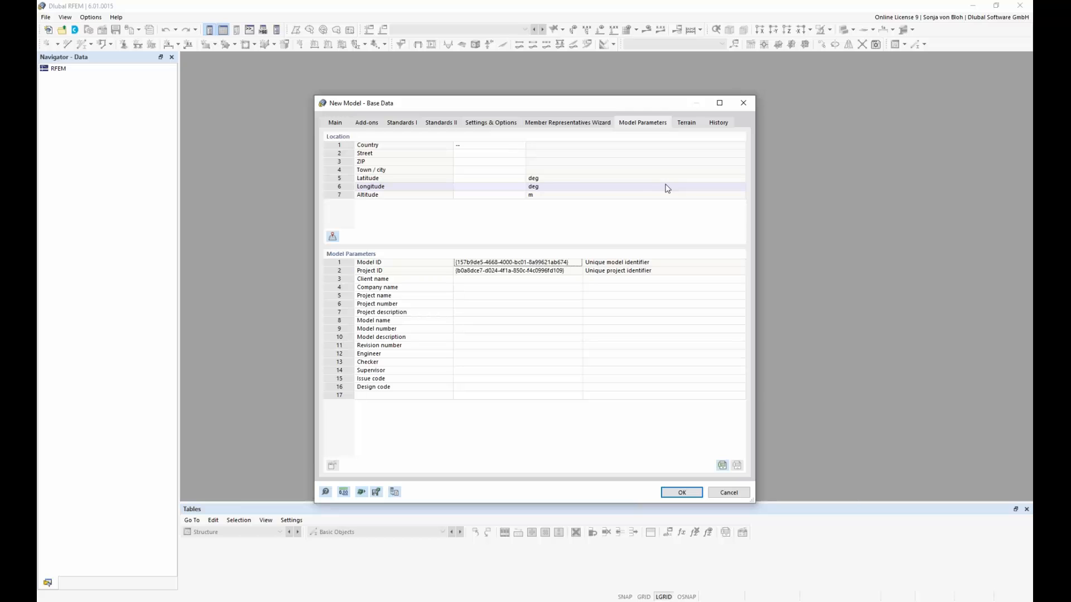
{"action": "left_click", "coordinate": [505, 146]}
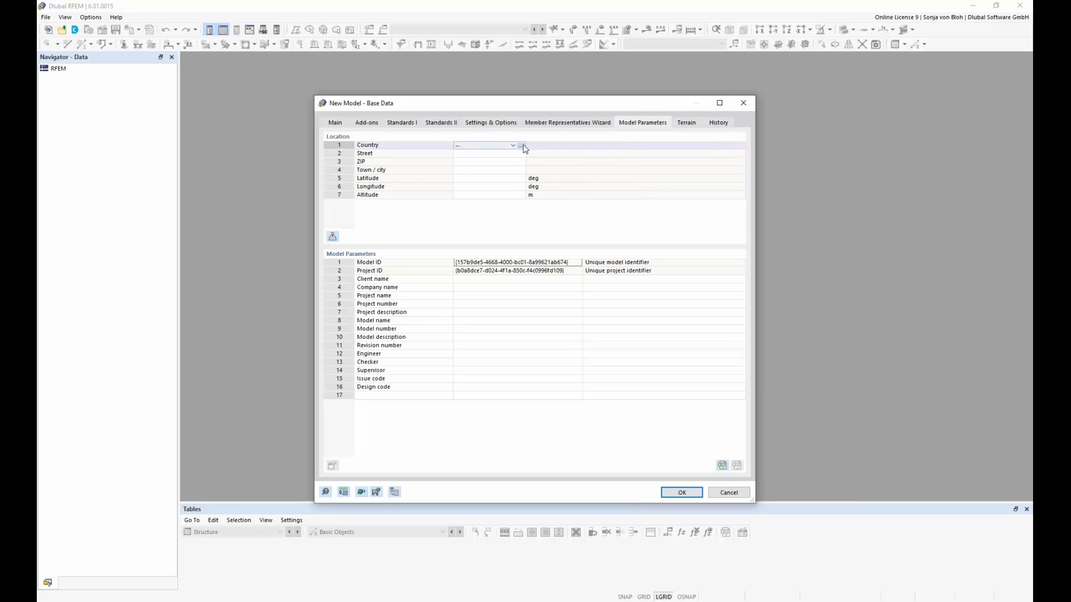
{"action": "left_click", "coordinate": [521, 146]}
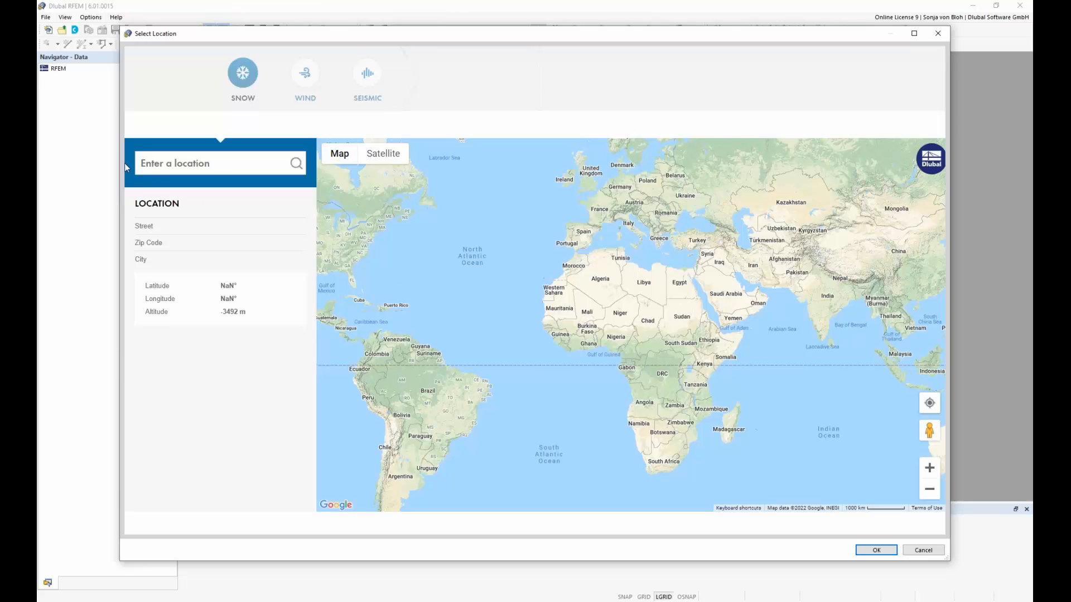
{"action": "left_click", "coordinate": [168, 164]}
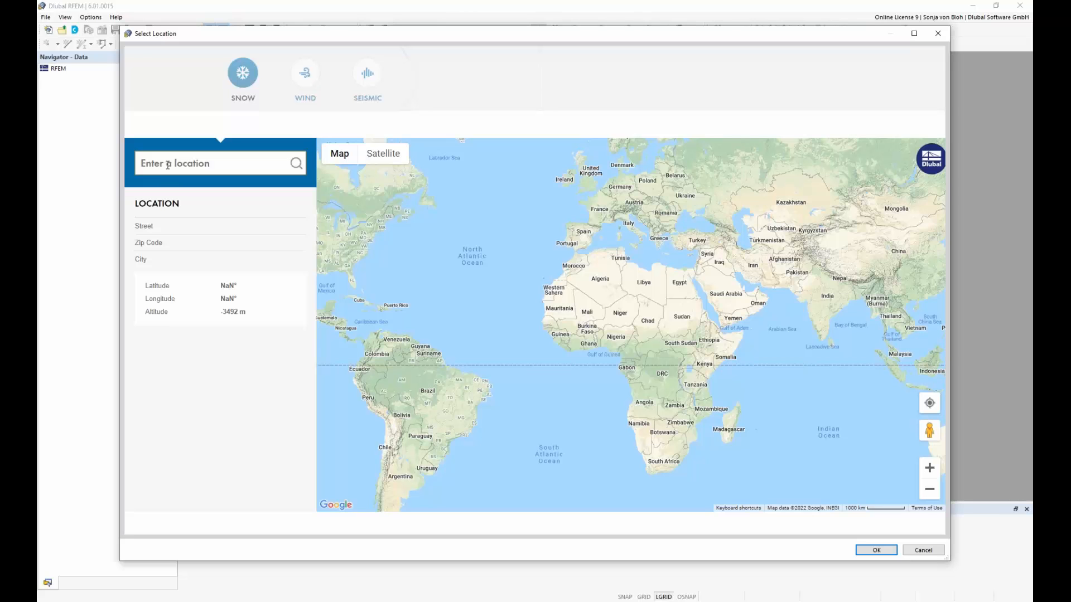
{"action": "type", "text": "Am Z"}
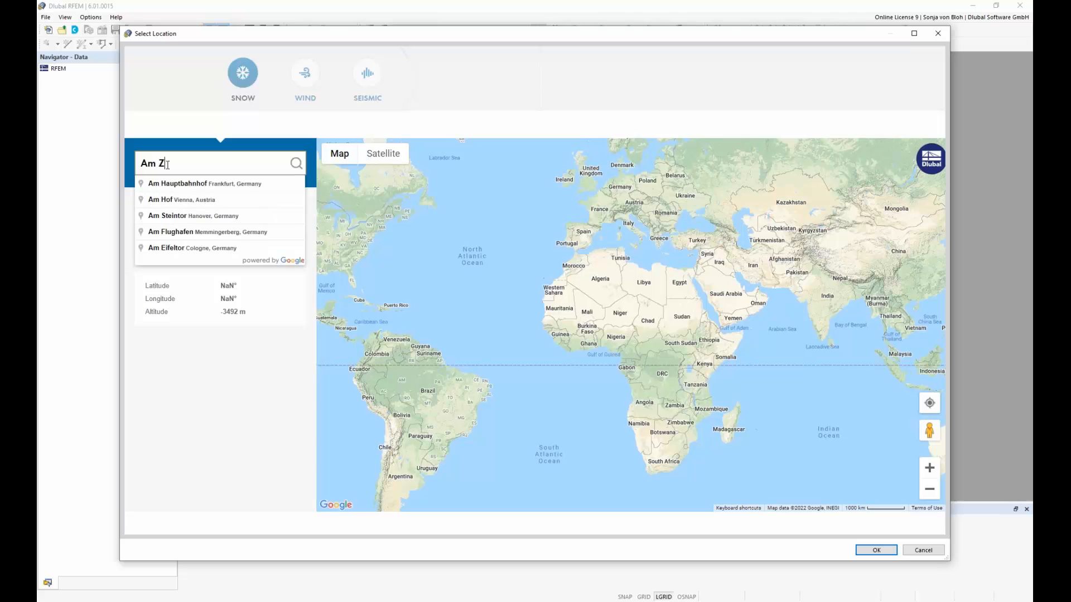
{"action": "type", "text": "ellweg 2"}
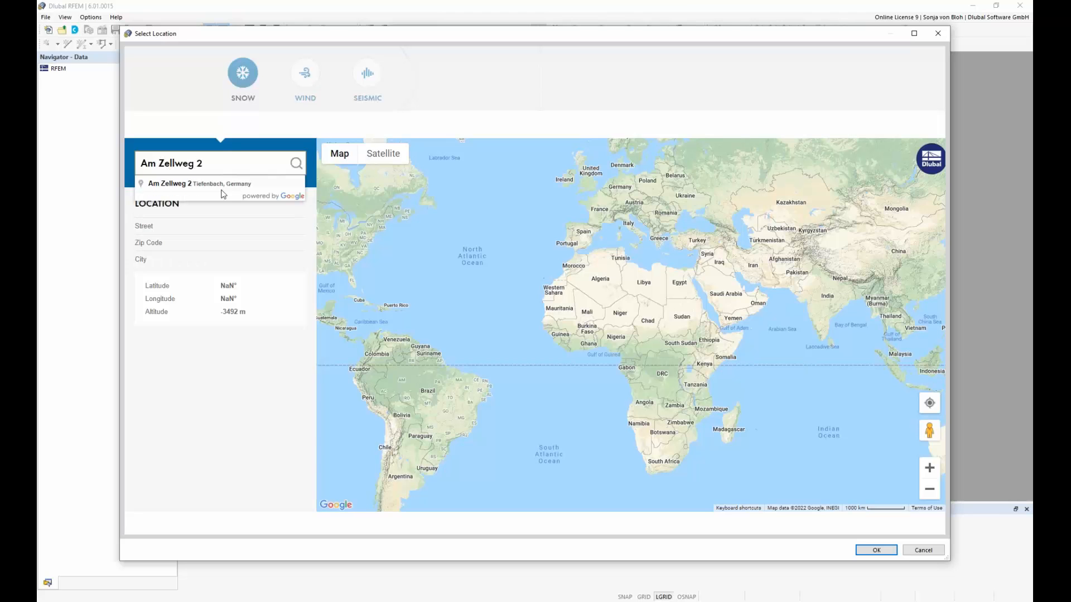
{"action": "left_click", "coordinate": [221, 188]}
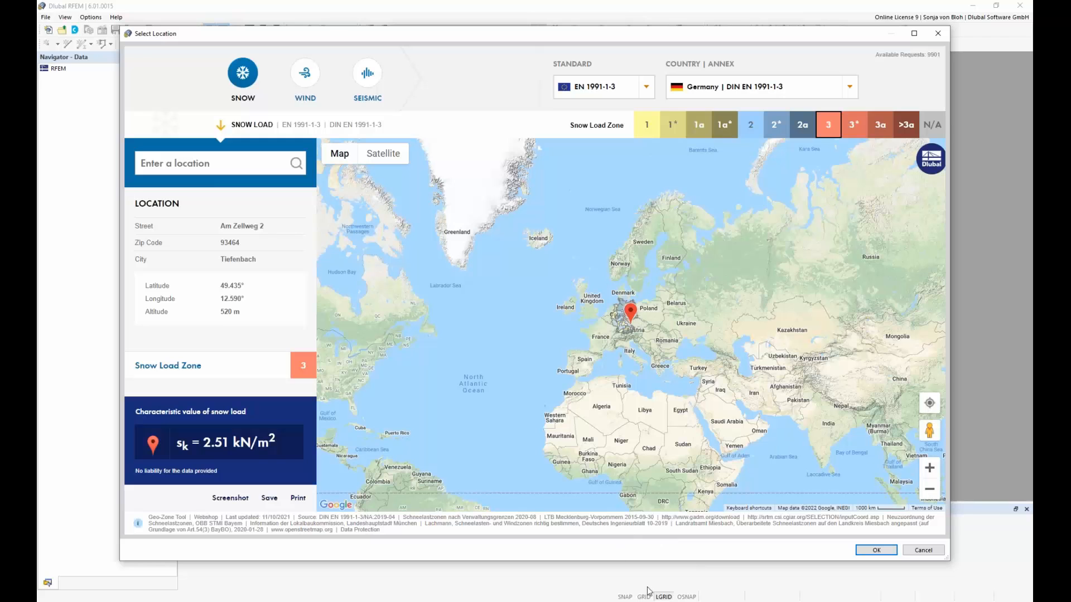
{"action": "left_click", "coordinate": [876, 551]}
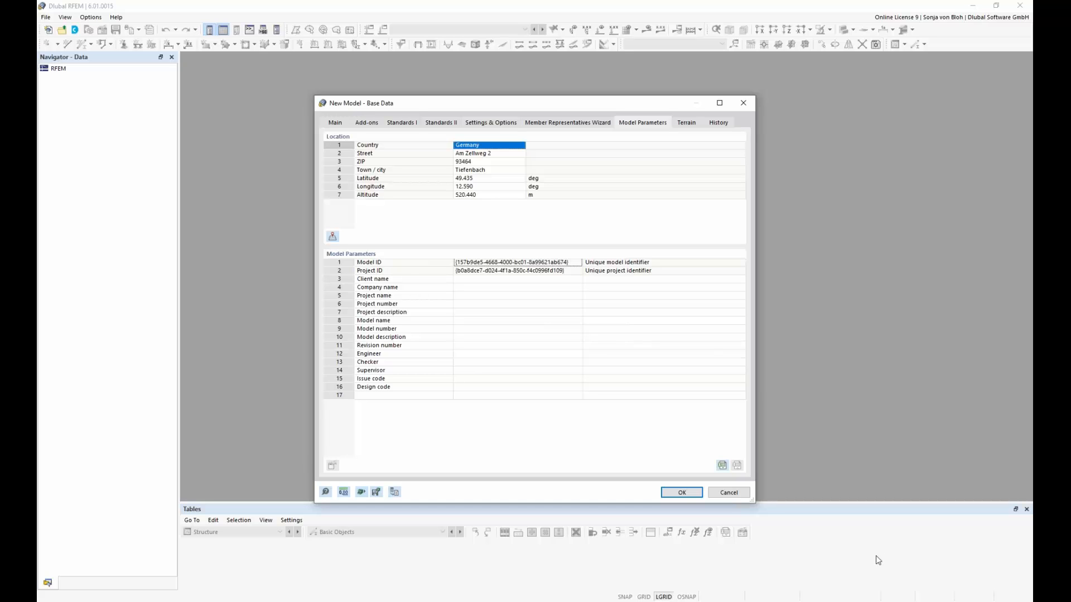
{"action": "left_click", "coordinate": [684, 493]}
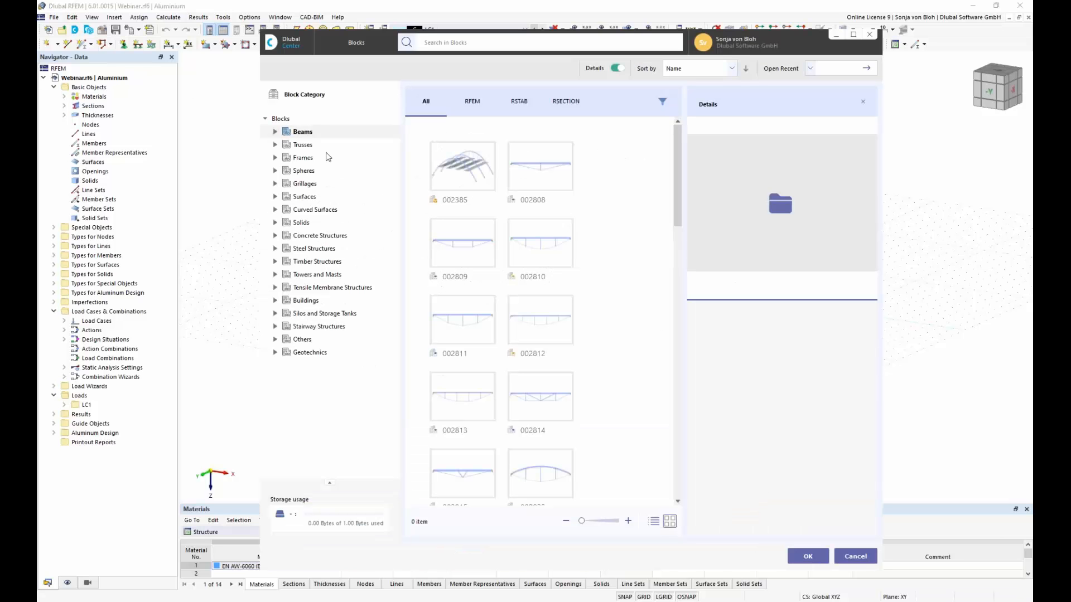
Step: Load the saved "With JavaScript" canopy frame block from the Beams block library
{"action": "left_click_drag", "start_coordinate": [679, 215], "coordinate": [690, 321]}
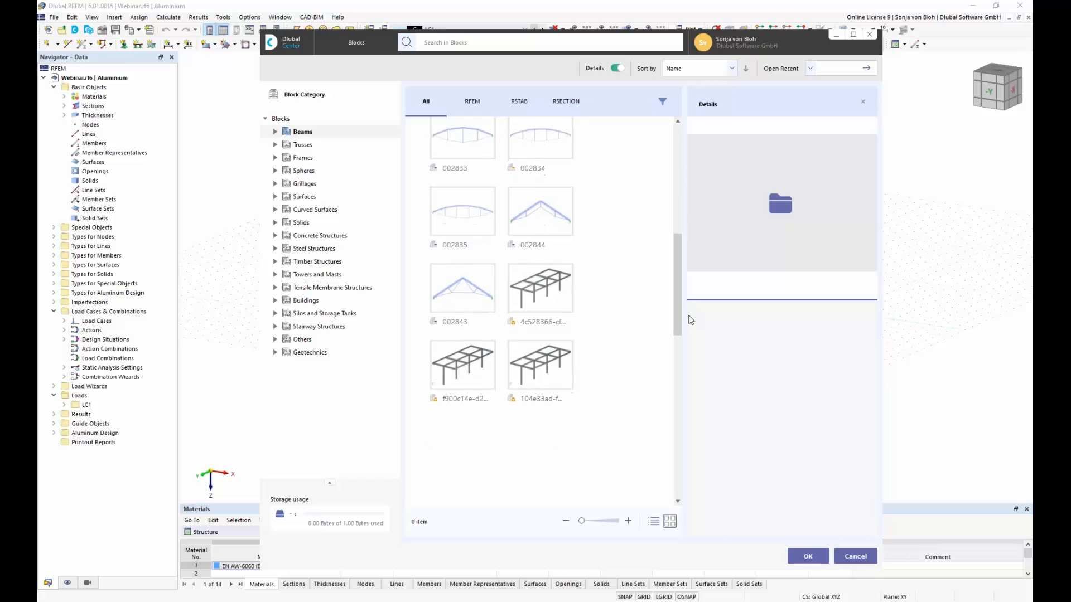
{"action": "left_click", "coordinate": [552, 282]}
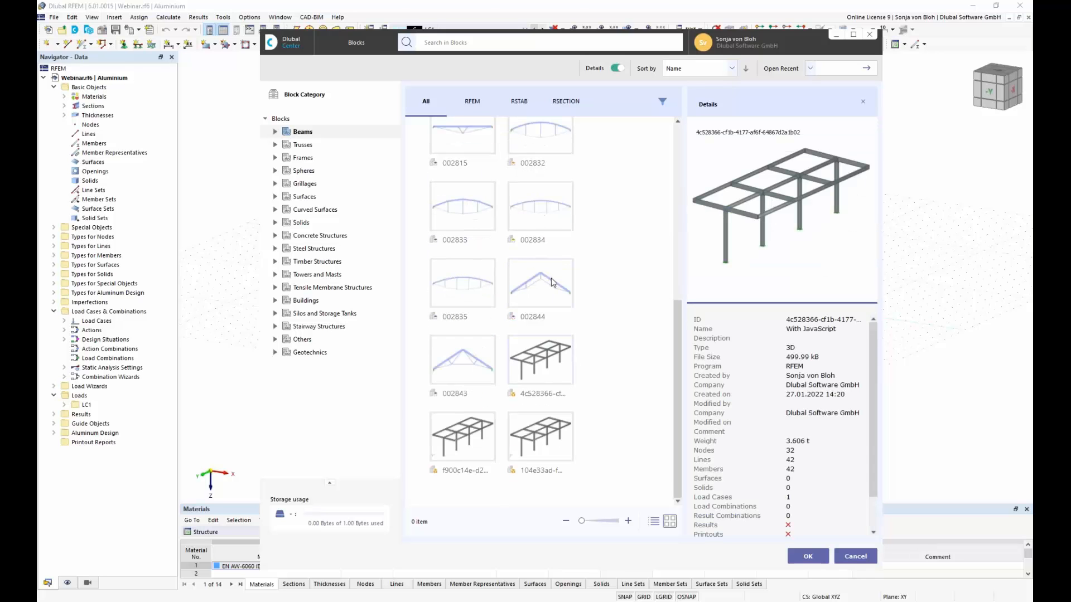
{"action": "left_click", "coordinate": [807, 555]}
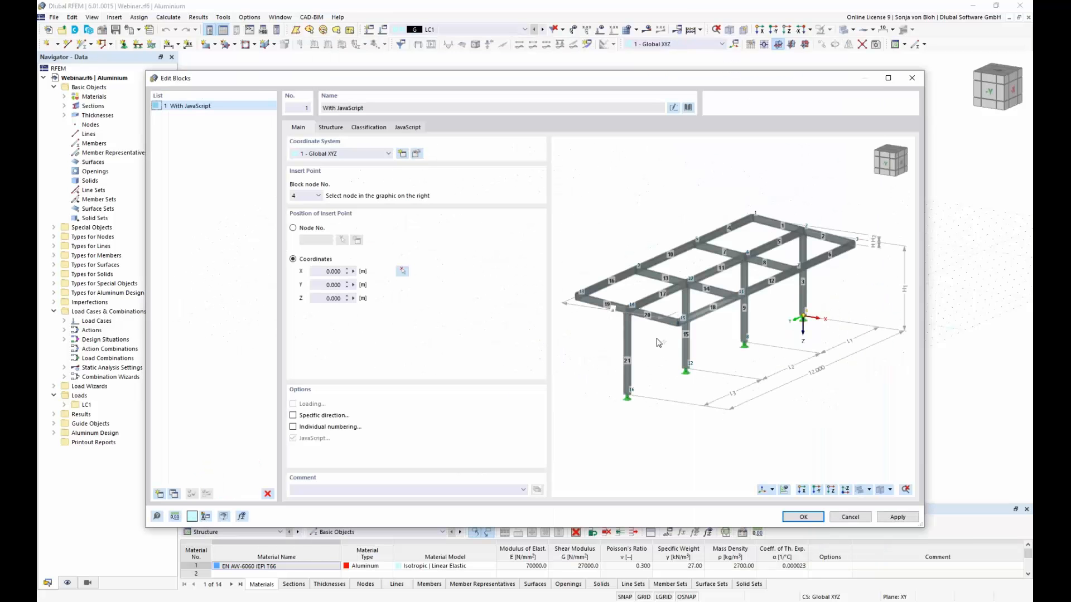
Step: Choose block node 16 as the insert point and set its X coordinate to 2 m
{"action": "left_click", "coordinate": [628, 395]}
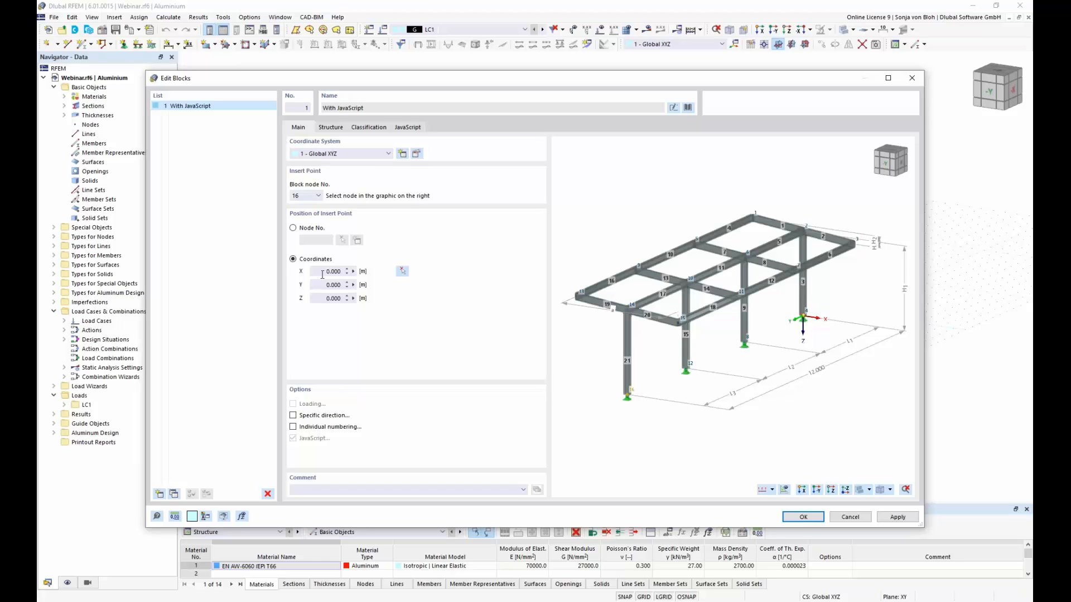
{"action": "double_click", "coordinate": [333, 271]}
{"action": "type", "text": "2"}
{"action": "key", "text": "Tab"}
Step: Assign nodal support type 2 to the column bases in the block's structure parameters
{"action": "left_click", "coordinate": [331, 128]}
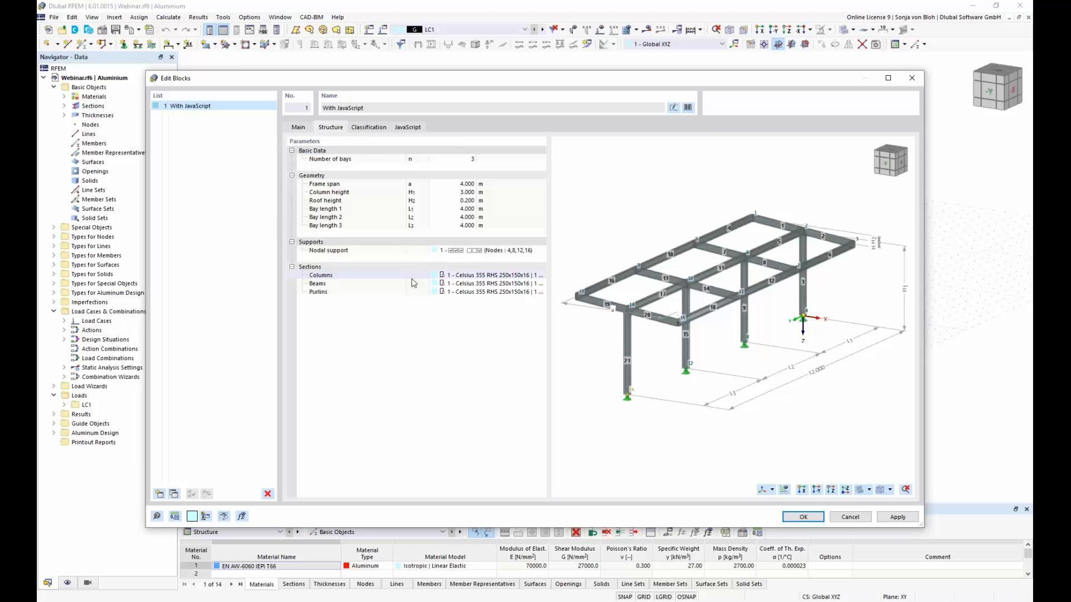
{"action": "left_click", "coordinate": [535, 252]}
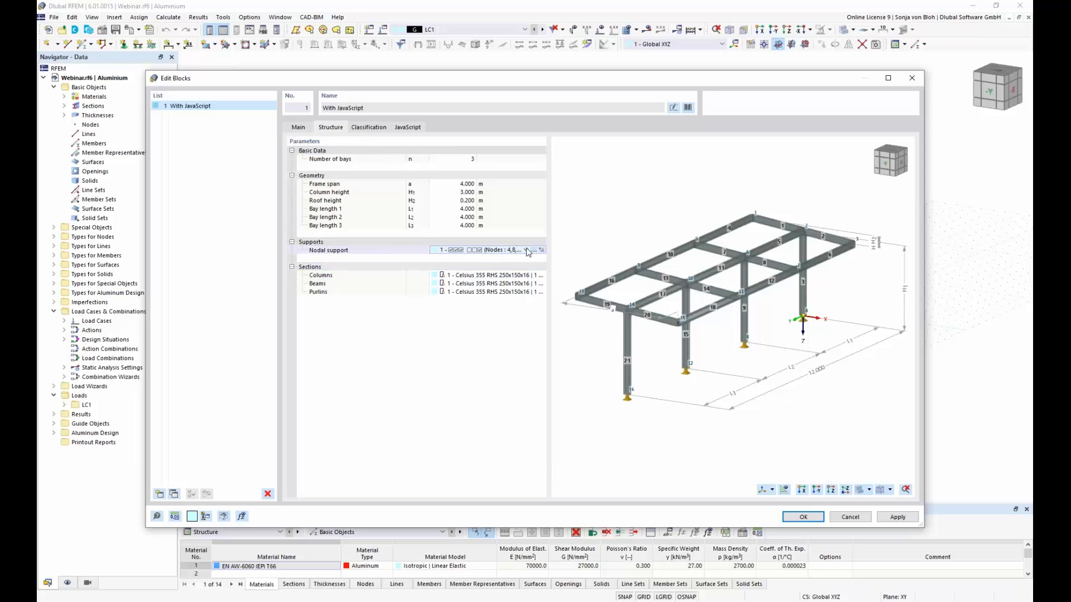
{"action": "left_click", "coordinate": [528, 250]}
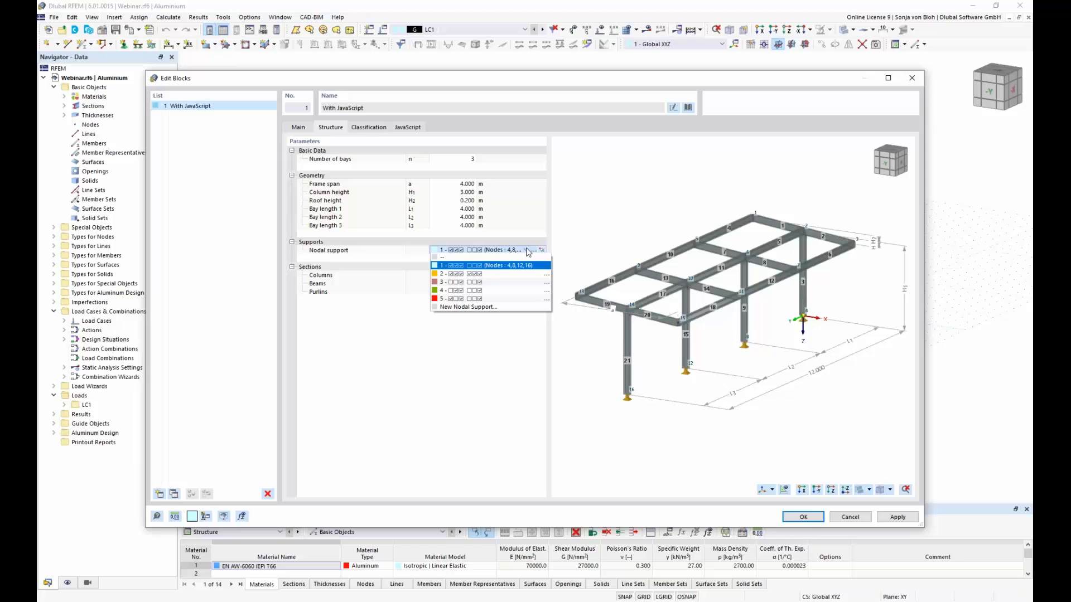
{"action": "left_click", "coordinate": [500, 275]}
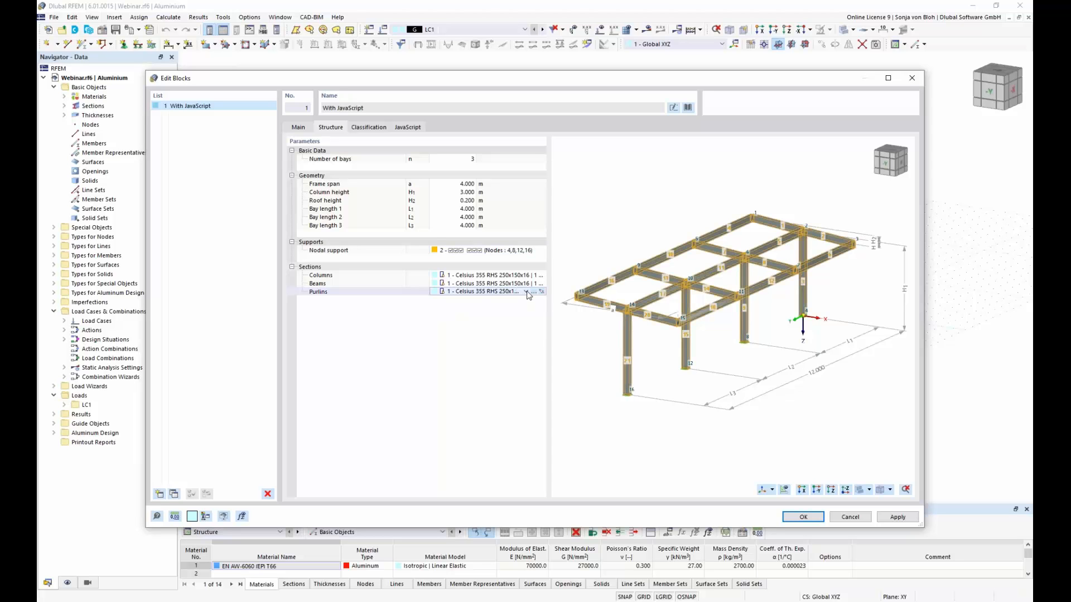
Step: Assign section 2, the Celsius 355 RHS 220 profile, to the purlins and insert the block into the model
{"action": "left_click", "coordinate": [523, 293]}
{"action": "left_click", "coordinate": [492, 307]}
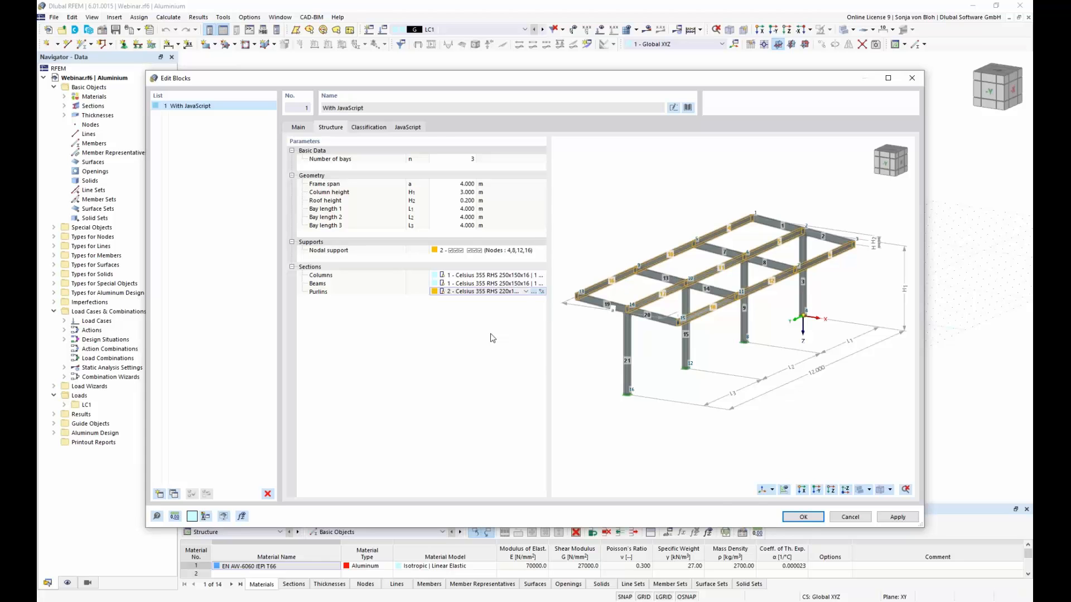
{"action": "left_click", "coordinate": [803, 517]}
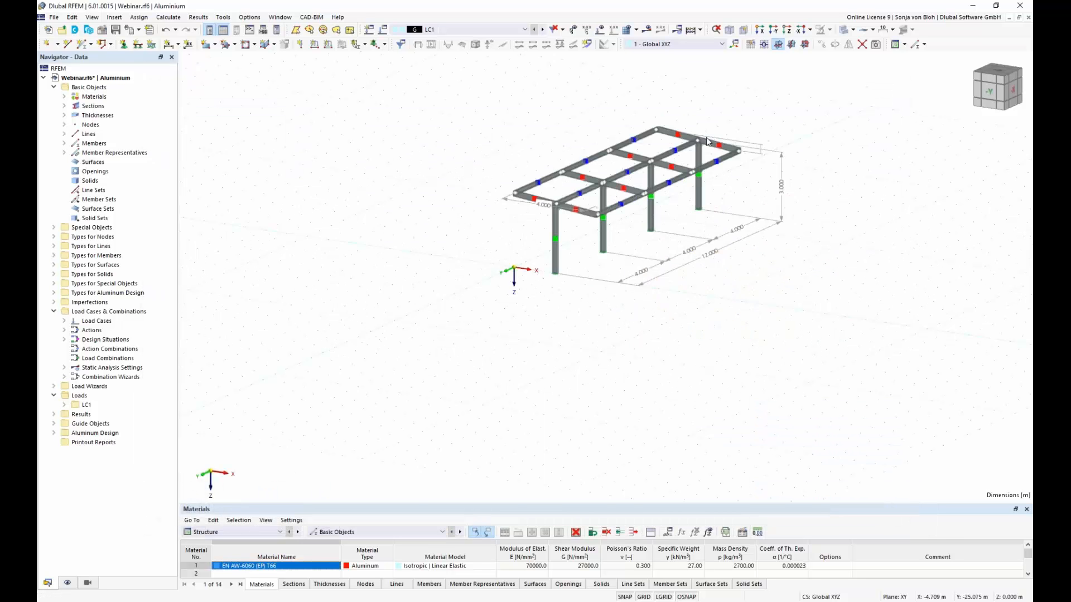
Step: Open load case LC1 for editing and name it Self Weight
{"action": "scroll", "coordinate": [706, 137], "scroll_direction": "up", "scroll_amount": 4}
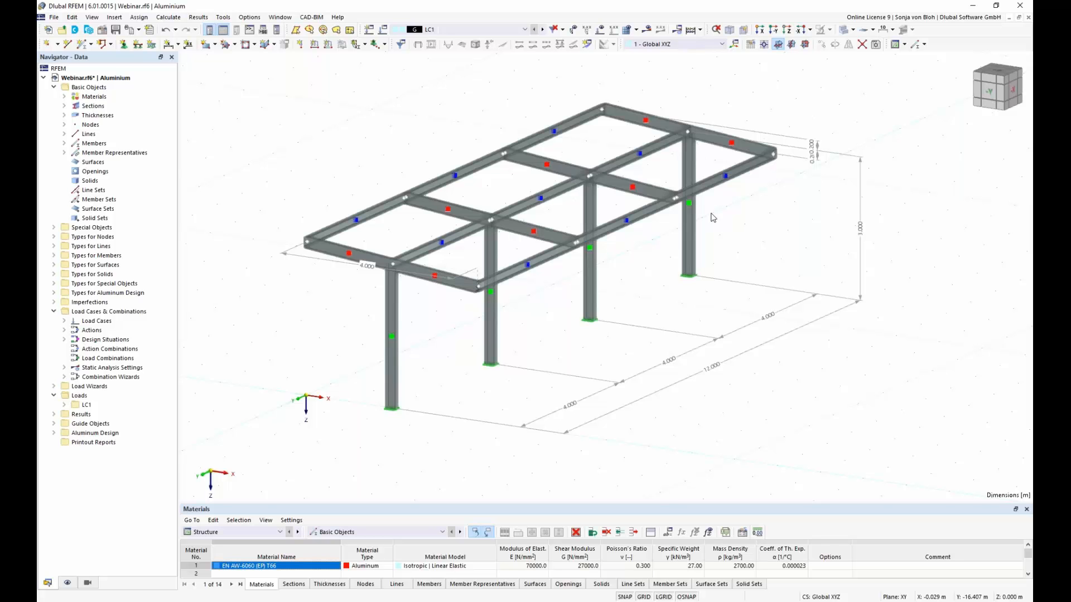
{"action": "left_click", "coordinate": [63, 322]}
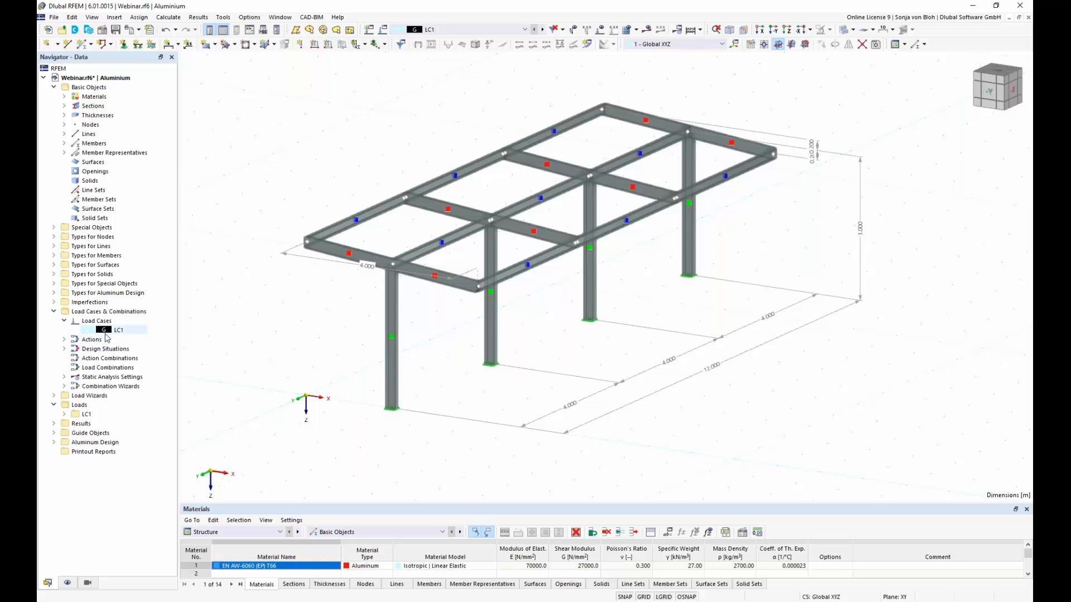
{"action": "left_click", "coordinate": [116, 332]}
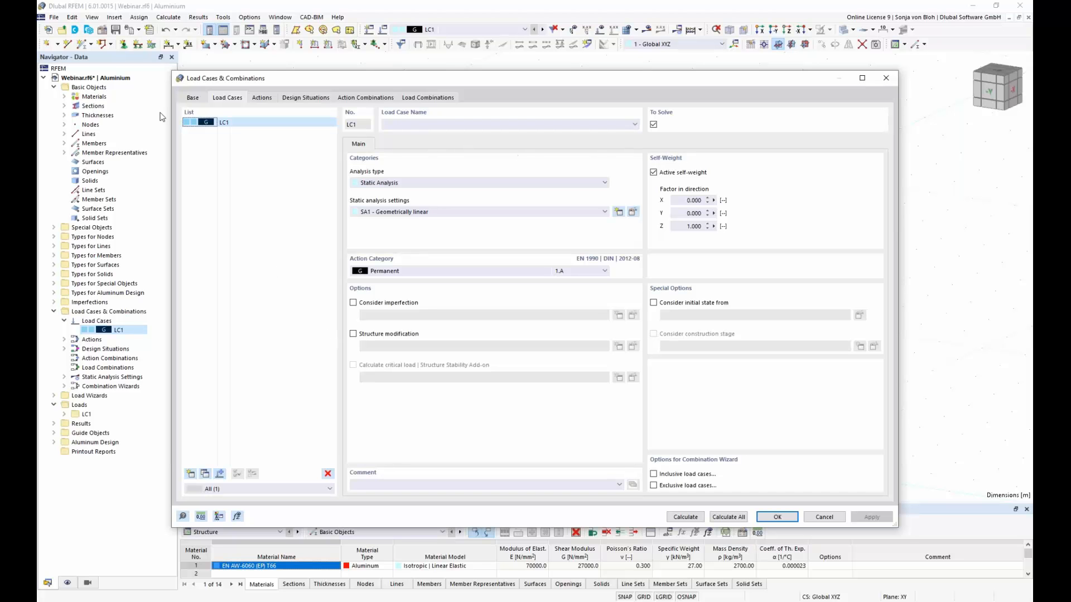
{"action": "left_click", "coordinate": [431, 125]}
{"action": "type", "text": "Self W"}
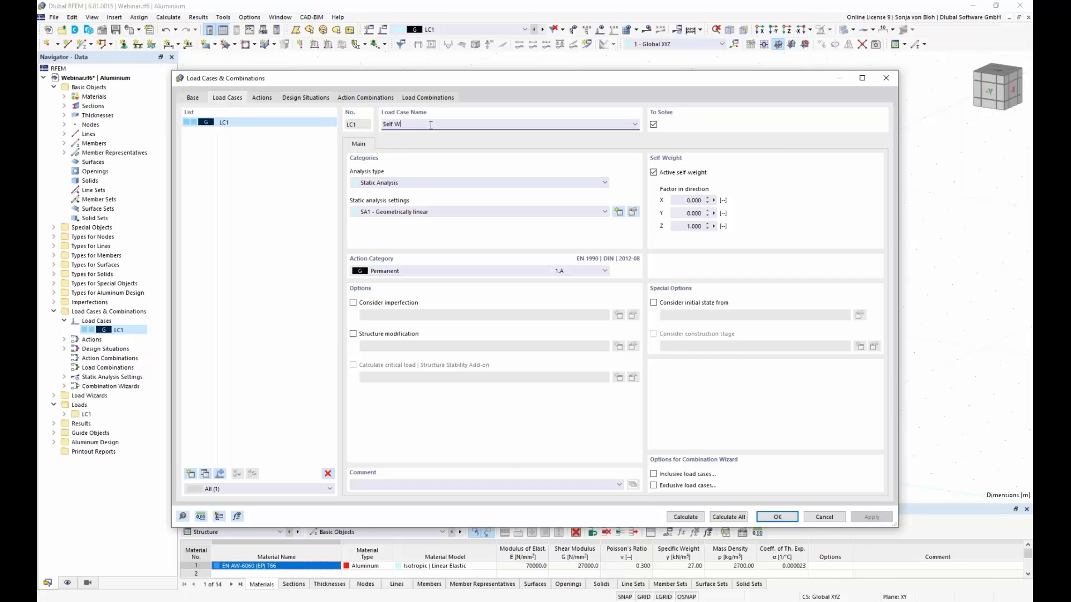
{"action": "type", "text": "eight"}
Step: Review the static analysis options and the SA1 settings, keep Geometrically linear, and confirm the Self Weight load case
{"action": "left_click", "coordinate": [605, 212]}
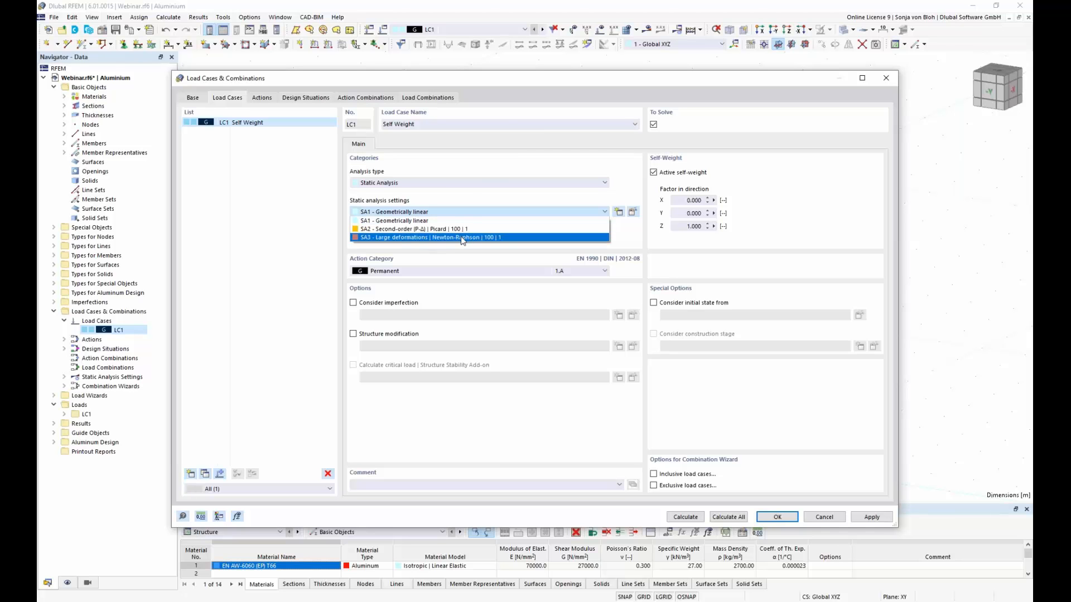
{"action": "left_click", "coordinate": [468, 202]}
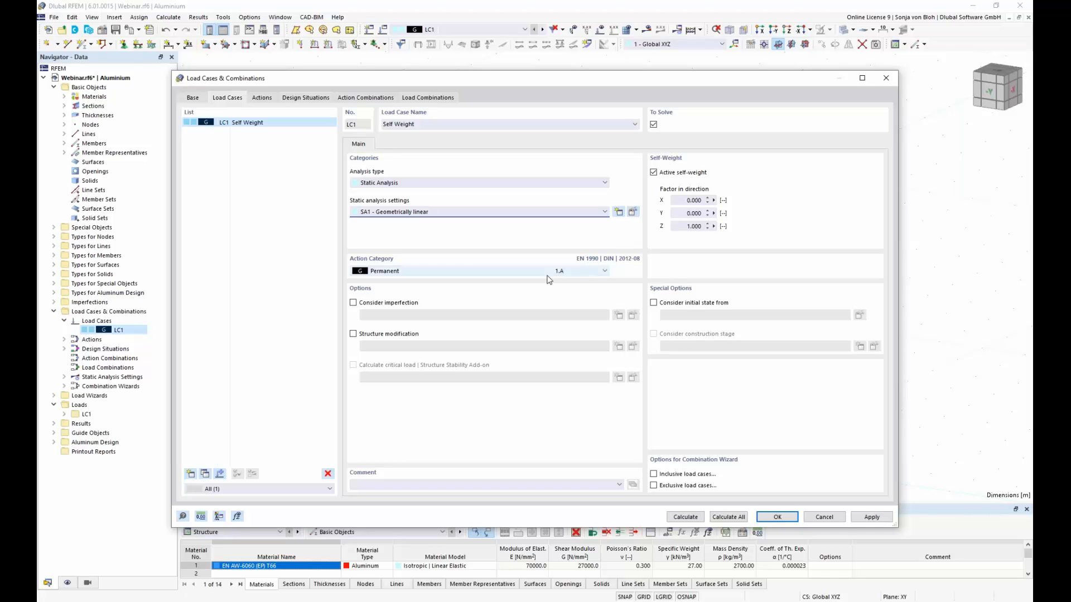
{"action": "left_click", "coordinate": [633, 214]}
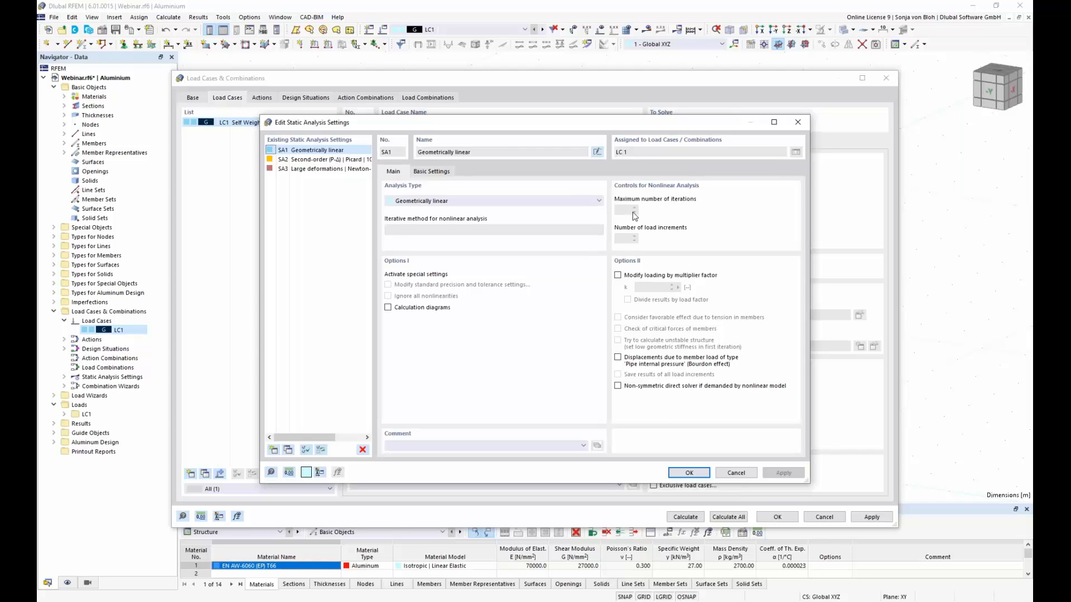
{"action": "left_click_drag", "start_coordinate": [483, 122], "coordinate": [508, 213]}
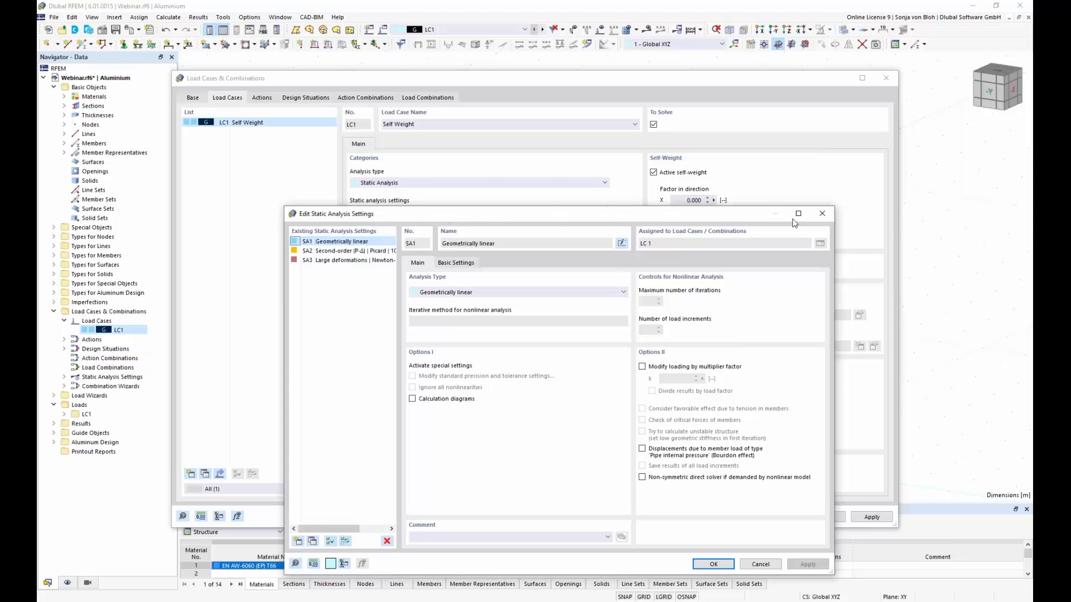
{"action": "left_click", "coordinate": [823, 213]}
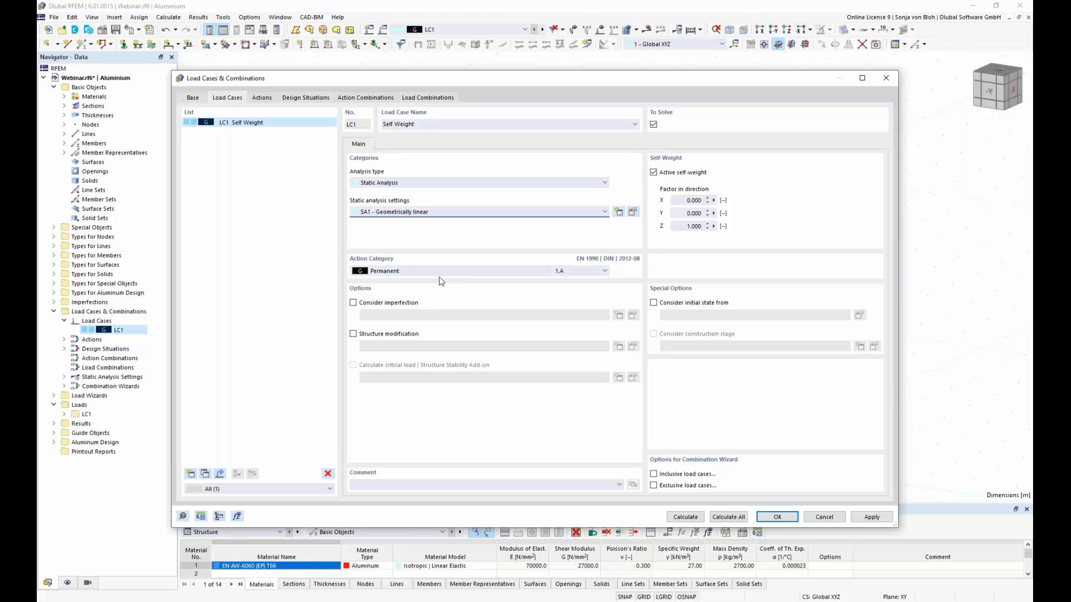
{"action": "left_click", "coordinate": [775, 517]}
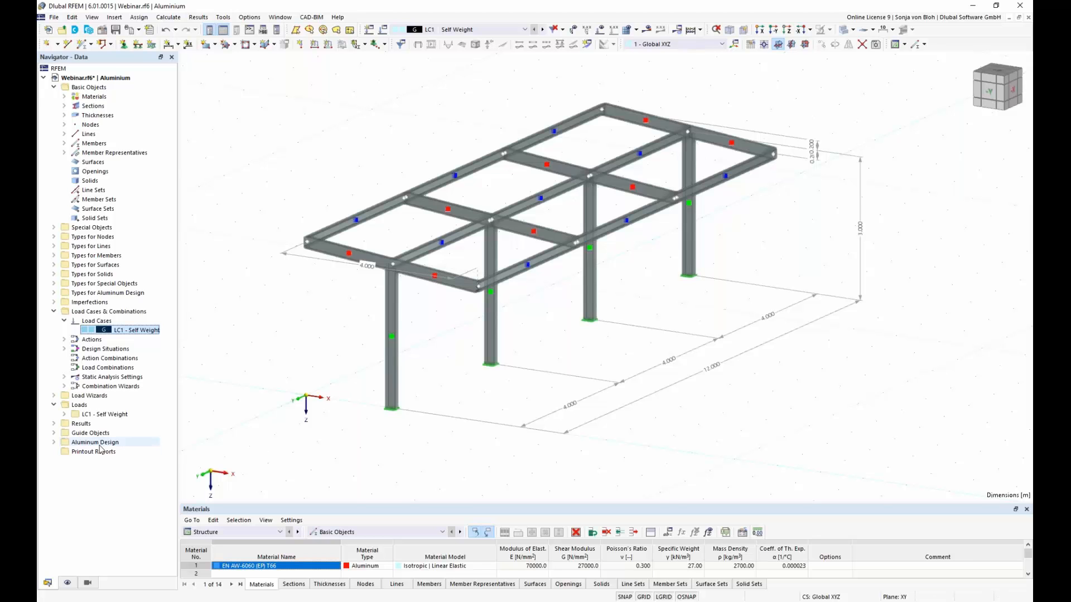
Step: Create a Member Loads from Area Load wizard for LC1 - Self Weight with a uniform load of 0.15 kN/m² in direction ZA
{"action": "left_click", "coordinate": [54, 396]}
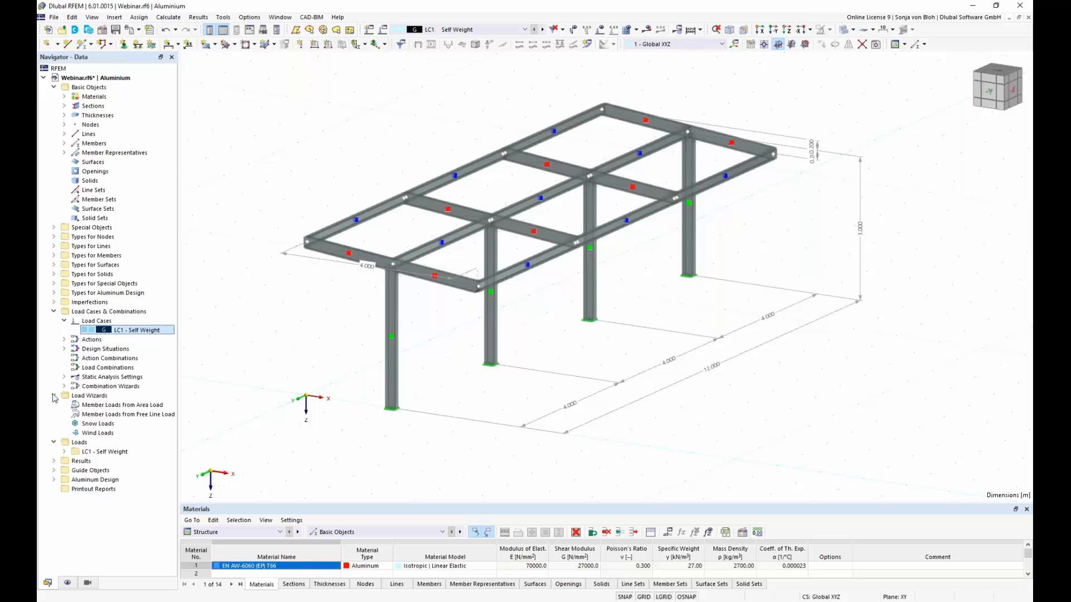
{"action": "left_click", "coordinate": [107, 406]}
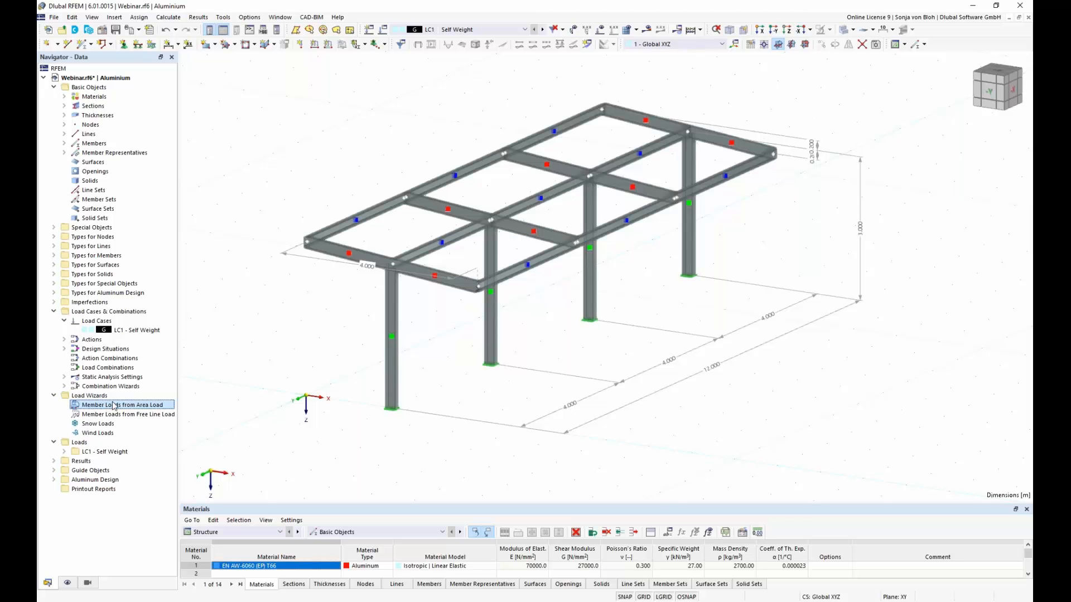
{"action": "right_click", "coordinate": [114, 406]}
{"action": "left_click", "coordinate": [158, 419]}
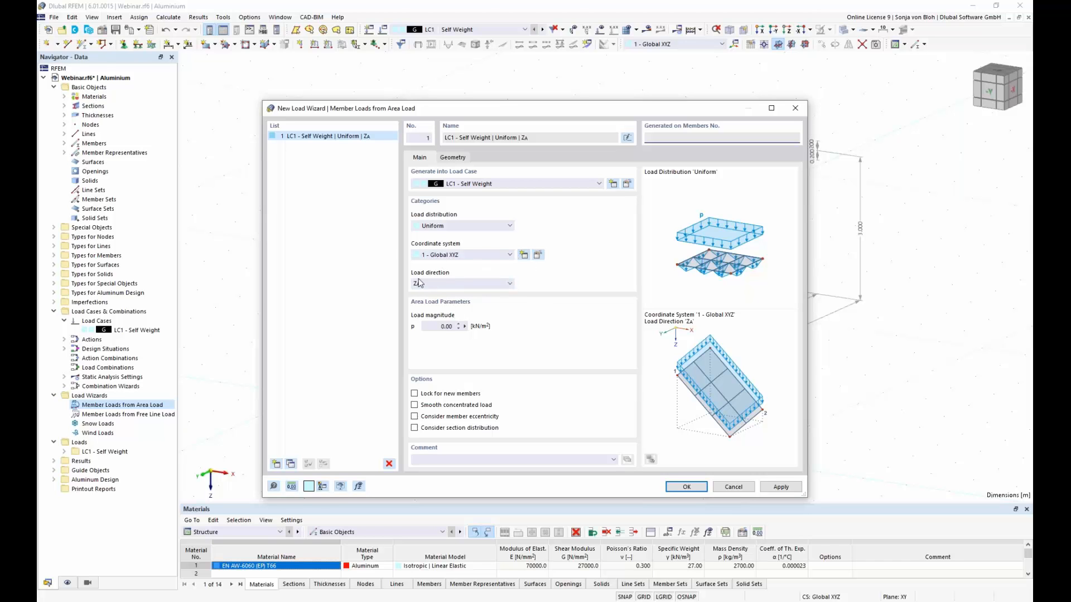
{"action": "left_click", "coordinate": [444, 327]}
{"action": "type", "text": "0,15"}
Step: Define the area load plane's boundary with the four roof corner nodes 3, 15, 13 and 1
{"action": "left_click", "coordinate": [461, 158]}
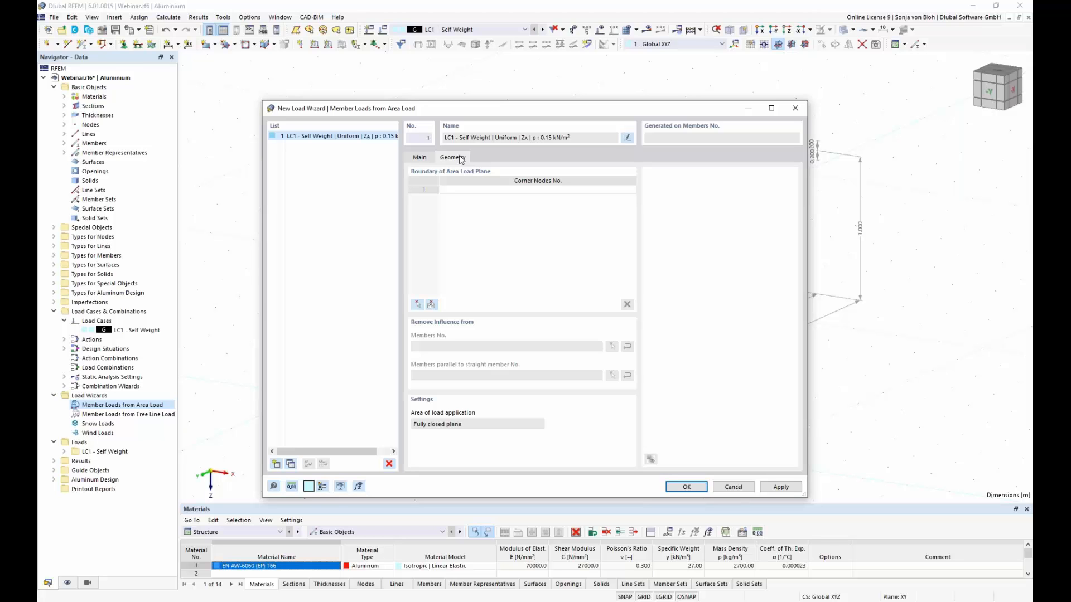
{"action": "left_click", "coordinate": [418, 305]}
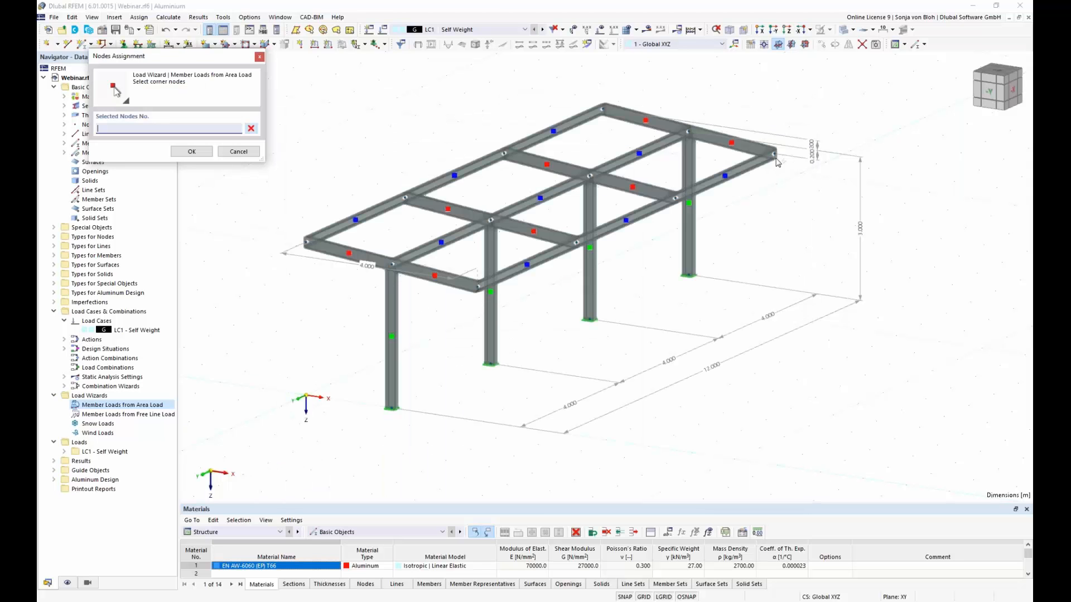
{"action": "left_click", "coordinate": [776, 156]}
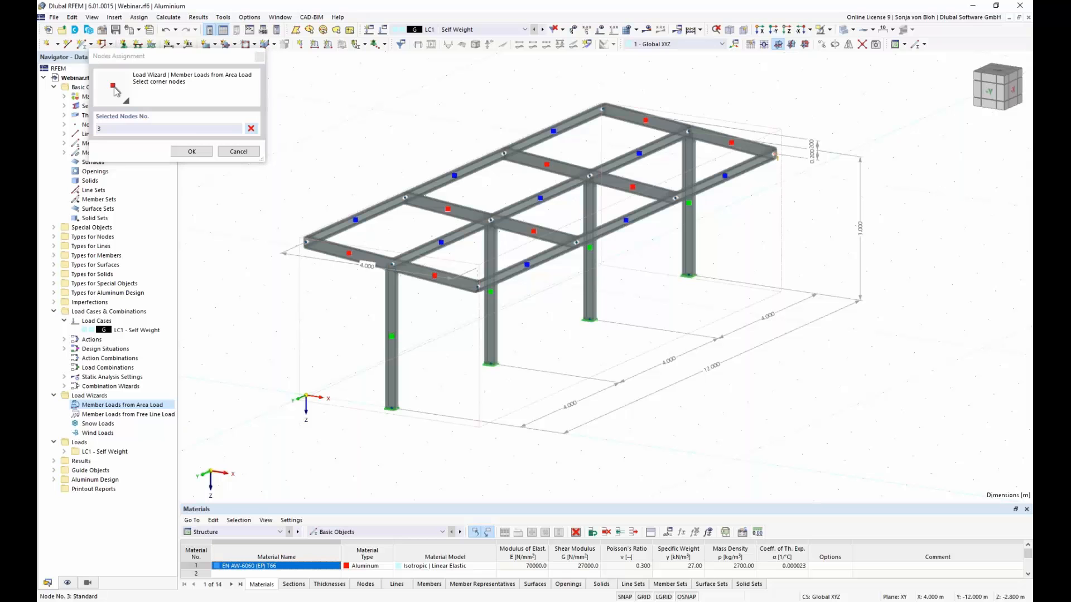
{"action": "left_click", "coordinate": [477, 288]}
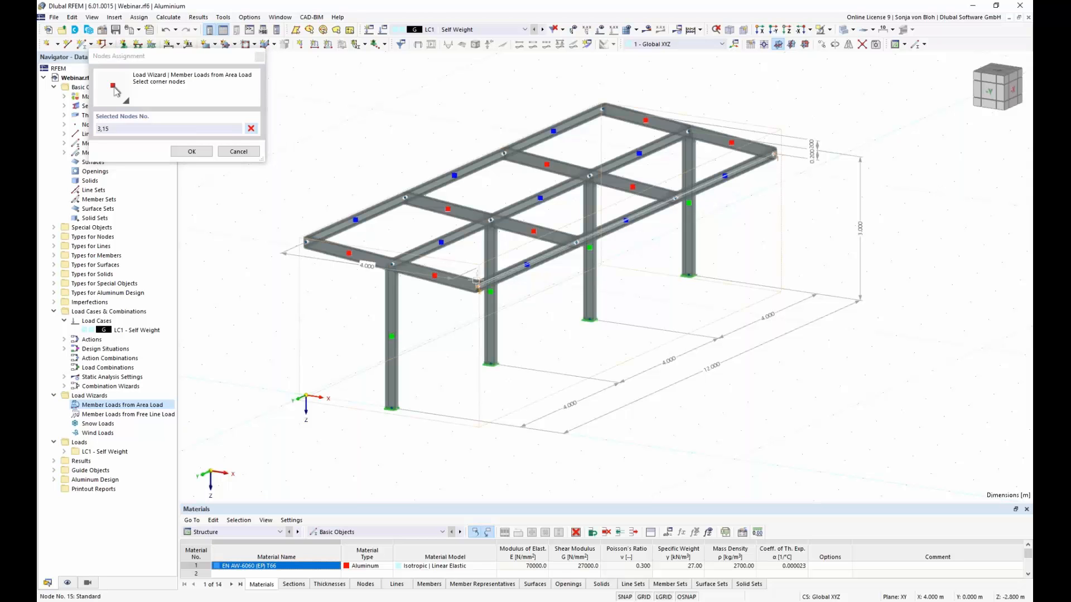
{"action": "left_click", "coordinate": [308, 244]}
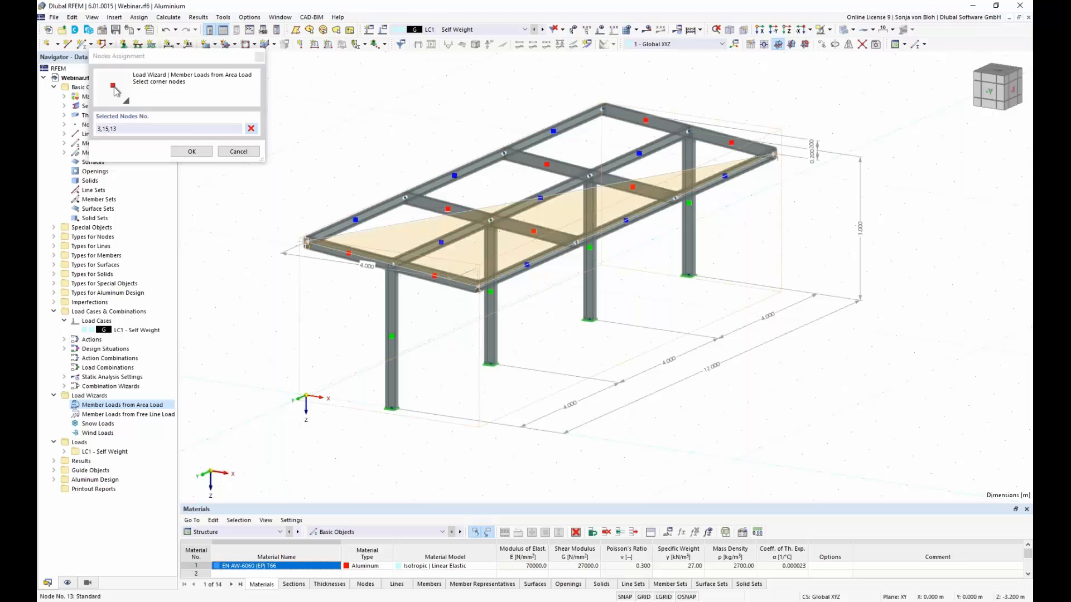
{"action": "left_click", "coordinate": [605, 109]}
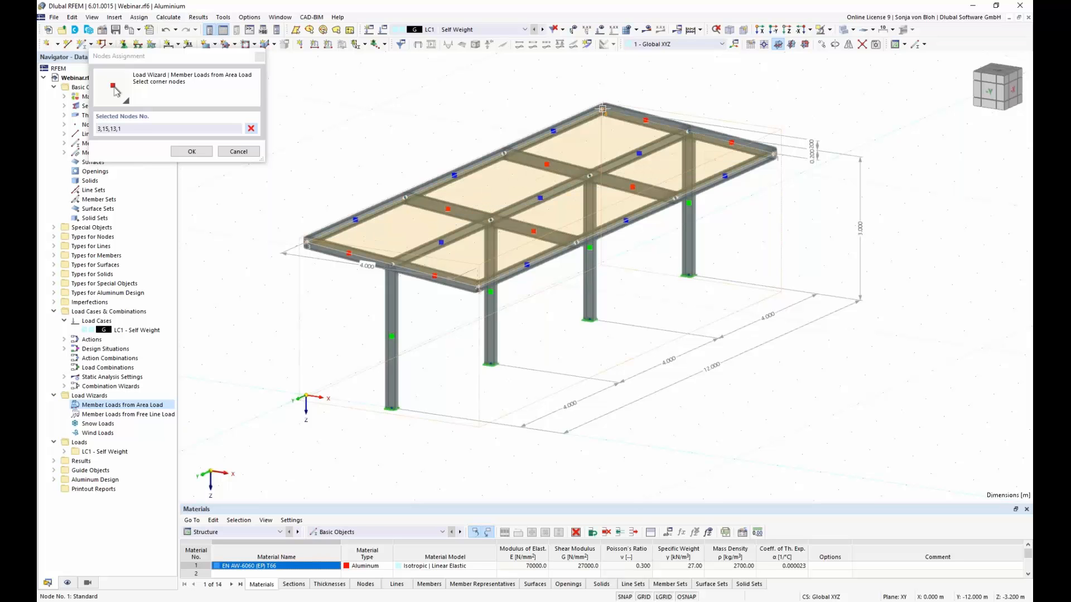
{"action": "left_click", "coordinate": [192, 153]}
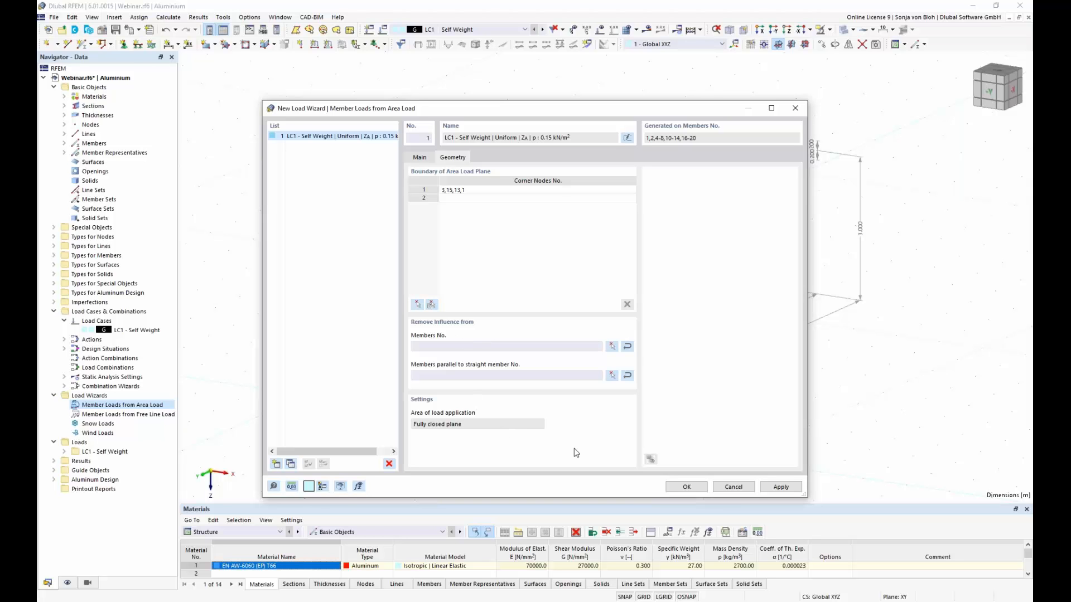
Step: Remove the load influence from members parallel to beam member 20 and confirm the area load wizard
{"action": "left_click", "coordinate": [612, 376]}
{"action": "left_click", "coordinate": [466, 286]}
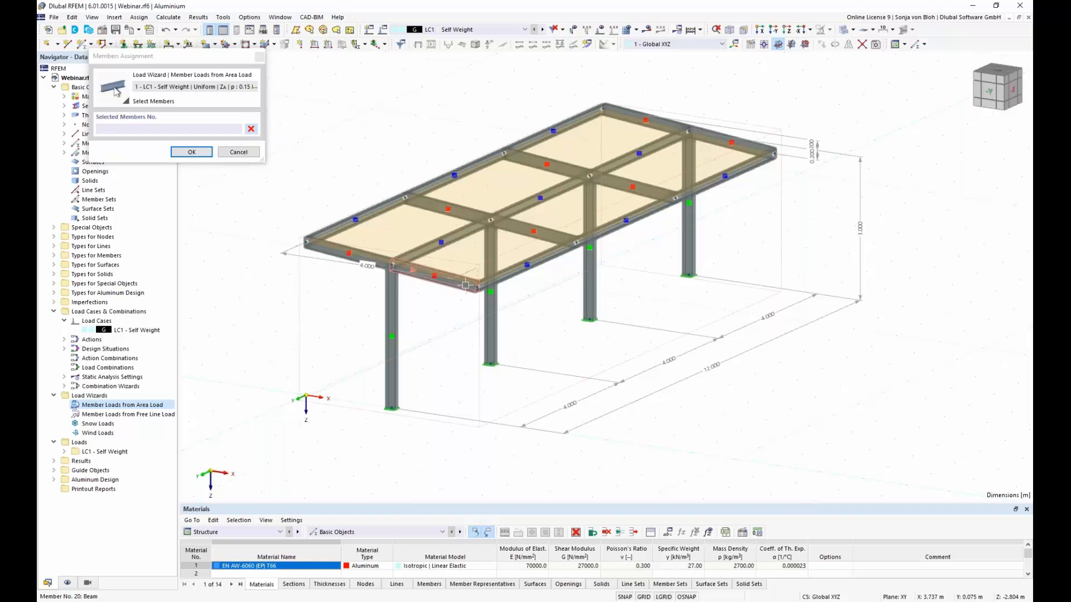
{"action": "left_click", "coordinate": [191, 152]}
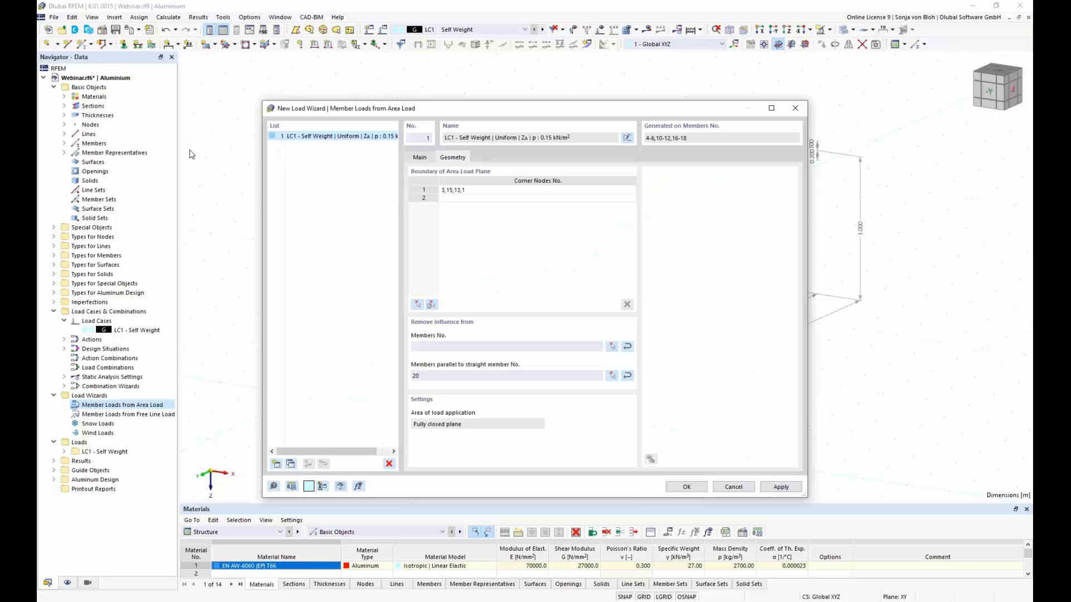
{"action": "left_click", "coordinate": [706, 488]}
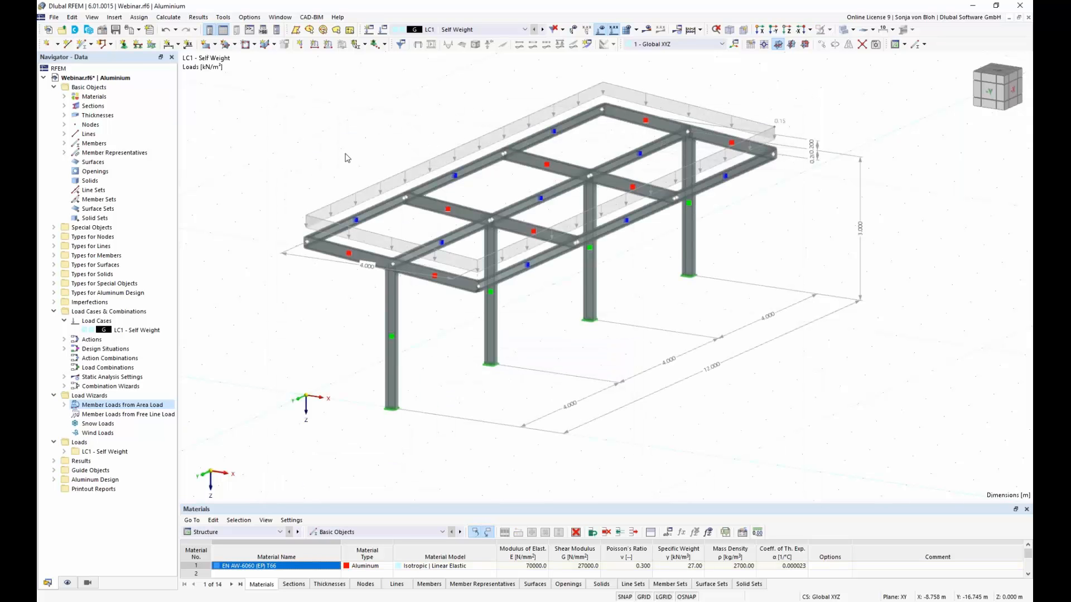
Step: Display the generated self-weight area load separately as individual member loads
{"action": "right_click", "coordinate": [369, 191]}
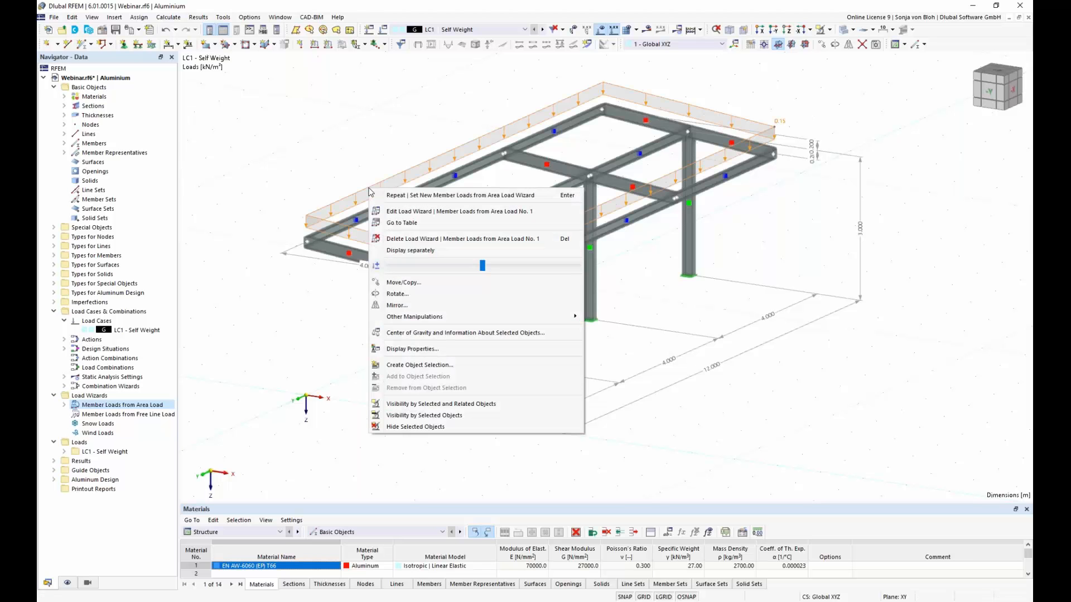
{"action": "left_click", "coordinate": [415, 251]}
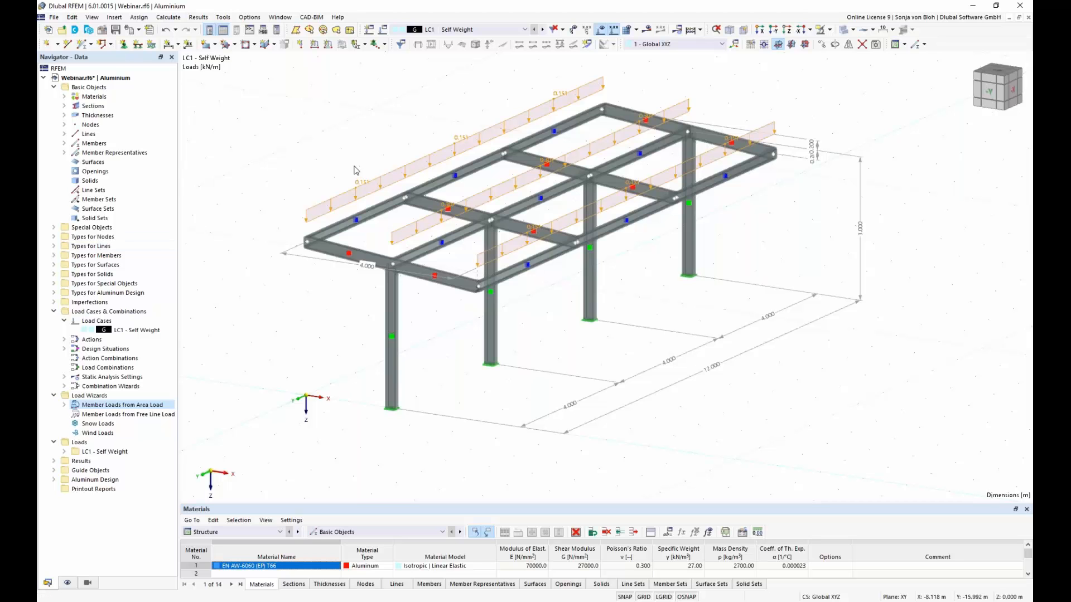
{"action": "left_click", "coordinate": [407, 268]}
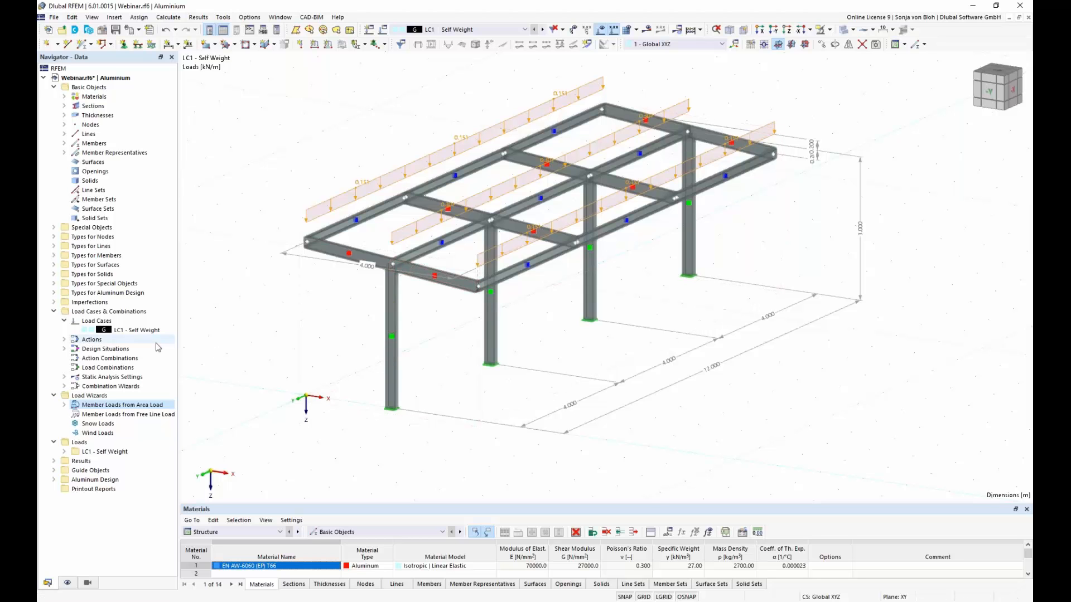
Step: Create load case LC2 named Snow with the action category Snow / Ice loads - H <= 1000 m
{"action": "right_click", "coordinate": [107, 326]}
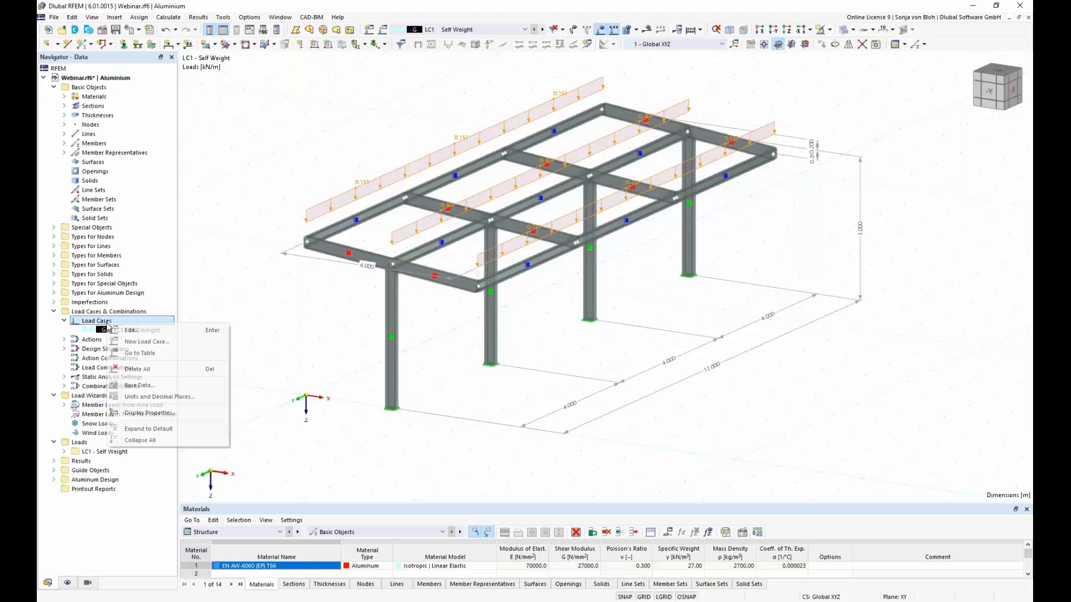
{"action": "left_click", "coordinate": [146, 342]}
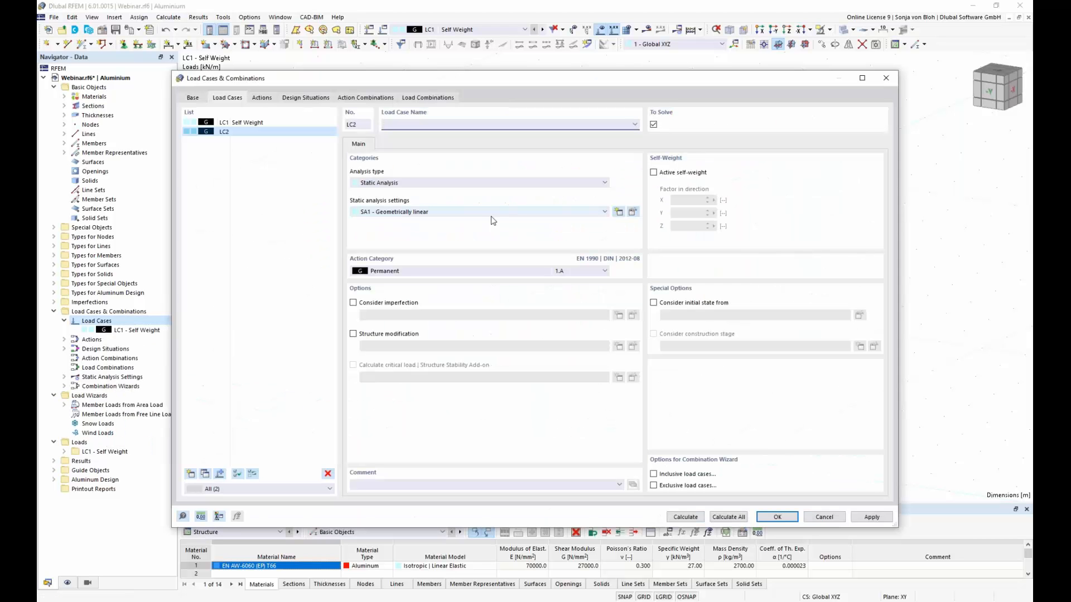
{"action": "type", "text": "Snow"}
{"action": "left_click", "coordinate": [605, 272]}
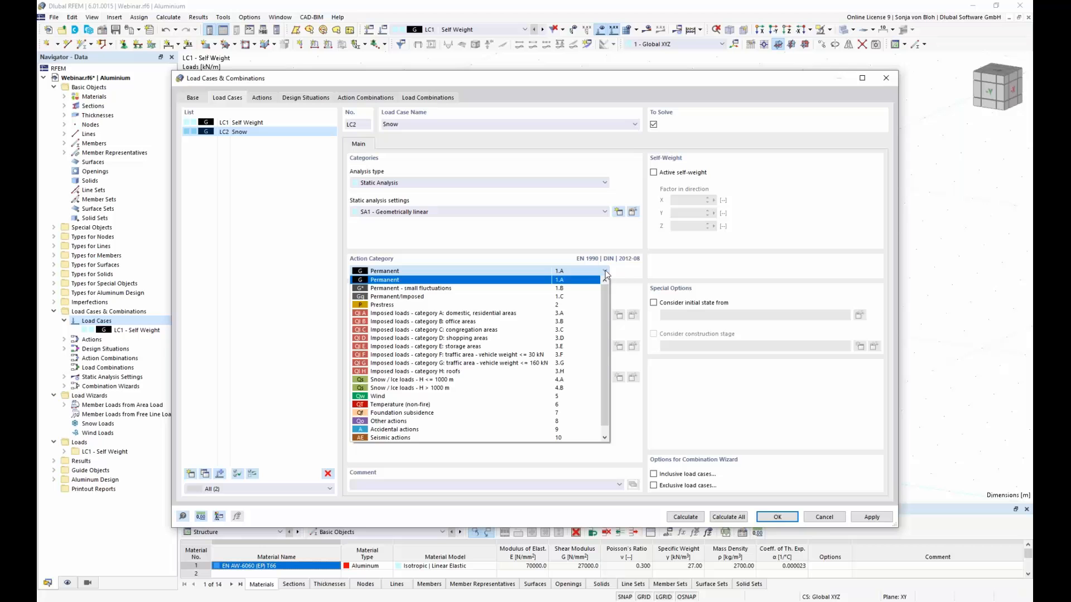
{"action": "left_click", "coordinate": [421, 383]}
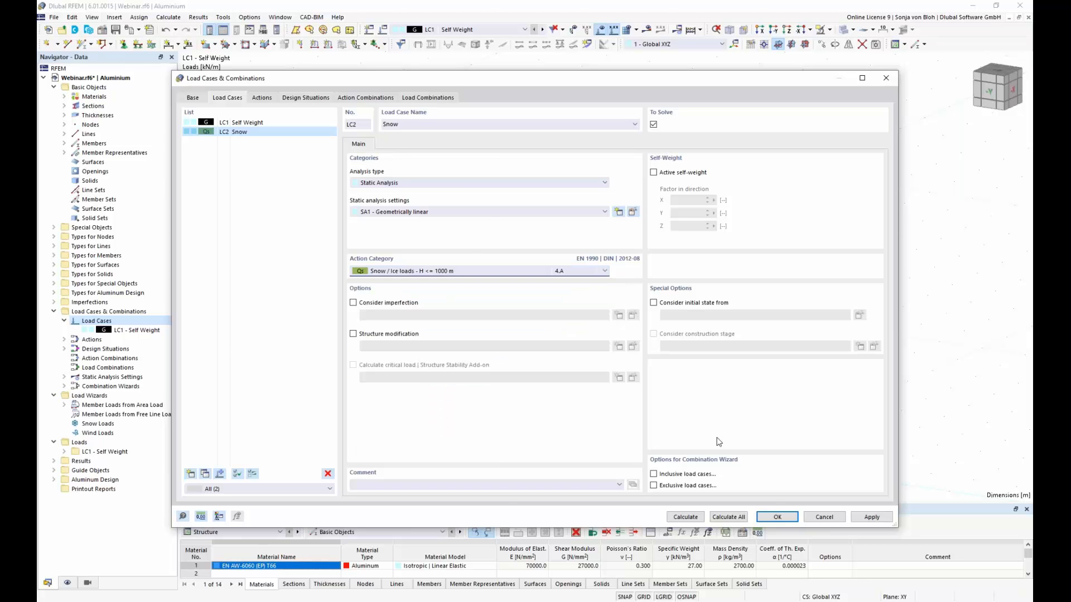
{"action": "left_click", "coordinate": [778, 518]}
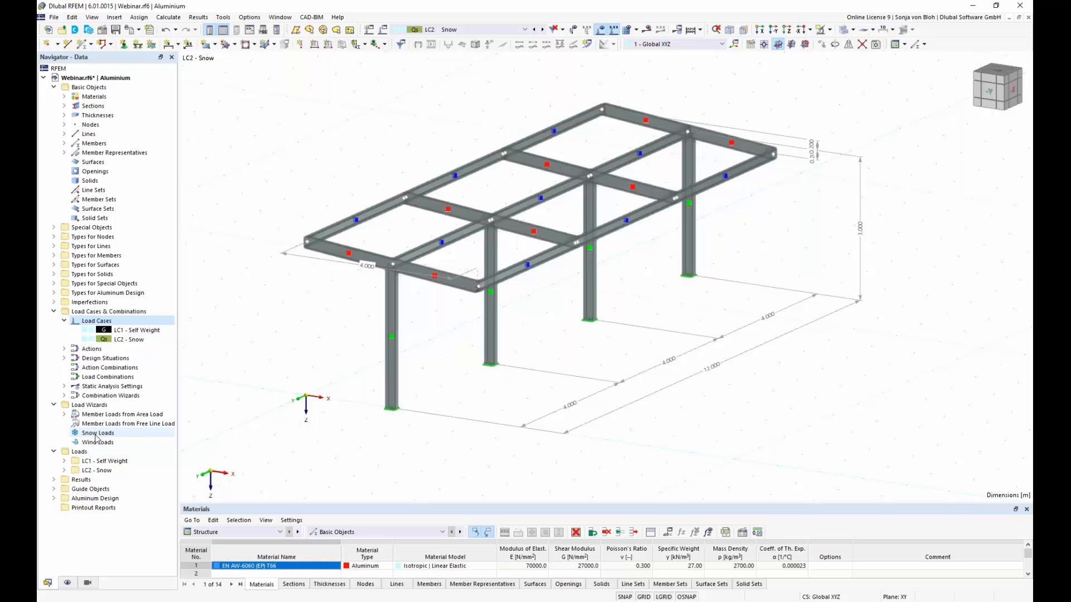
Step: Create a Snow Load wizard with the Flat/Monopitch roof type and roof corner nodes 3, 15, 13 and 1
{"action": "right_click", "coordinate": [96, 435]}
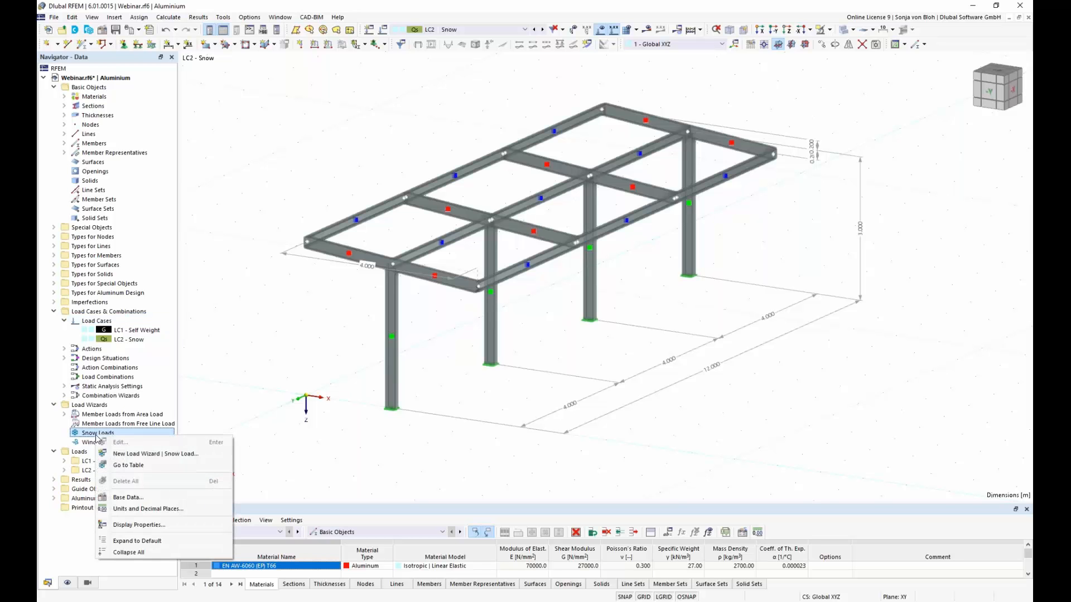
{"action": "left_click", "coordinate": [156, 455]}
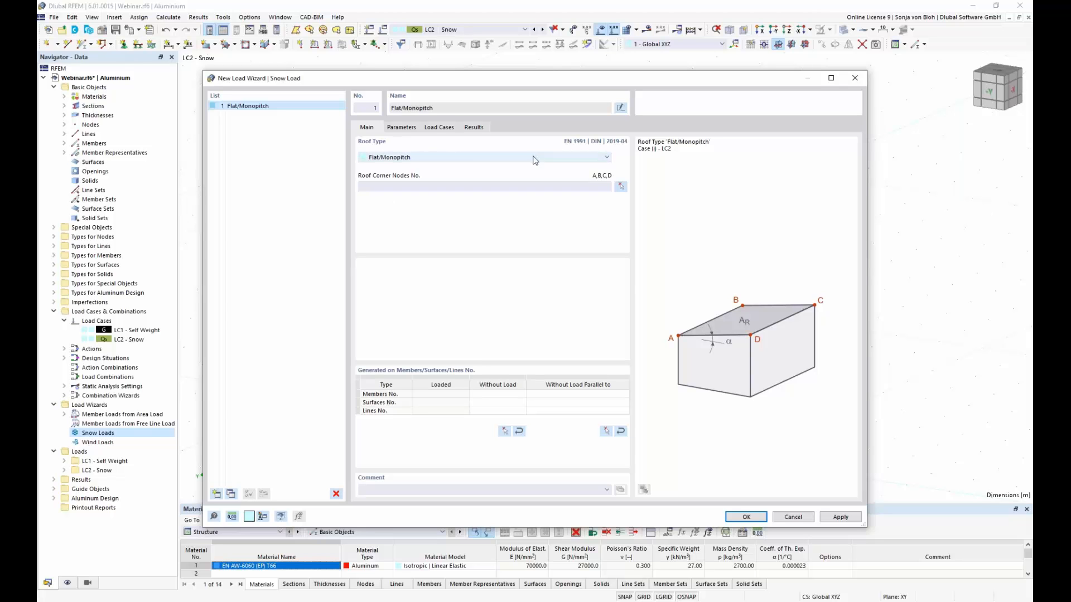
{"action": "left_click", "coordinate": [607, 159]}
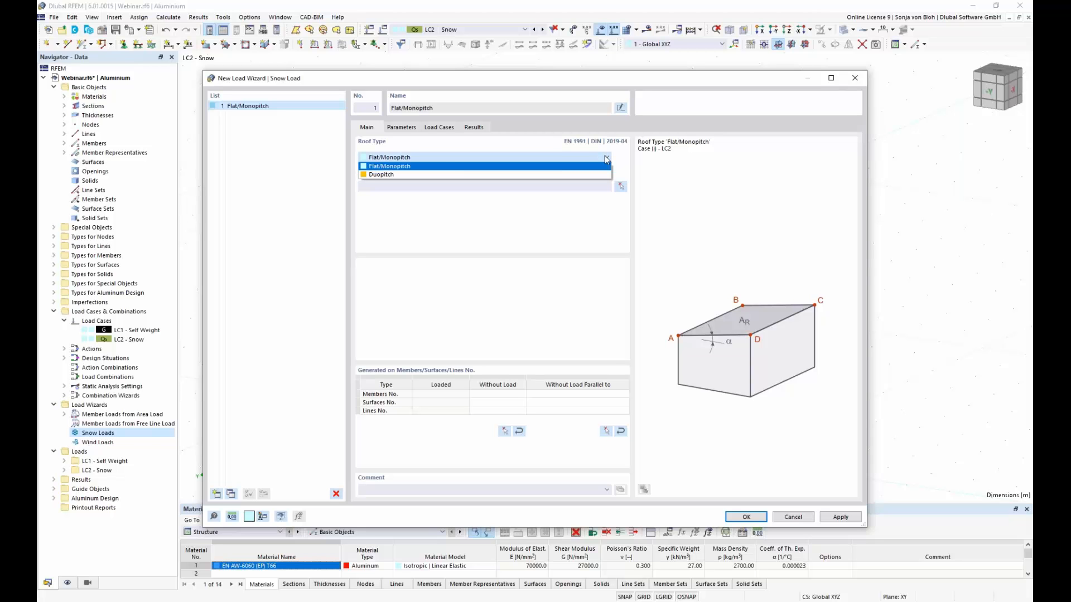
{"action": "left_click", "coordinate": [602, 166]}
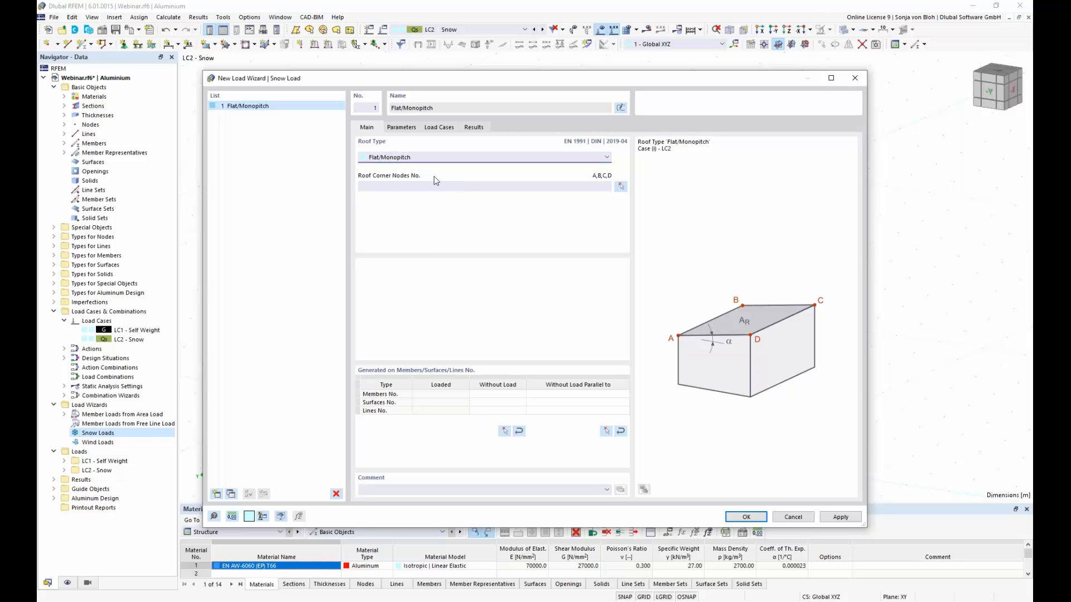
{"action": "left_click", "coordinate": [621, 187]}
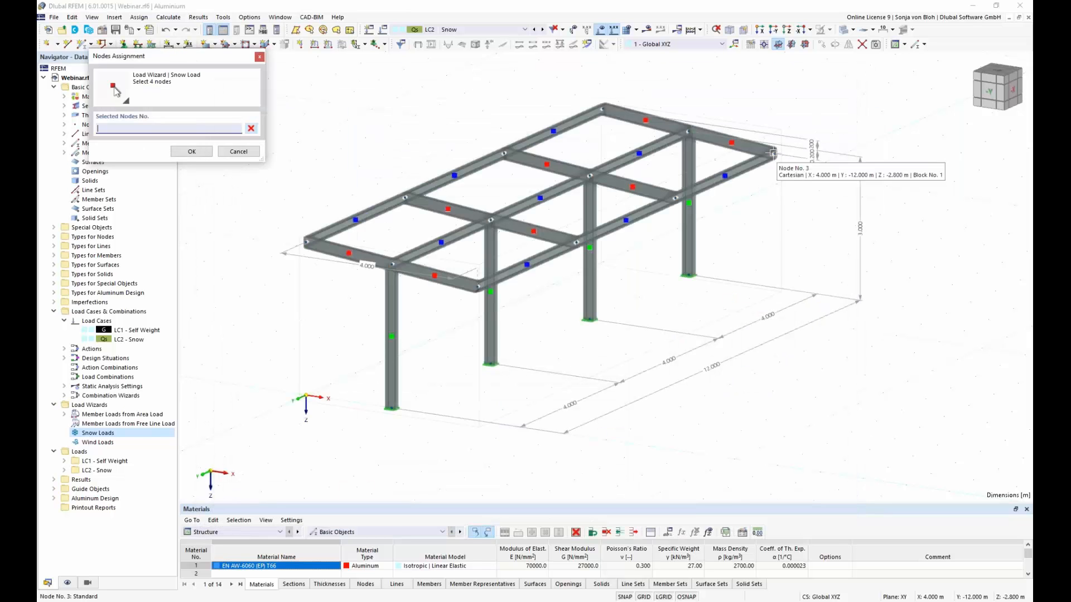
{"action": "left_click", "coordinate": [776, 155]}
{"action": "left_click", "coordinate": [483, 288]}
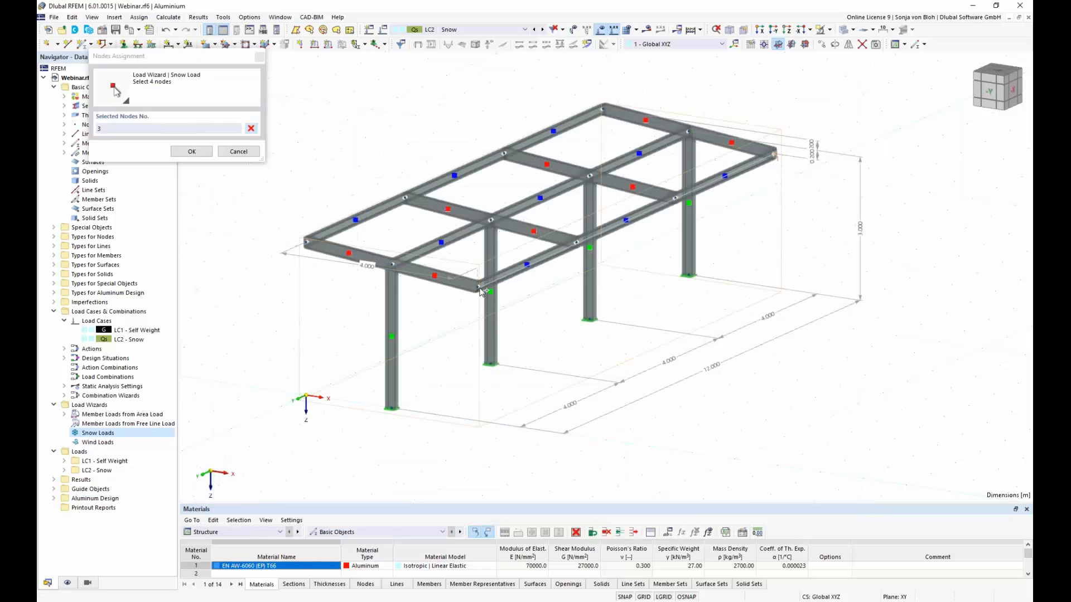
{"action": "left_click", "coordinate": [307, 241]}
{"action": "left_click", "coordinate": [603, 107]}
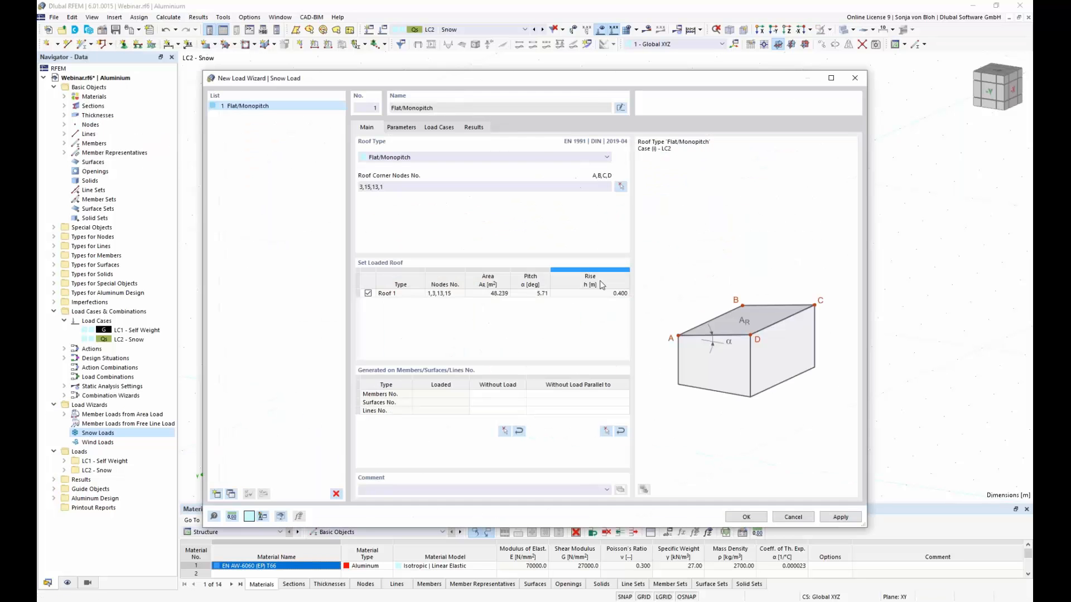
Step: Exclude members parallel to beam member 20 from the snow load and open the snow load parameters
{"action": "left_click", "coordinate": [606, 432]}
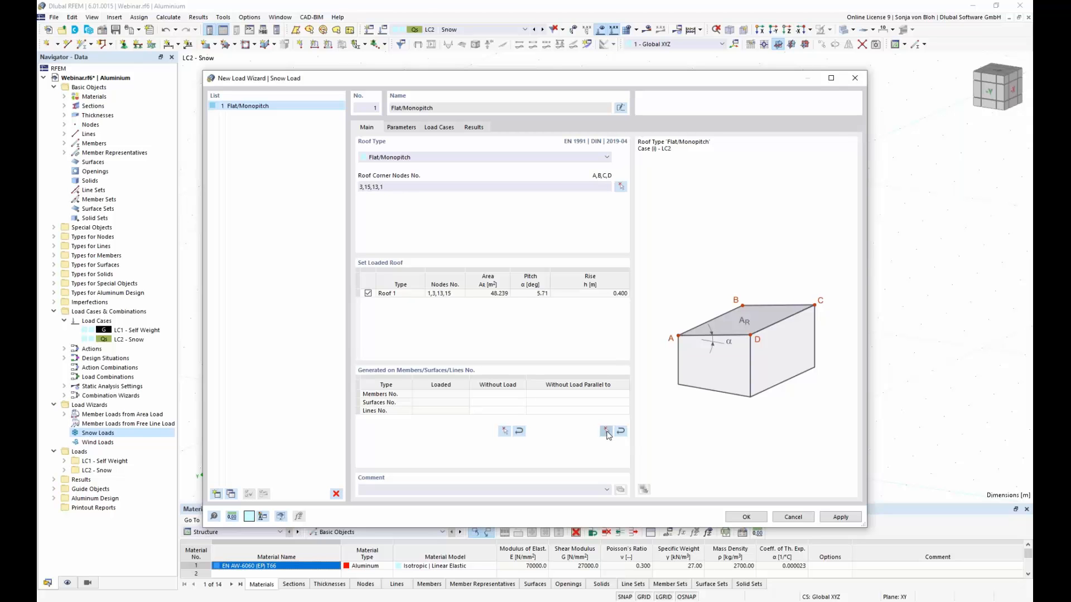
{"action": "left_click", "coordinate": [466, 284]}
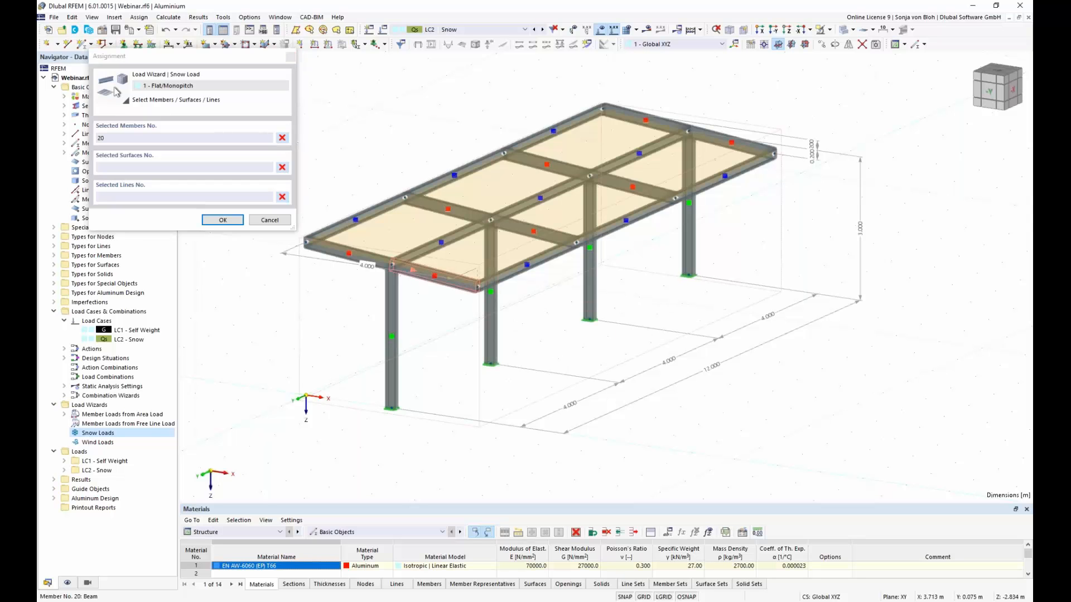
{"action": "left_click", "coordinate": [222, 220]}
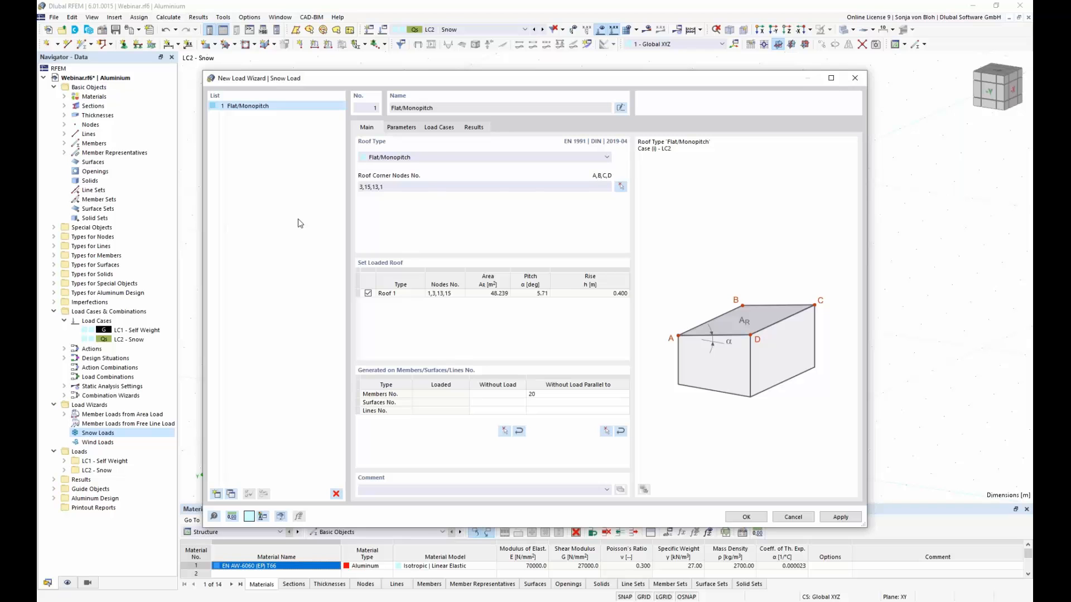
{"action": "left_click", "coordinate": [401, 127]}
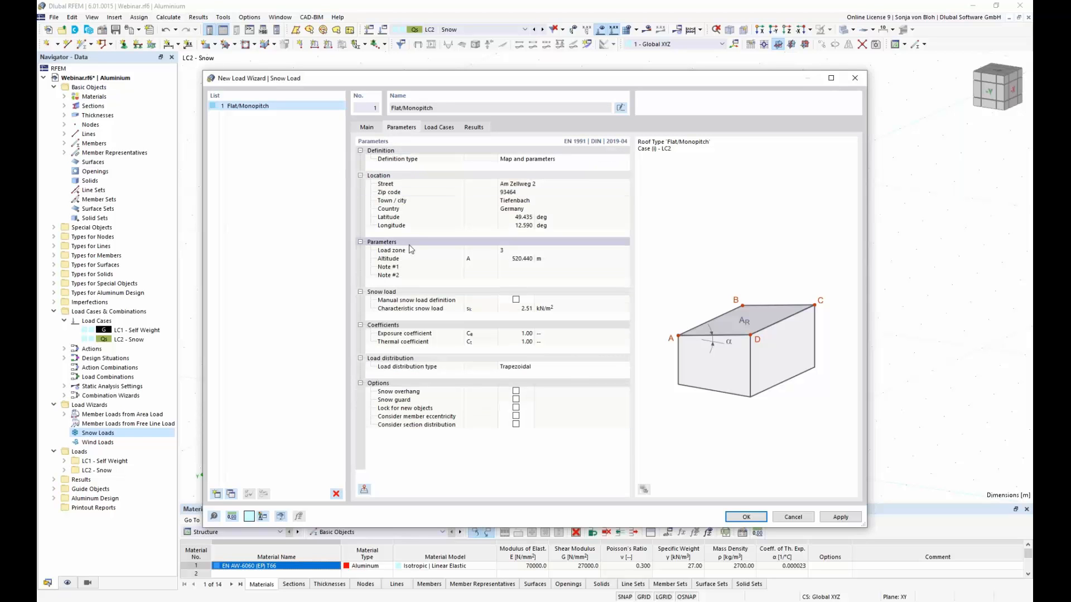
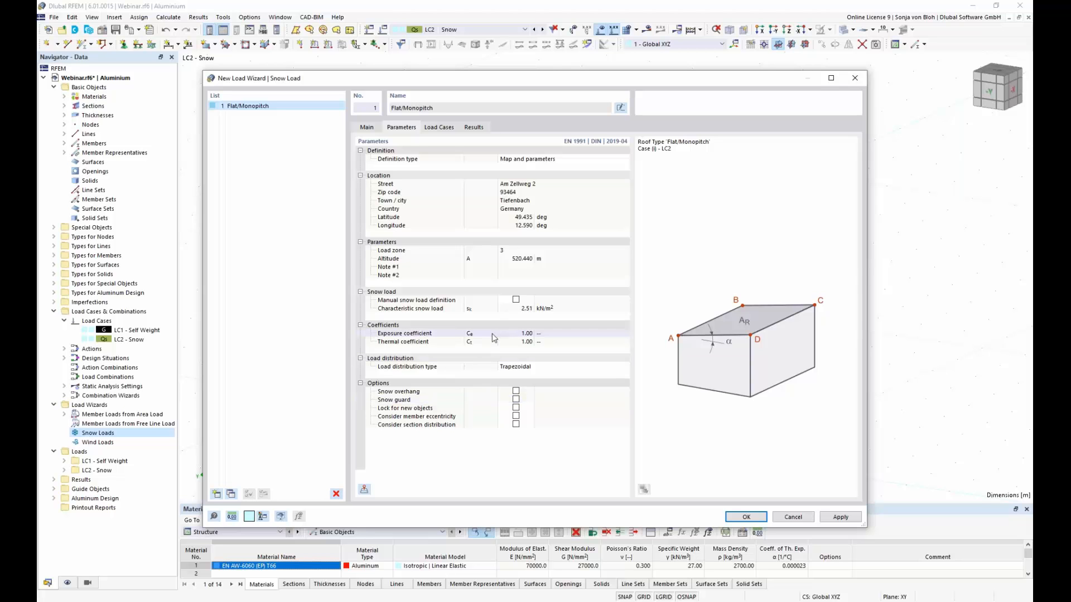
Step: Generate the snow load with the set parameters and display it separately as individual member loads
{"action": "left_click", "coordinate": [744, 518]}
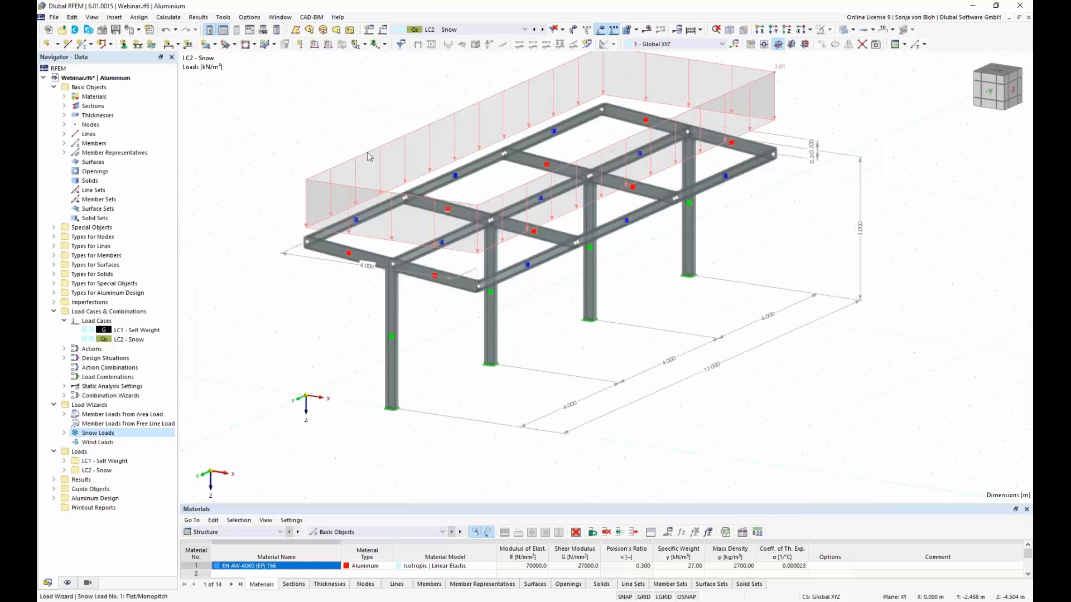
{"action": "right_click", "coordinate": [369, 157]}
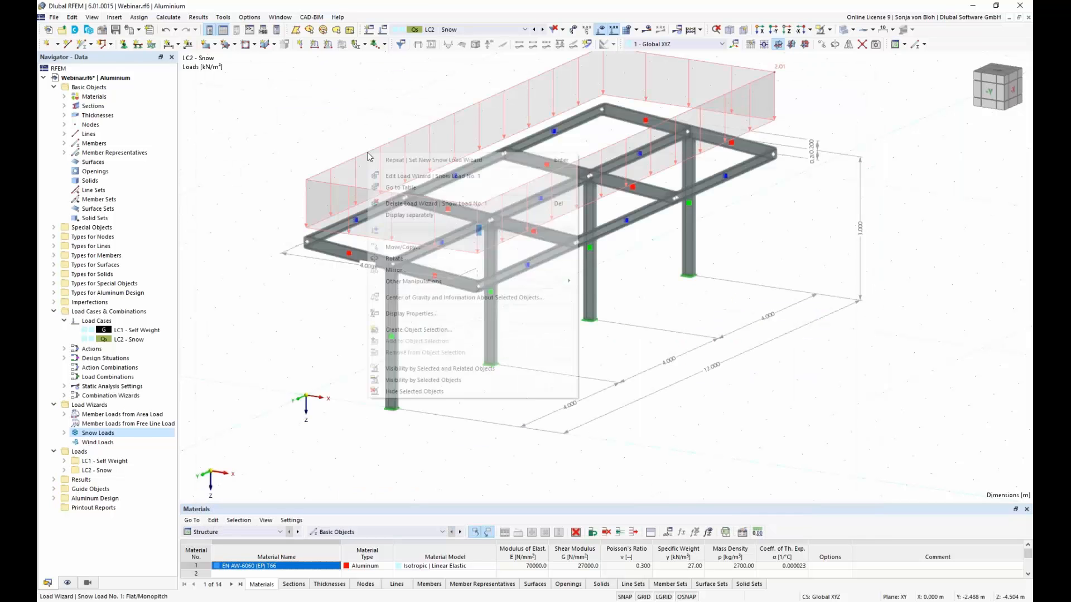
{"action": "left_click", "coordinate": [411, 215]}
{"action": "middle_click_drag", "start_coordinate": [439, 292], "coordinate": [424, 334]}
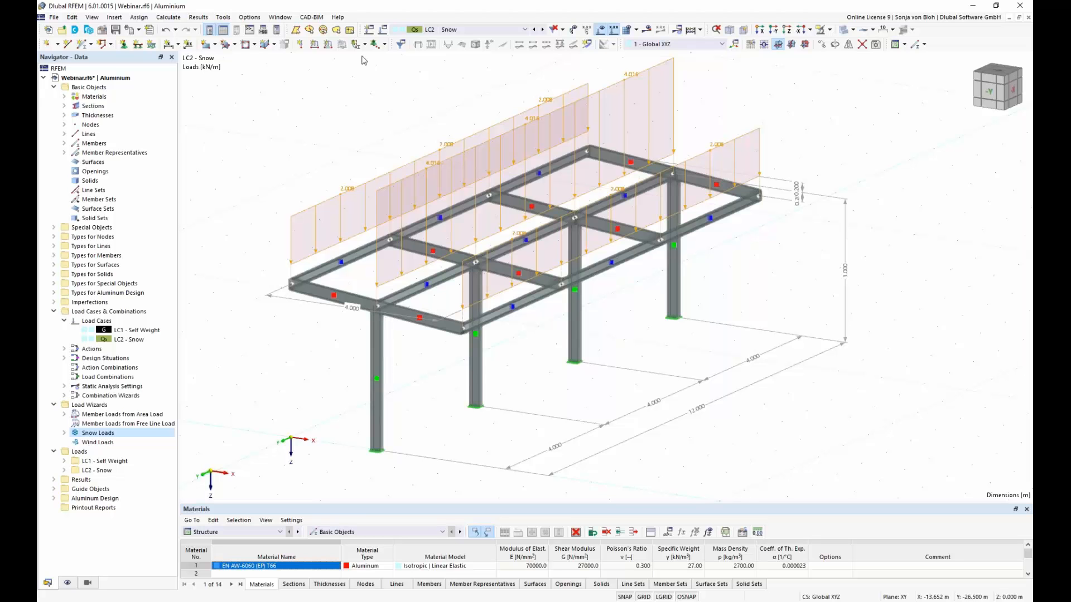
Step: Define a new uniform member force load in LC2 - Snow, global in Z on projected length, with magnitude 0.537 kN/m
{"action": "left_click", "coordinate": [329, 45]}
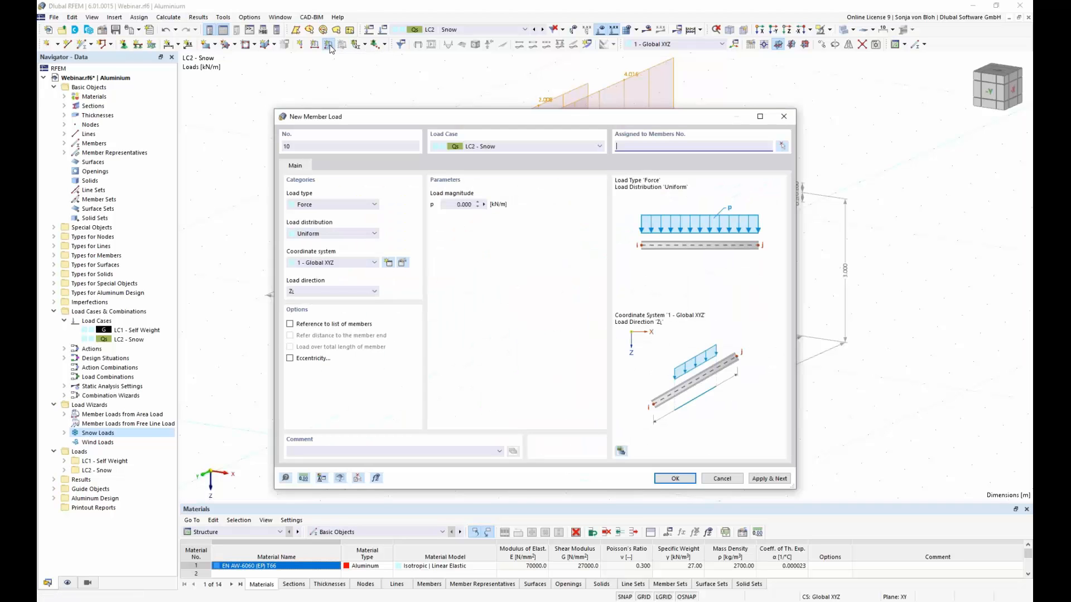
{"action": "left_click", "coordinate": [375, 292]}
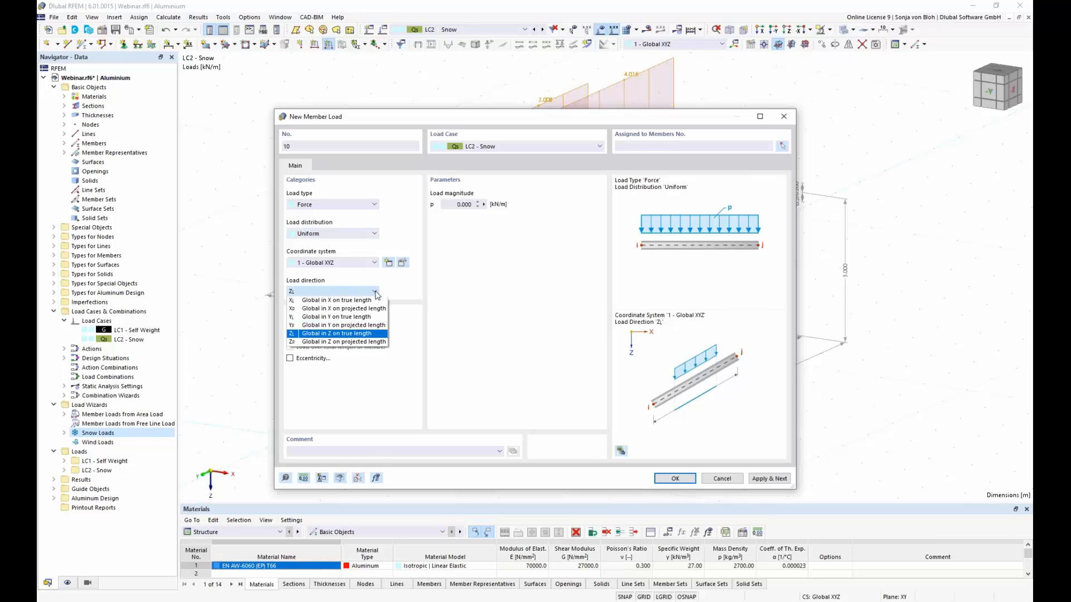
{"action": "left_click", "coordinate": [356, 343]}
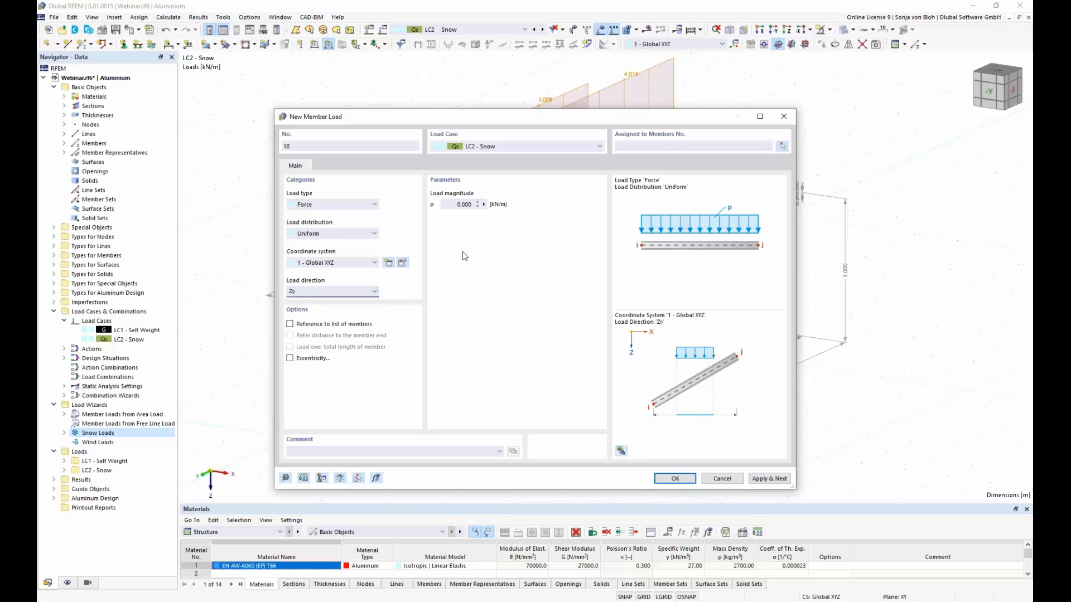
{"action": "left_click", "coordinate": [459, 205]}
{"action": "double_click", "coordinate": [458, 205]}
{"action": "type", "text": "0,537"}
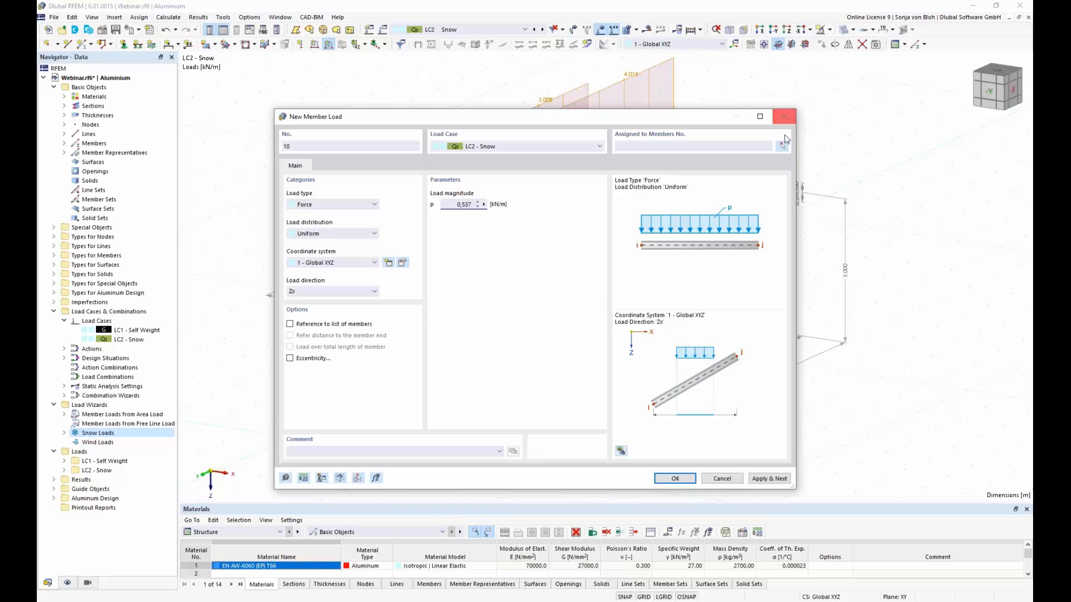
Step: Assign the new snow member load to the front edge beams, members 6, 12 and 18, and create it
{"action": "left_click", "coordinate": [782, 145]}
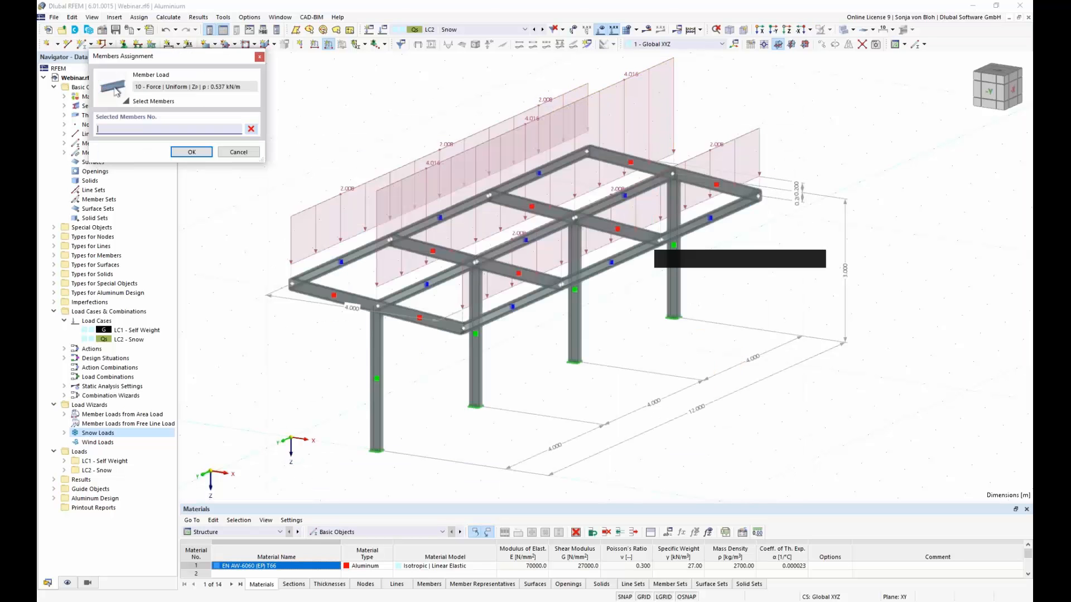
{"action": "left_click", "coordinate": [527, 300]}
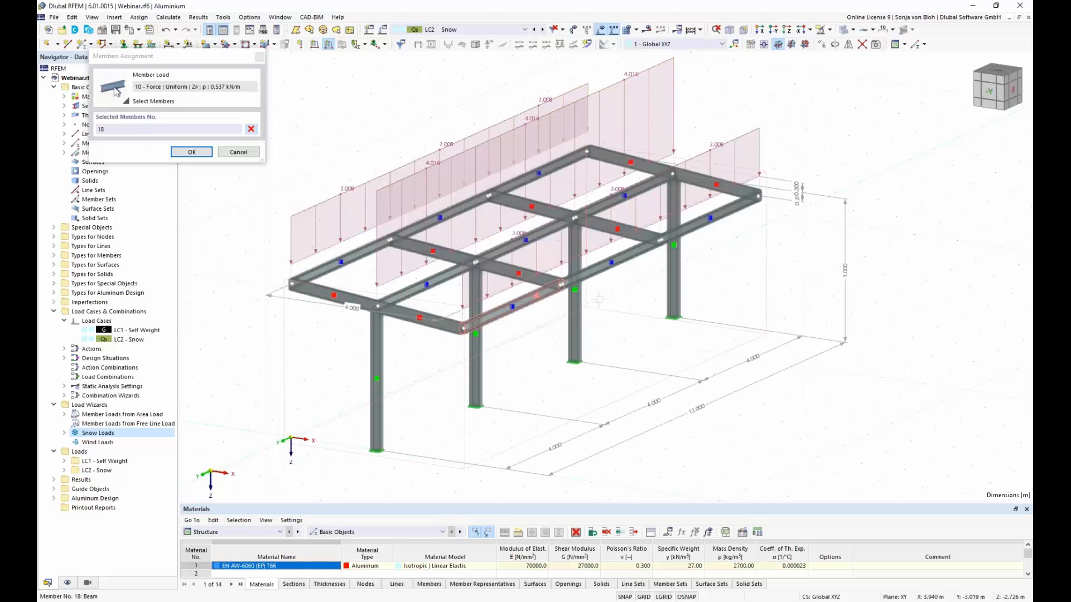
{"action": "left_click", "coordinate": [614, 261]}
{"action": "left_click", "coordinate": [692, 227]}
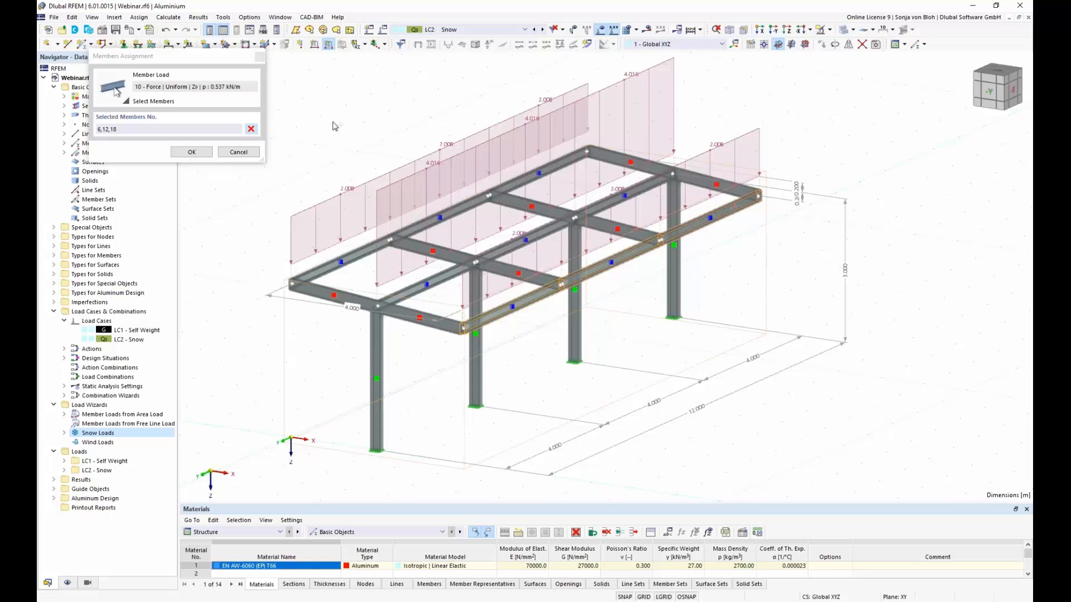
{"action": "left_click", "coordinate": [191, 152]}
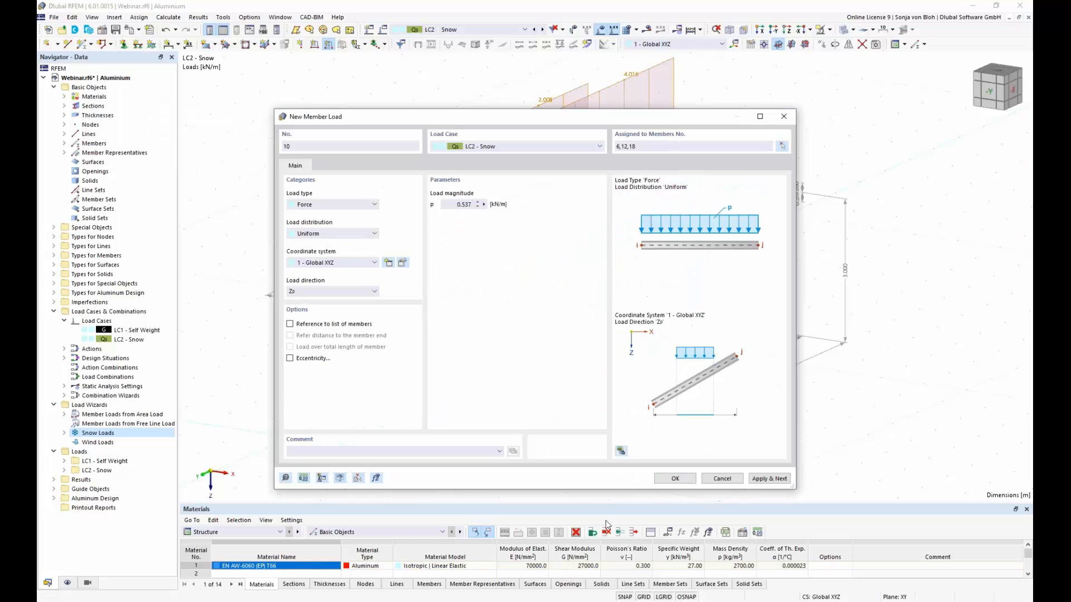
{"action": "left_click", "coordinate": [675, 479]}
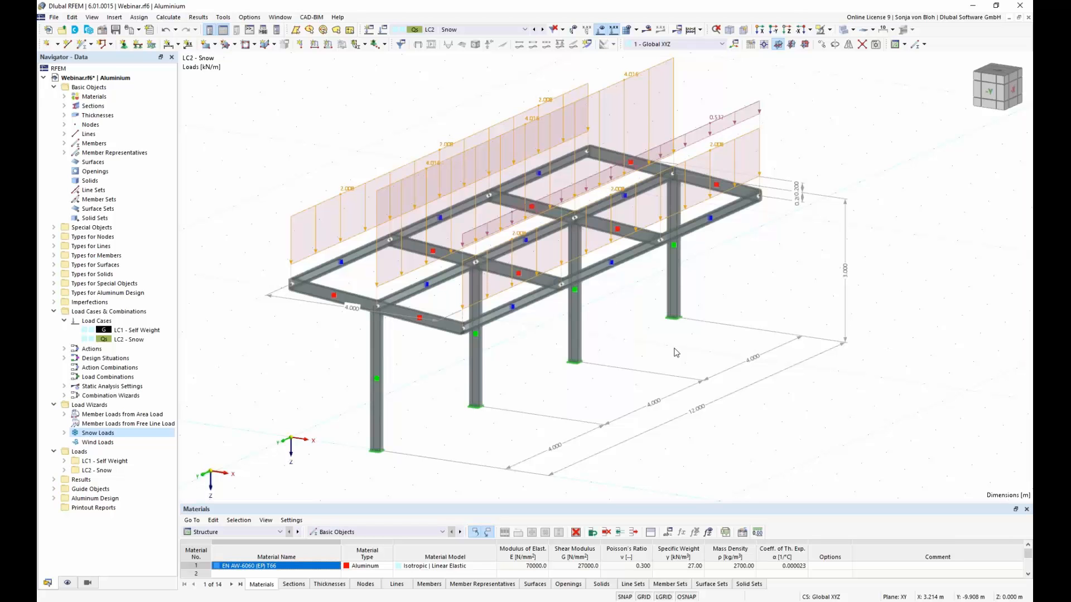
Step: Switch to the browser to review the Dlubal article on wind loads for canopy roofs per EN 1991-1-4, and return to RFEM
{"action": "left_click", "coordinate": [84, 444]}
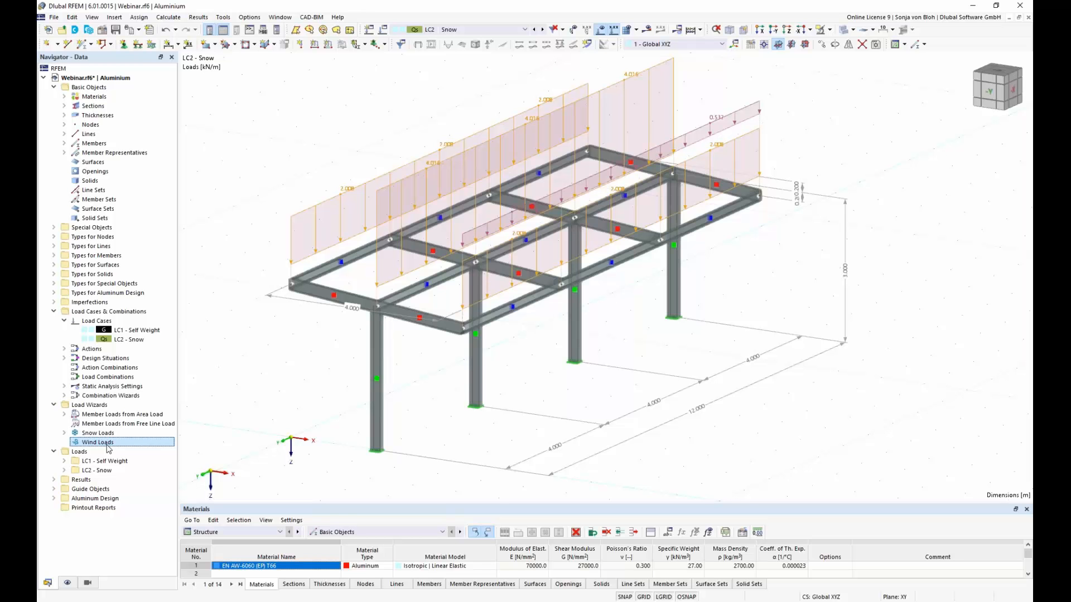
{"action": "left_click", "coordinate": [181, 563]}
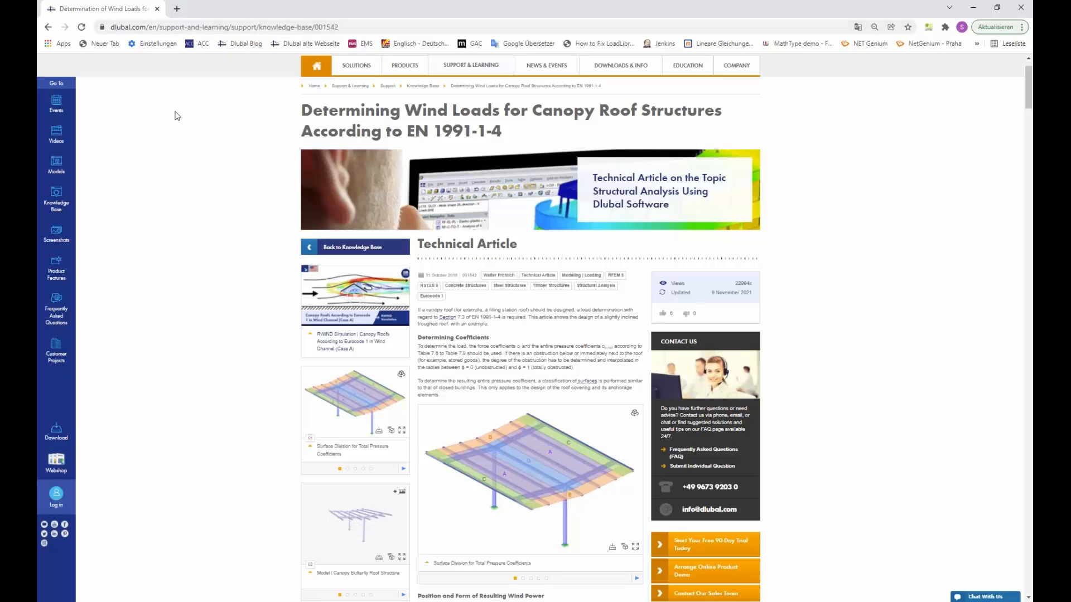
{"action": "scroll", "coordinate": [393, 350], "scroll_direction": "up", "scroll_amount": 2}
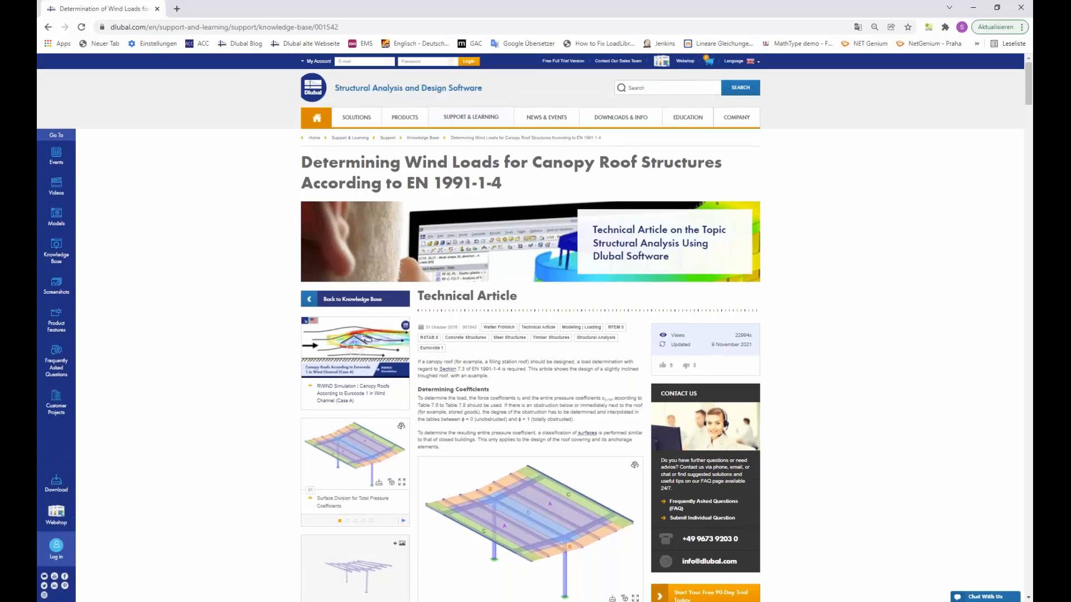
{"action": "mouse_move", "coordinate": [469, 118]}
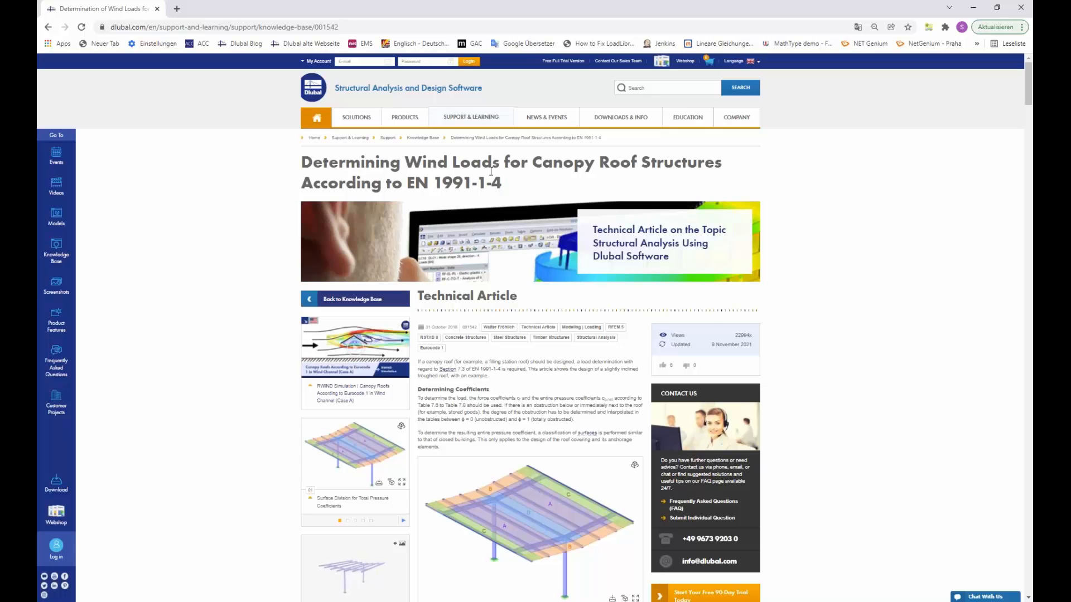
{"action": "scroll", "coordinate": [720, 378], "scroll_direction": "down", "scroll_amount": 10}
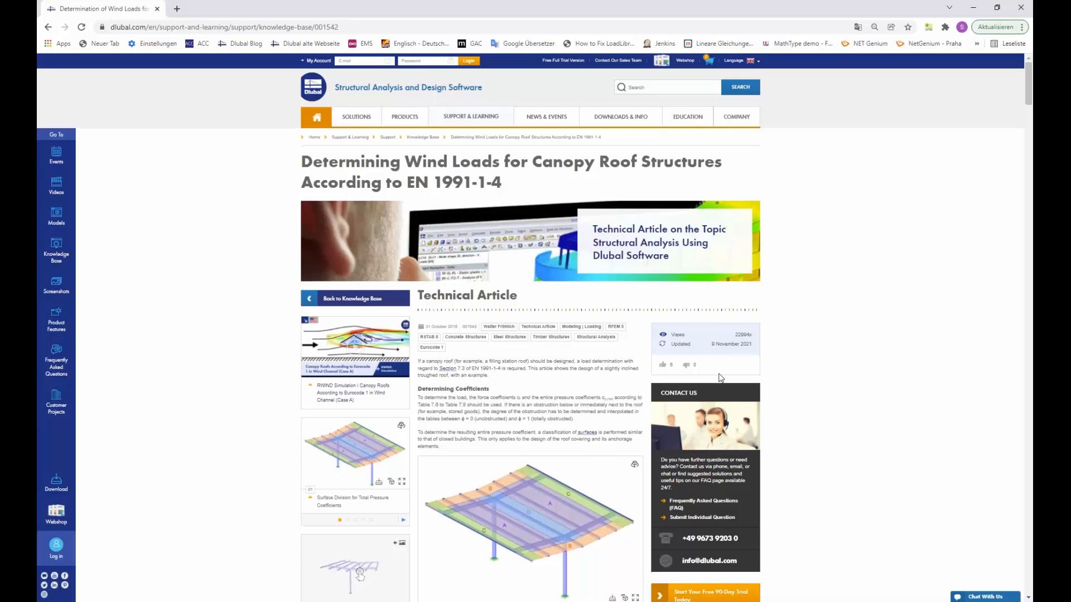
{"action": "scroll", "coordinate": [591, 346], "scroll_direction": "down", "scroll_amount": 3}
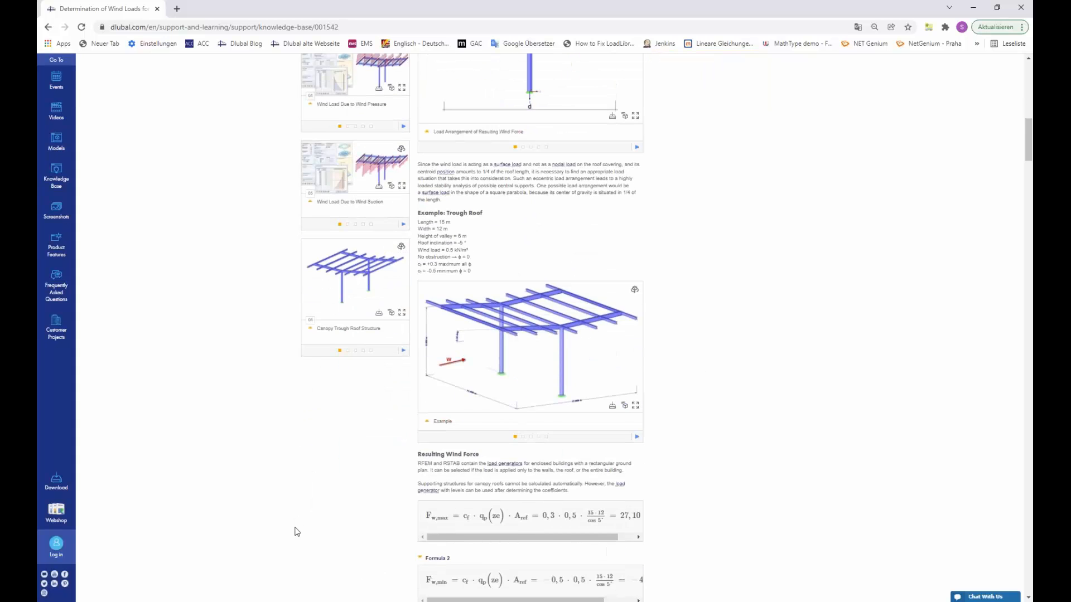
{"action": "mouse_move", "coordinate": [256, 600]}
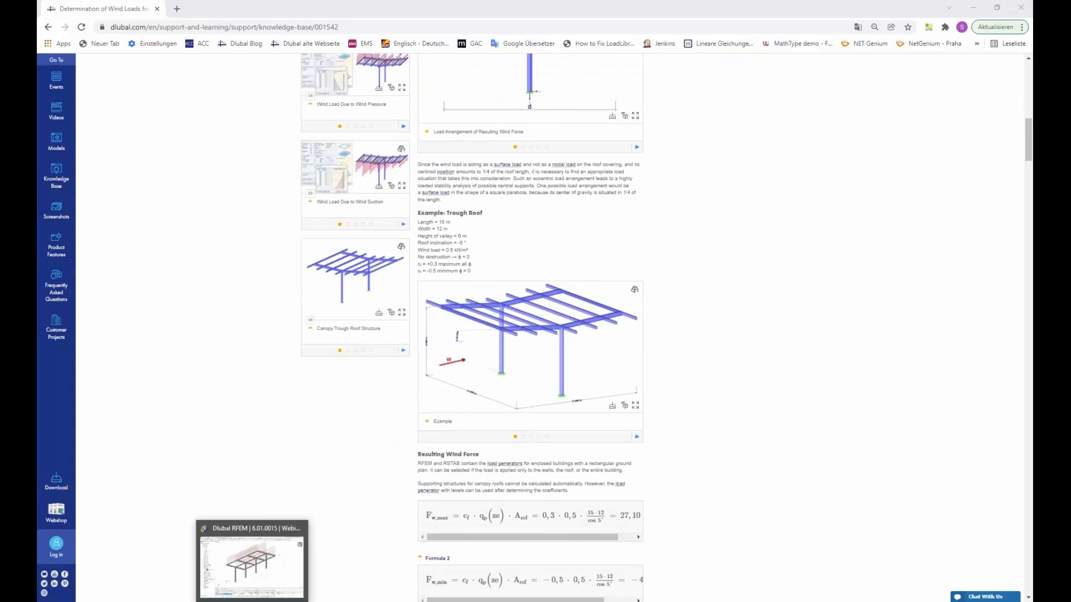
{"action": "left_click", "coordinate": [263, 561]}
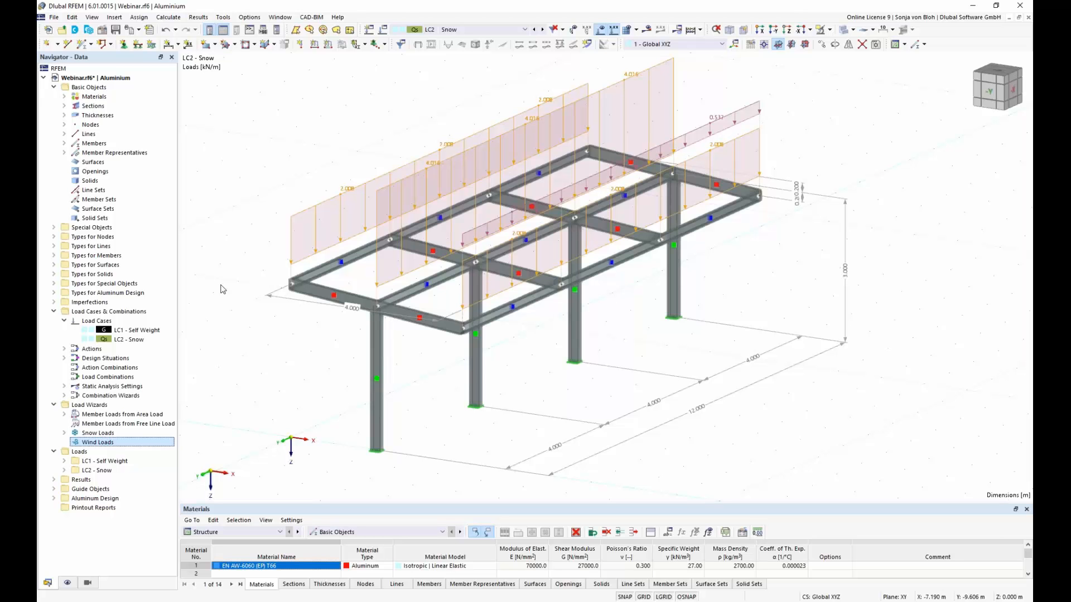
Step: Create load case LC3 named "Wind pressure in +X" with the action category Wind
{"action": "right_click", "coordinate": [94, 323]}
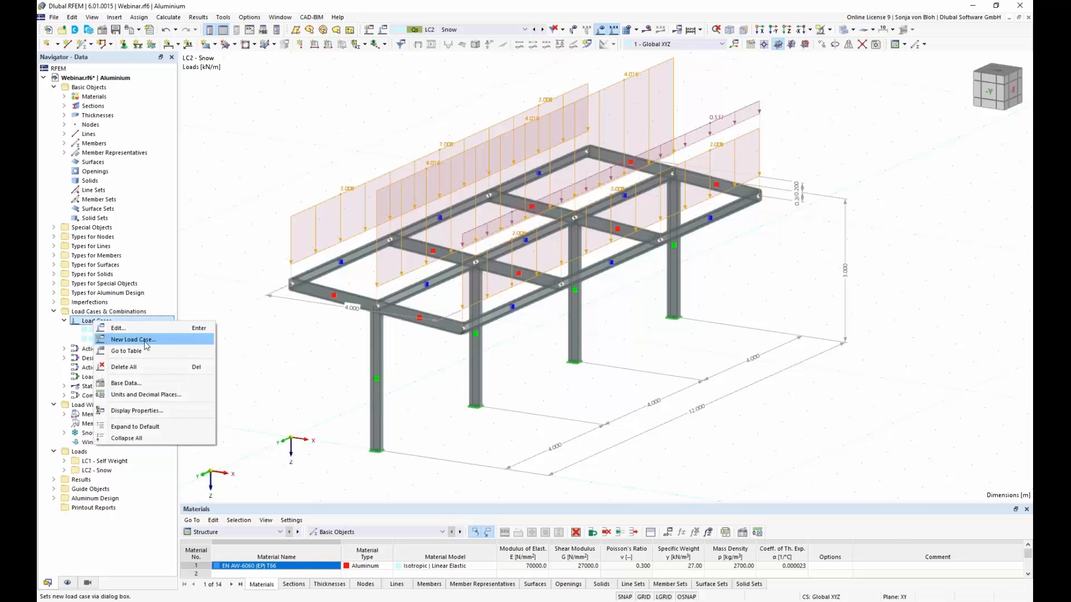
{"action": "left_click", "coordinate": [133, 339]}
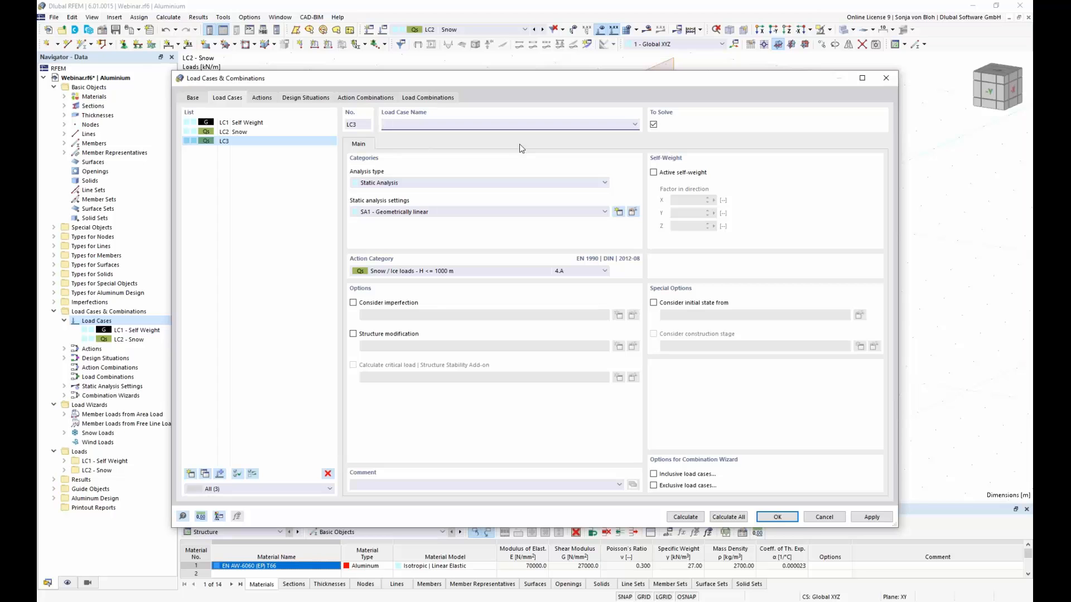
{"action": "type", "text": "Wind pressure in +X"}
{"action": "left_click", "coordinate": [604, 271]}
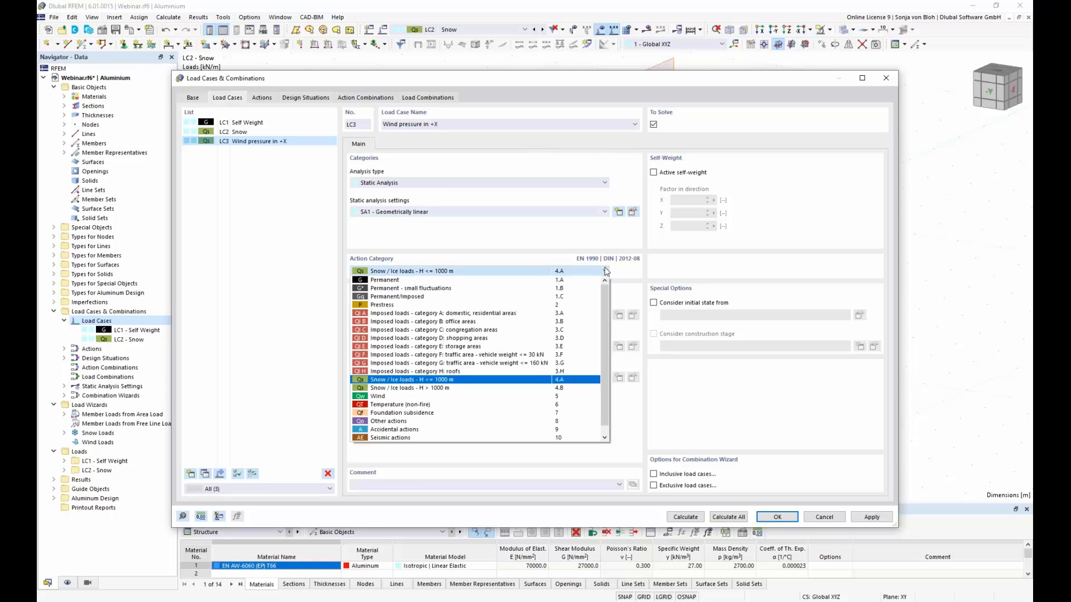
{"action": "left_click", "coordinate": [390, 396]}
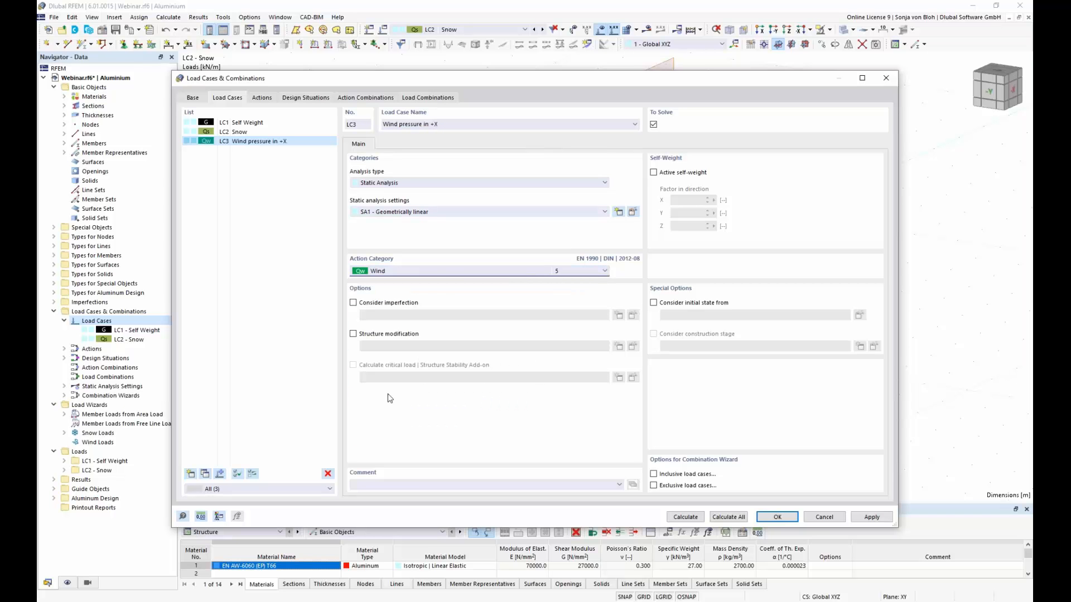
{"action": "left_click", "coordinate": [777, 517]}
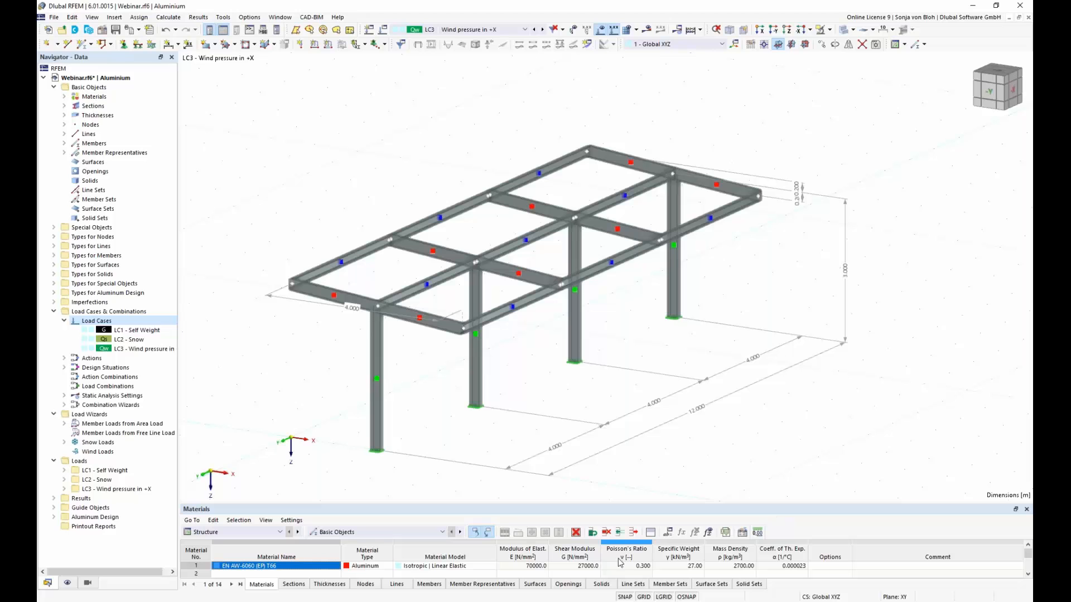
Step: Start a new Member Loads from Area Load wizard for LC3 with distribution Varying in X and coordinate system Local z
{"action": "right_click", "coordinate": [116, 429]}
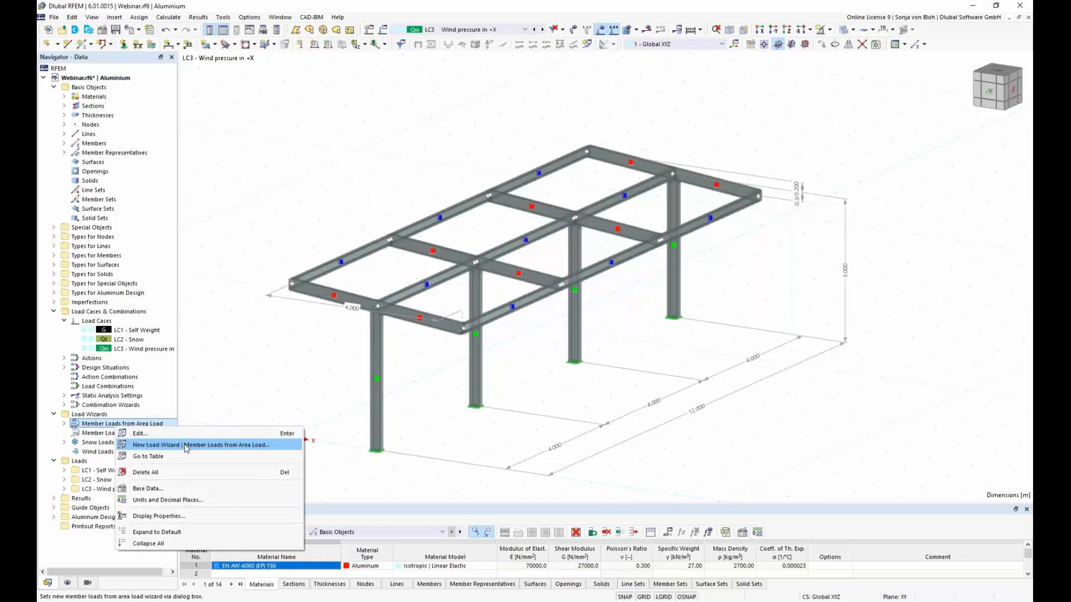
{"action": "left_click", "coordinate": [186, 447]}
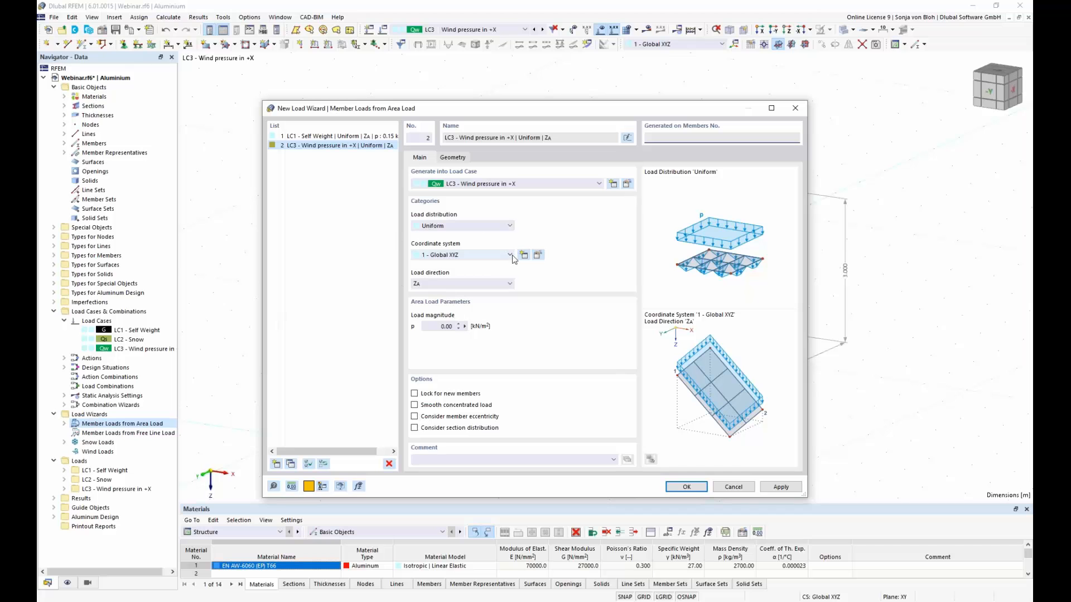
{"action": "left_click", "coordinate": [510, 226]}
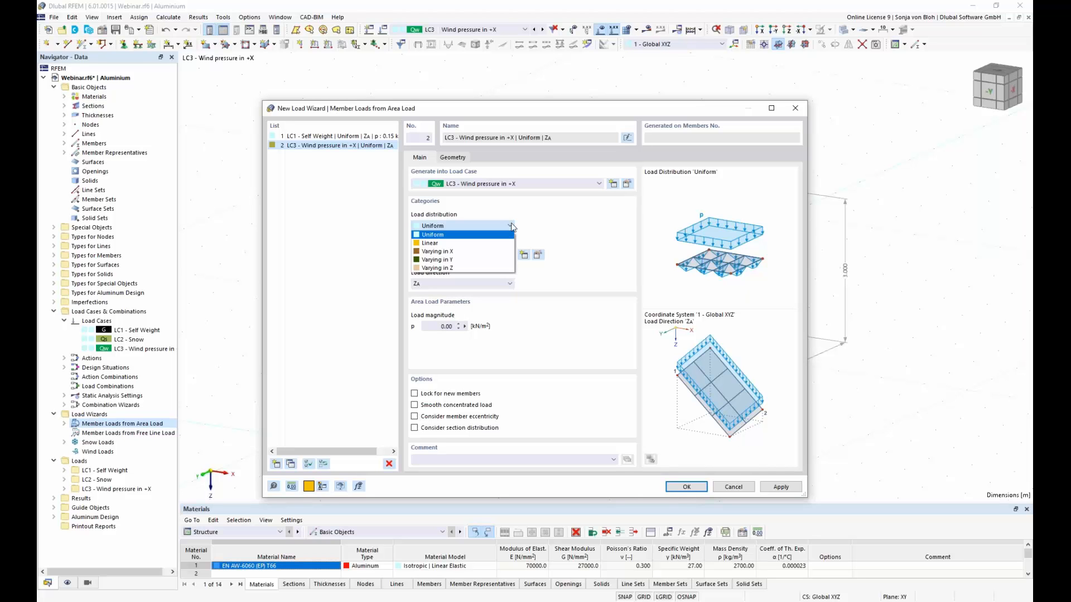
{"action": "left_click", "coordinate": [487, 253]}
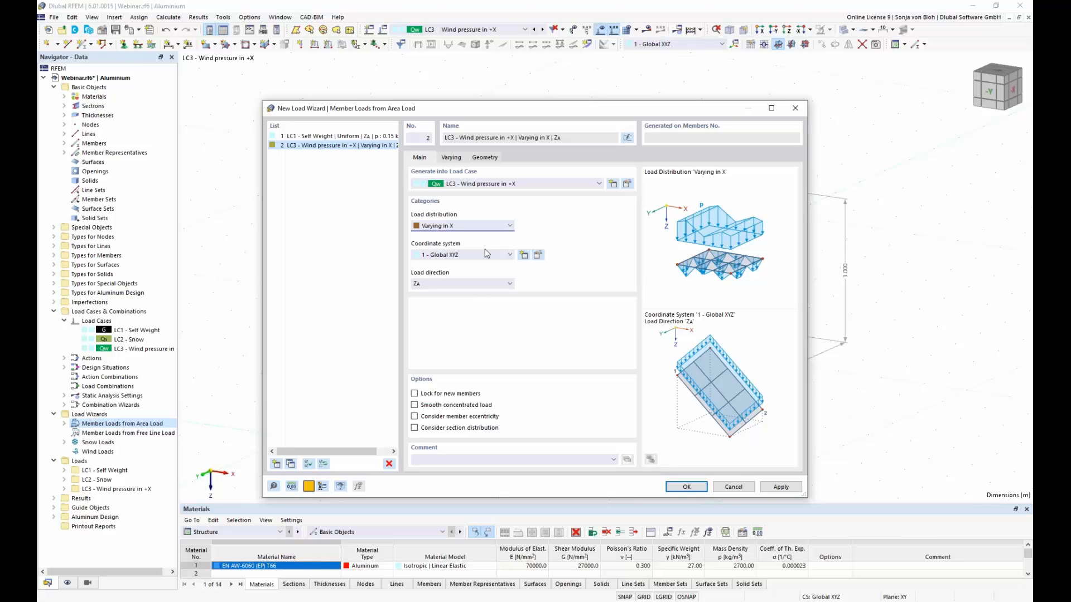
{"action": "left_click", "coordinate": [510, 255]}
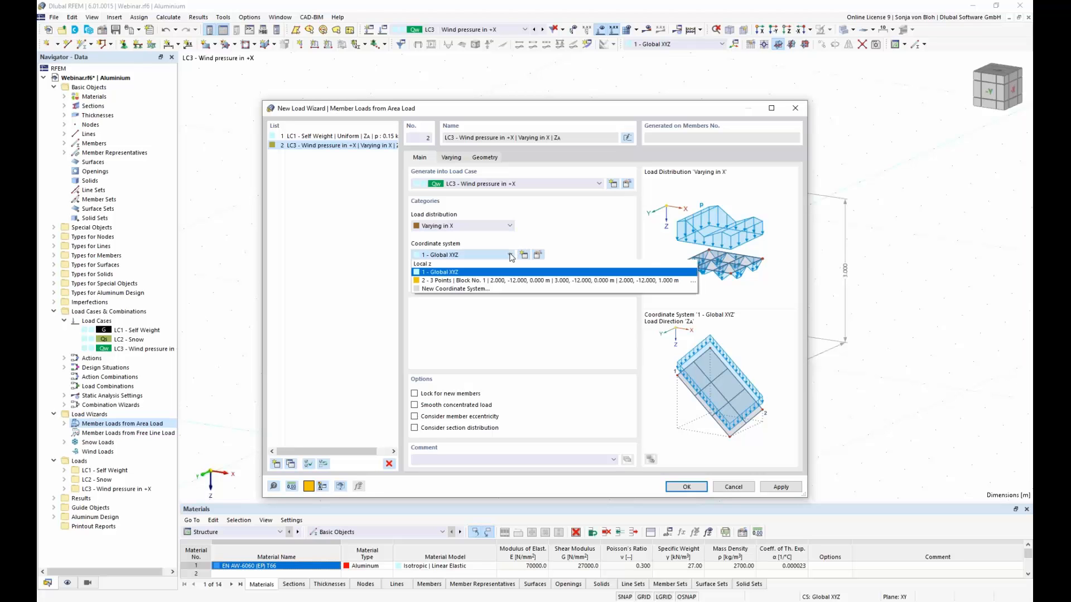
{"action": "left_click", "coordinate": [498, 264]}
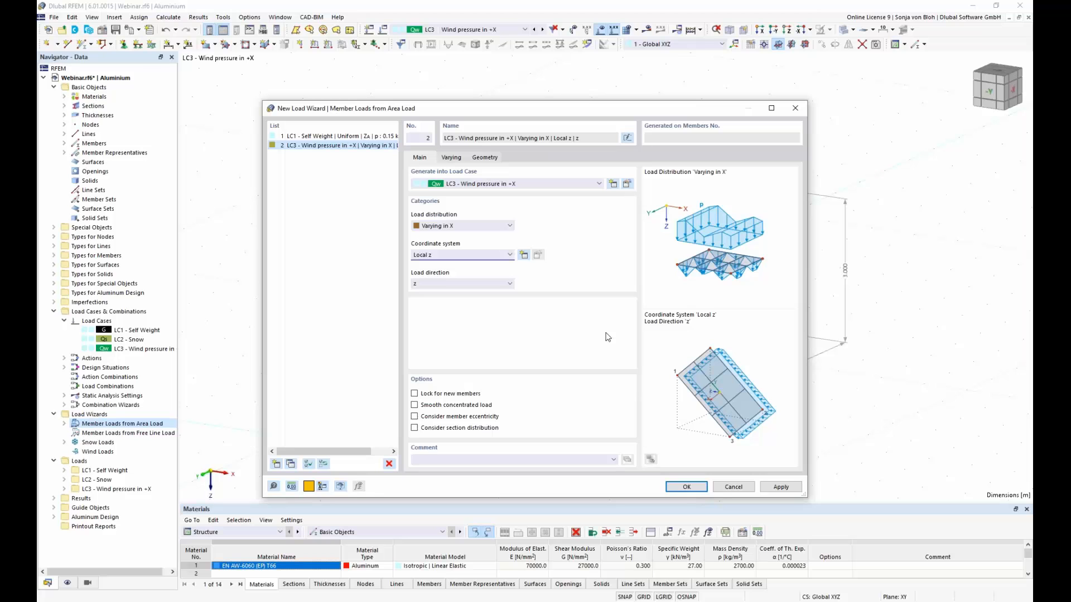
Step: Open the wizard's varying load parameters, switch to the Excel wind load workbook and copy the wind pressure in +X values from A10:C26
{"action": "left_click", "coordinate": [451, 158]}
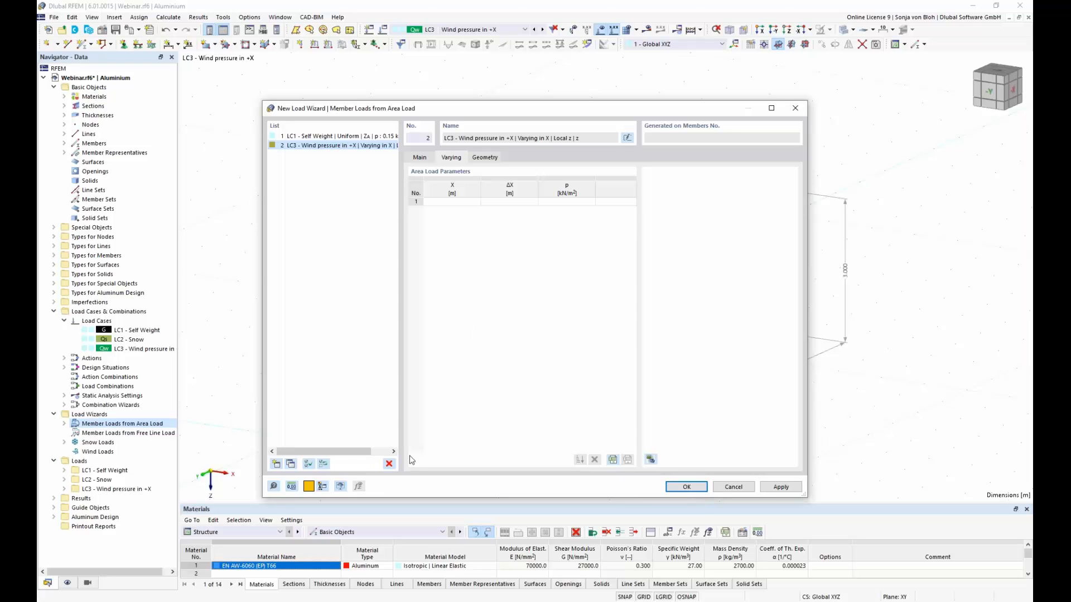
{"action": "left_click", "coordinate": [296, 601]}
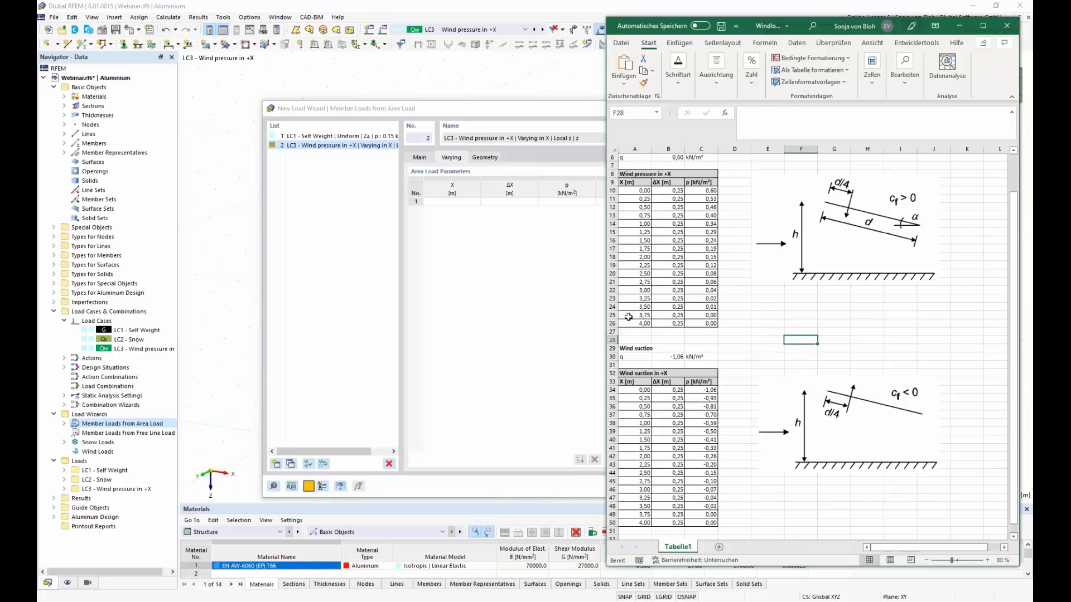
{"action": "left_click", "coordinate": [641, 191]}
{"action": "left_click_drag", "start_coordinate": [641, 193], "coordinate": [709, 324]}
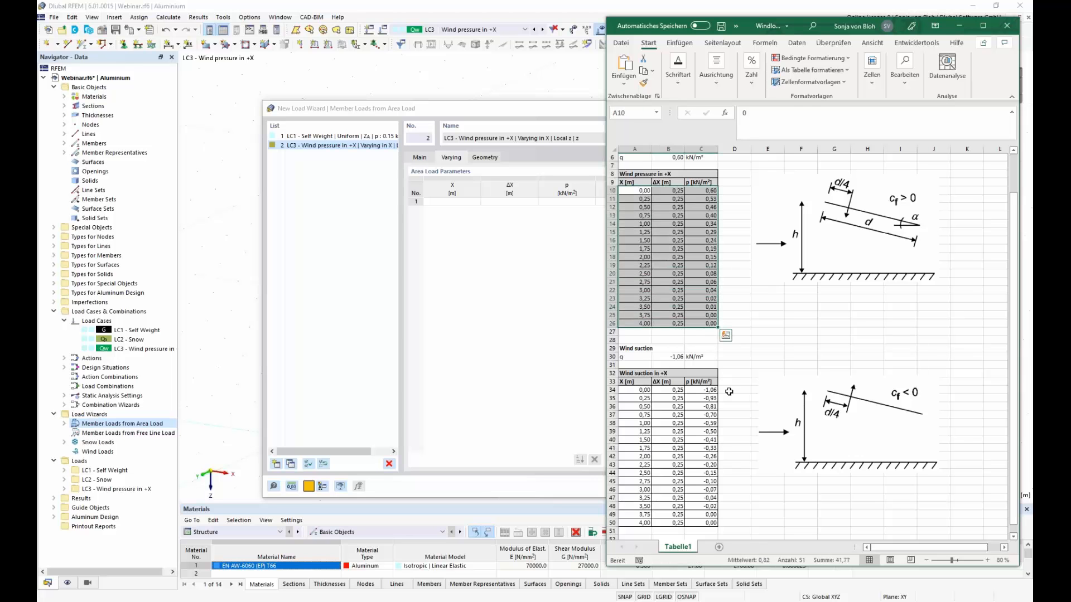
{"action": "key", "text": "ctrl+c"}
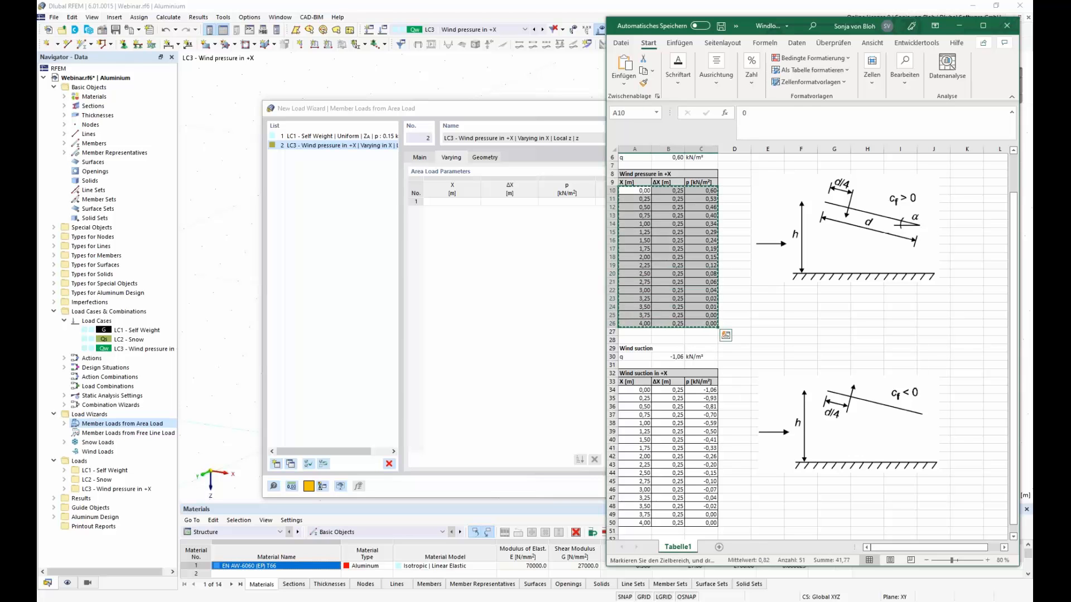
Step: Paste the copied wind pressure values into the wizard's varying load table and bound the load plane by roof corner nodes 3, 15, 13 and 1
{"action": "left_click", "coordinate": [454, 203]}
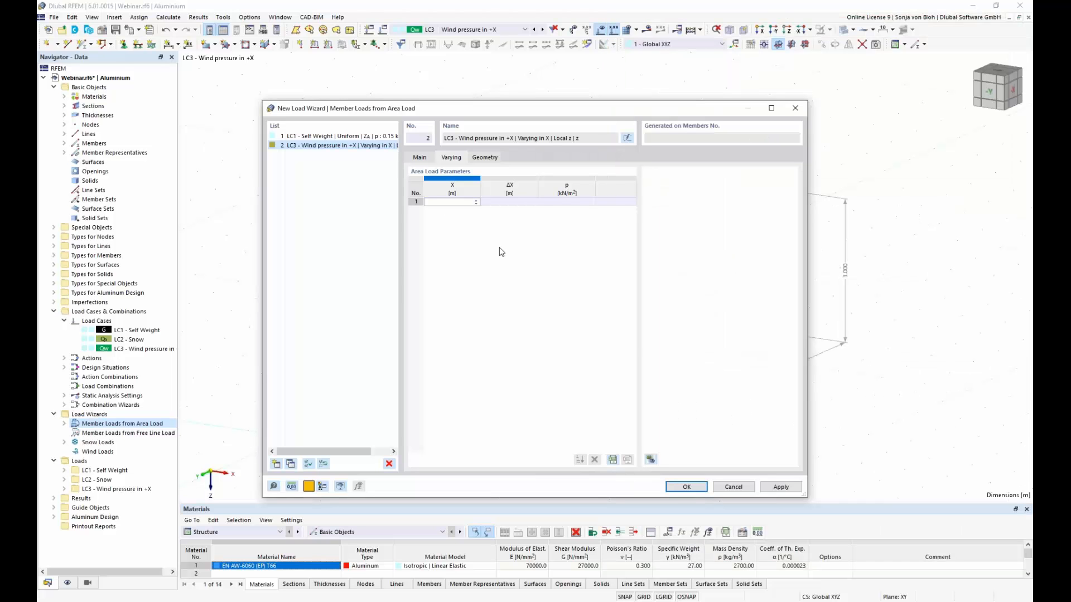
{"action": "key", "text": "ctrl+v"}
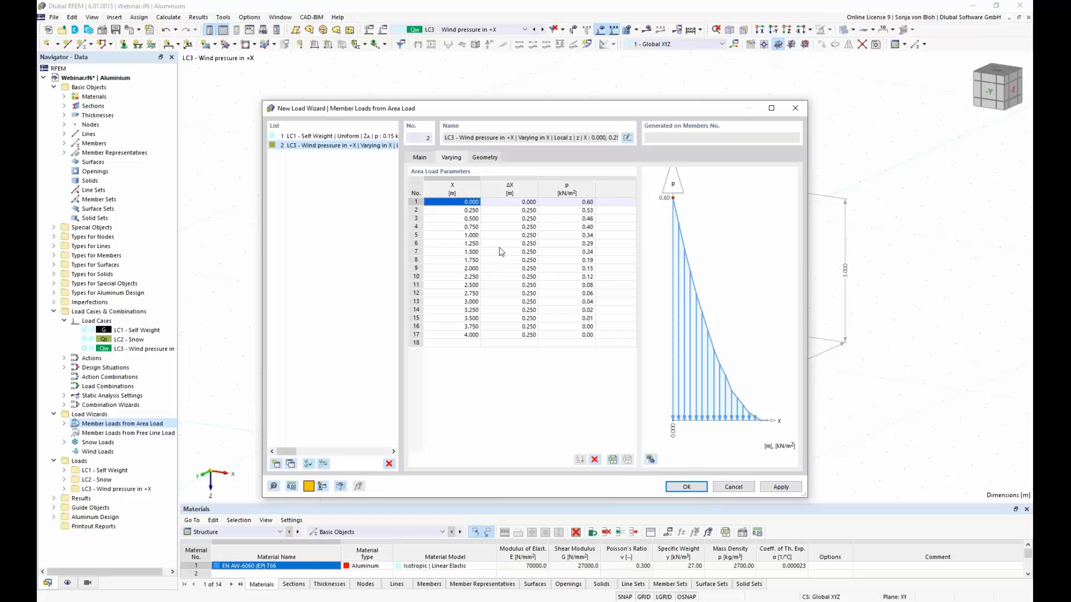
{"action": "left_click", "coordinate": [484, 158]}
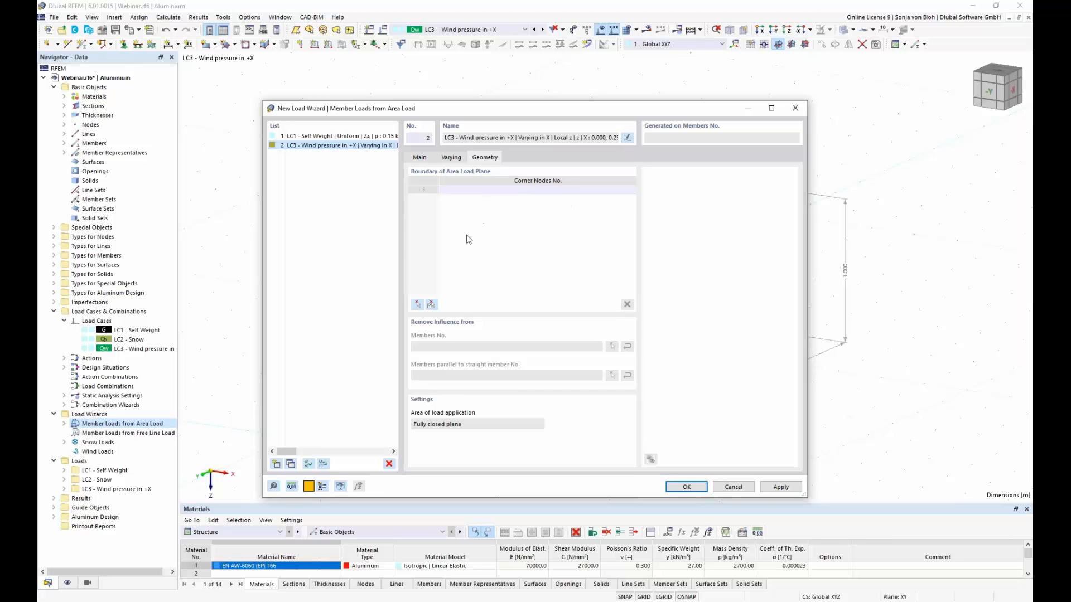
{"action": "left_click", "coordinate": [418, 303]}
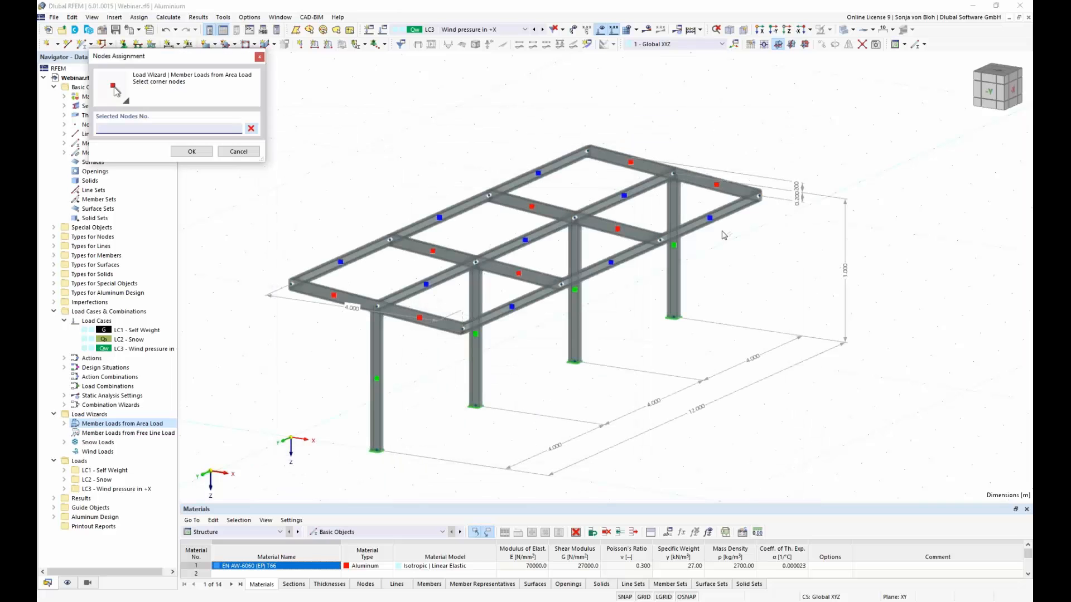
{"action": "left_click", "coordinate": [759, 196]}
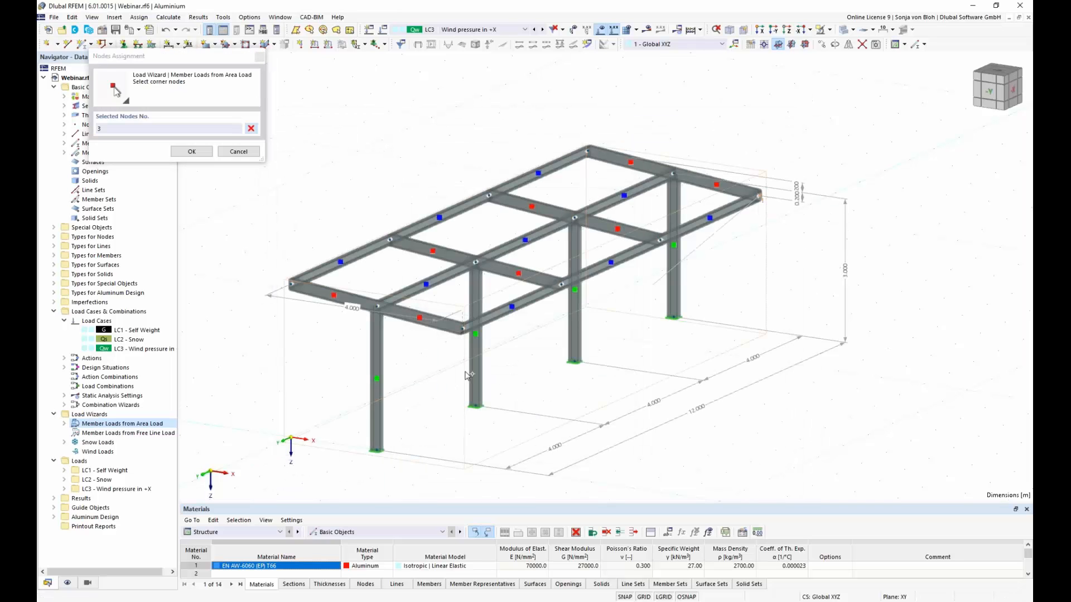
{"action": "left_click", "coordinate": [462, 330]}
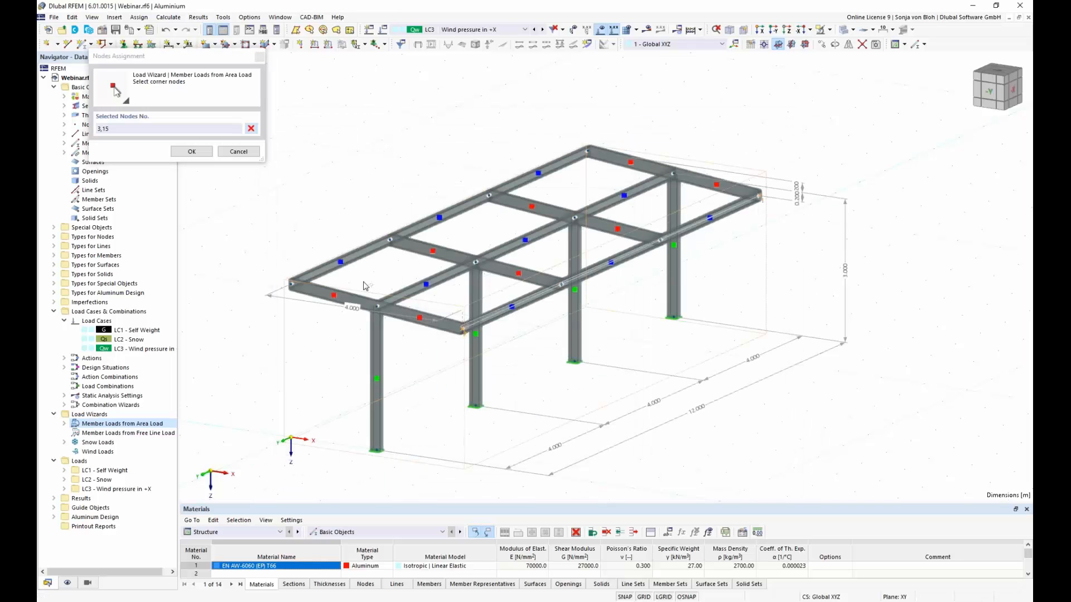
{"action": "left_click", "coordinate": [293, 285]}
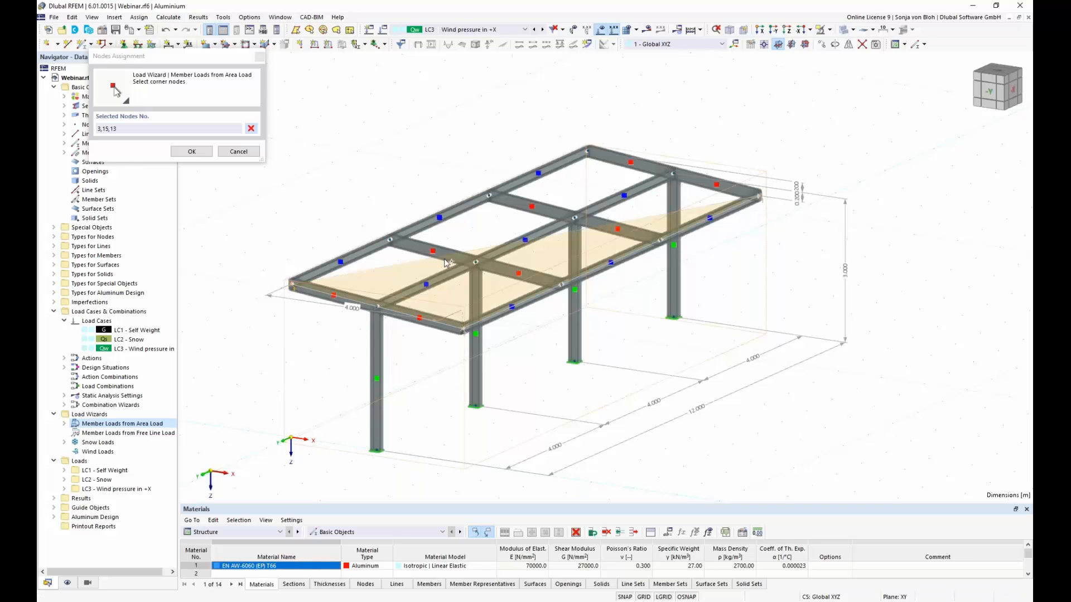
{"action": "left_click", "coordinate": [587, 149]}
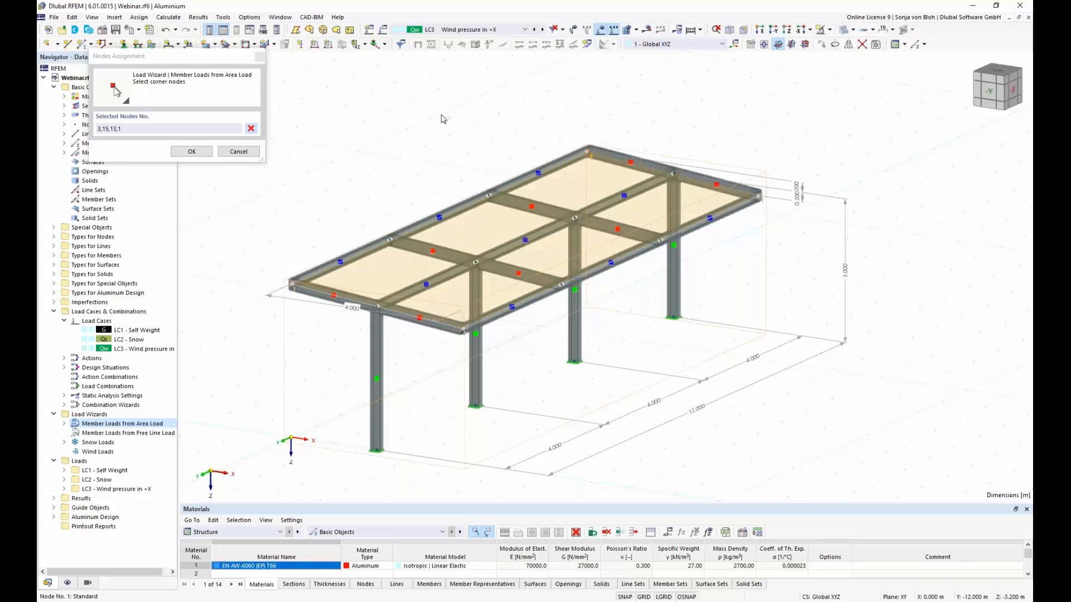
{"action": "left_click", "coordinate": [191, 152]}
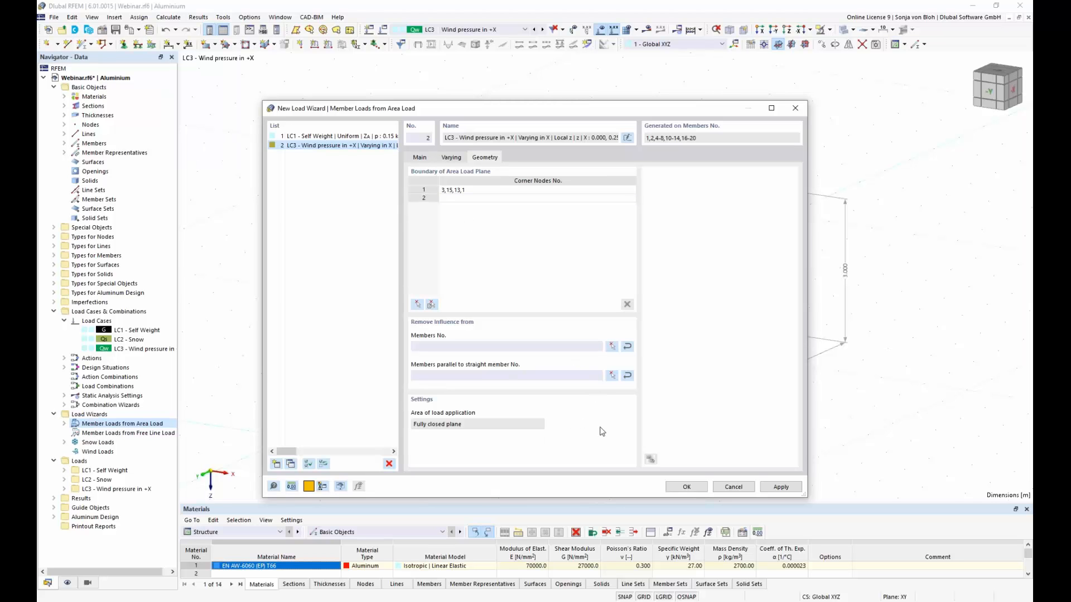
Step: Remove the load influence from members parallel to member 20 and generate the LC3 member loads
{"action": "left_click", "coordinate": [611, 377]}
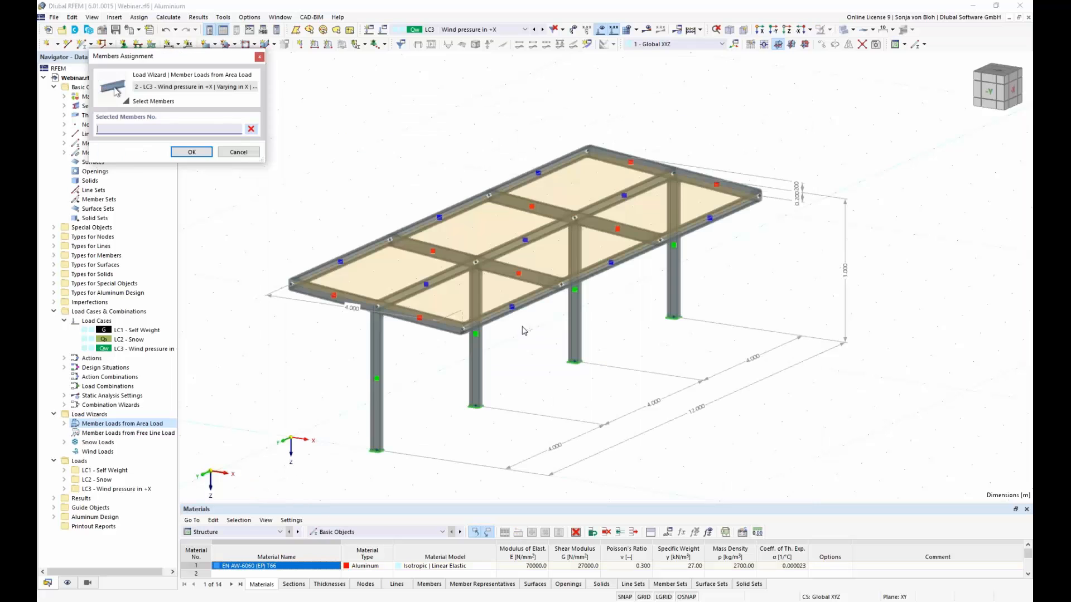
{"action": "left_click", "coordinate": [443, 324]}
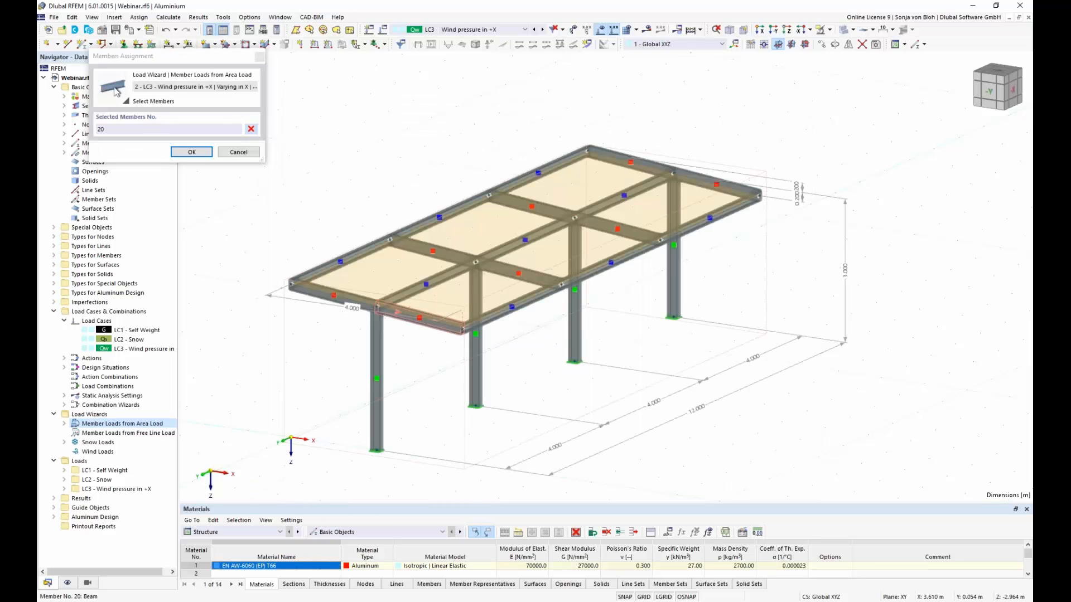
{"action": "left_click", "coordinate": [196, 152]}
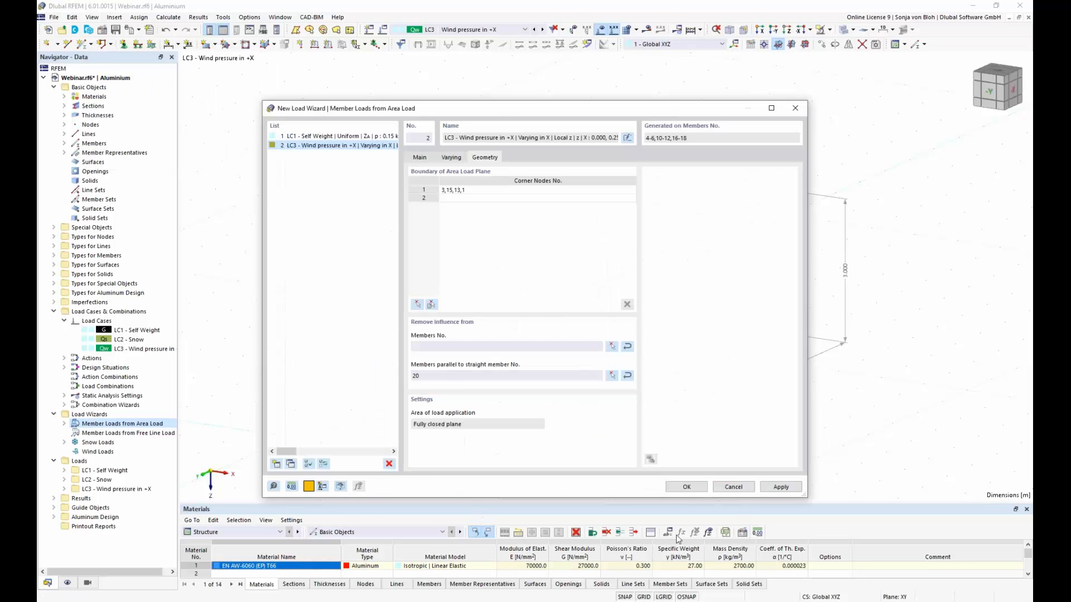
{"action": "left_click", "coordinate": [688, 487]}
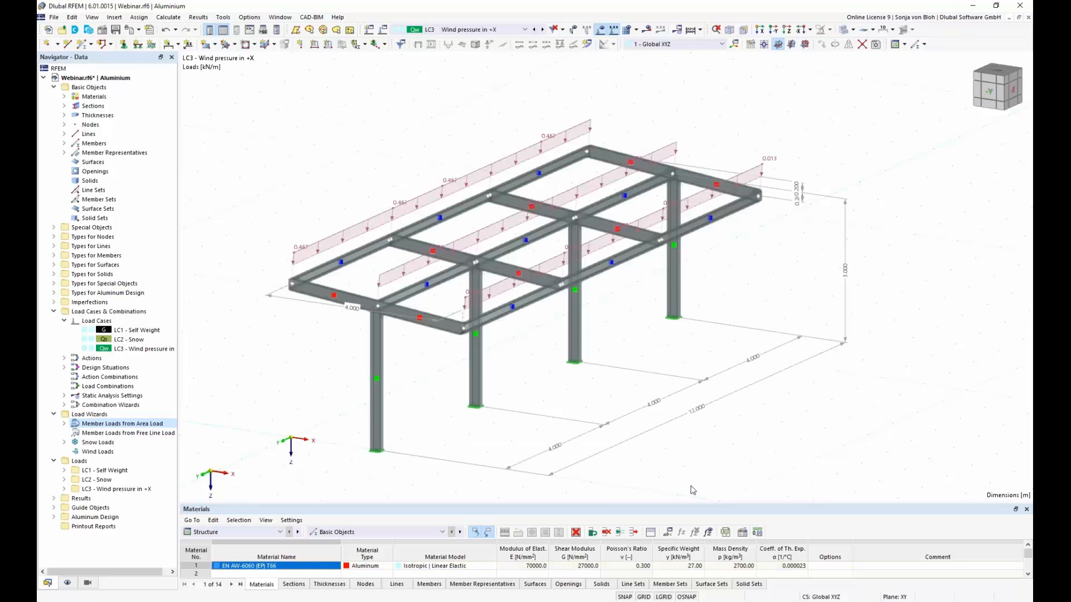
Step: Turn off the separate display of the generated LC3 loads and inspect the varying area load on the canopy roof
{"action": "right_click", "coordinate": [311, 250]}
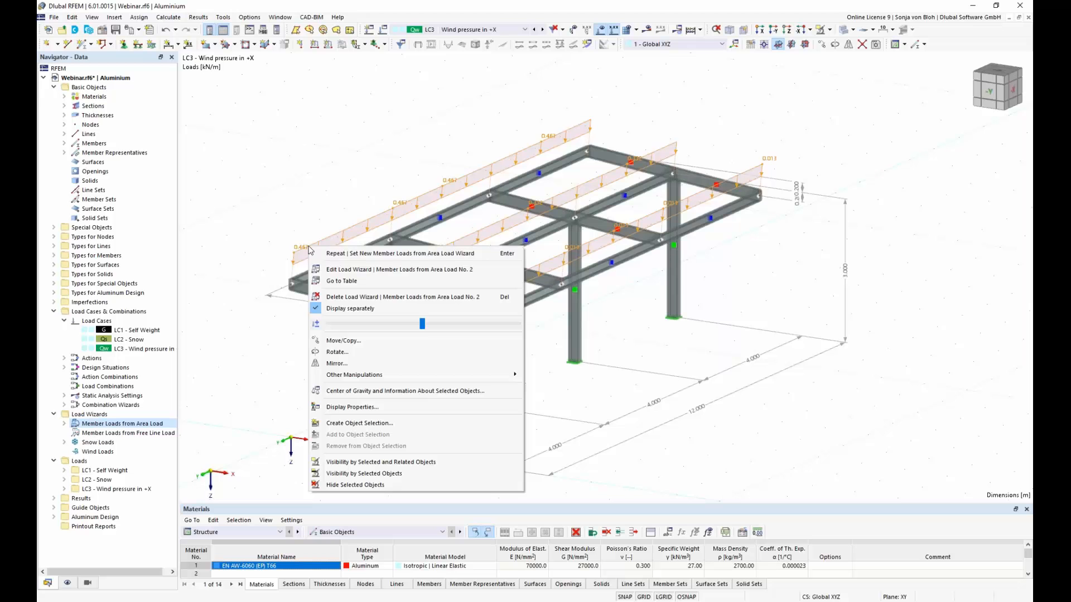
{"action": "left_click", "coordinate": [363, 309]}
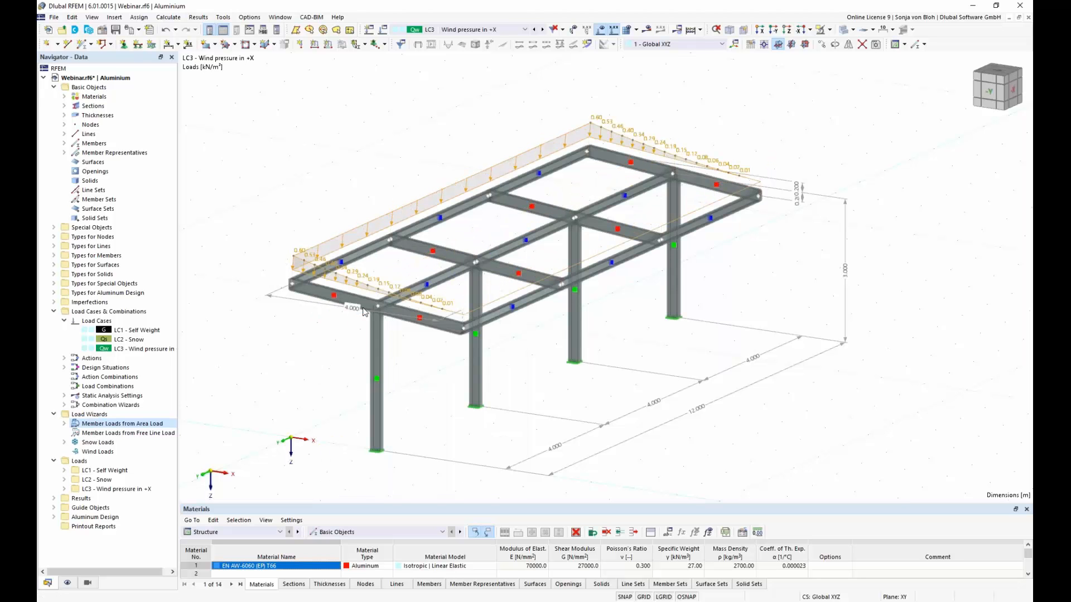
{"action": "scroll", "coordinate": [358, 319], "scroll_direction": "up", "scroll_amount": 1}
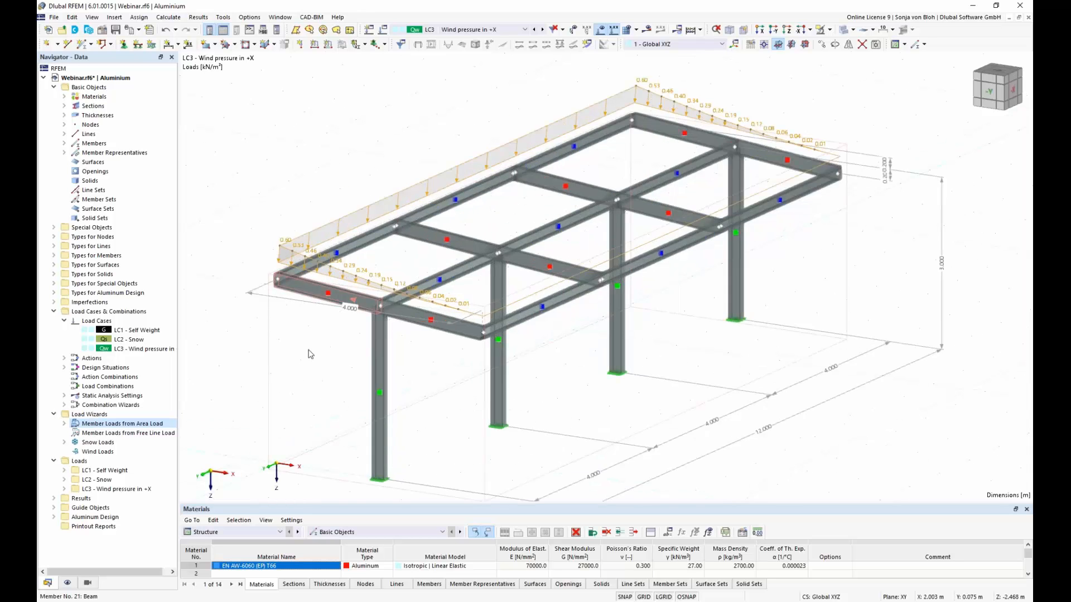
{"action": "middle_click_drag", "start_coordinate": [309, 353], "coordinate": [283, 354], "text": "ctrl"}
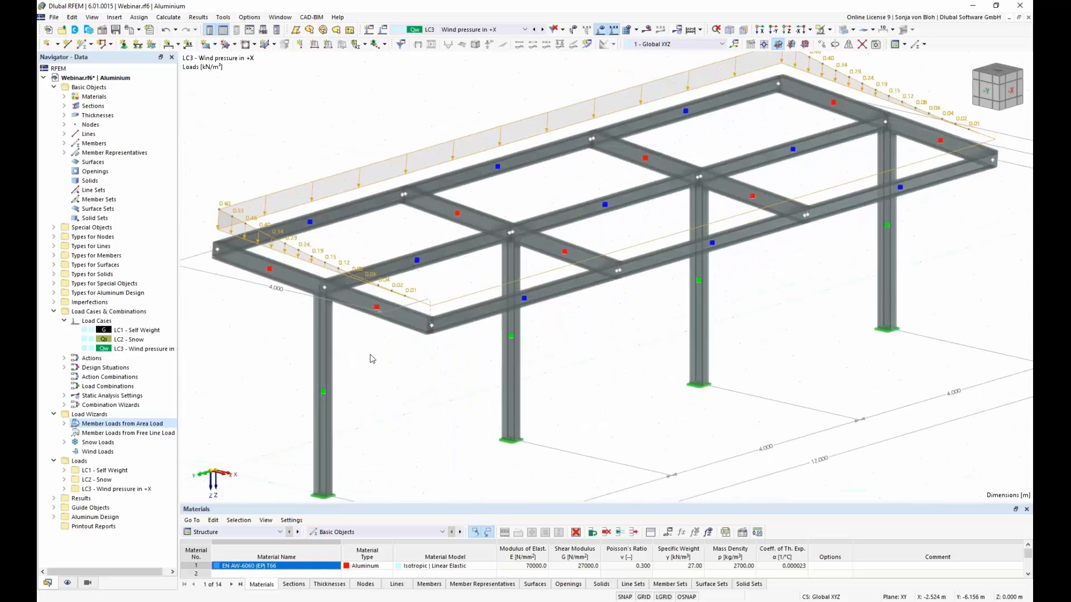
{"action": "scroll", "coordinate": [372, 360], "scroll_direction": "down", "scroll_amount": 1}
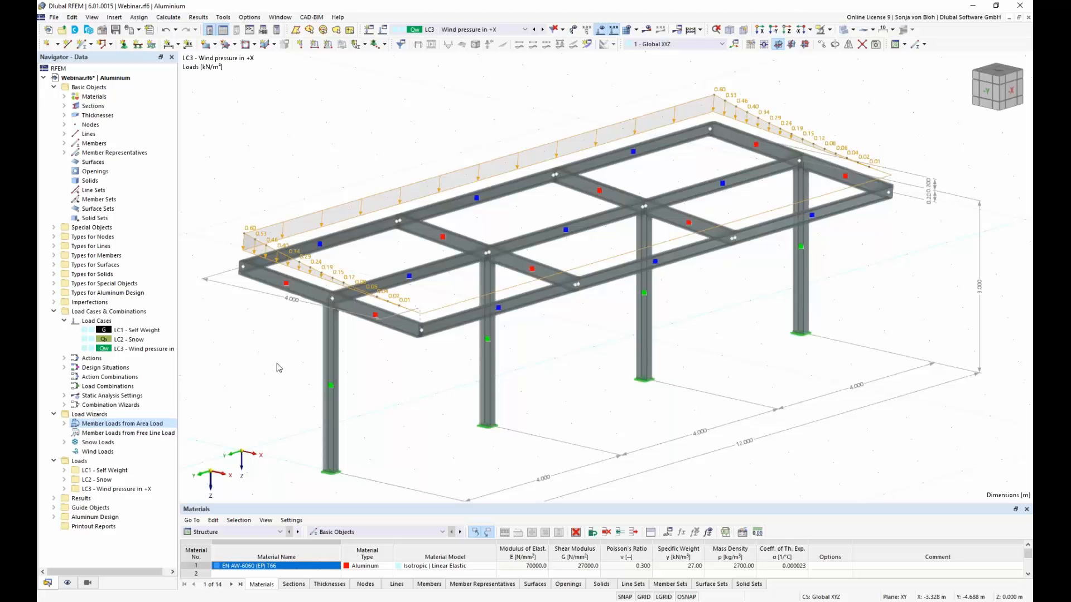
Step: Copy load case LC3 as LC4 and name the copy "Wind suction in +X"
{"action": "left_click", "coordinate": [151, 350]}
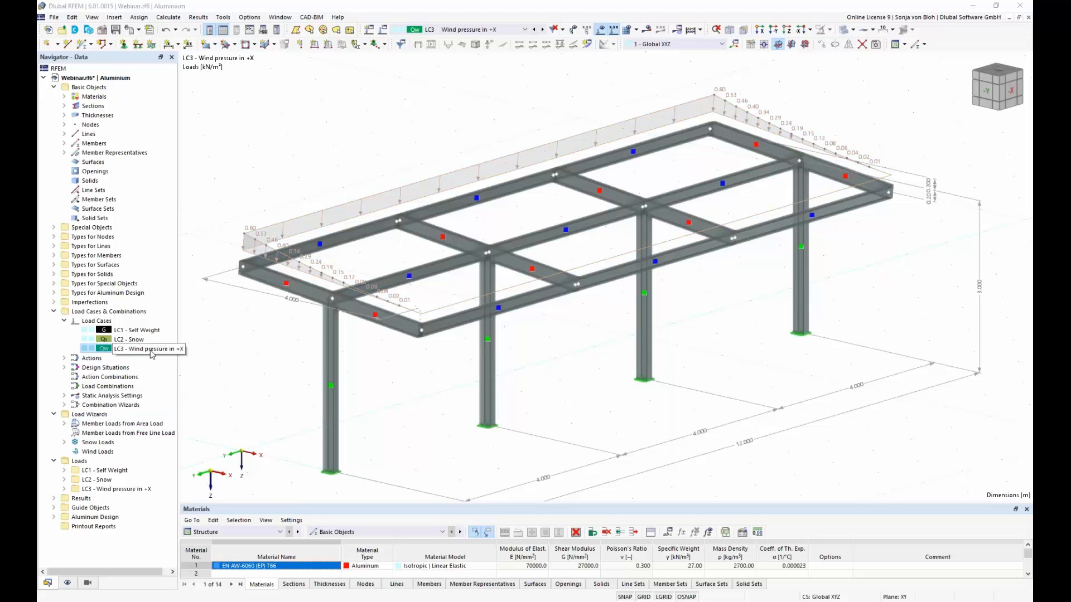
{"action": "right_click", "coordinate": [151, 352]}
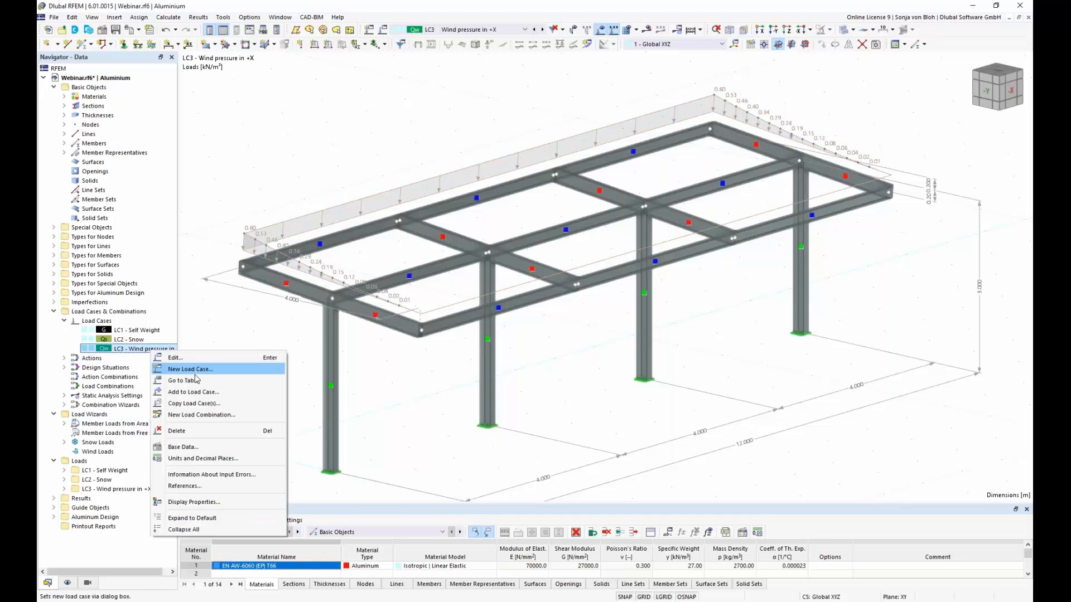
{"action": "left_click", "coordinate": [203, 407]}
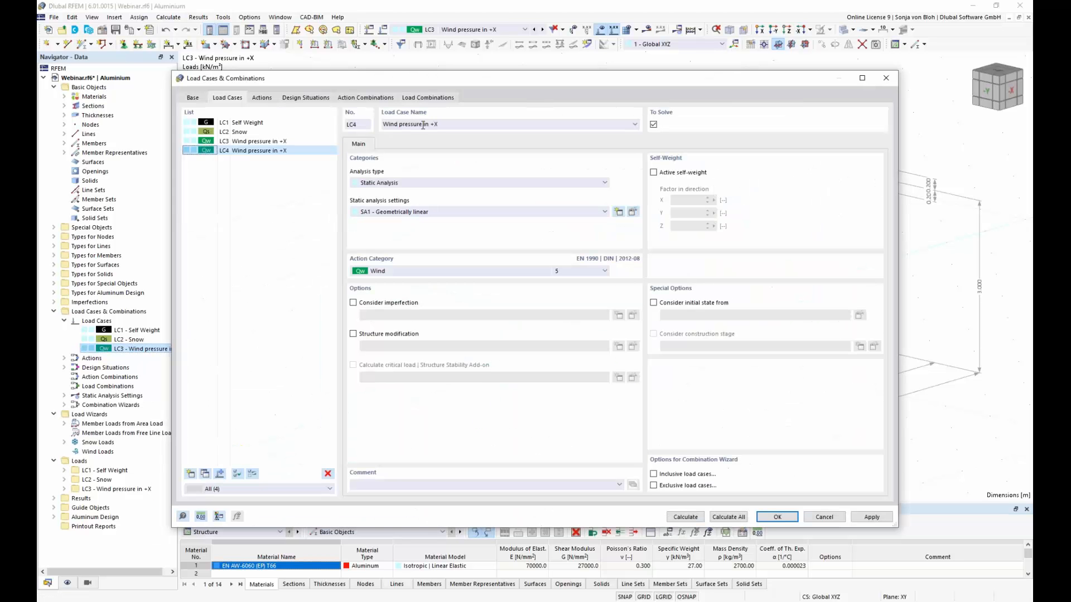
{"action": "left_click_drag", "start_coordinate": [424, 126], "coordinate": [401, 120]}
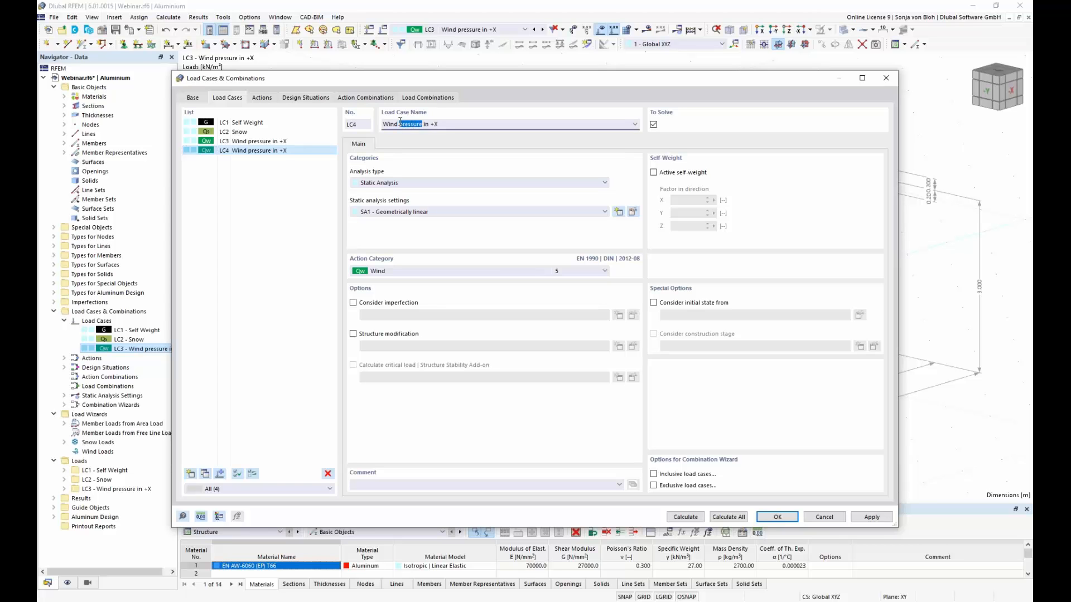
{"action": "type", "text": "suction"}
{"action": "left_click", "coordinate": [772, 517]}
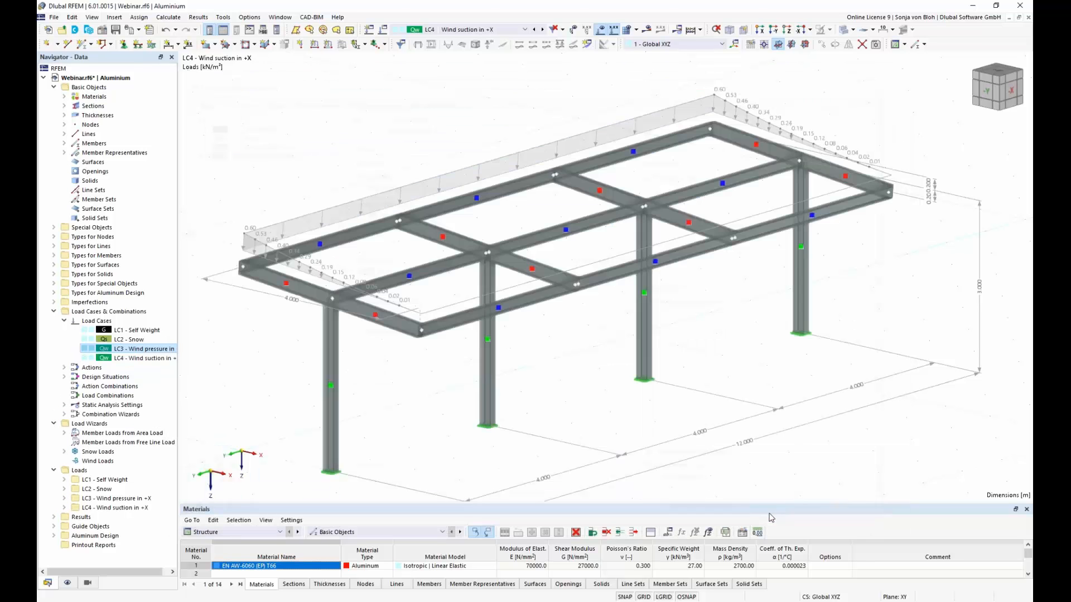
Step: Open the LC4 area load wizard's varying parameters, switch to the Excel workbook and copy the wind suction in +X values from A34:C50
{"action": "left_click", "coordinate": [65, 434]}
{"action": "mouse_move", "coordinate": [125, 464]}
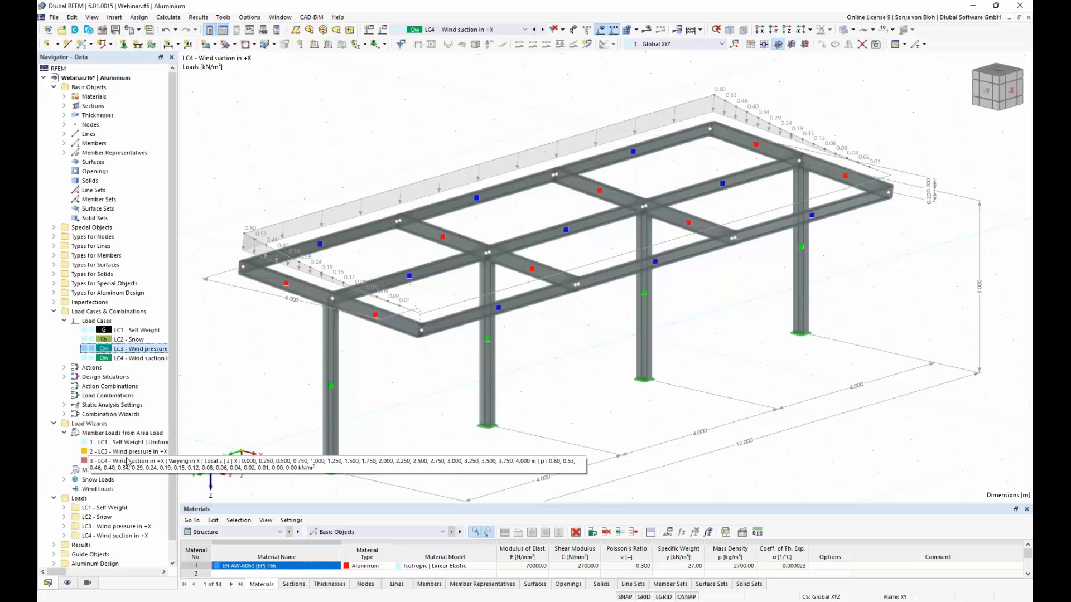
{"action": "double_click", "coordinate": [127, 463]}
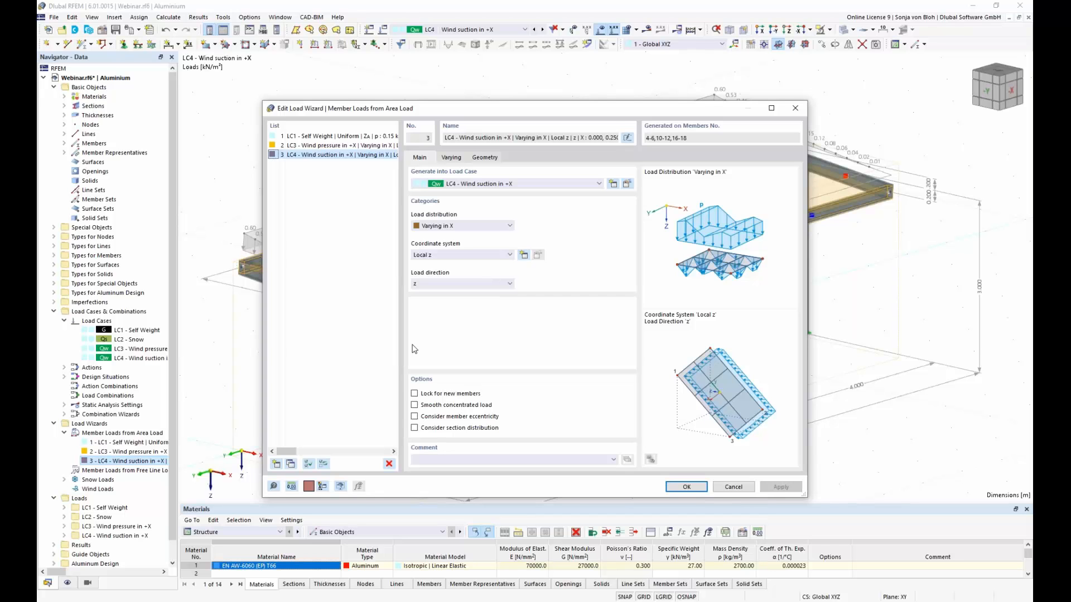
{"action": "left_click", "coordinate": [452, 158]}
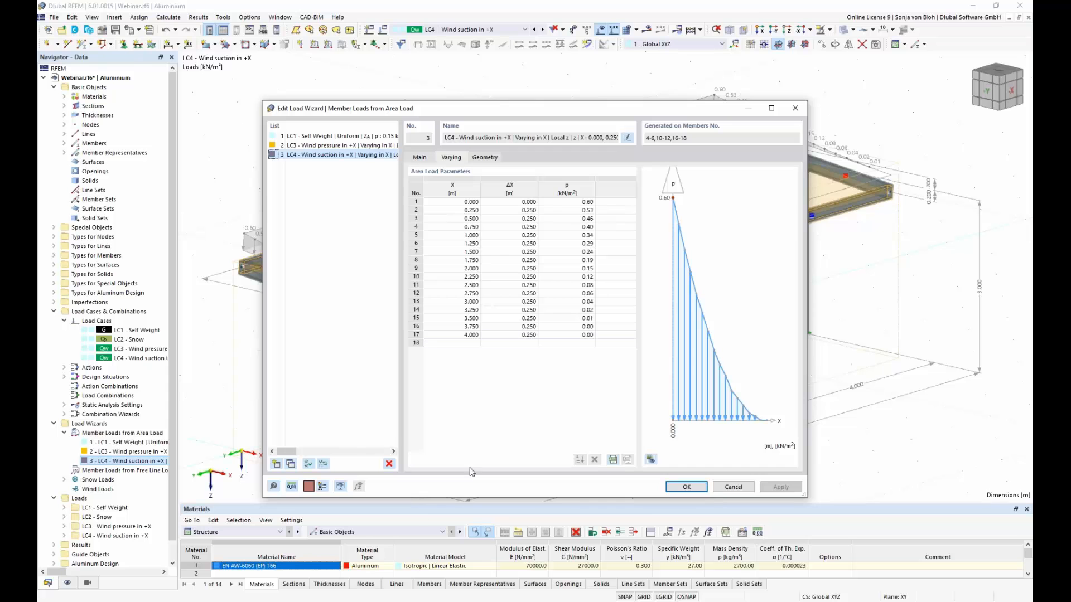
{"action": "left_click", "coordinate": [296, 601]}
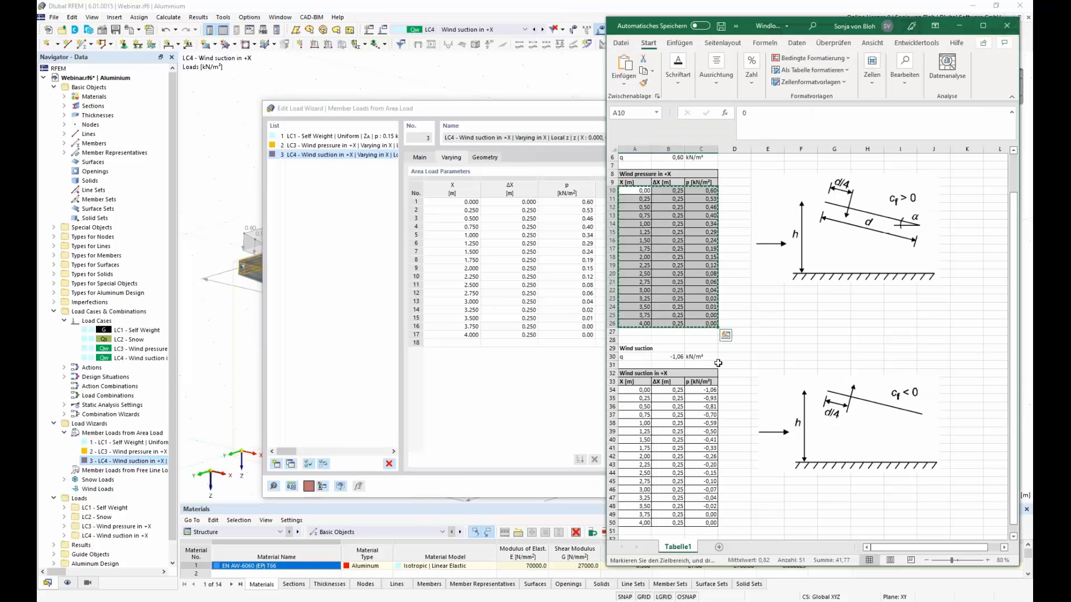
{"action": "scroll", "coordinate": [635, 363], "scroll_direction": "down", "scroll_amount": 3}
{"action": "left_click_drag", "start_coordinate": [631, 317], "coordinate": [702, 449]}
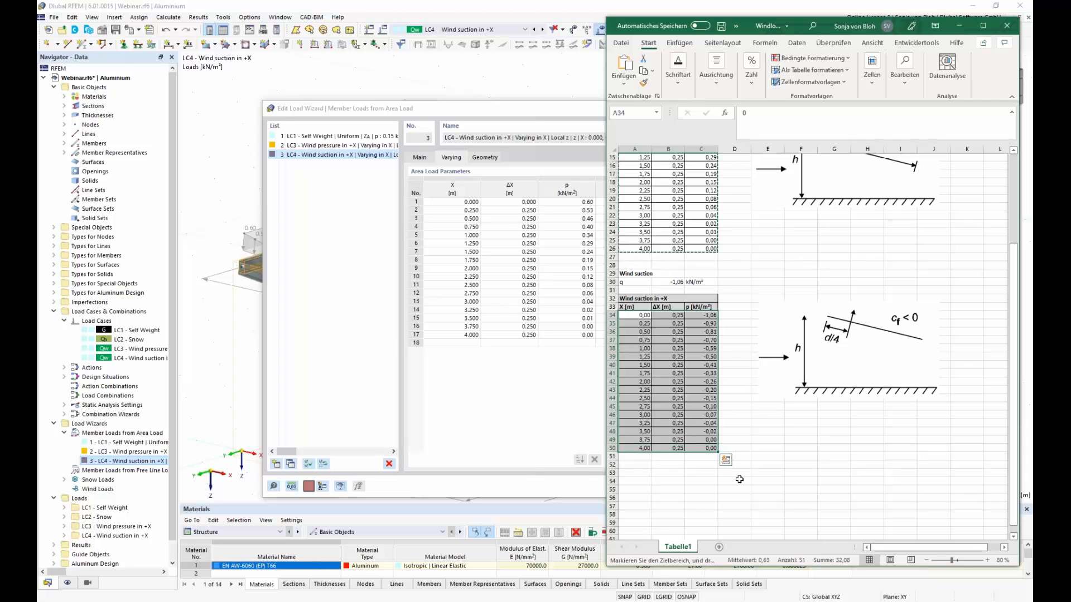
{"action": "key", "text": "ctrl+c"}
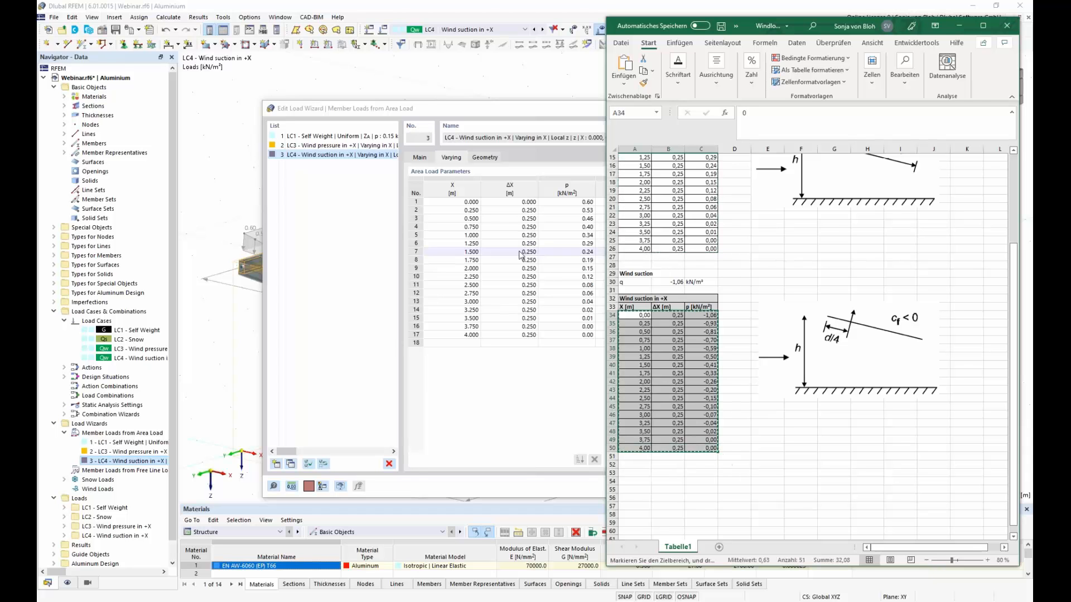
Step: Overwrite the LC4 wizard's varying load table with the copied wind suction values and apply the changes
{"action": "left_click", "coordinate": [463, 202]}
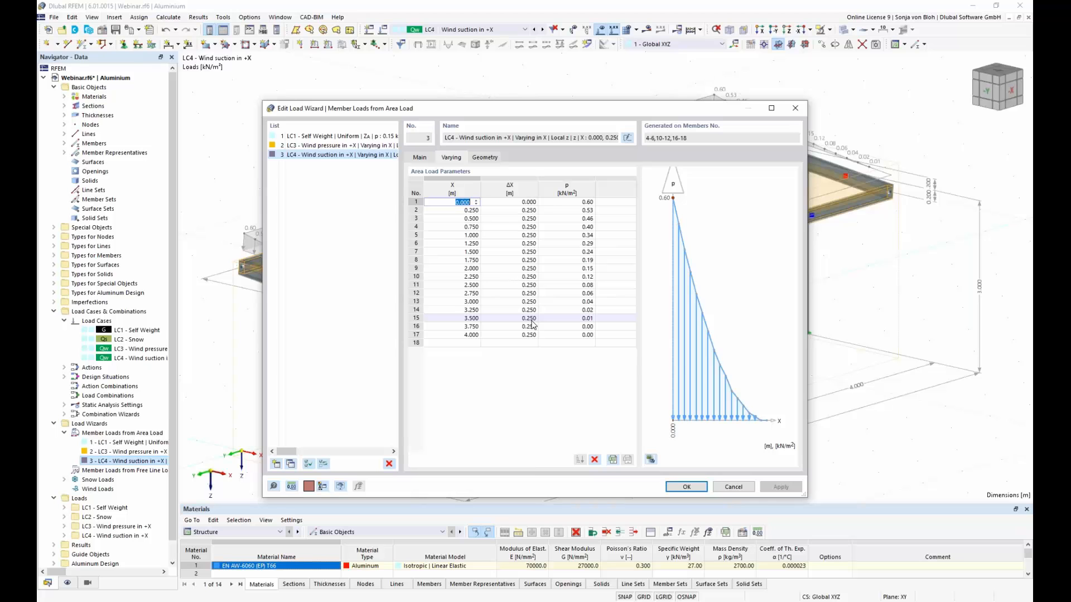
{"action": "key", "text": "ctrl+v"}
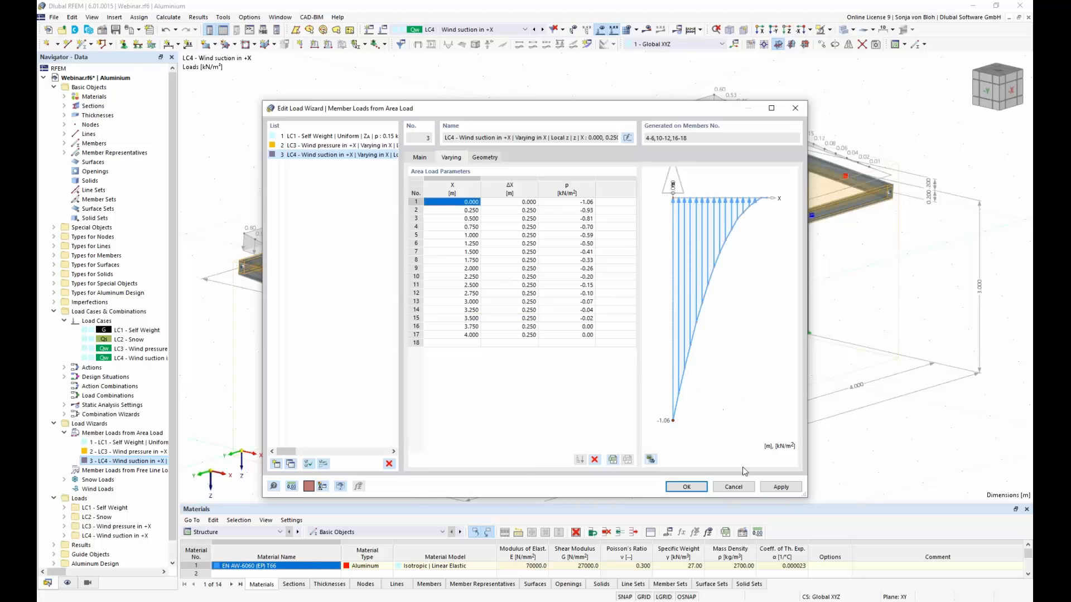
{"action": "left_click", "coordinate": [686, 487]}
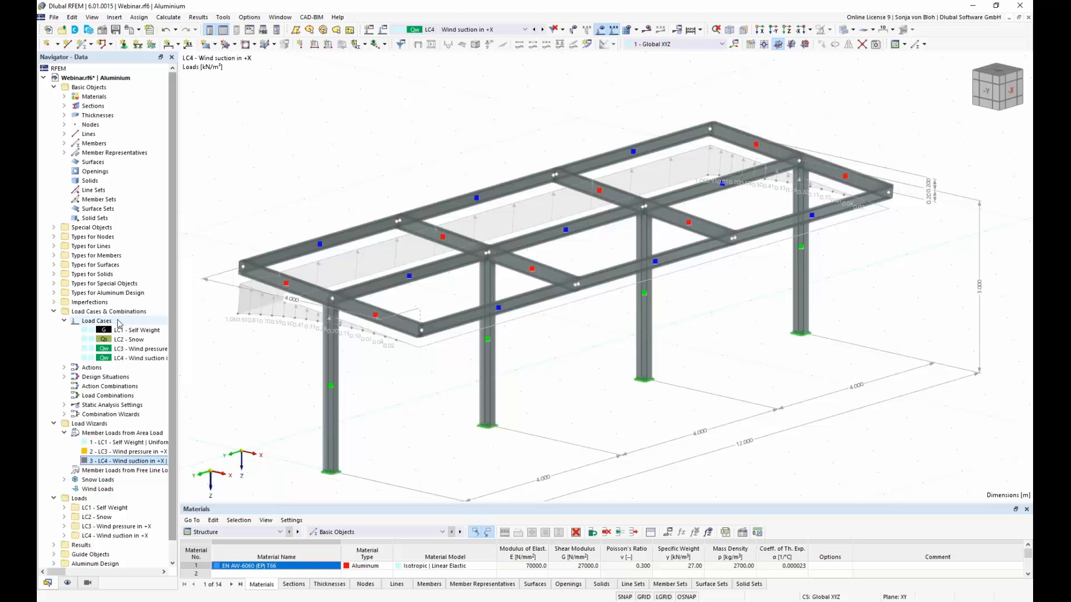
Step: Create a new imperfection case named "Imperfection in +X", keeping the Local Imperfections type
{"action": "left_click", "coordinate": [53, 302]}
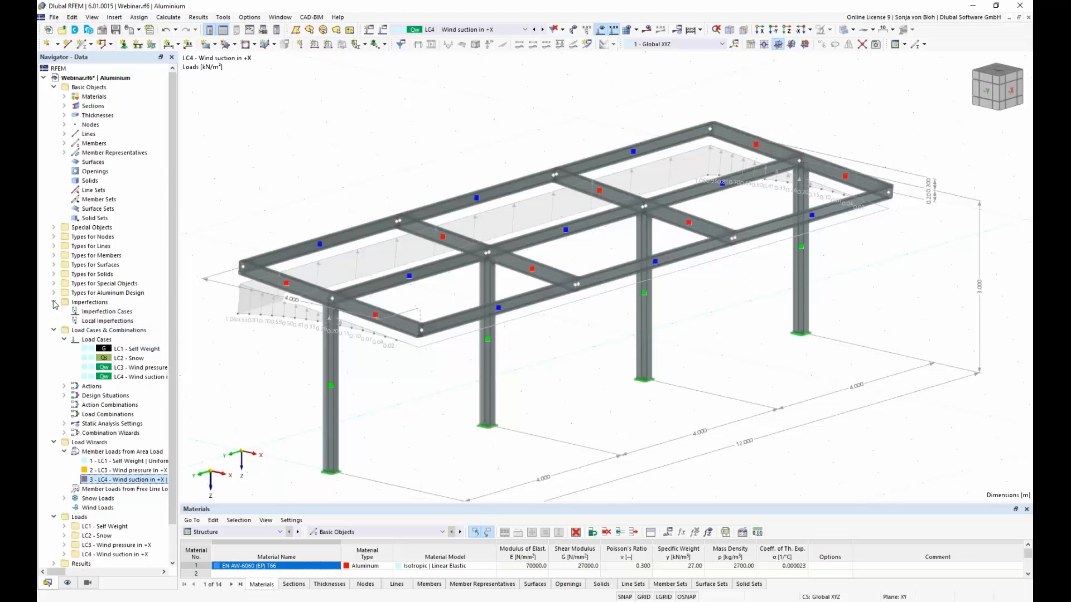
{"action": "left_click", "coordinate": [112, 313]}
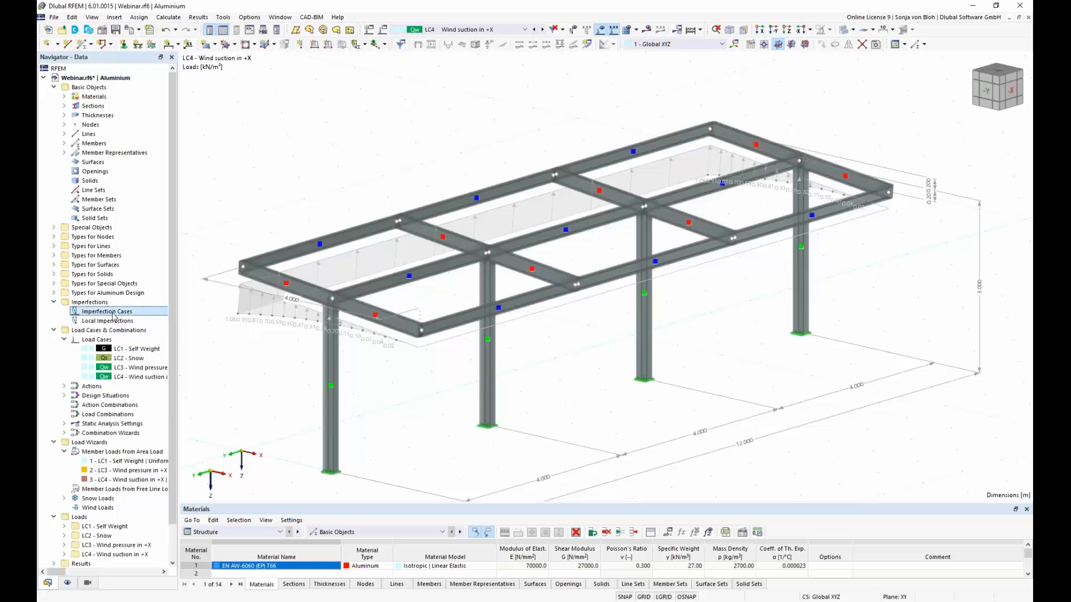
{"action": "right_click", "coordinate": [113, 315]}
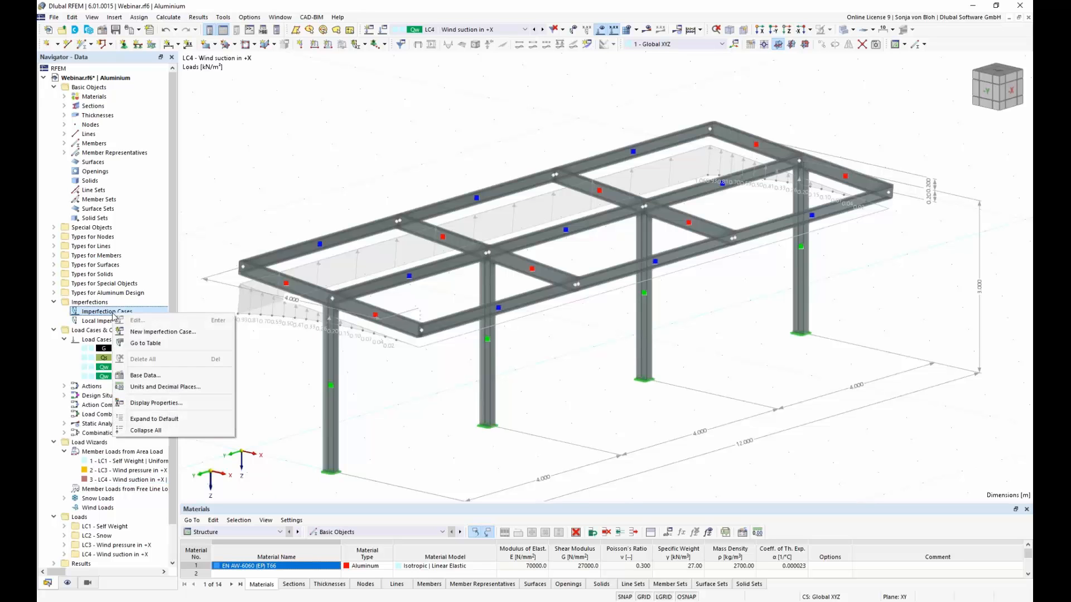
{"action": "left_click", "coordinate": [145, 338]}
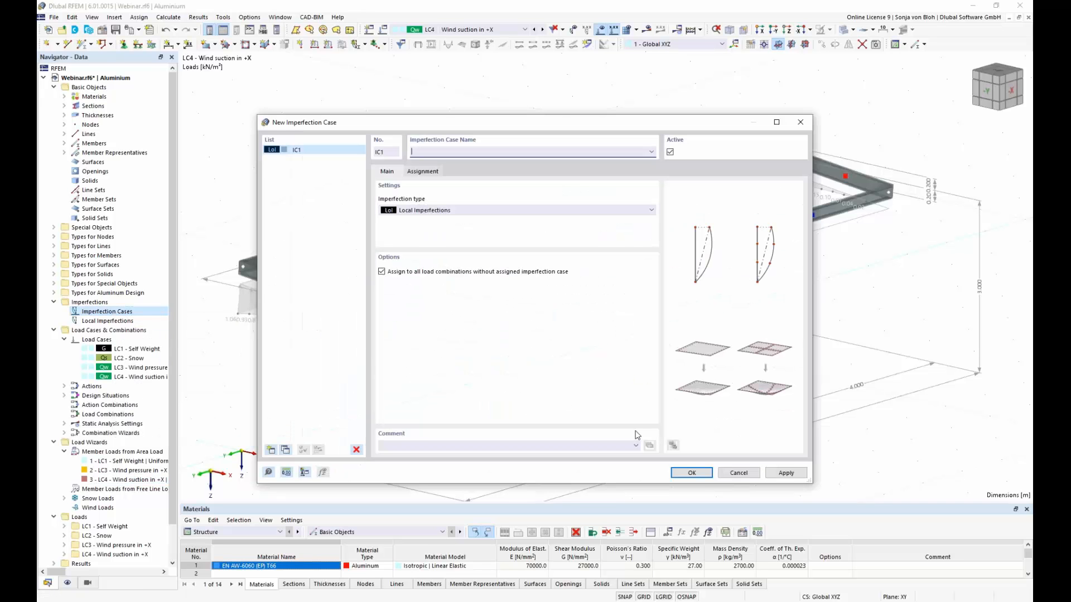
{"action": "type", "text": "Imperfection +"}
{"action": "key", "text": "BackSpace"}
{"action": "type", "text": "in +X"}
{"action": "left_click", "coordinate": [651, 210]}
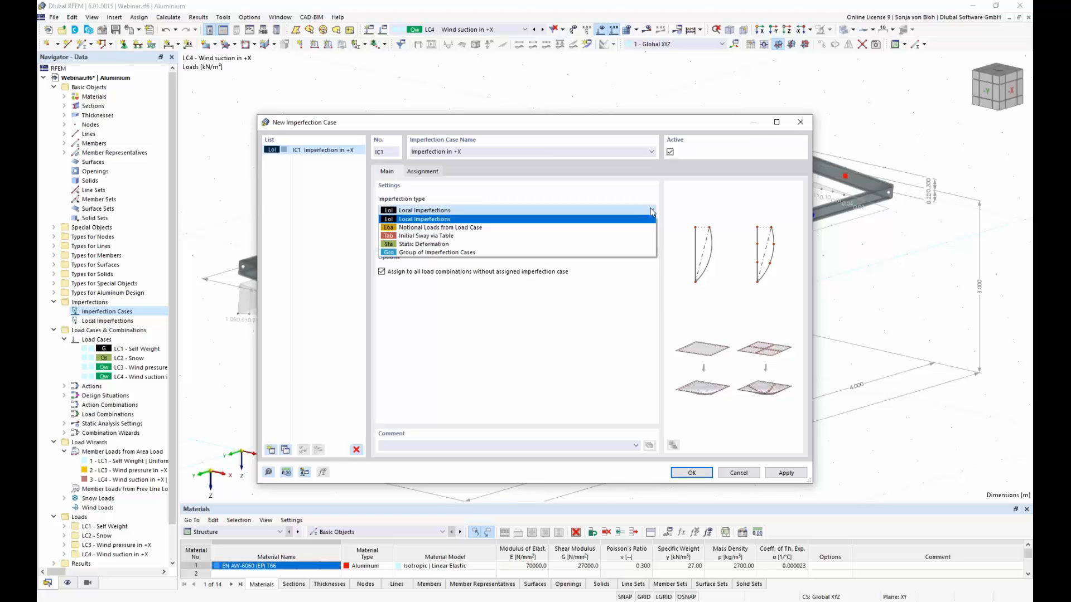
{"action": "left_click", "coordinate": [650, 194]}
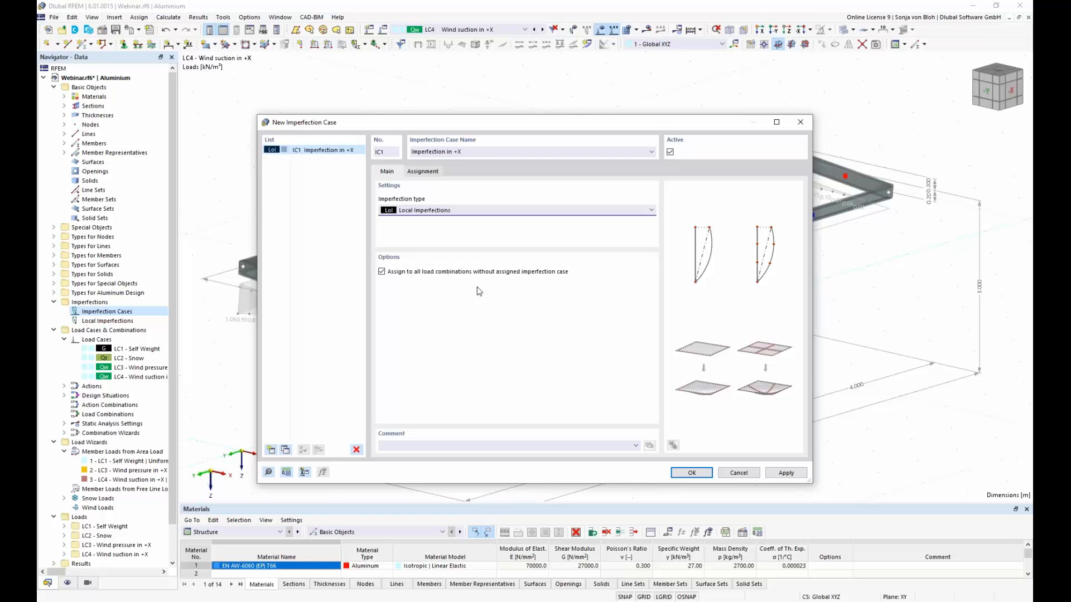
Step: Try assigning LC4 to the imperfection case and turning off its assignment to all load combinations without an assigned imperfection case
{"action": "left_click", "coordinate": [435, 174]}
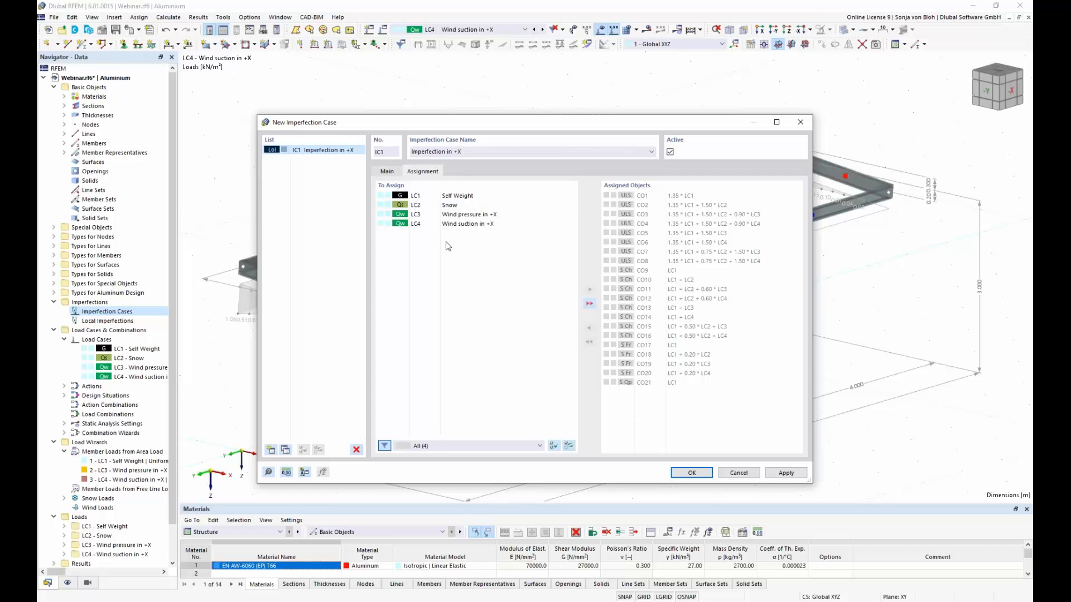
{"action": "left_click", "coordinate": [476, 224]}
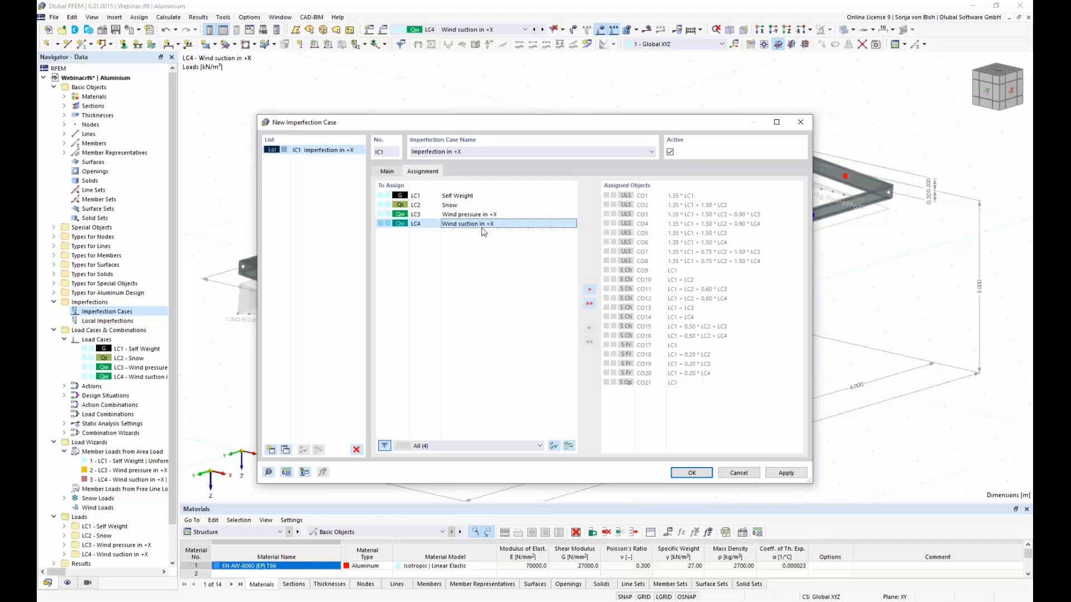
{"action": "double_click", "coordinate": [490, 225]}
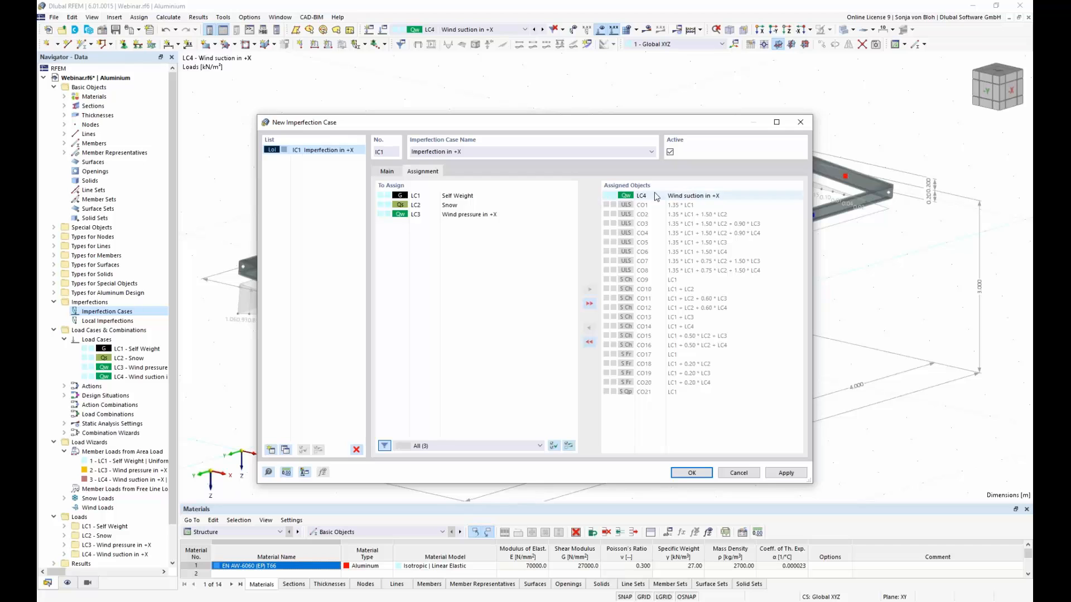
{"action": "left_click", "coordinate": [387, 172]}
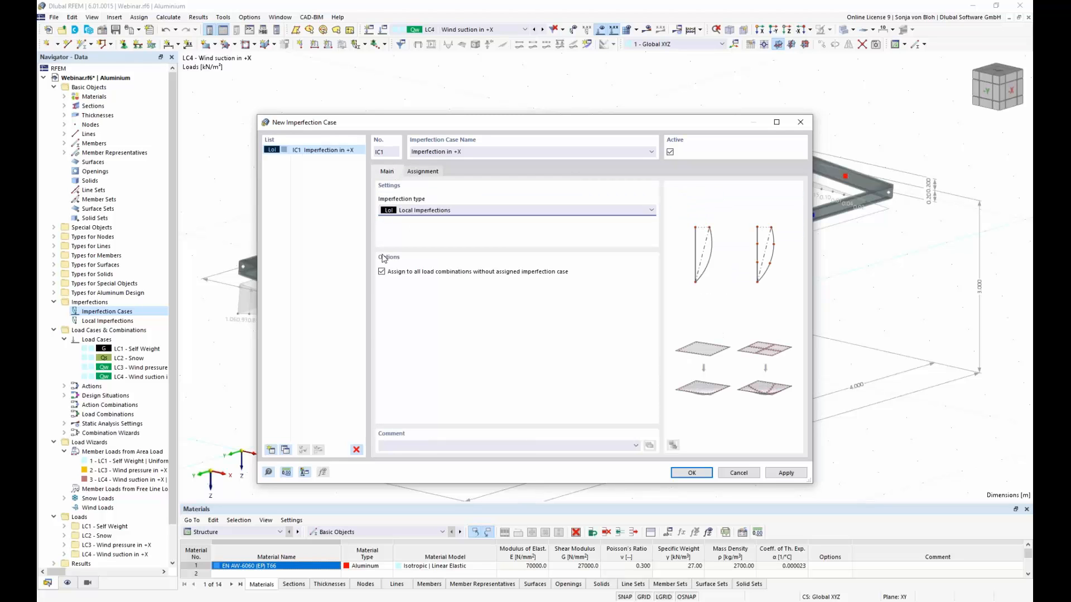
{"action": "left_click", "coordinate": [382, 272]}
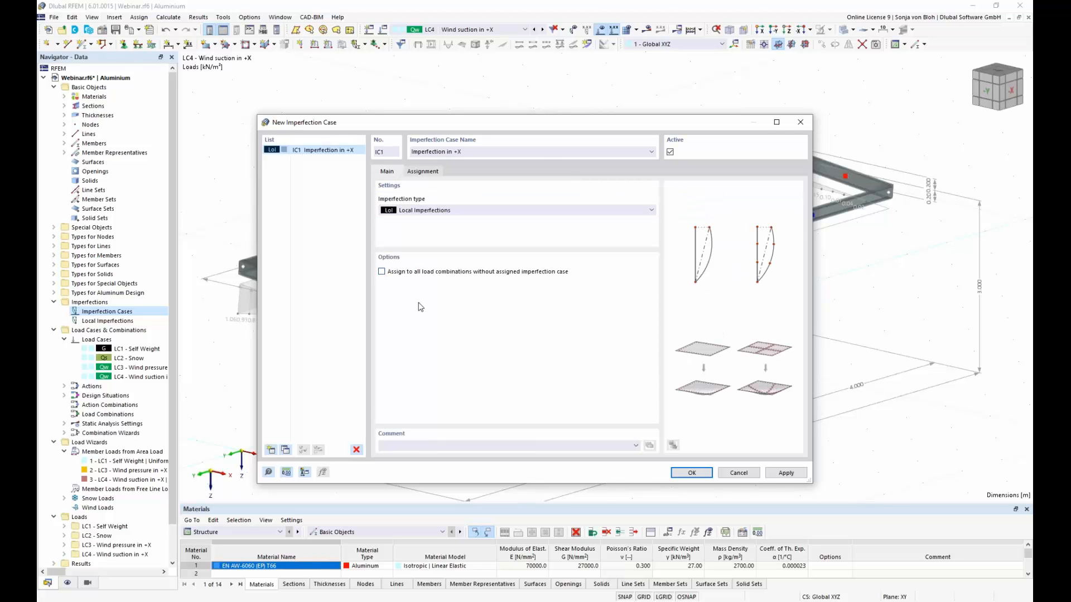
Step: Remove LC4 from the assigned objects, re-enable assignment to all load combinations without an assigned imperfection case, and accept the case
{"action": "left_click", "coordinate": [434, 171]}
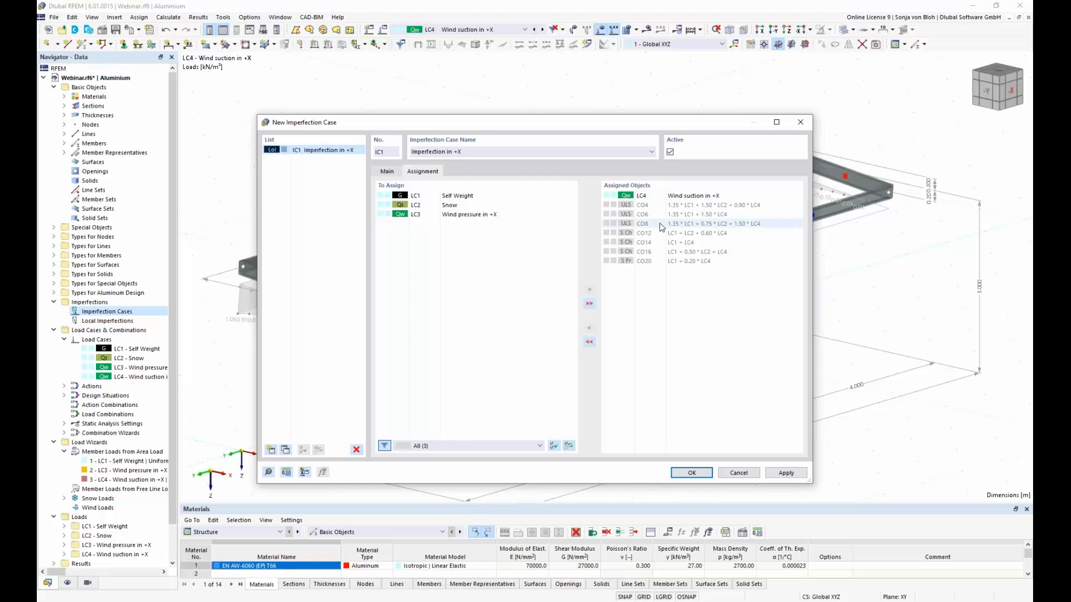
{"action": "double_click", "coordinate": [655, 196]}
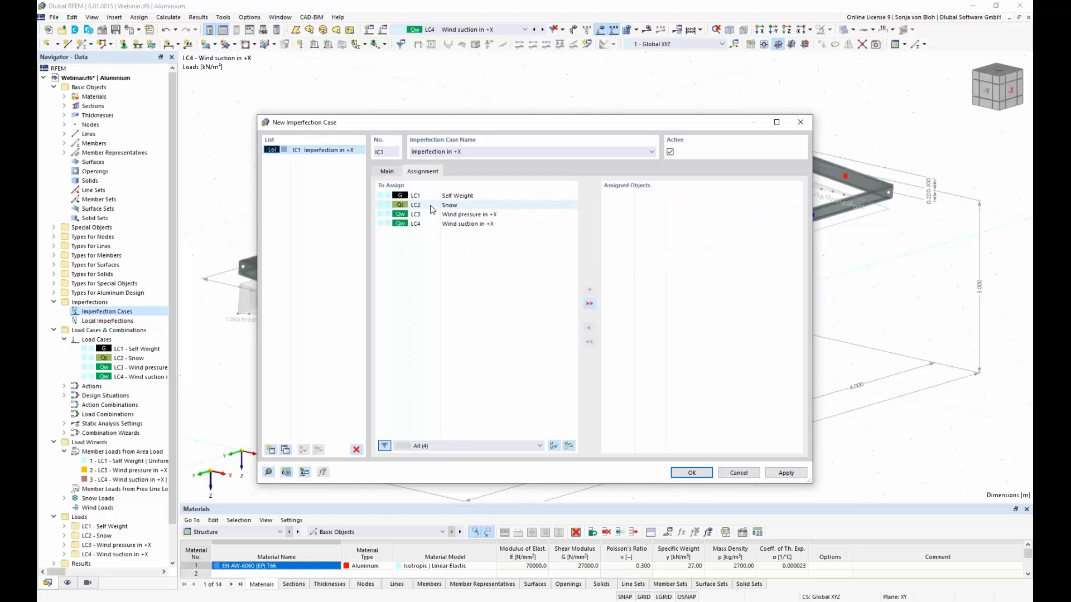
{"action": "left_click", "coordinate": [388, 172]}
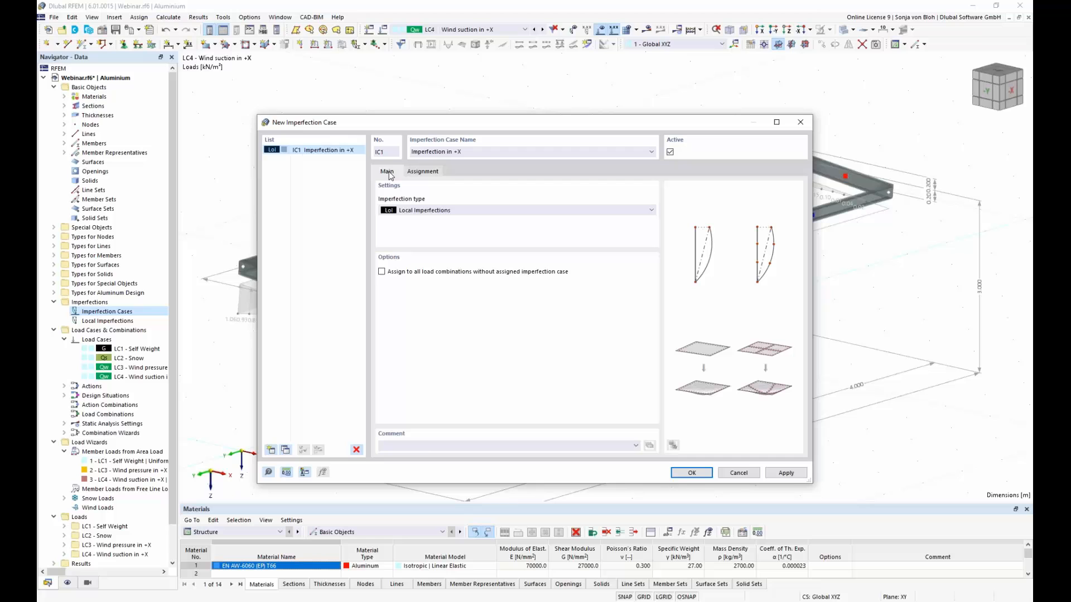
{"action": "left_click", "coordinate": [382, 272]}
{"action": "left_click", "coordinate": [691, 473]}
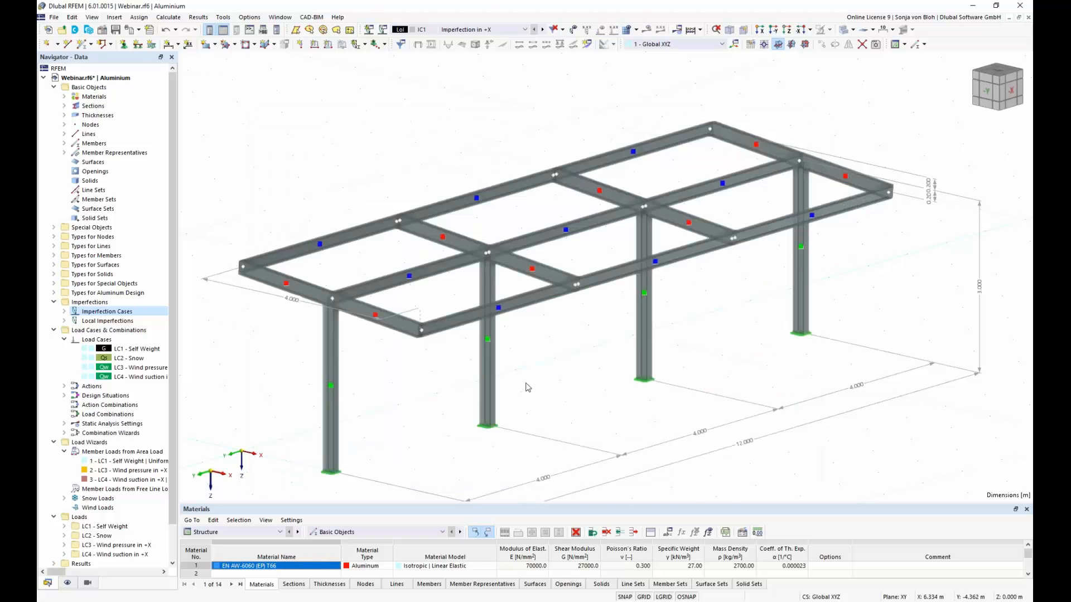
Step: Start a new member imperfection in IC1 and assign it to the four columns, members 3, 9, 15 and 21
{"action": "left_click", "coordinate": [65, 321]}
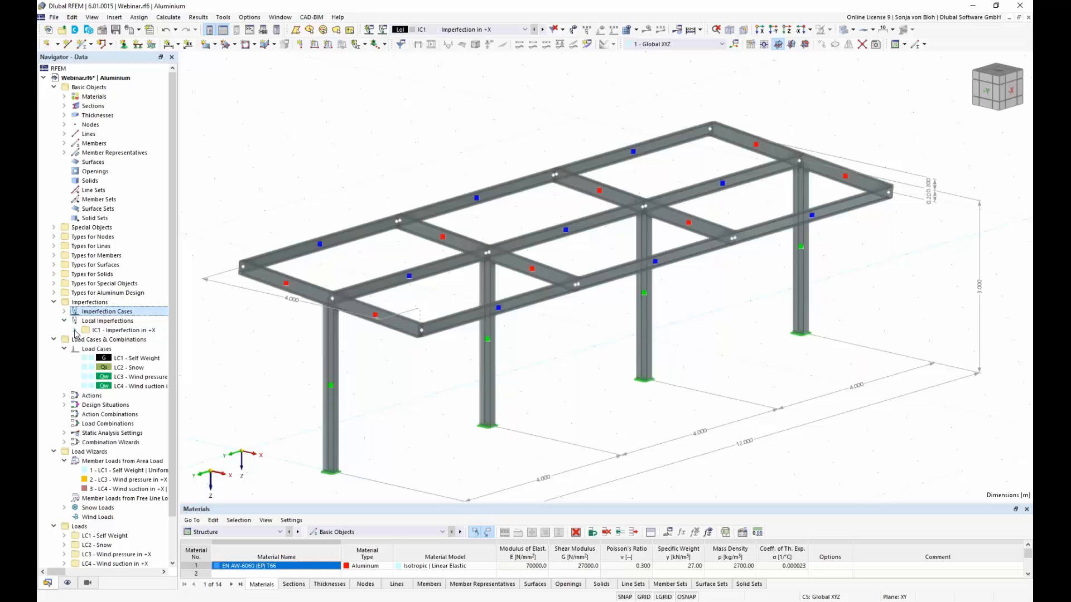
{"action": "left_click", "coordinate": [75, 330]}
{"action": "right_click", "coordinate": [123, 342]}
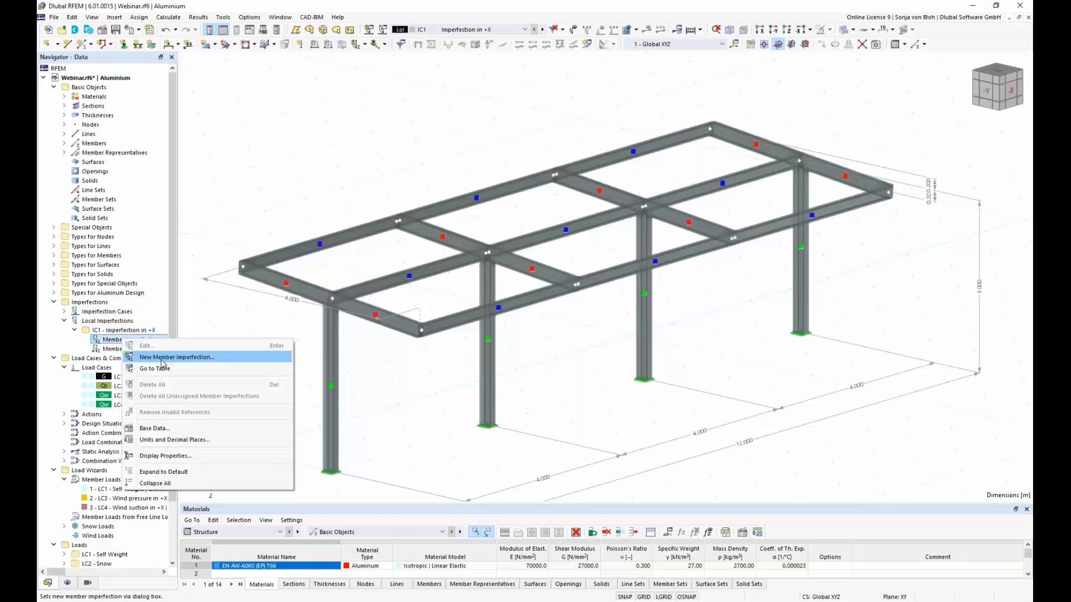
{"action": "left_click", "coordinate": [165, 357]}
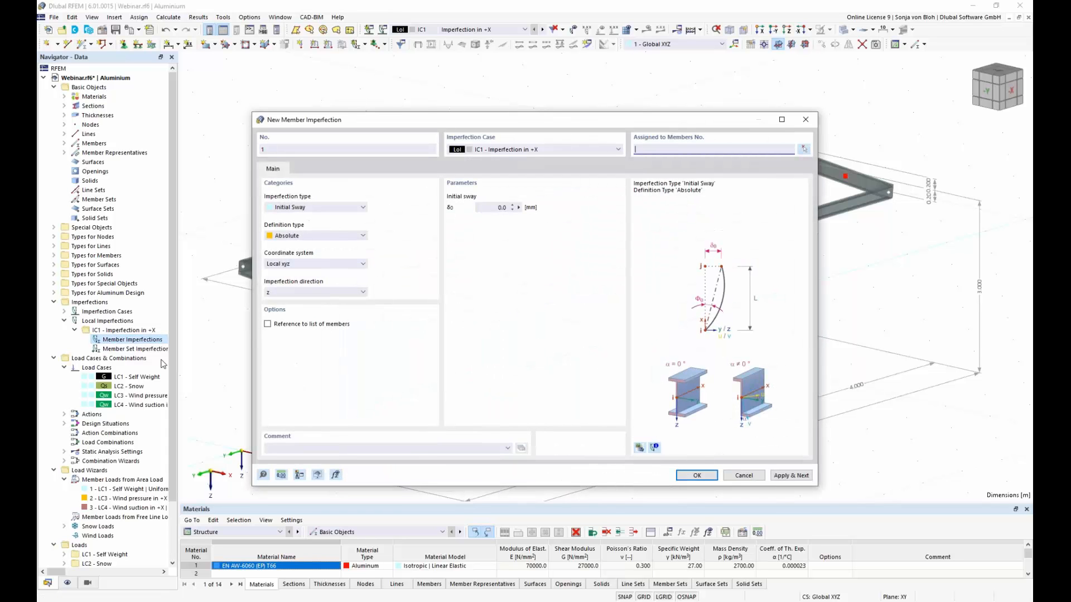
{"action": "left_click", "coordinate": [804, 149]}
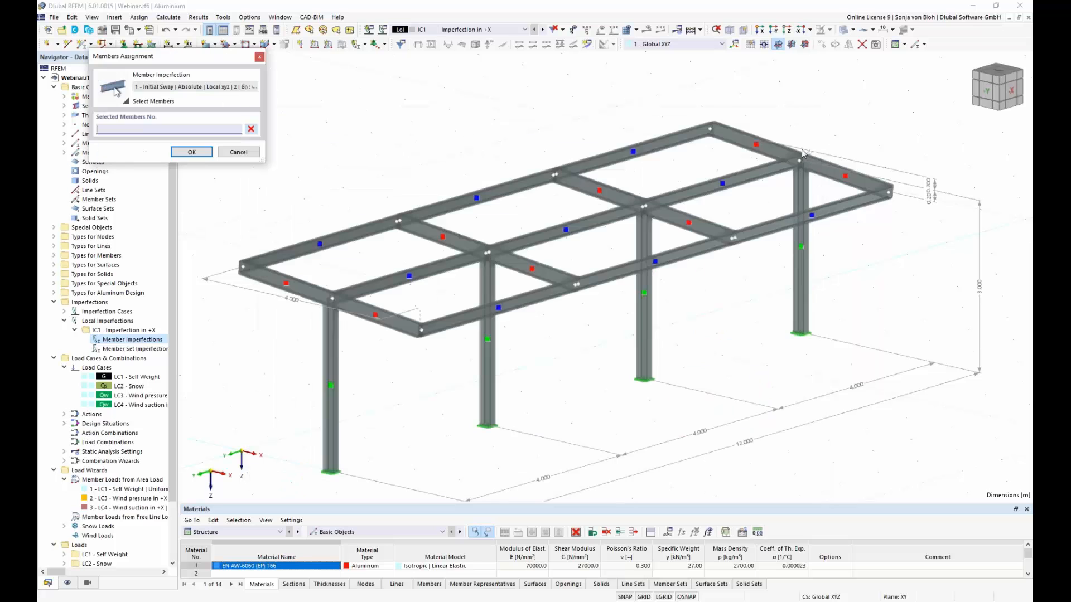
{"action": "left_click", "coordinate": [331, 414]}
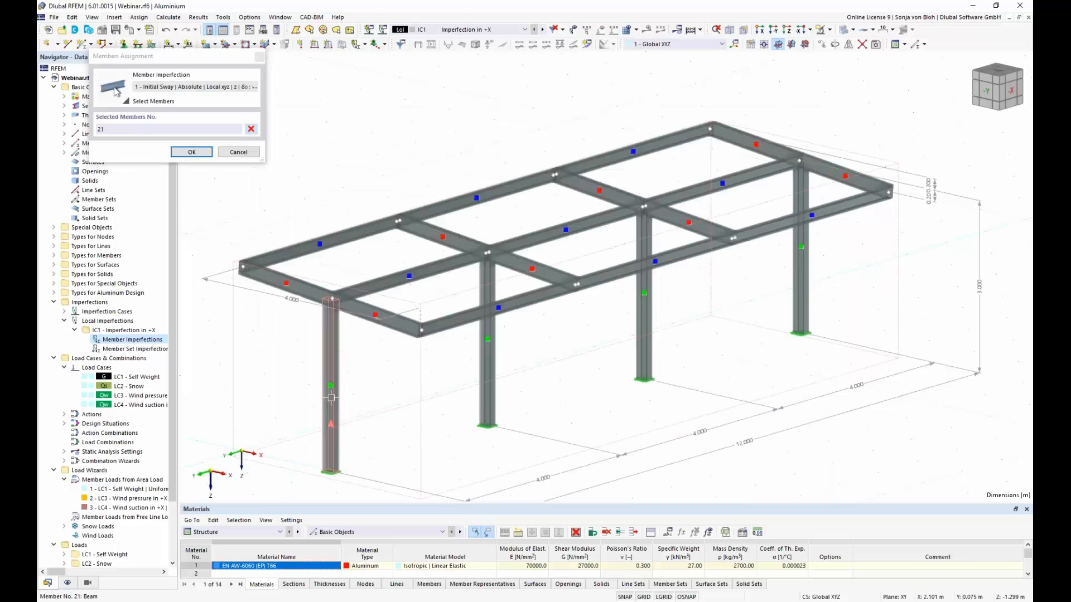
{"action": "left_click", "coordinate": [490, 363]}
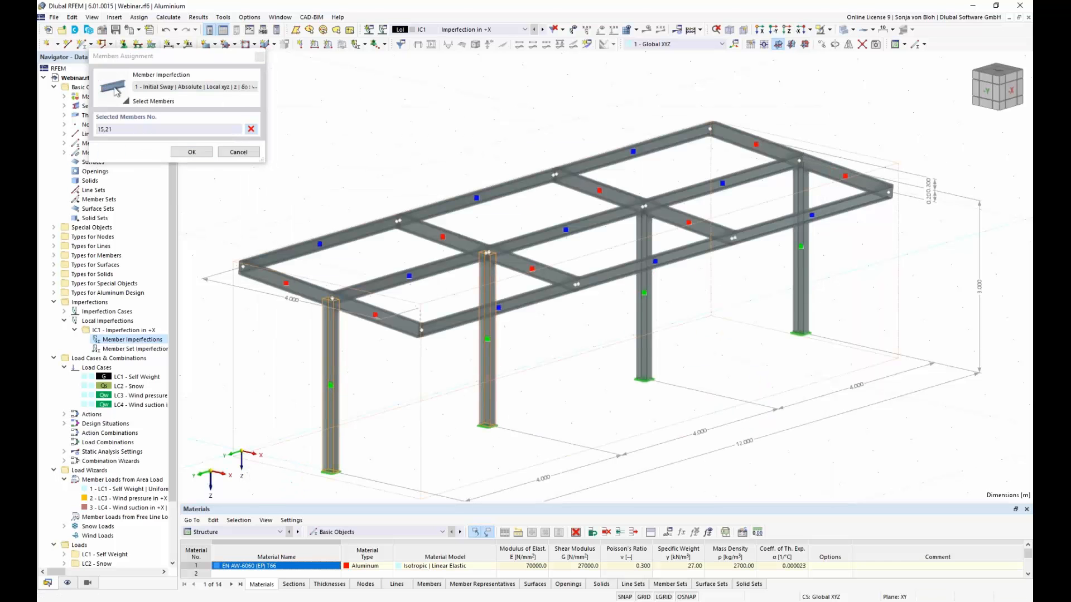
{"action": "left_click", "coordinate": [643, 341]}
{"action": "left_click", "coordinate": [804, 265]}
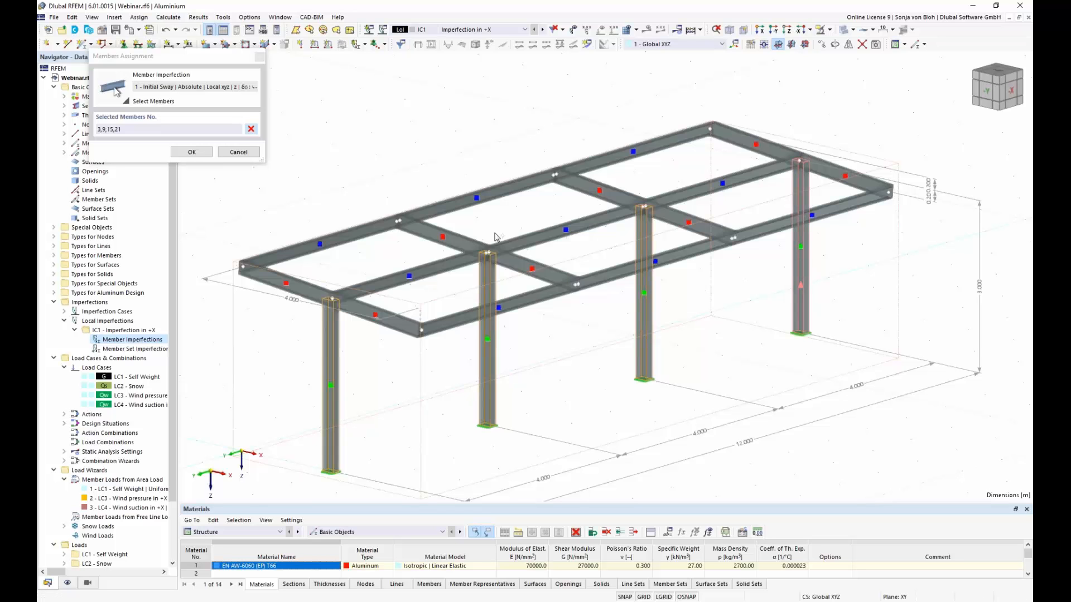
{"action": "left_click", "coordinate": [192, 152]}
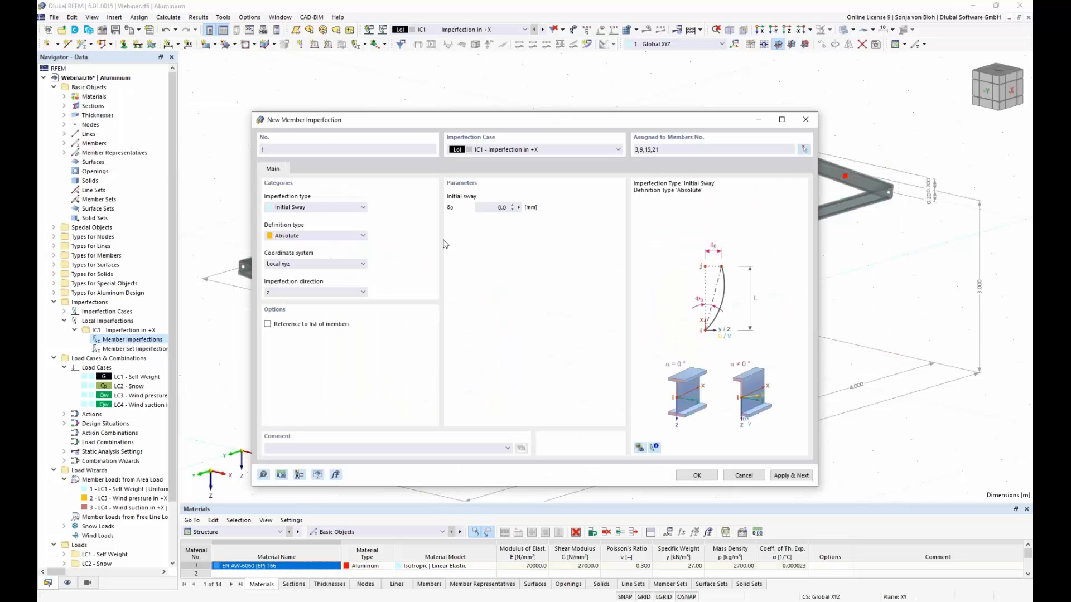
Step: Keep the Initial Sway imperfection type and set the definition type to EN 1992-1-1 & EN 1993-1-1
{"action": "left_click_drag", "start_coordinate": [475, 120], "coordinate": [554, 82]}
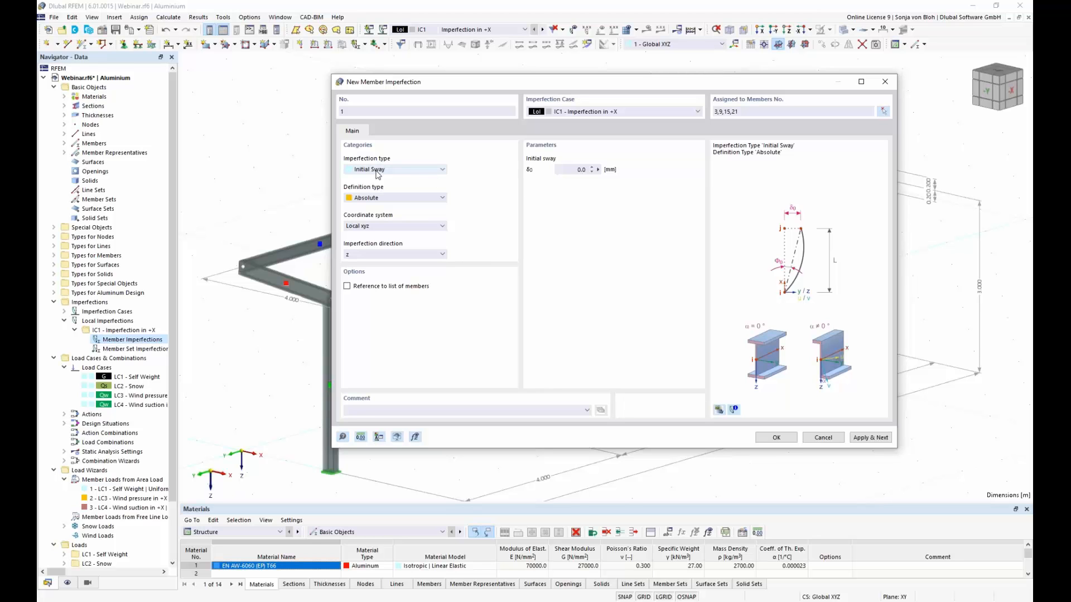
{"action": "left_click", "coordinate": [443, 170]}
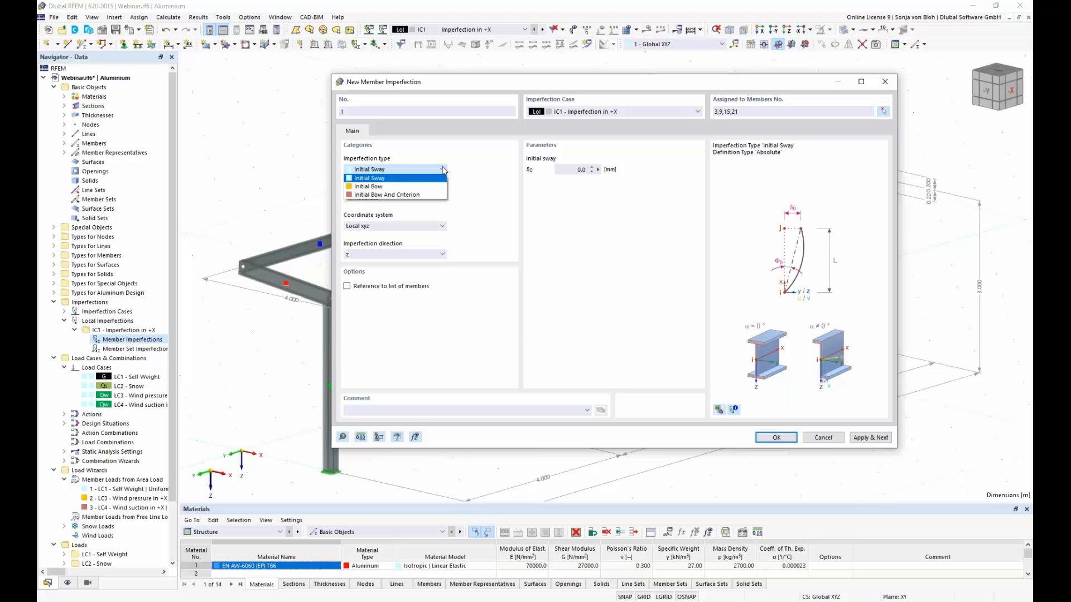
{"action": "left_click", "coordinate": [446, 153]}
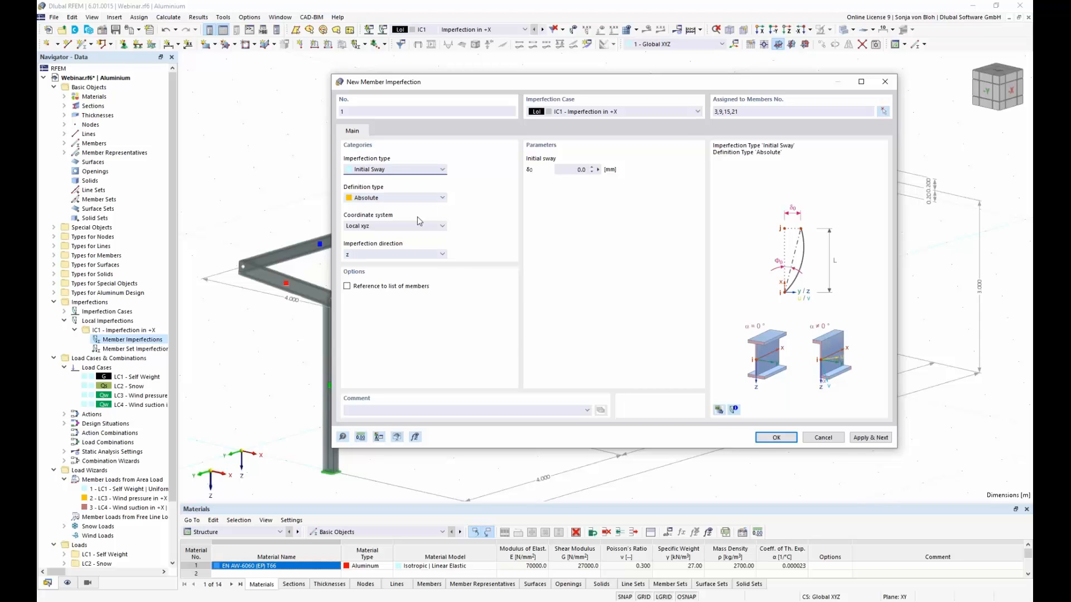
{"action": "left_click", "coordinate": [442, 198]}
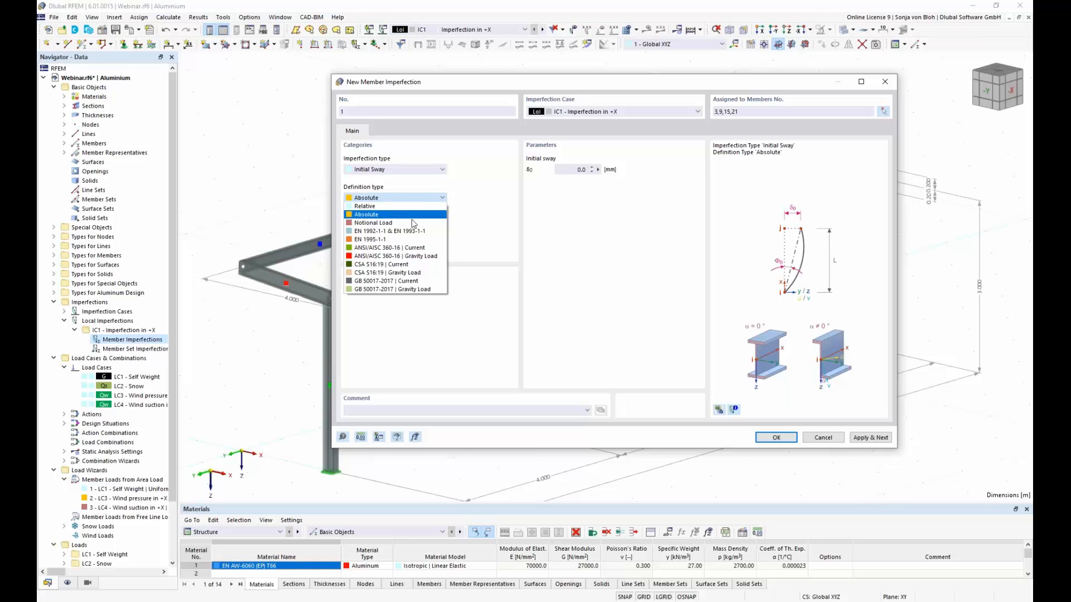
{"action": "left_click", "coordinate": [427, 231]}
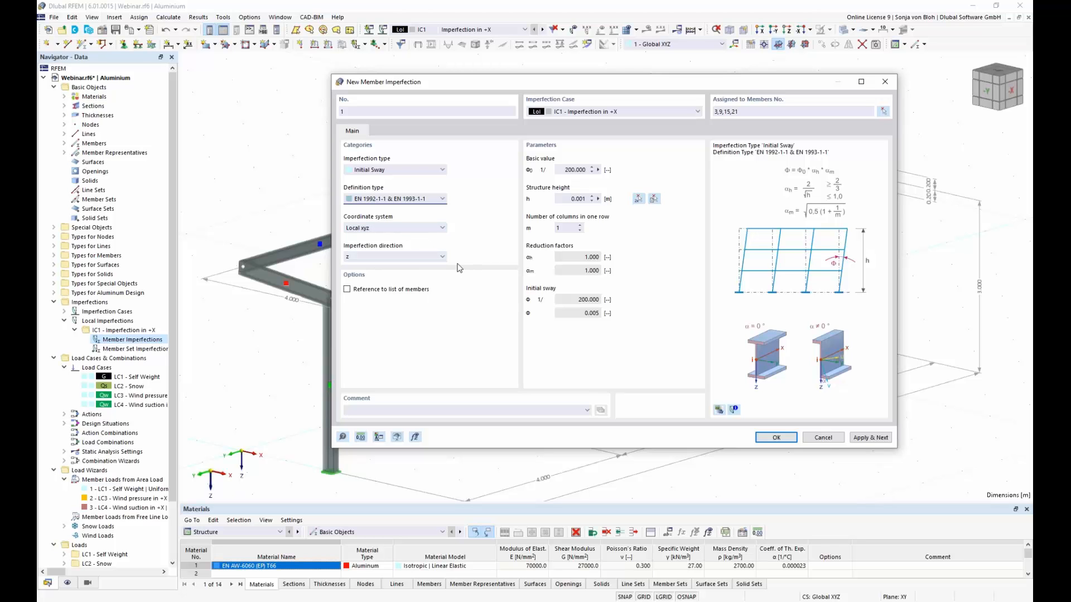
Step: Switch the imperfection preview to the real model view and examine the initial sway direction on the columns
{"action": "left_click", "coordinate": [720, 410]}
{"action": "scroll", "coordinate": [821, 290], "scroll_direction": "up", "scroll_amount": 5}
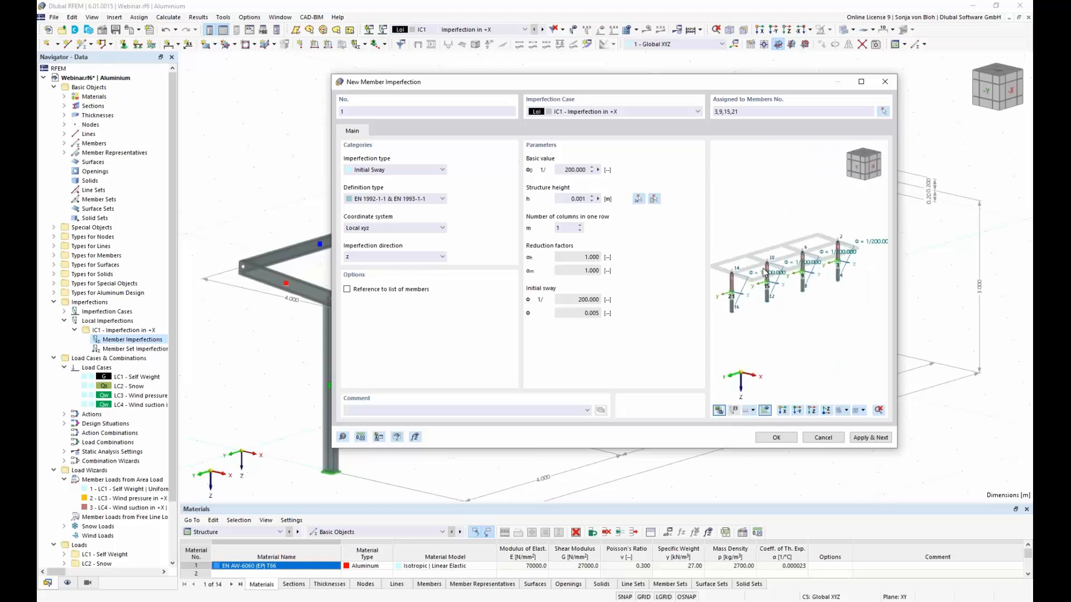
{"action": "scroll", "coordinate": [789, 303], "scroll_direction": "down", "scroll_amount": 5}
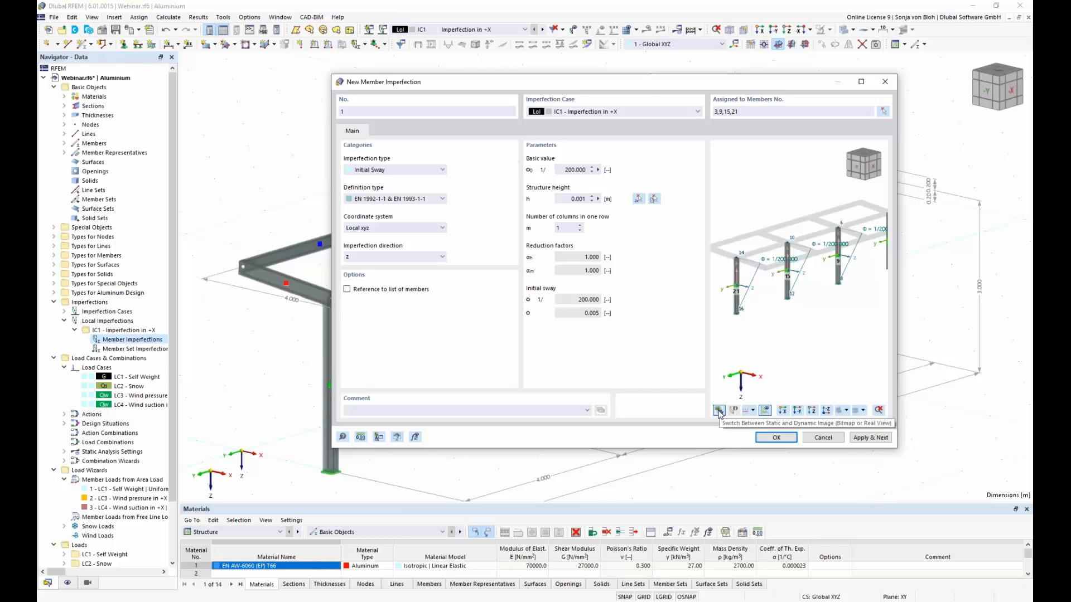
{"action": "left_click", "coordinate": [719, 412]}
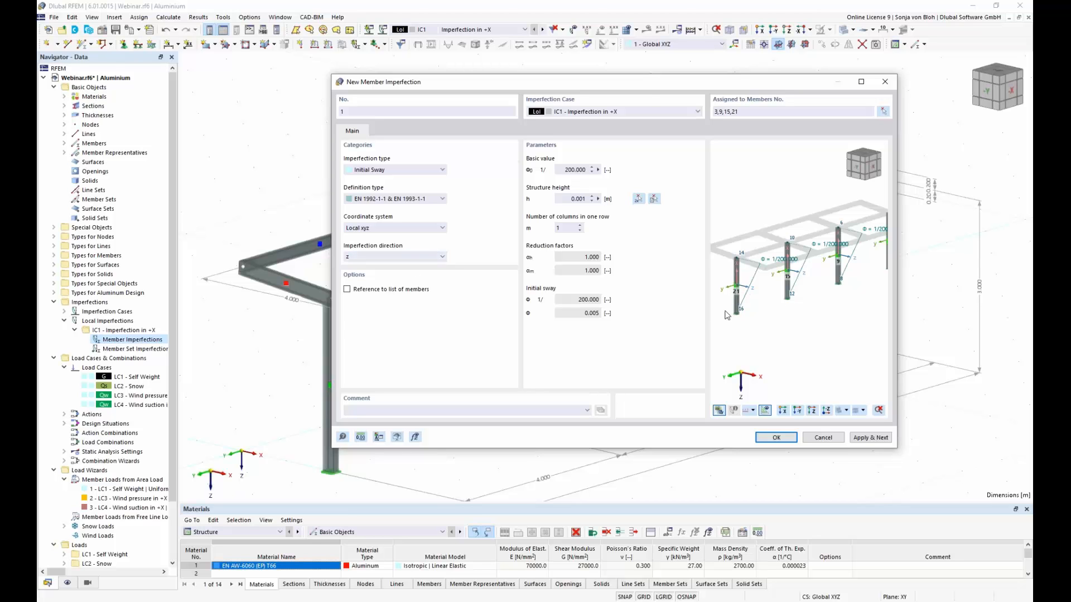
Step: Set the structure height by measuring the front column from its base node to its top node
{"action": "left_click", "coordinate": [598, 199]}
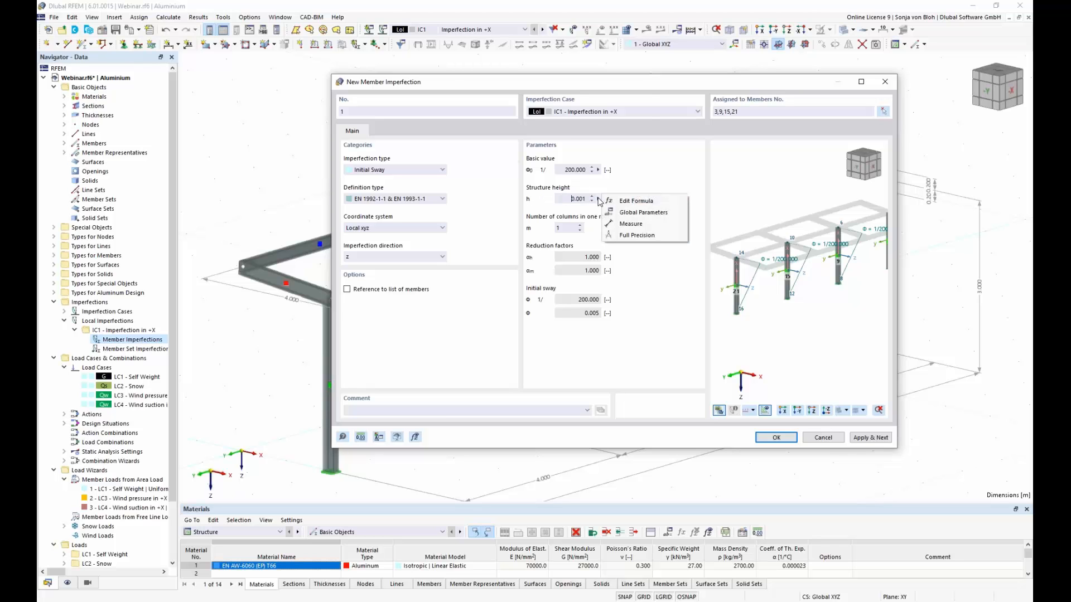
{"action": "left_click", "coordinate": [634, 227]}
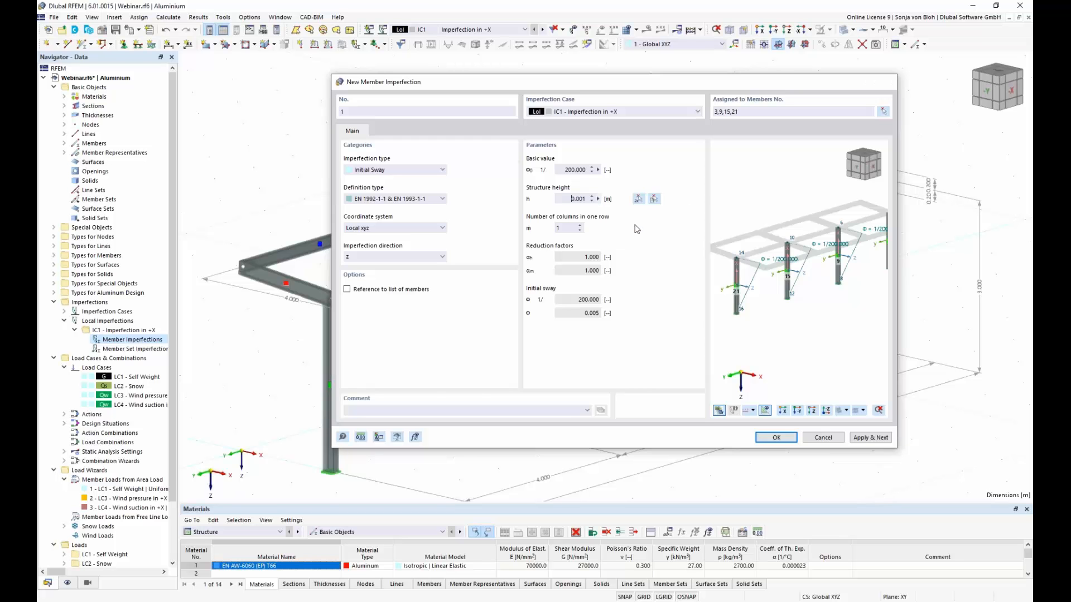
{"action": "left_click", "coordinate": [331, 470]}
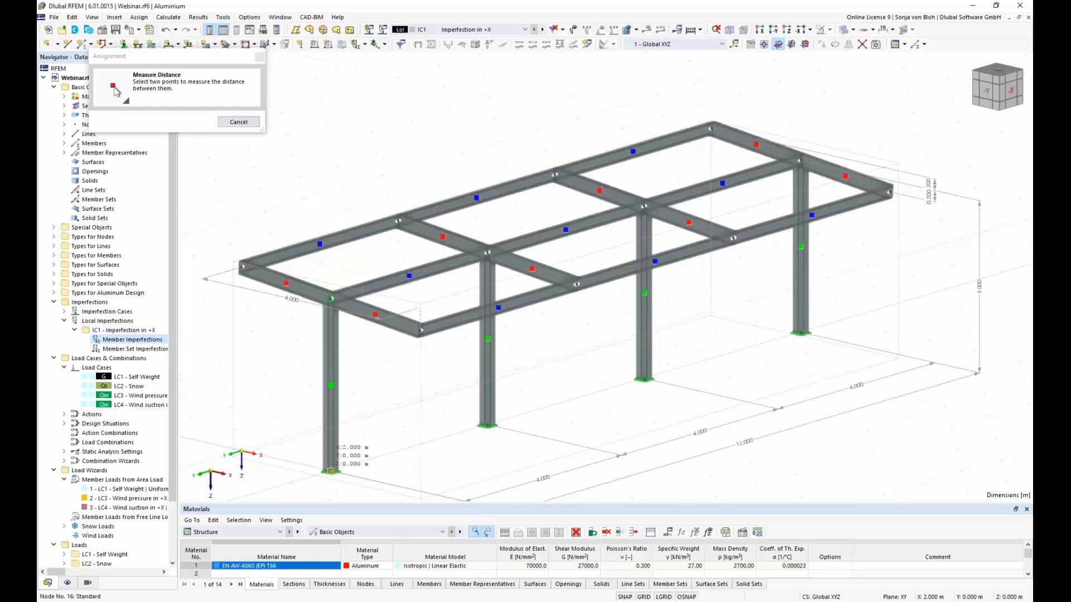
{"action": "left_click", "coordinate": [331, 299]}
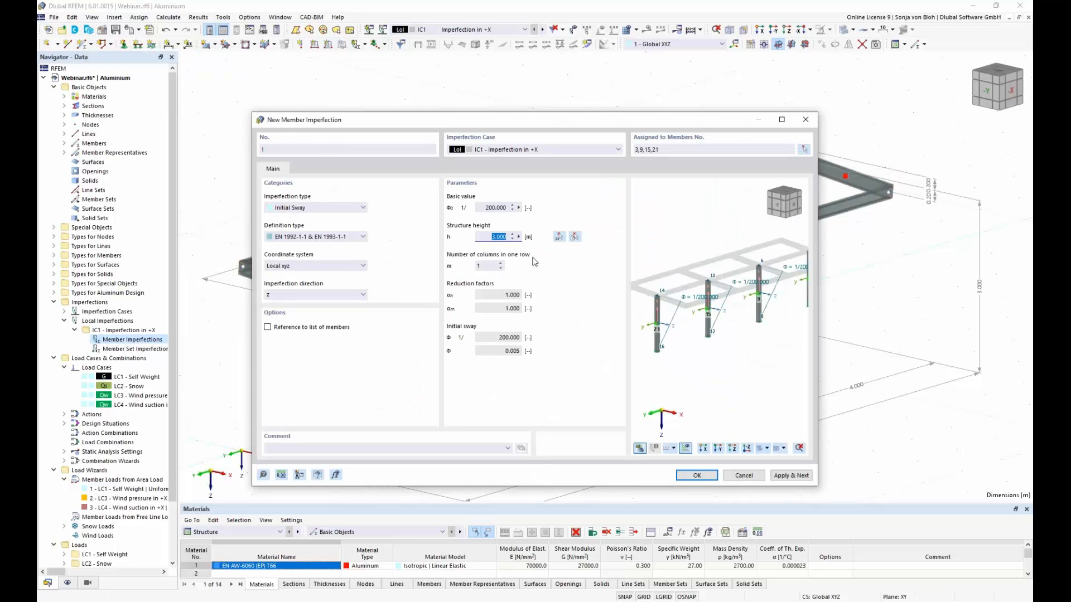
Step: Create the initial sway imperfection on the four columns in IC1 and display the imperfections on the model
{"action": "left_click_drag", "start_coordinate": [498, 122], "coordinate": [558, 79]}
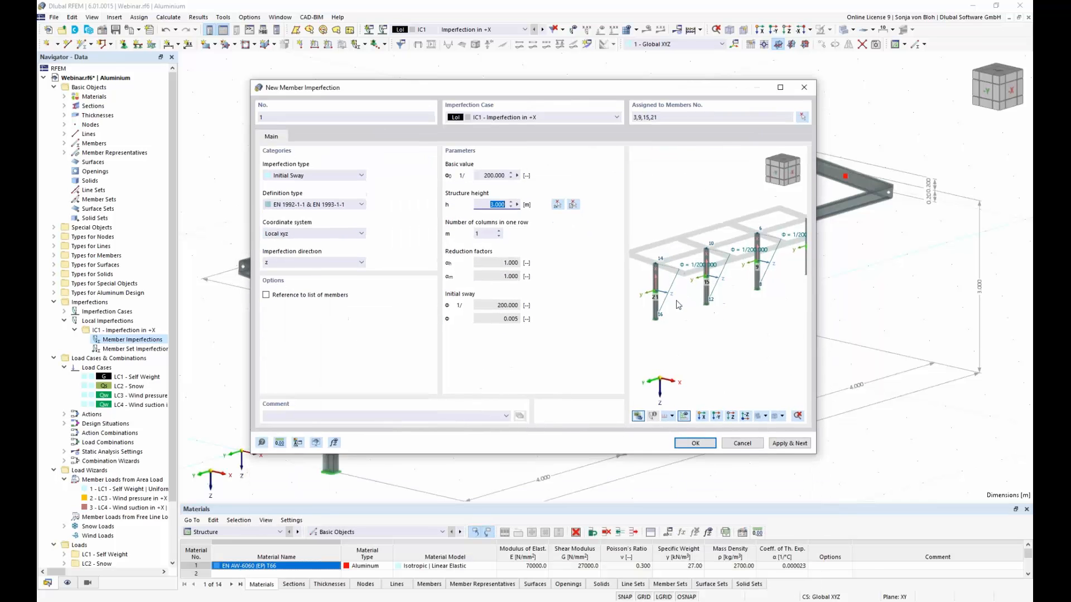
{"action": "left_click", "coordinate": [694, 442]}
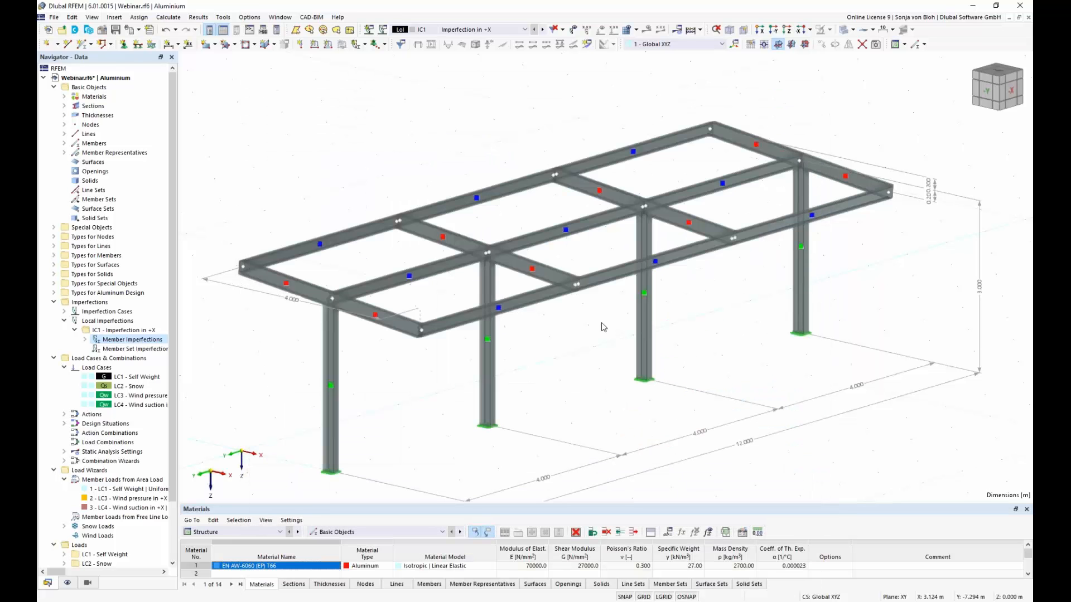
{"action": "left_click", "coordinate": [574, 29]}
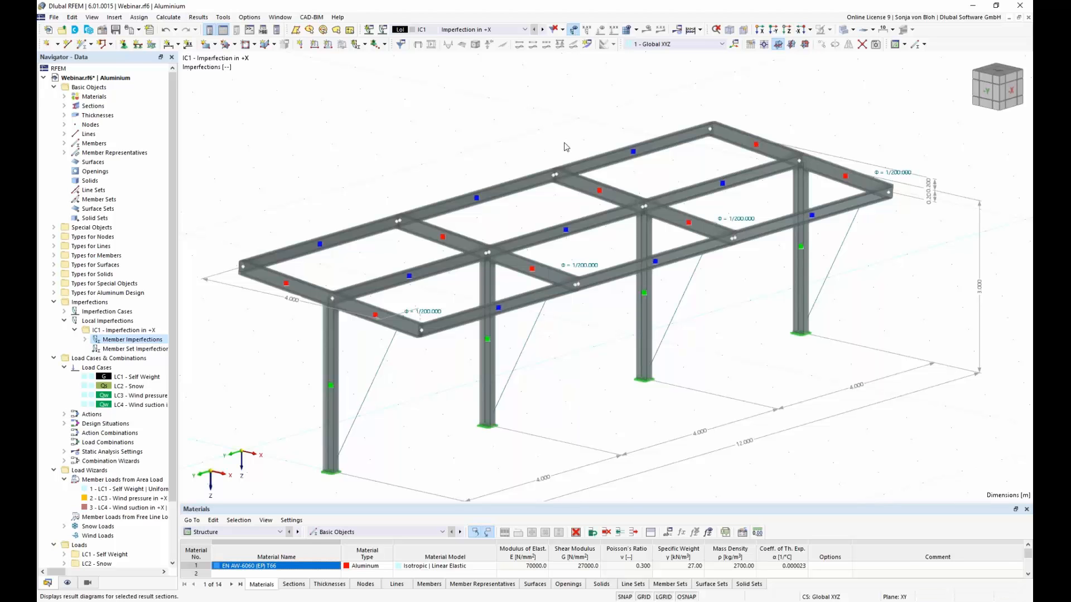
{"action": "left_click", "coordinate": [329, 318]}
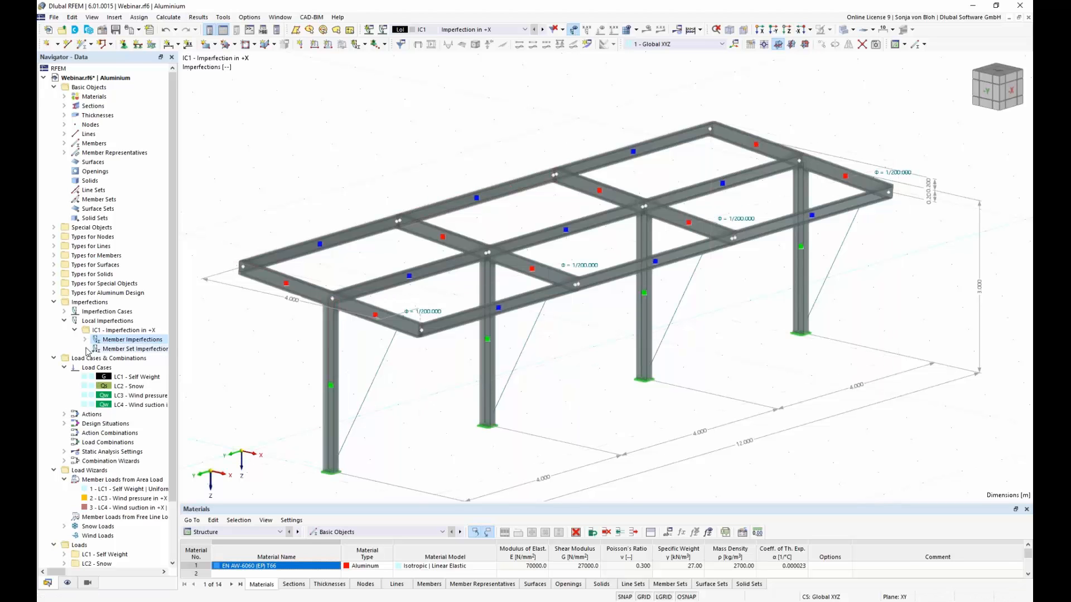
Step: Copy imperfection case IC1 as IC2 and name it Imperfection in -X
{"action": "left_click", "coordinate": [64, 312]}
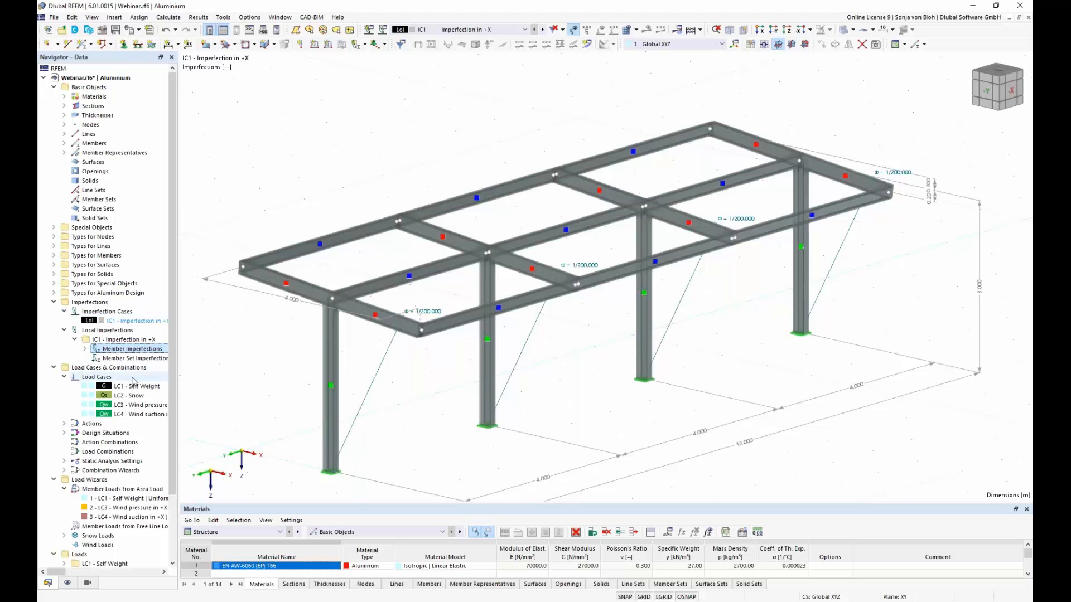
{"action": "double_click", "coordinate": [137, 321]}
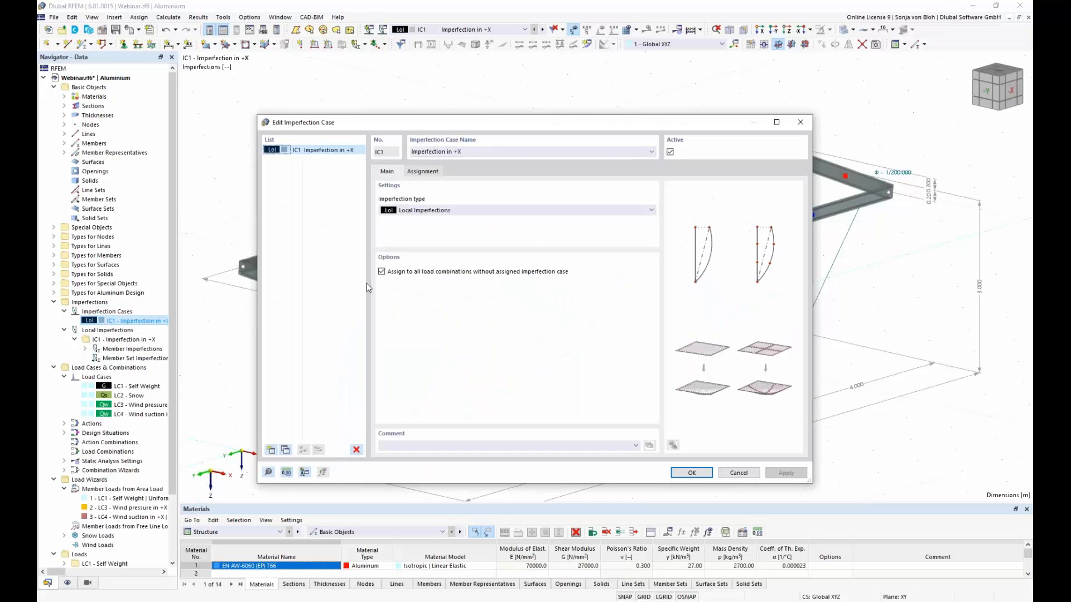
{"action": "left_click", "coordinate": [285, 449]}
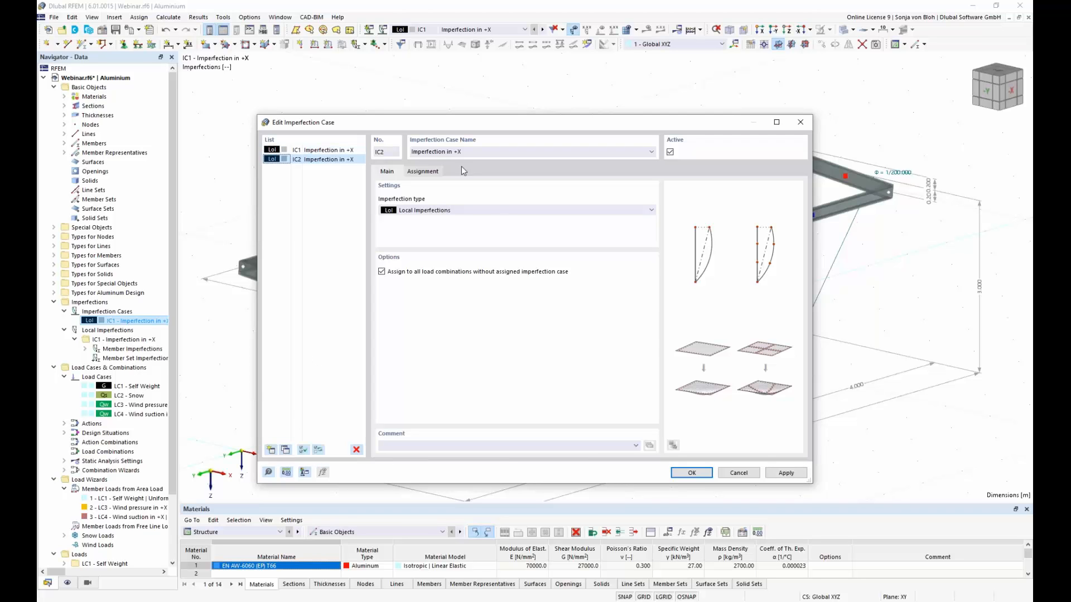
{"action": "left_click", "coordinate": [459, 152]}
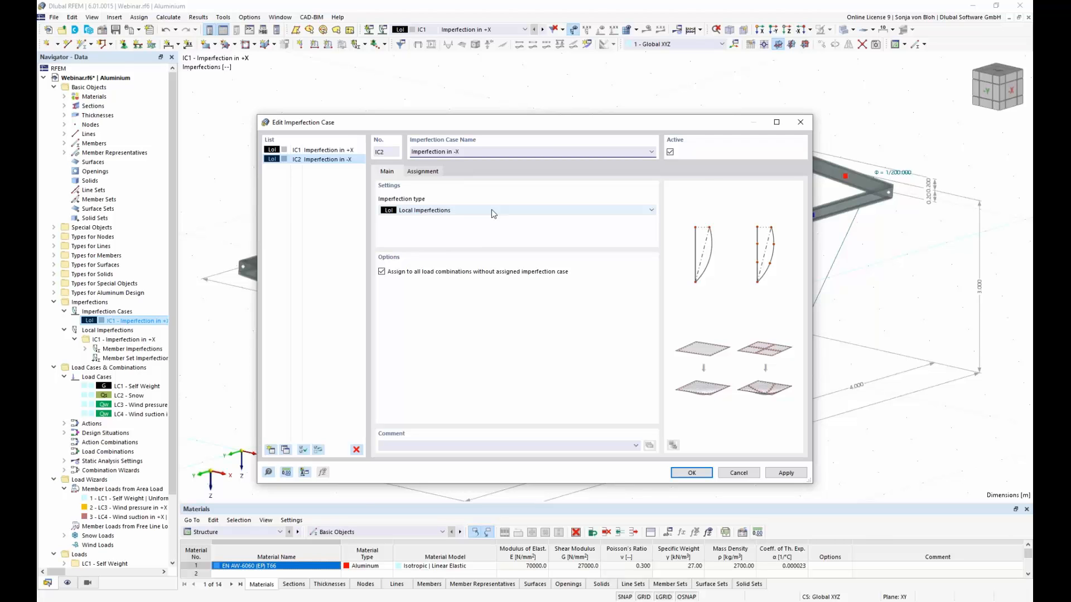
{"action": "left_click", "coordinate": [685, 475]}
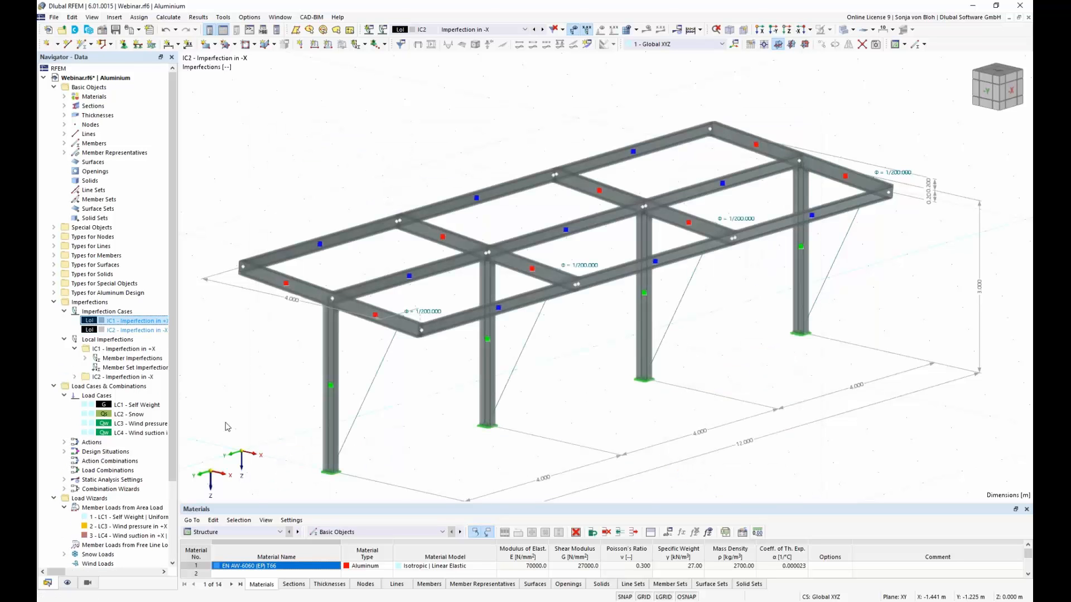
Step: Set the imperfection direction of the columns' initial sway in IC2 to local -z
{"action": "left_click", "coordinate": [75, 378]}
{"action": "left_click", "coordinate": [85, 387]}
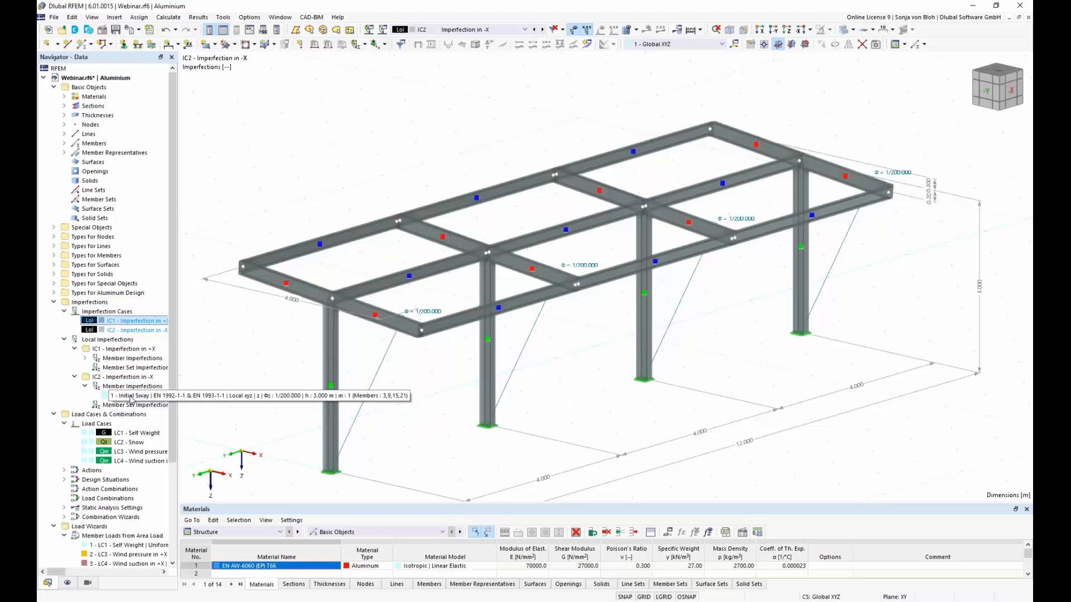
{"action": "double_click", "coordinate": [131, 396]}
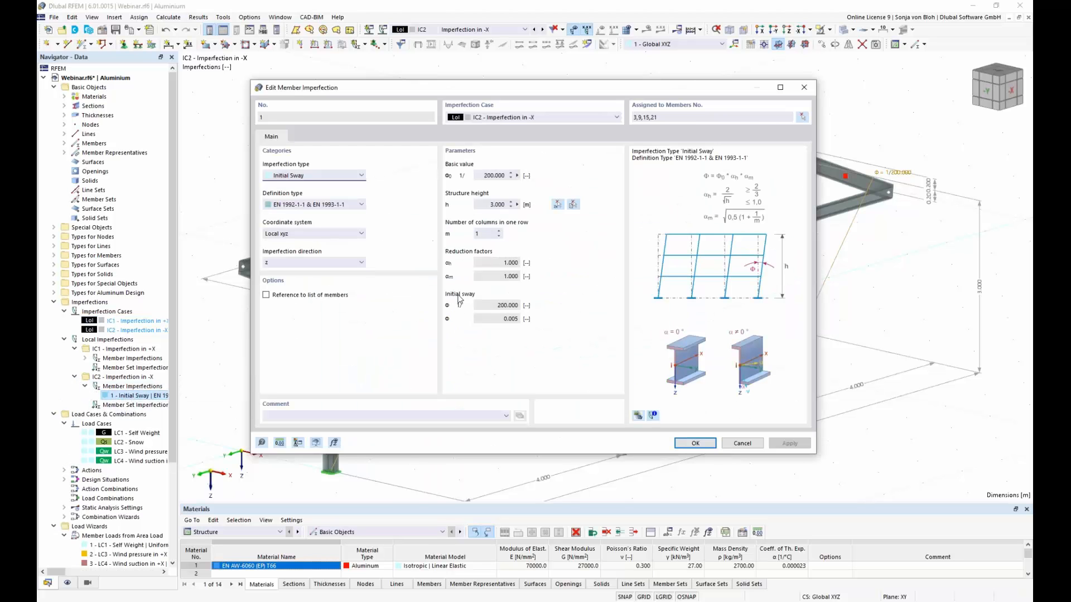
{"action": "left_click", "coordinate": [359, 263]}
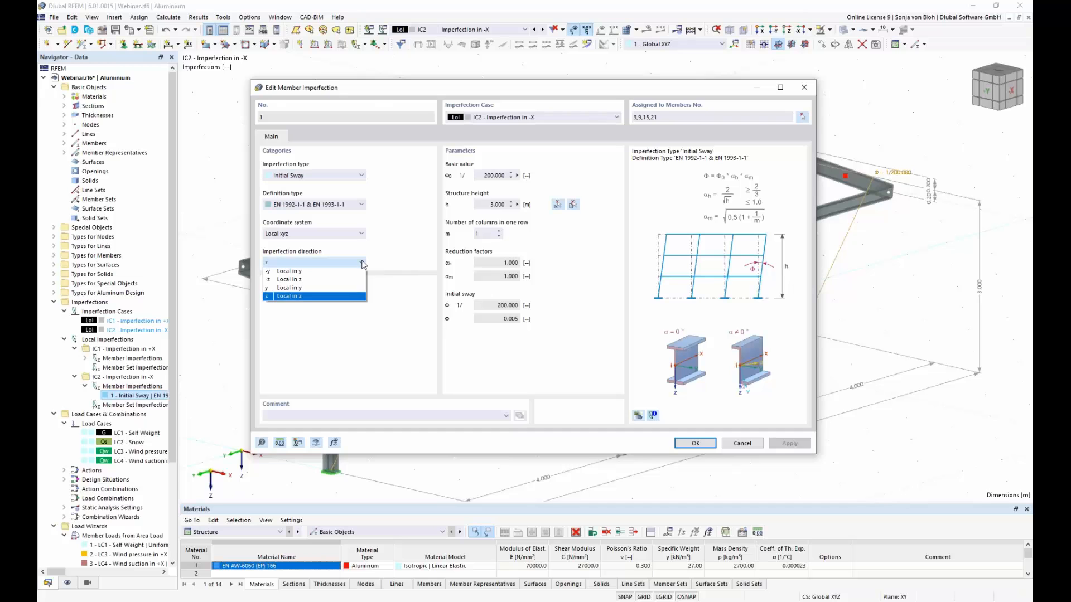
{"action": "left_click", "coordinate": [328, 281]}
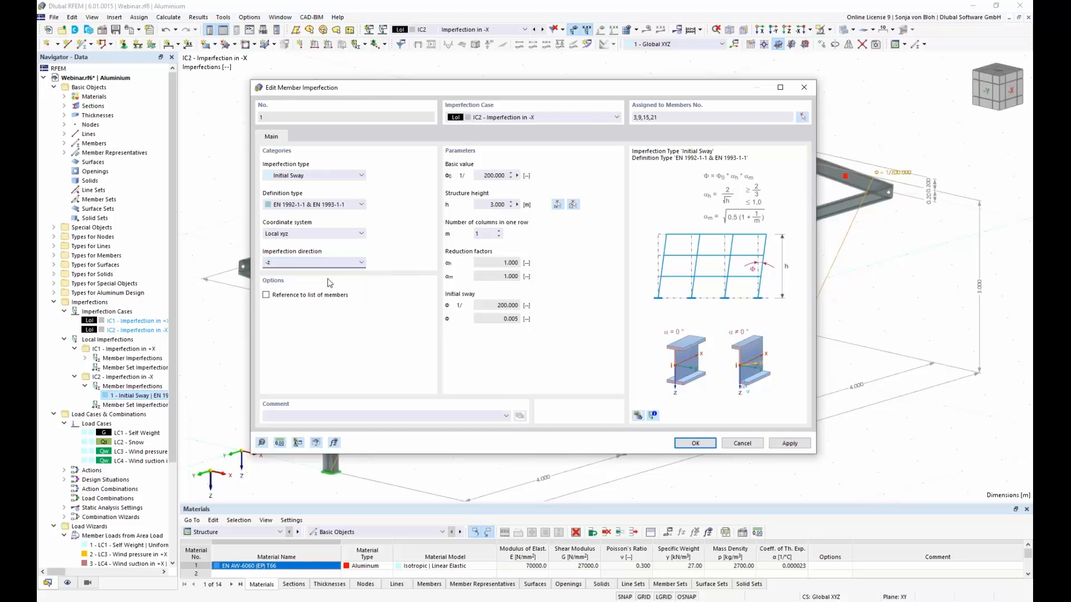
{"action": "left_click", "coordinate": [695, 444]}
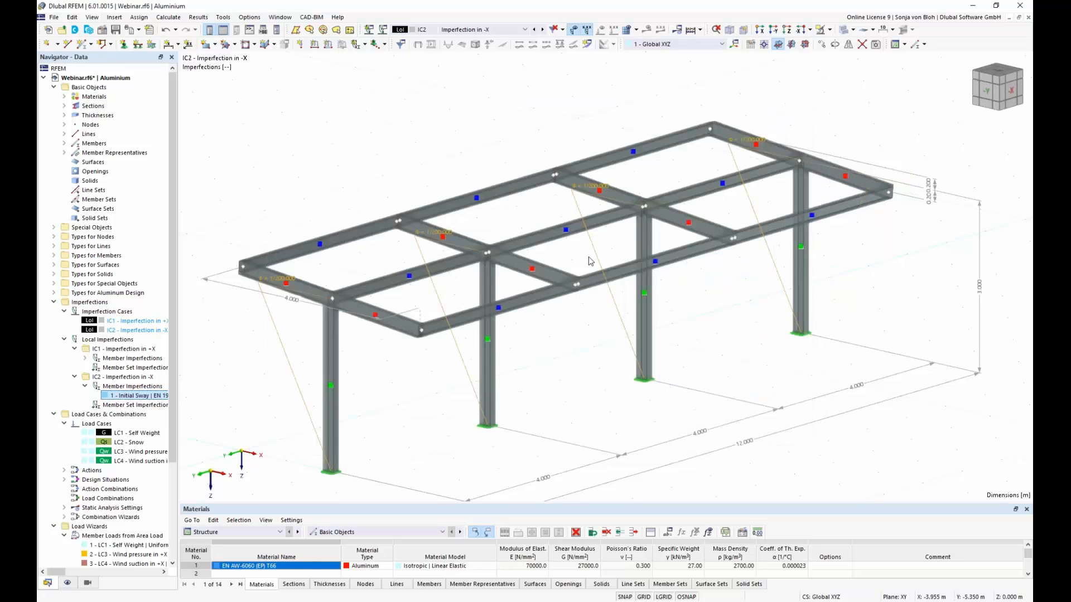
Step: Copy imperfection case IC1 as IC3 and name it Imperfection in +Y
{"action": "double_click", "coordinate": [128, 330]}
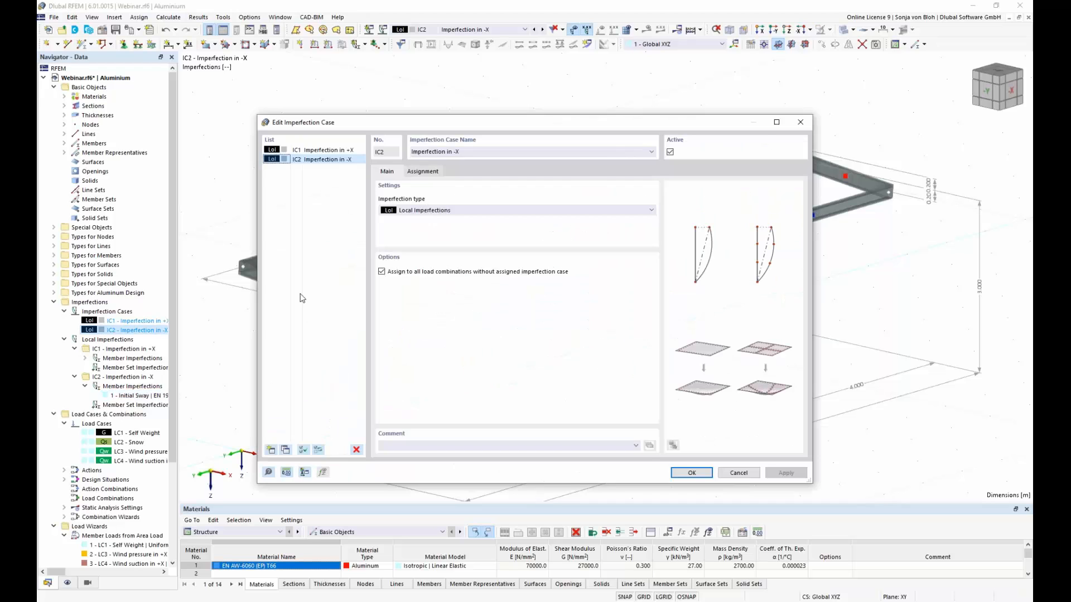
{"action": "left_click", "coordinate": [334, 150]}
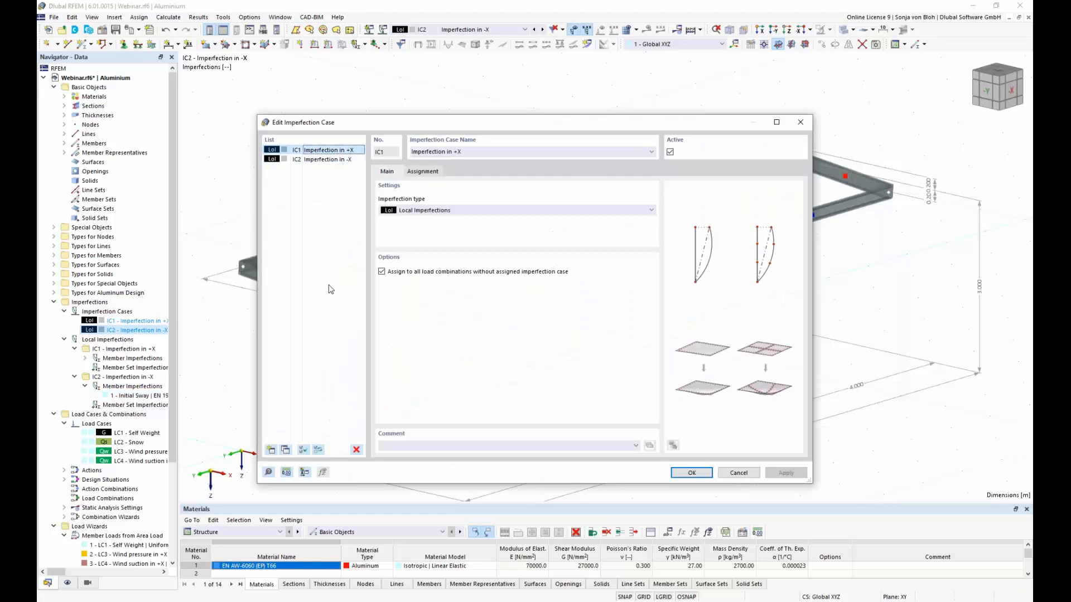
{"action": "left_click", "coordinate": [285, 451]}
{"action": "left_click", "coordinate": [466, 151]}
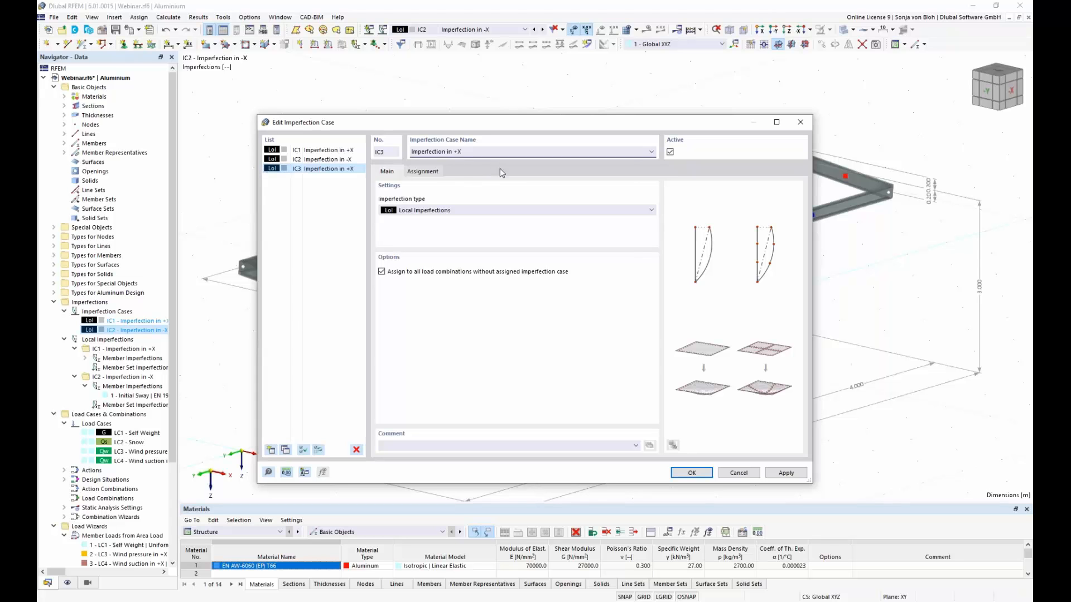
{"action": "type", "text": "Y"}
{"action": "left_click", "coordinate": [690, 473]}
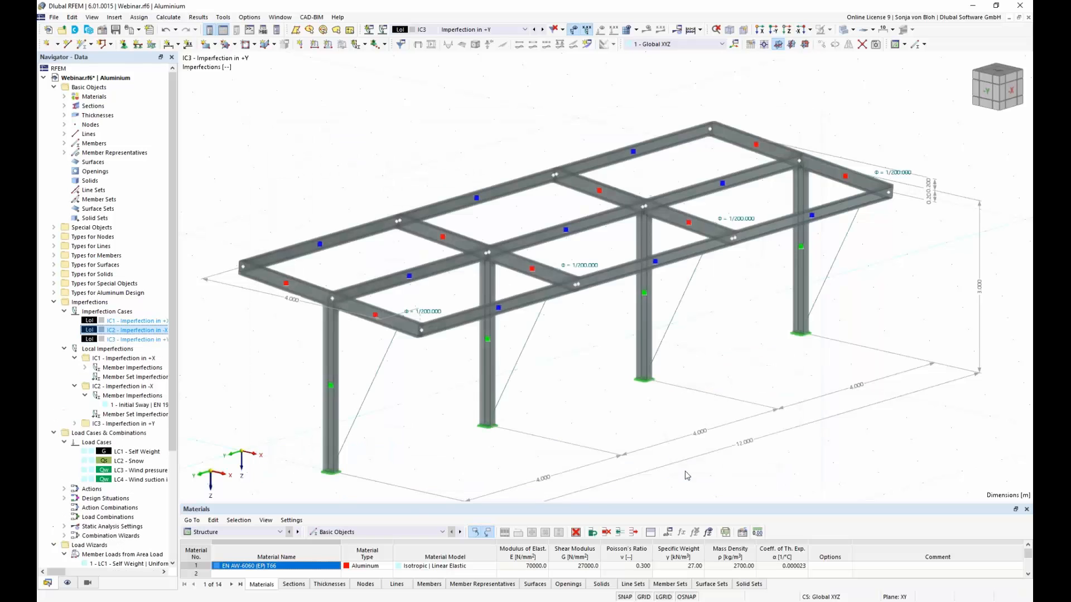
Step: For the initial sway in IC3, set the imperfection direction to local y and the number of columns in one row to 4
{"action": "left_click", "coordinate": [74, 424]}
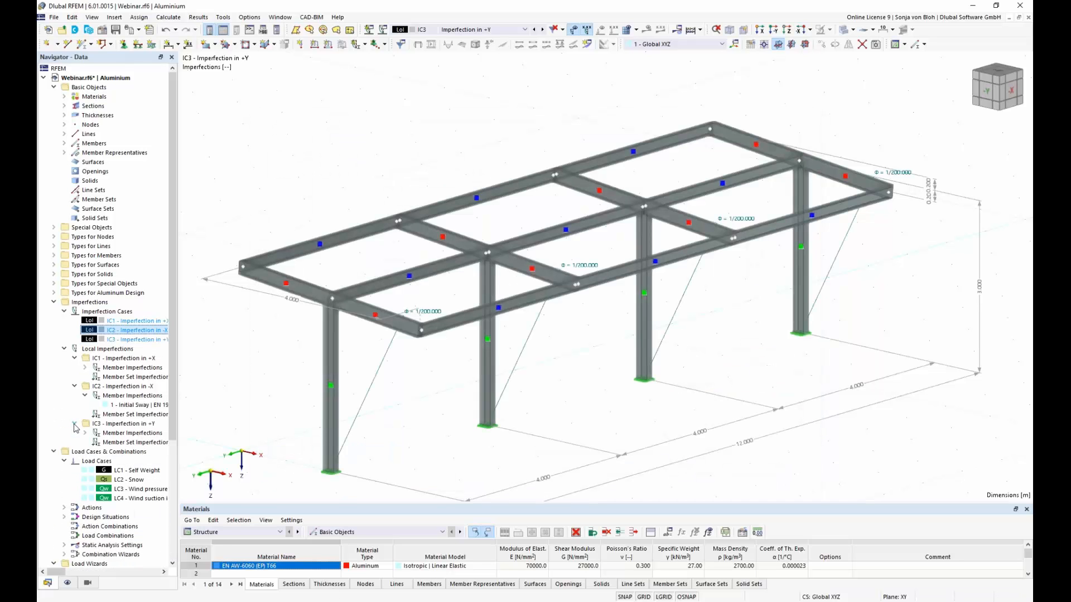
{"action": "left_click", "coordinate": [85, 433]}
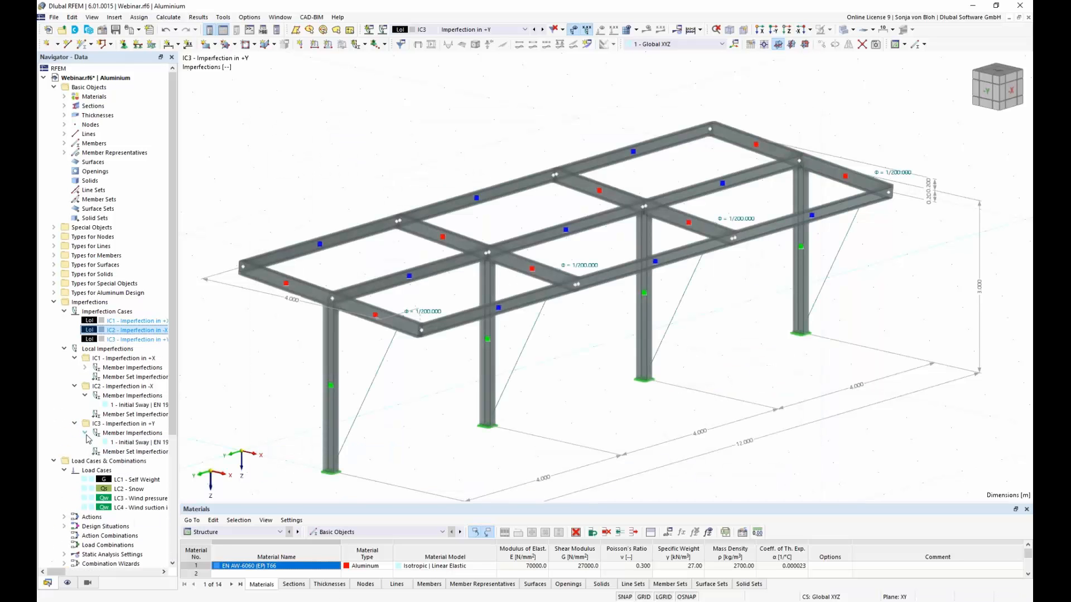
{"action": "double_click", "coordinate": [134, 442]}
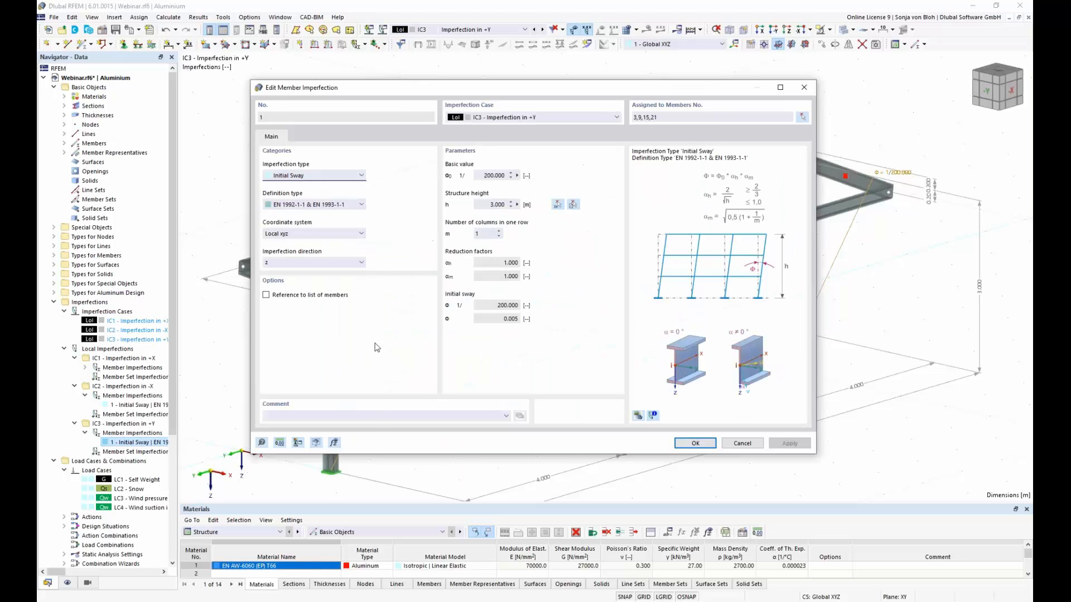
{"action": "left_click", "coordinate": [352, 263]}
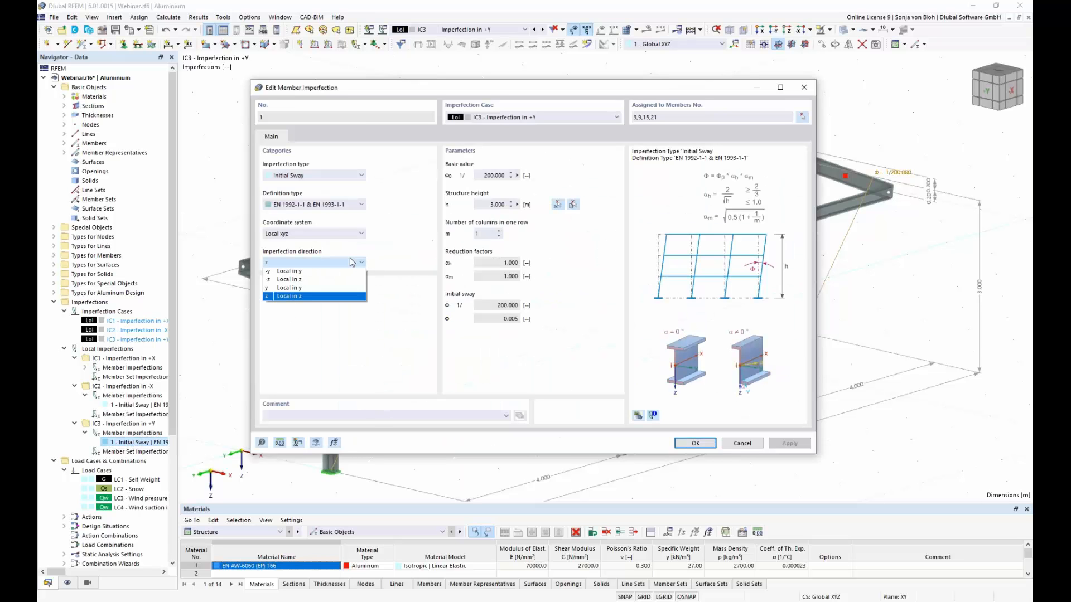
{"action": "left_click", "coordinate": [296, 289]}
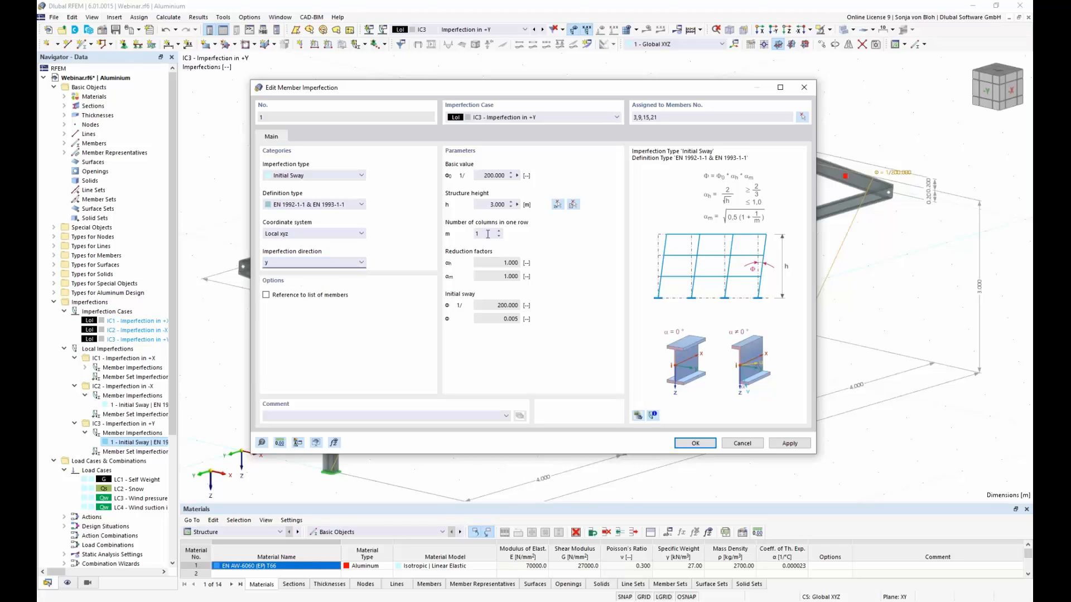
{"action": "left_click_drag", "start_coordinate": [512, 94], "coordinate": [527, 491]}
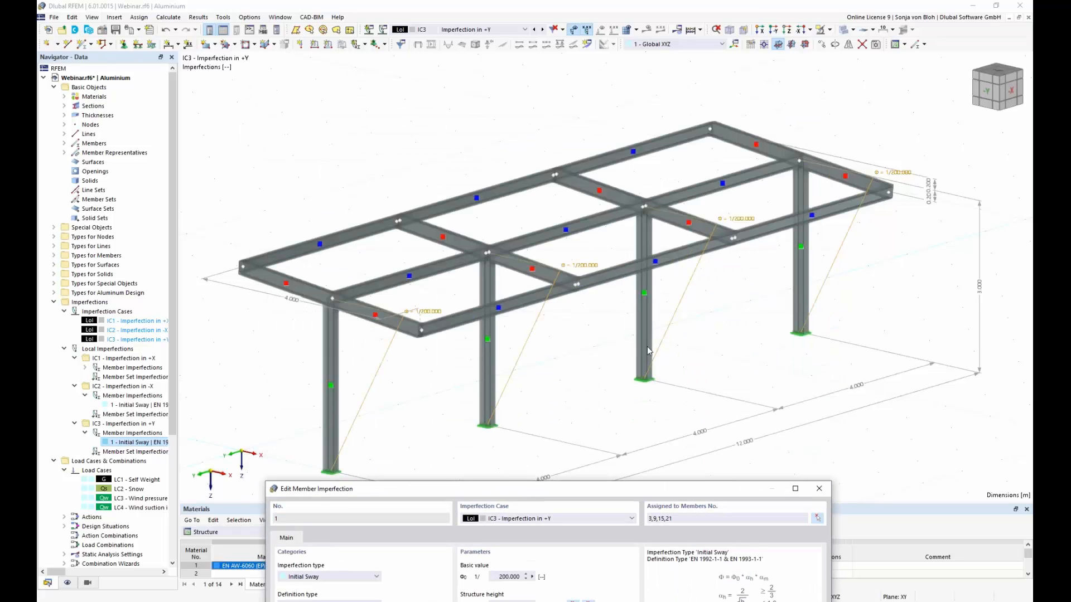
{"action": "left_click_drag", "start_coordinate": [493, 489], "coordinate": [466, 146]}
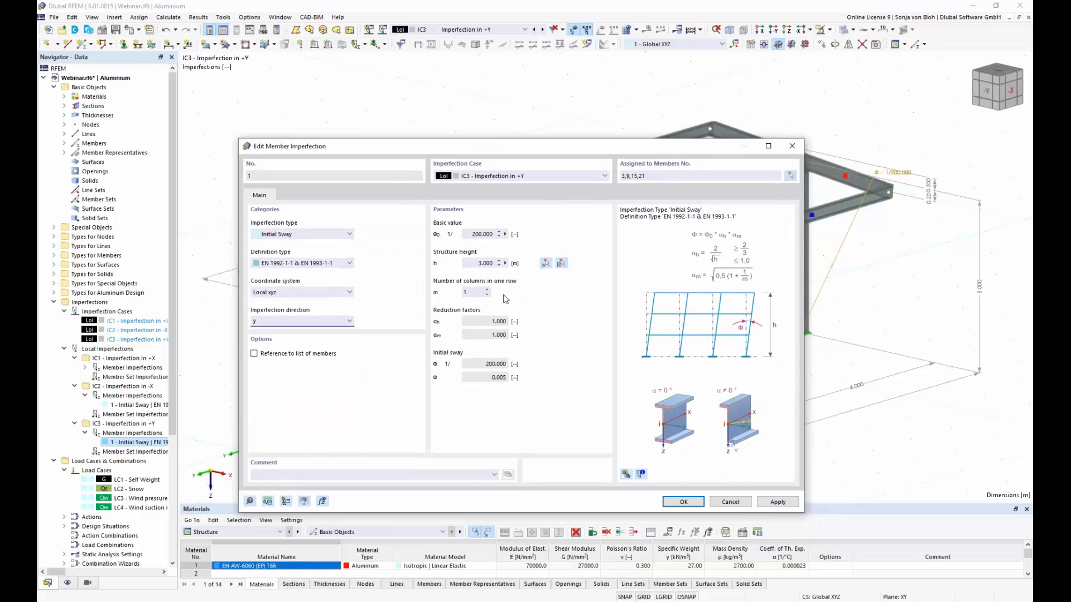
{"action": "left_click", "coordinate": [474, 292]}
{"action": "left_click", "coordinate": [696, 503]}
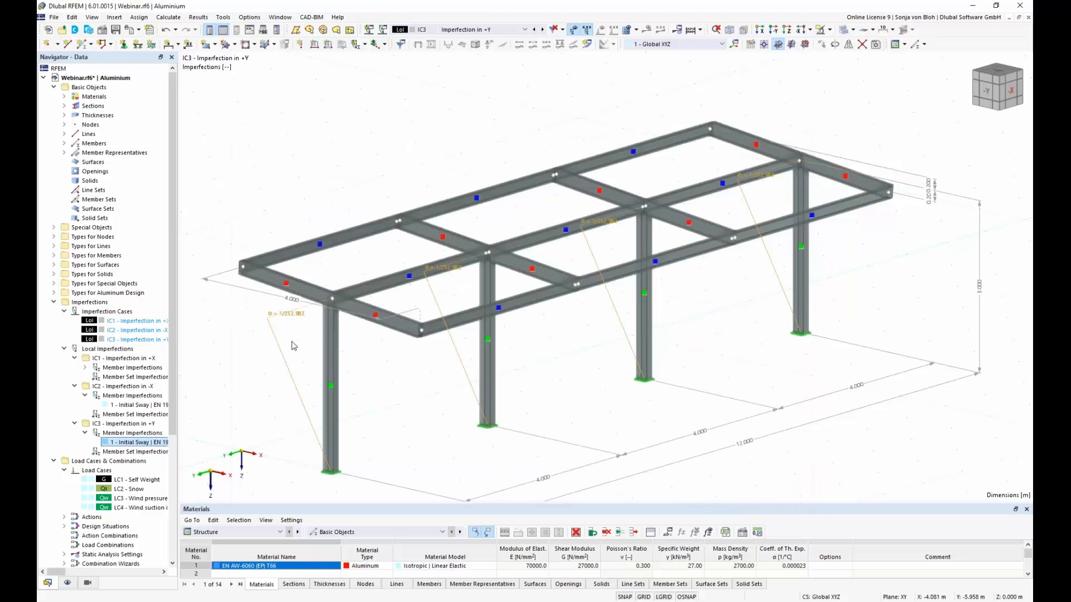
Step: Copy imperfection case IC3 as IC4 and name it Imperfection in -Y
{"action": "double_click", "coordinate": [110, 339]}
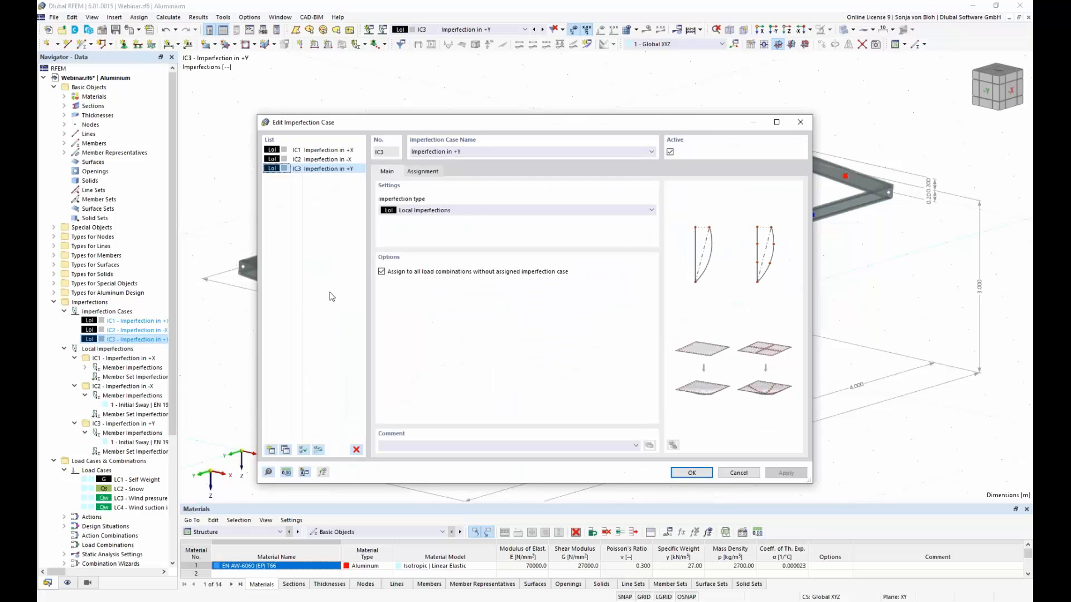
{"action": "left_click", "coordinate": [285, 450]}
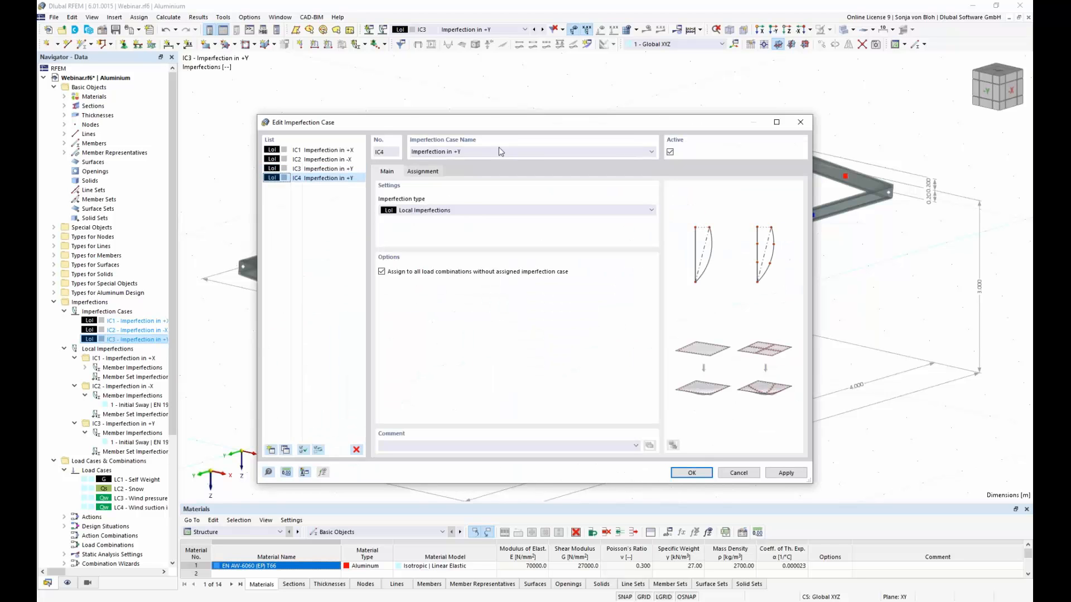
{"action": "left_click", "coordinate": [458, 152]}
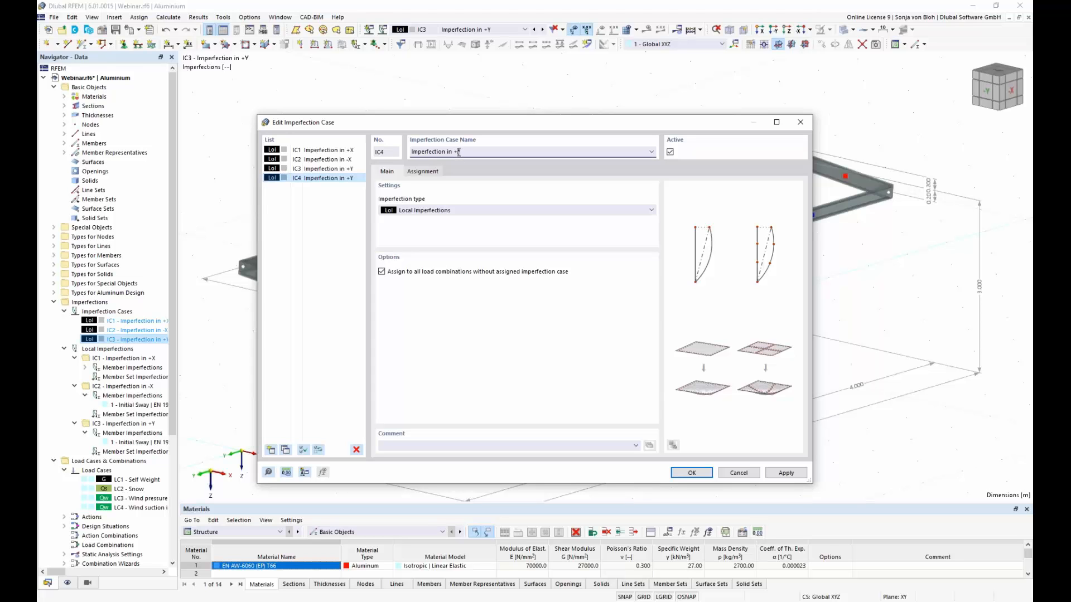
{"action": "key", "text": "BackSpace"}
{"action": "type", "text": "-"}
{"action": "left_click", "coordinate": [696, 474]}
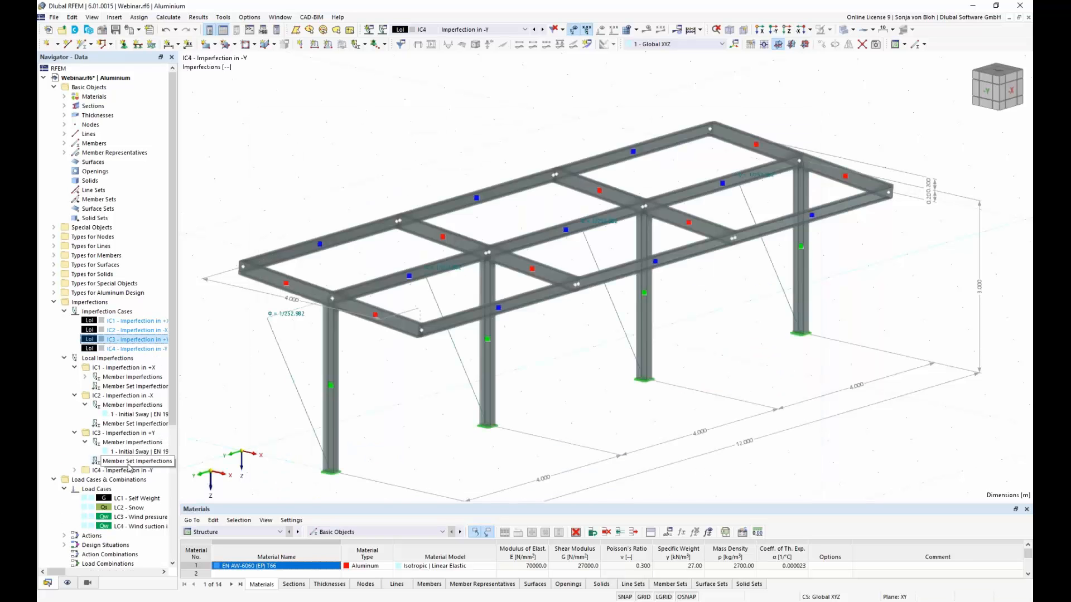
Step: Set the imperfection direction of the columns' initial sway in IC4 to local -y
{"action": "left_click", "coordinate": [74, 470]}
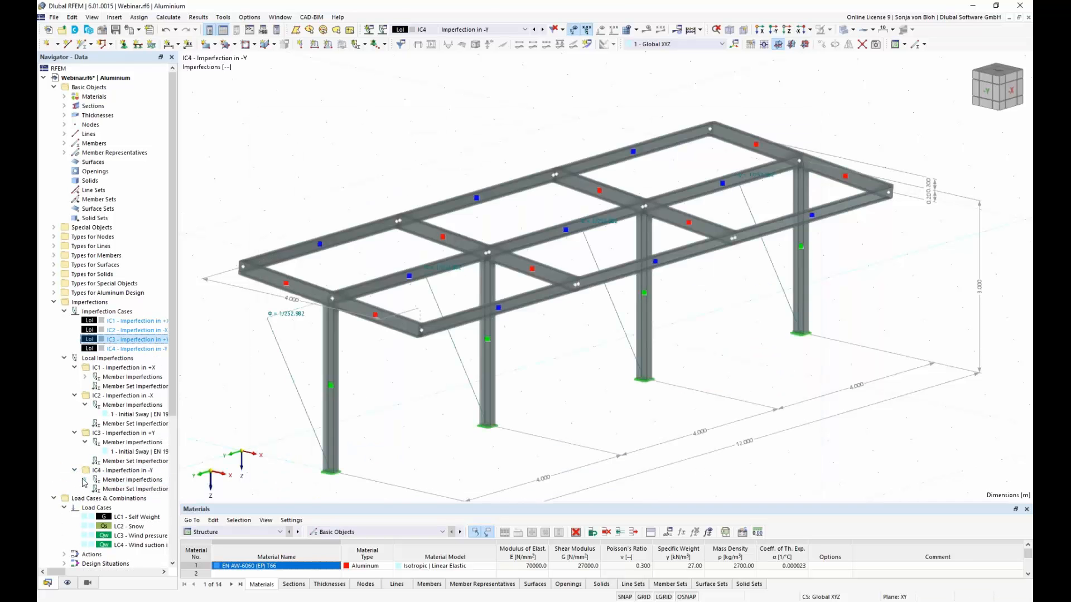
{"action": "left_click", "coordinate": [85, 480]}
{"action": "double_click", "coordinate": [134, 489]}
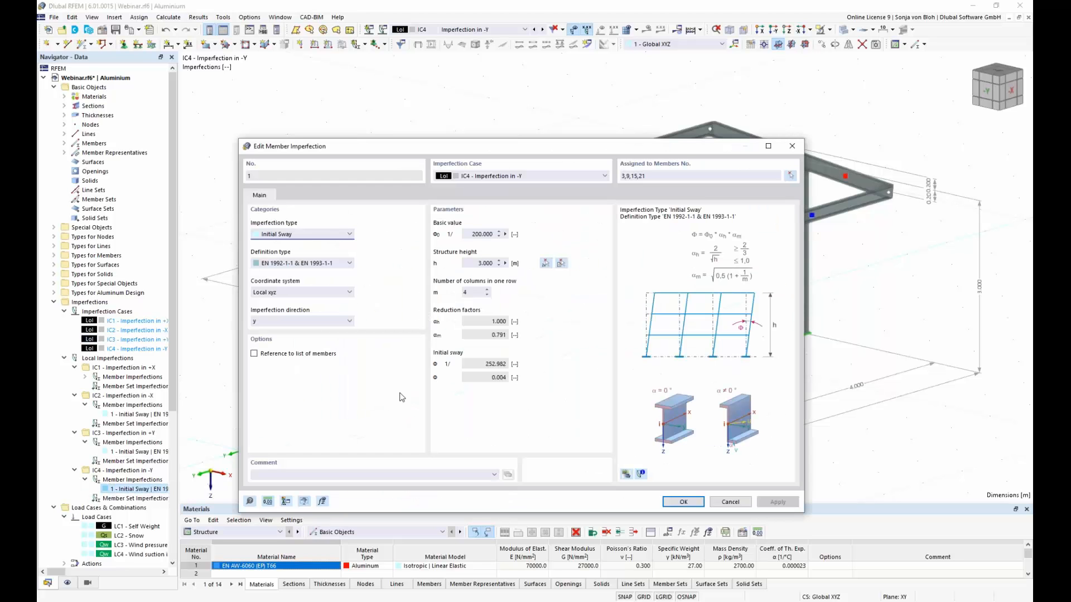
{"action": "left_click", "coordinate": [340, 322]}
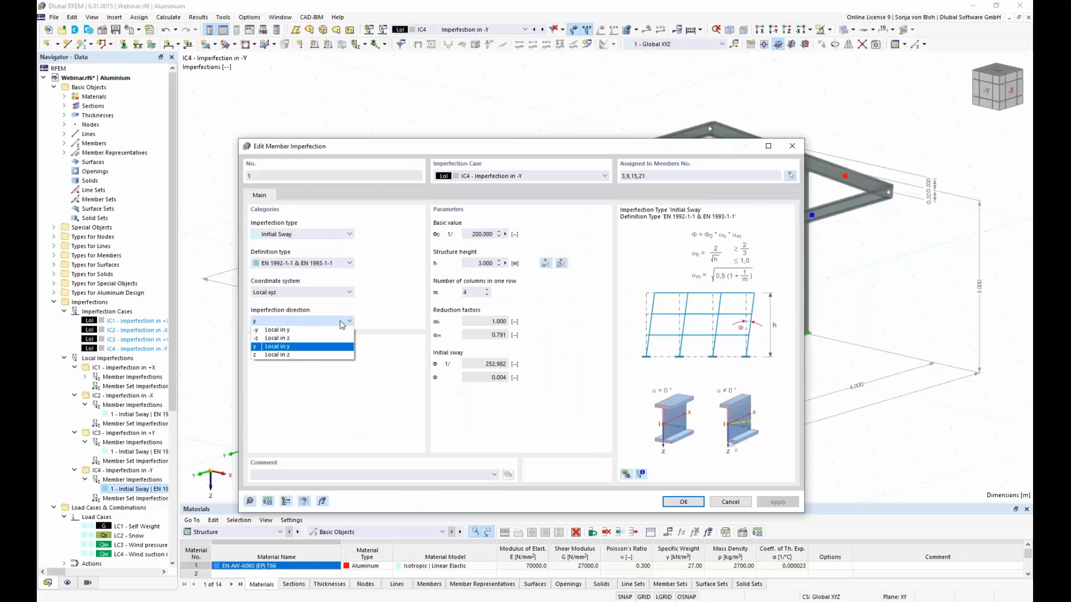
{"action": "left_click", "coordinate": [313, 330]}
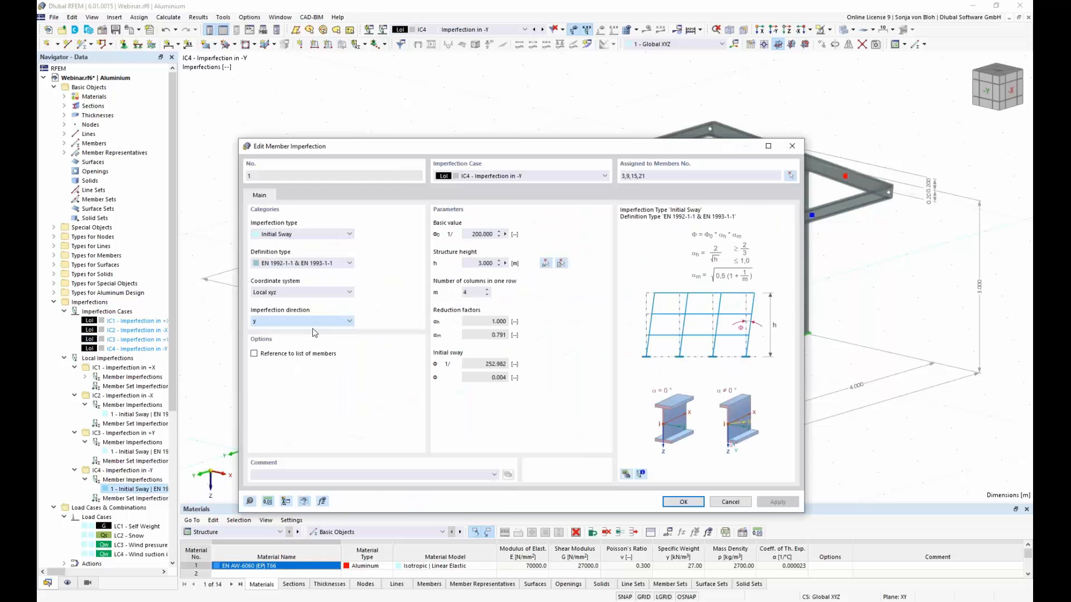
{"action": "left_click", "coordinate": [683, 503]}
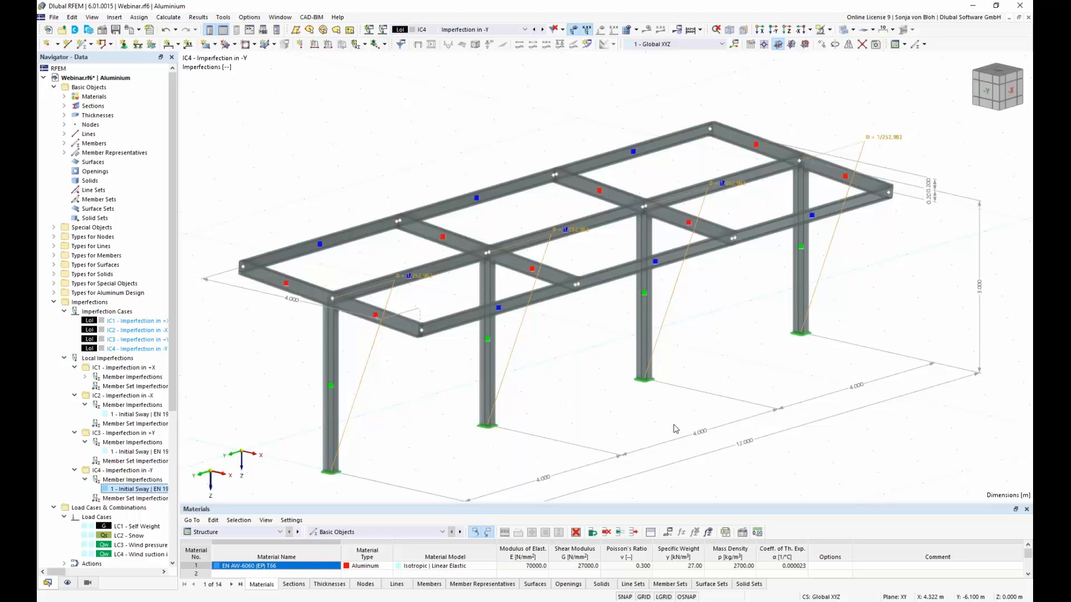
Step: In the second-order (SA2) combination wizard, enable generating the same load combinations without imperfection case
{"action": "left_click", "coordinate": [55, 303]}
{"action": "left_click", "coordinate": [54, 312]}
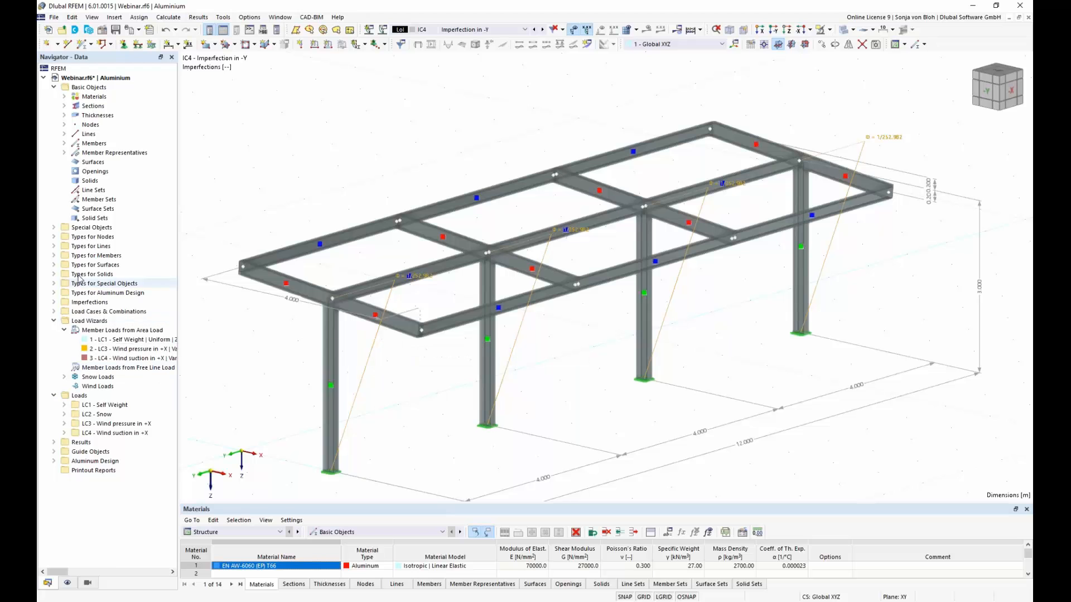
{"action": "left_click", "coordinate": [55, 312]}
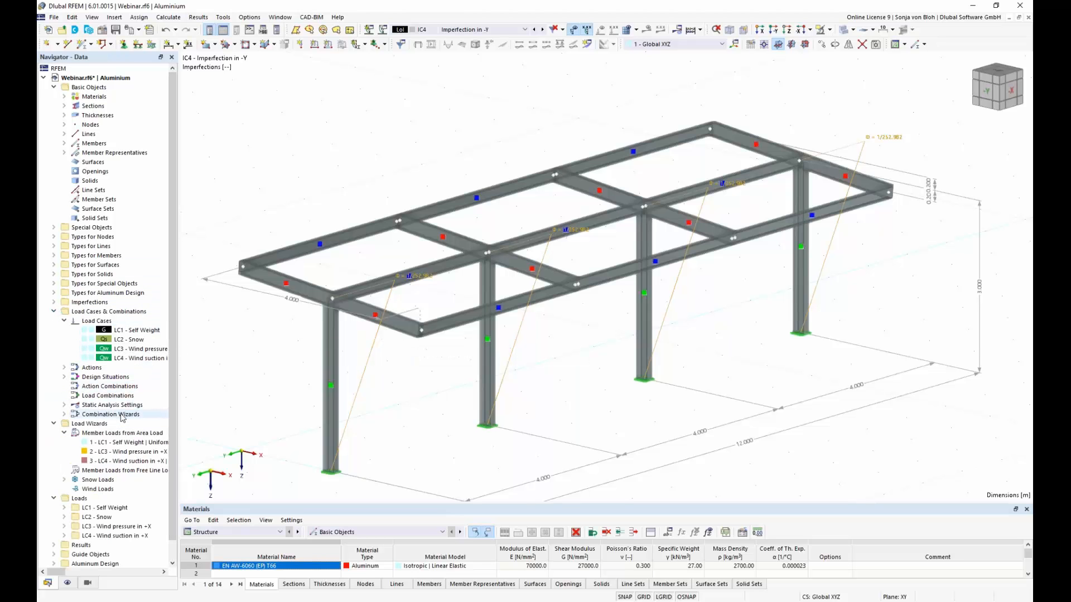
{"action": "left_click", "coordinate": [64, 415]}
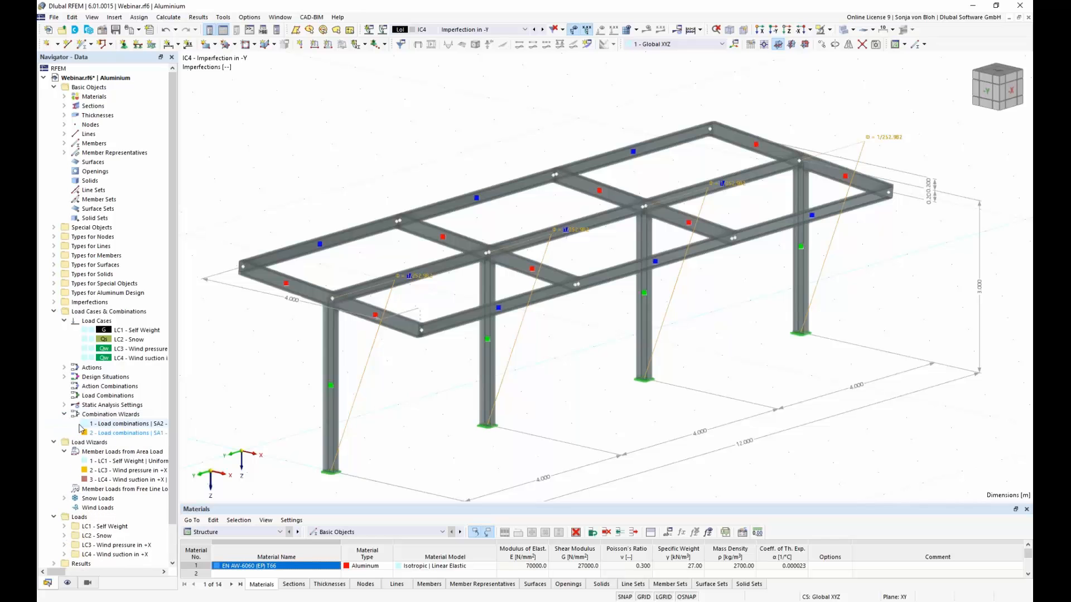
{"action": "double_click", "coordinate": [120, 424]}
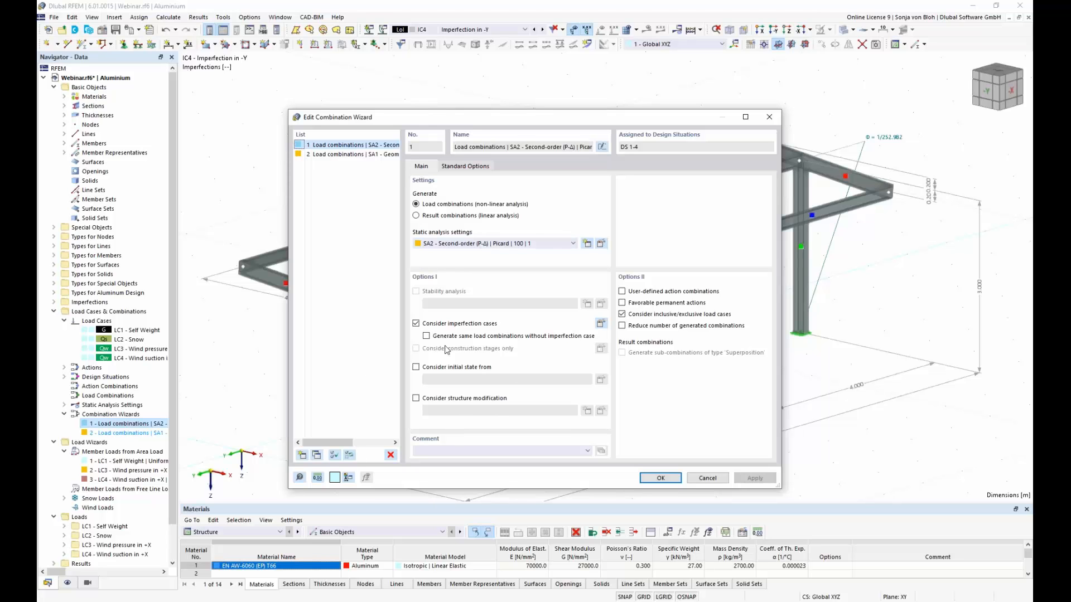
{"action": "left_click", "coordinate": [427, 336]}
{"action": "left_click", "coordinate": [661, 479]}
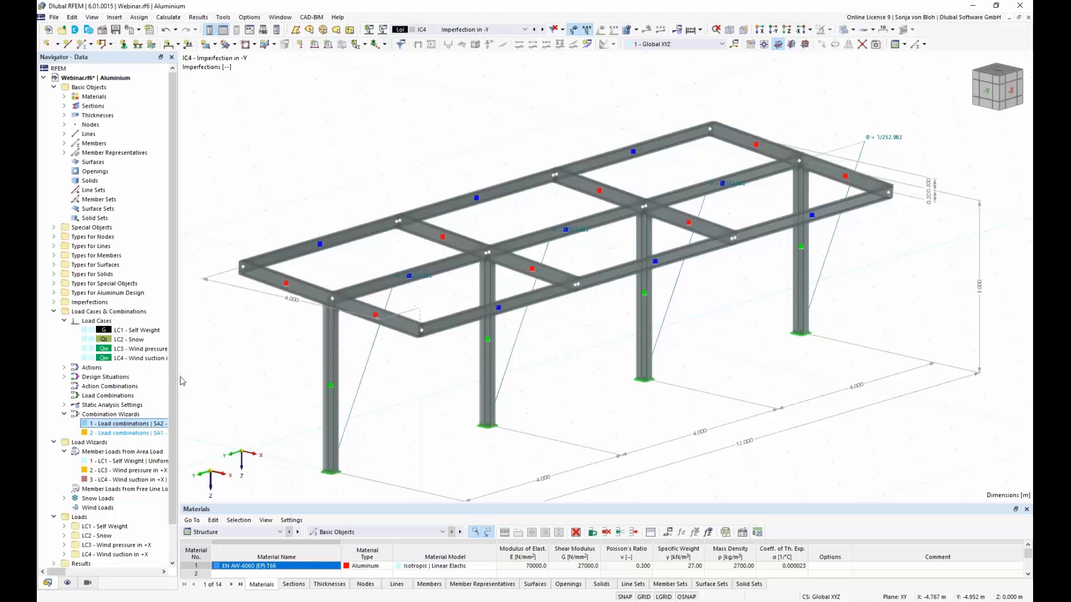
Step: Review the load cases assigned to the permanent, snow and wind actions, and the action type options for wind
{"action": "left_click", "coordinate": [65, 368]}
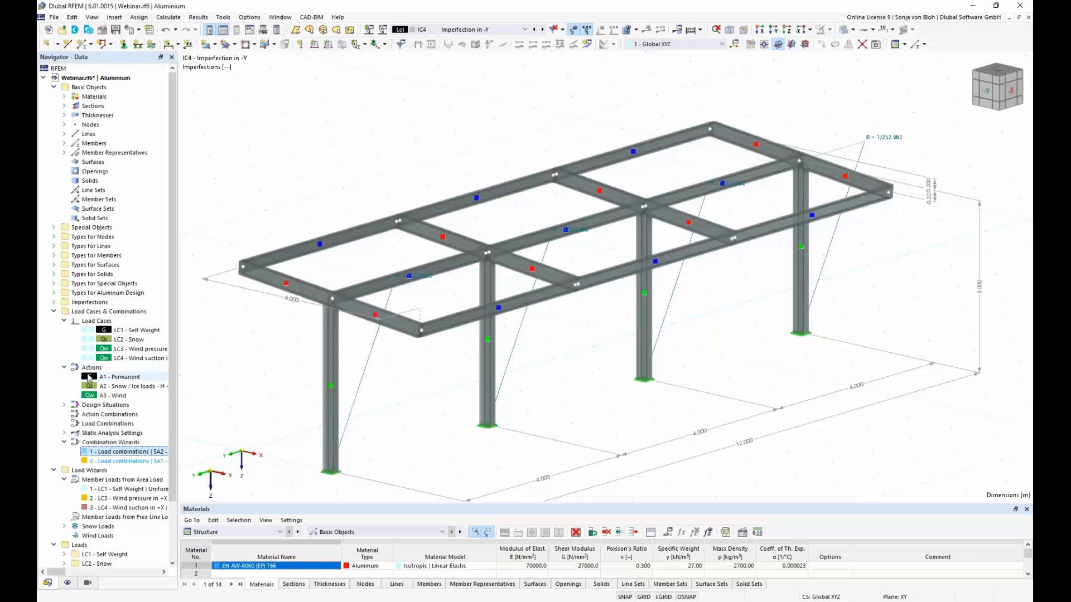
{"action": "right_click", "coordinate": [91, 372]}
{"action": "left_click", "coordinate": [134, 377]}
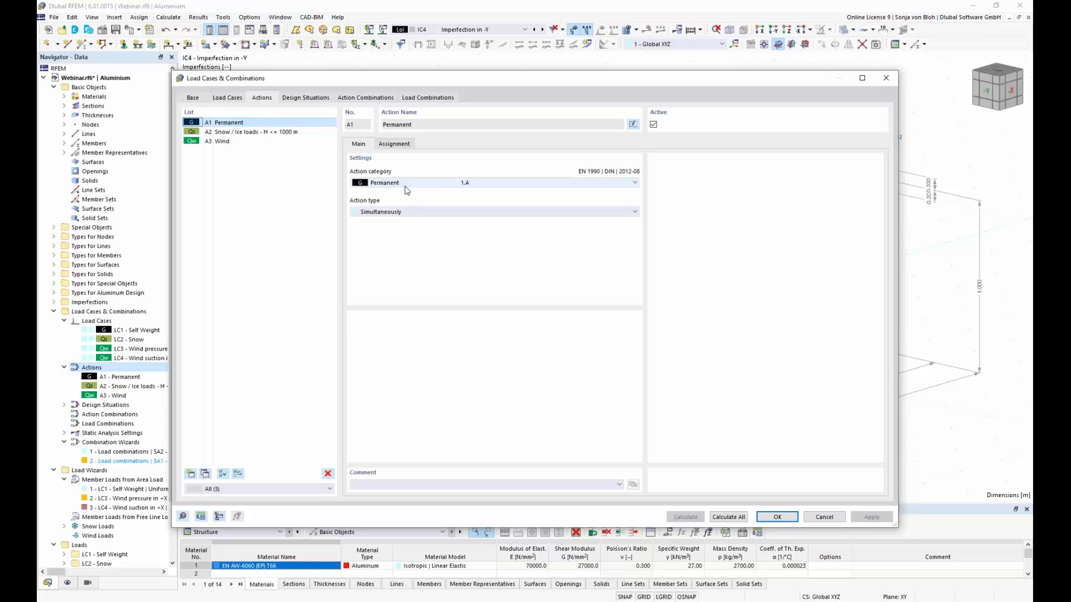
{"action": "left_click", "coordinate": [404, 144]}
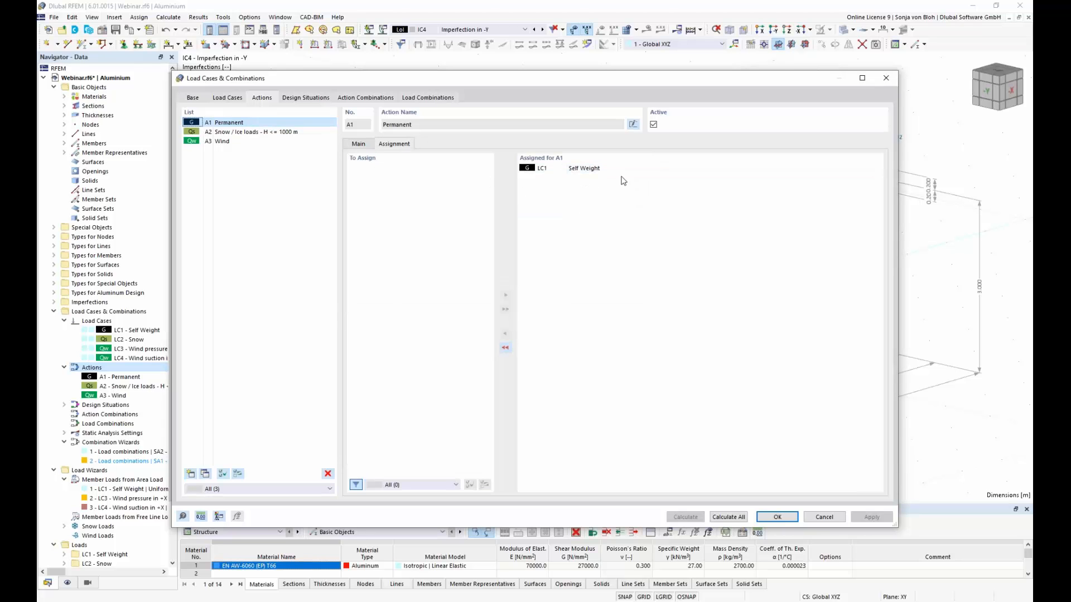
{"action": "left_click", "coordinate": [252, 134]}
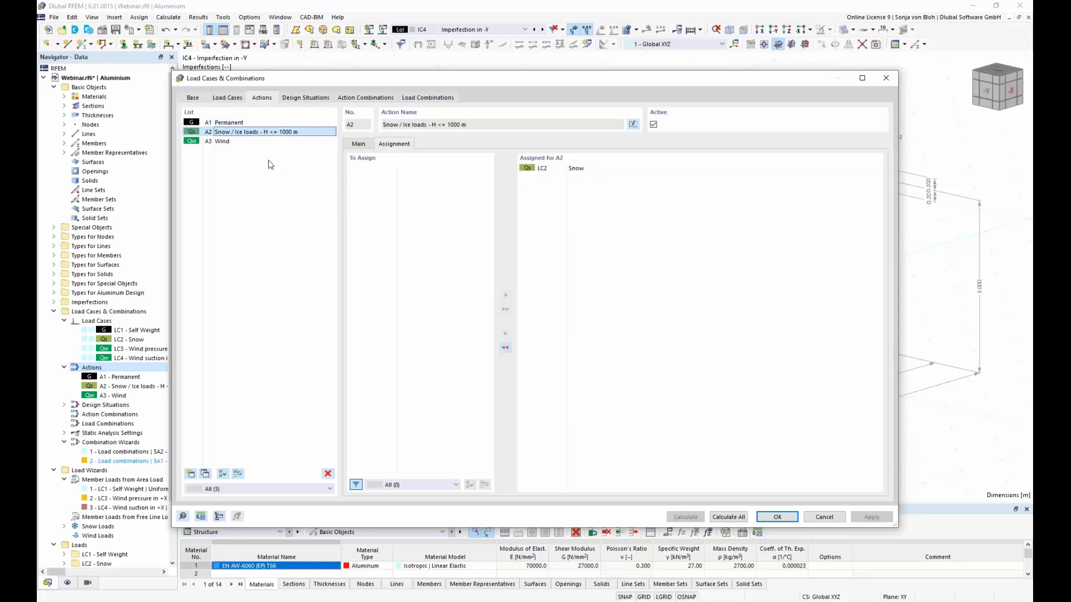
{"action": "left_click", "coordinate": [240, 141]}
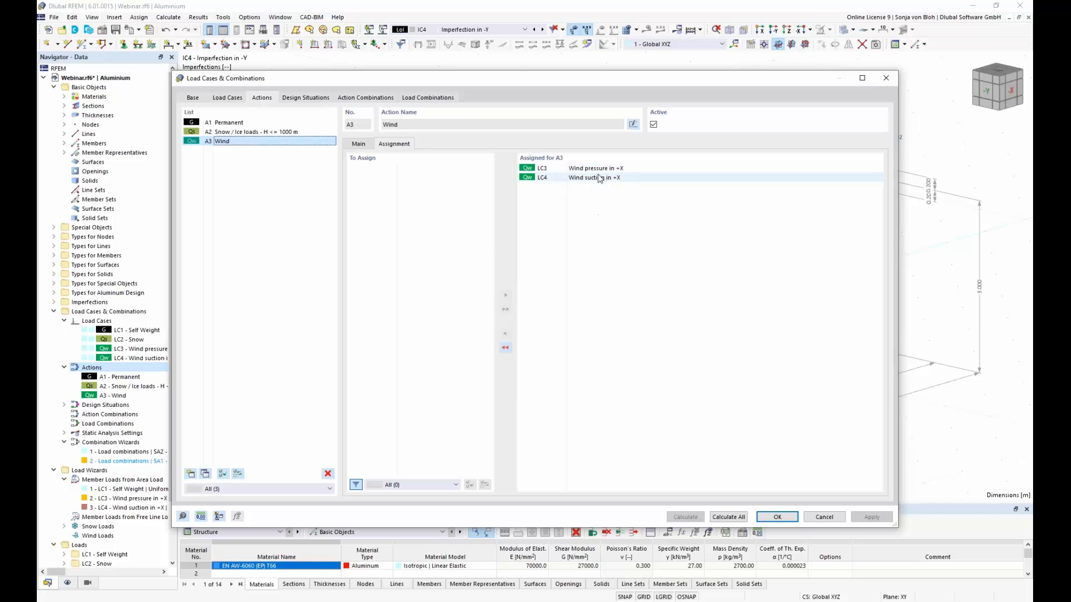
{"action": "left_click", "coordinate": [360, 144]}
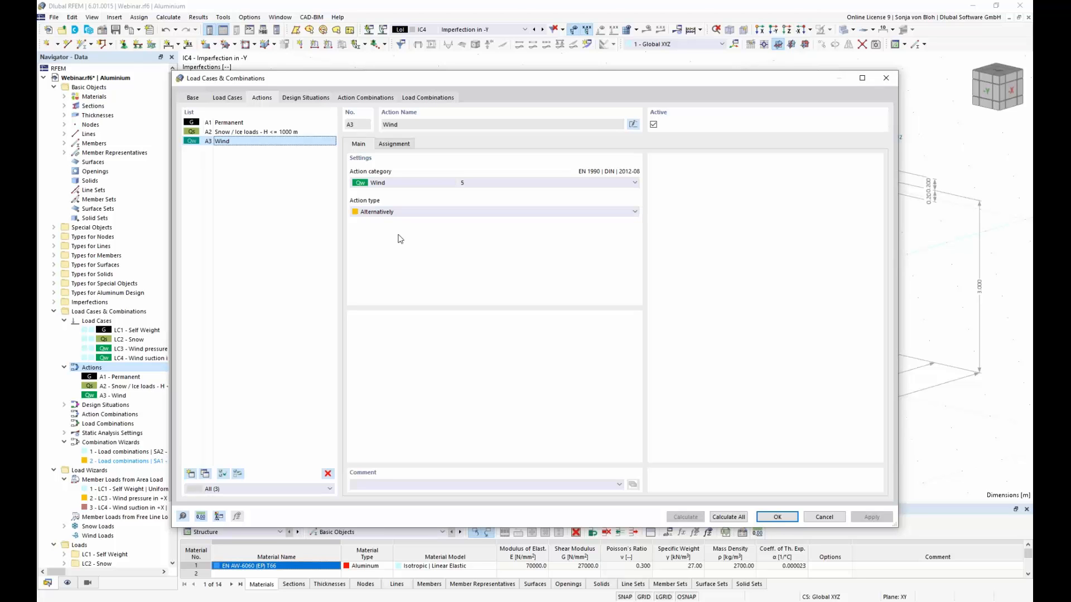
{"action": "left_click", "coordinate": [635, 213]}
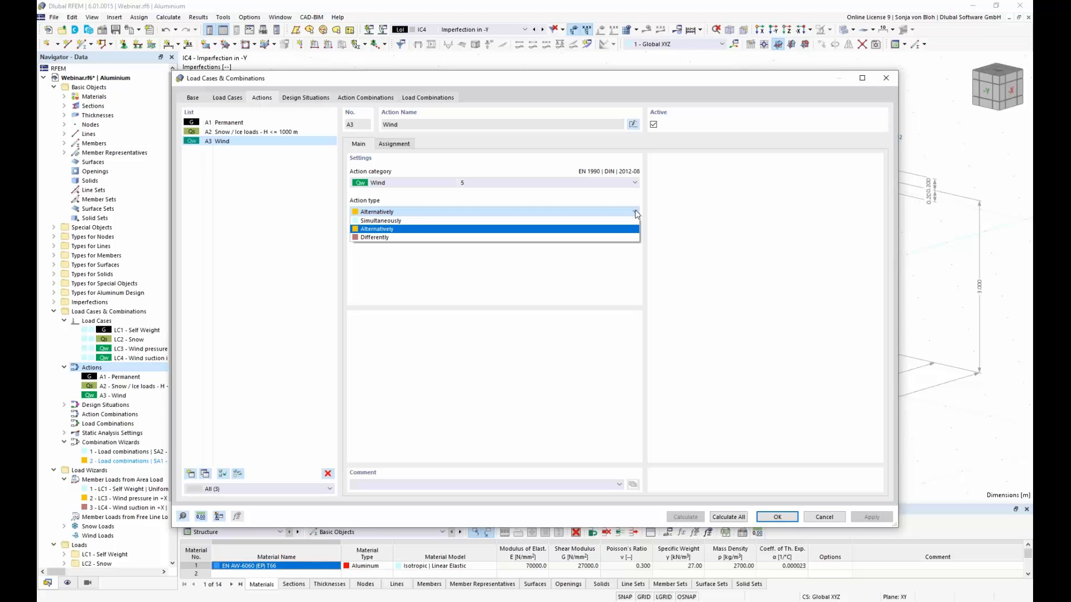
{"action": "left_click", "coordinate": [556, 229]}
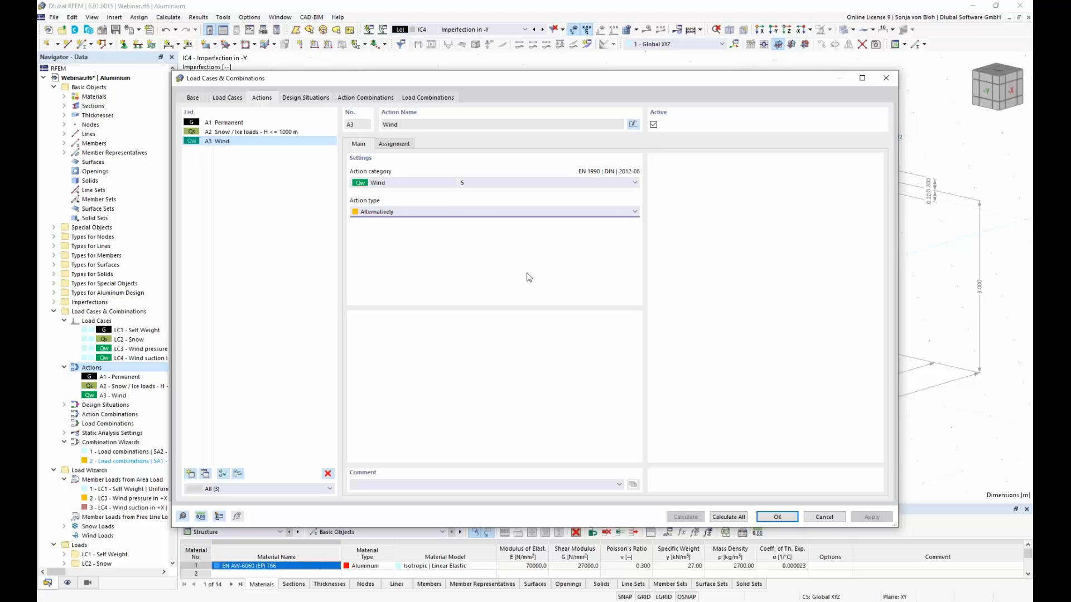
Step: Review the ULS and SLS design situations, including the available situation types and the combination rule for SLS - Quasi-permanent
{"action": "left_click", "coordinate": [315, 99]}
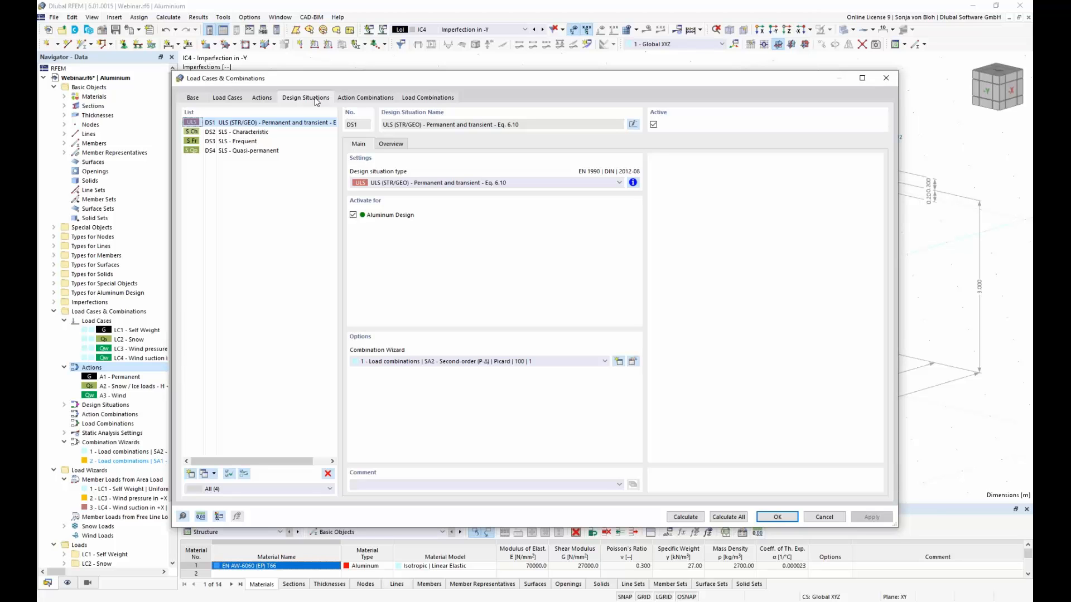
{"action": "left_click", "coordinate": [243, 134]}
{"action": "left_click", "coordinate": [241, 144]}
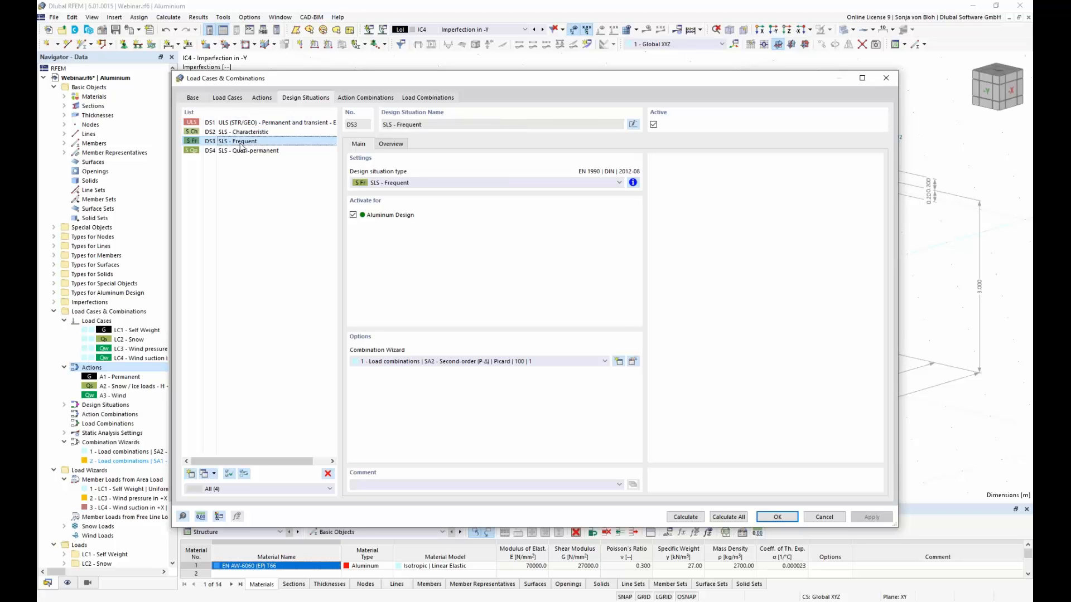
{"action": "left_click", "coordinate": [241, 151]}
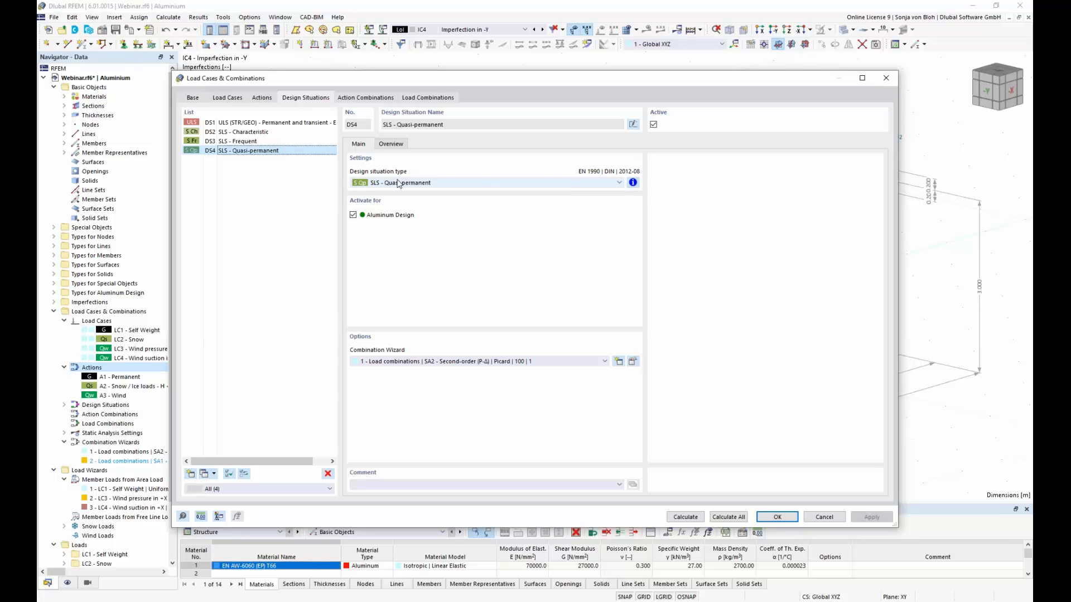
{"action": "left_click", "coordinate": [618, 183]}
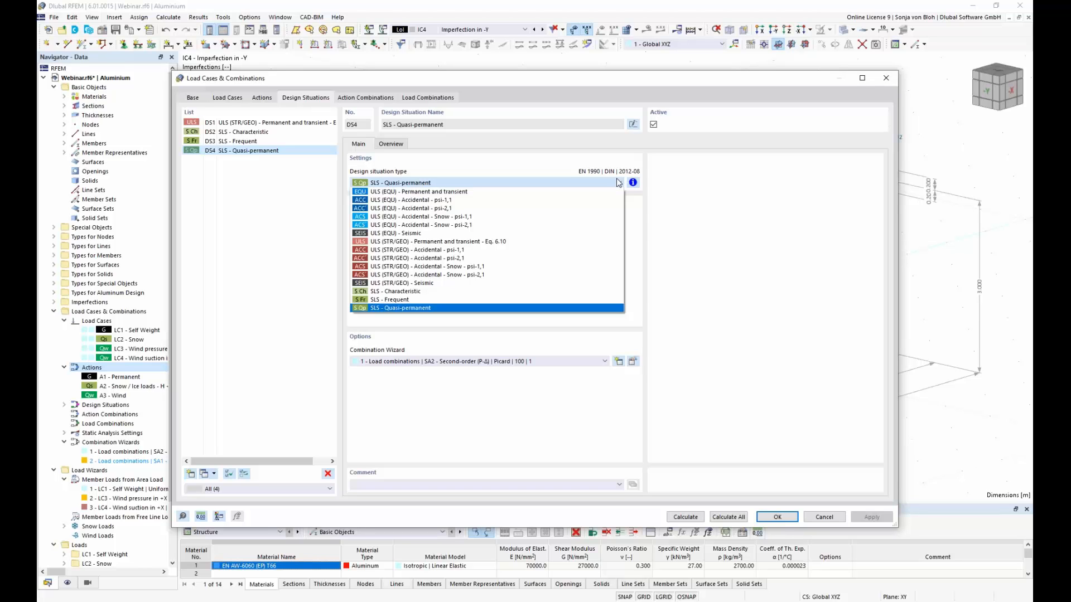
{"action": "left_click", "coordinate": [618, 183]}
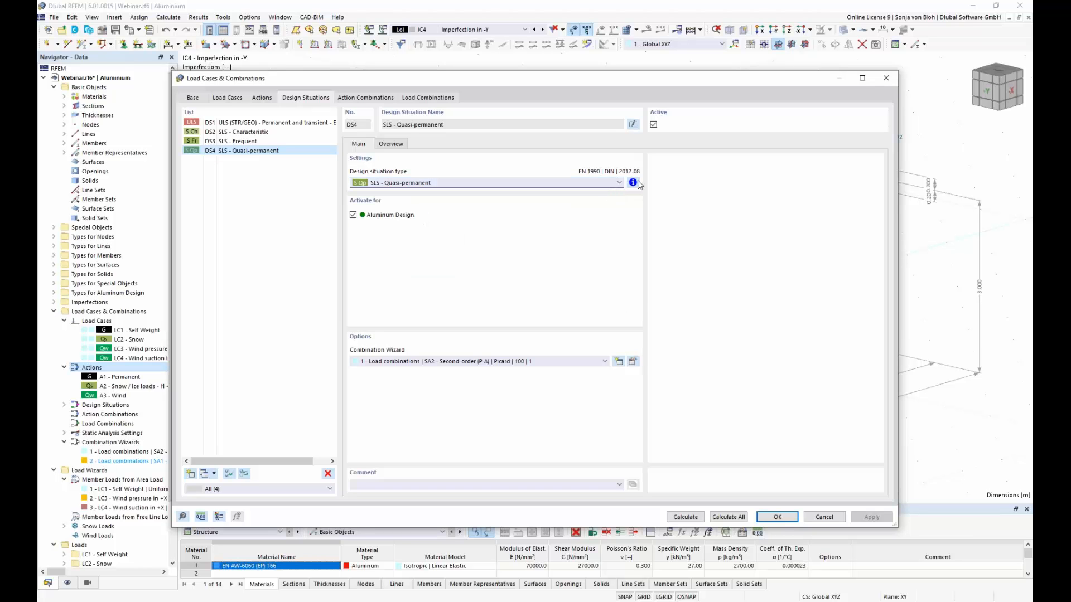
{"action": "left_click", "coordinate": [632, 183]}
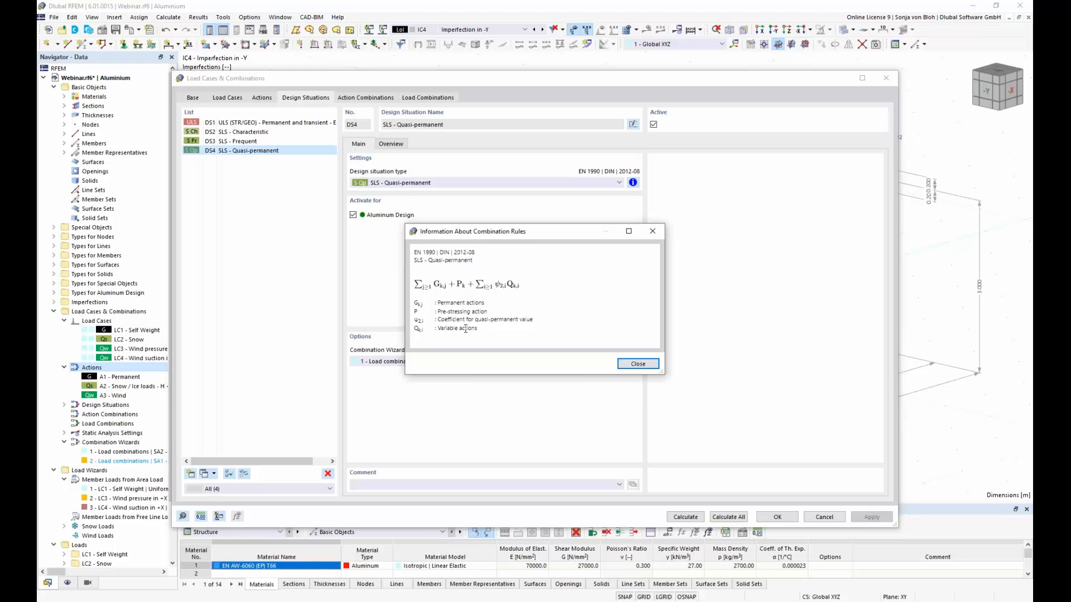
{"action": "left_click", "coordinate": [637, 364]}
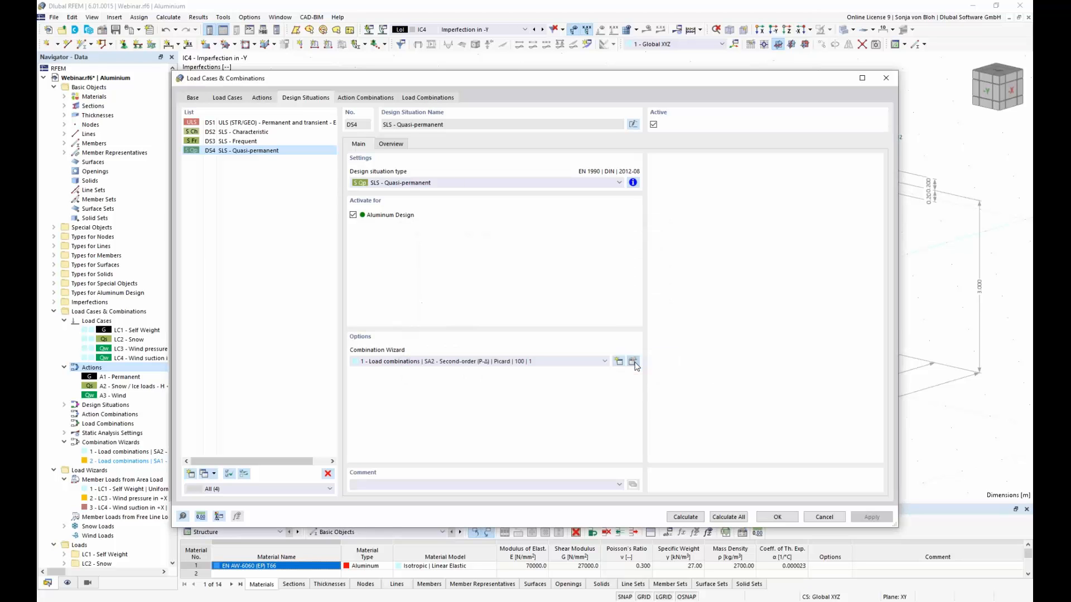
Step: Generate the load combinations from the design situations and accept them
{"action": "left_click", "coordinate": [449, 98]}
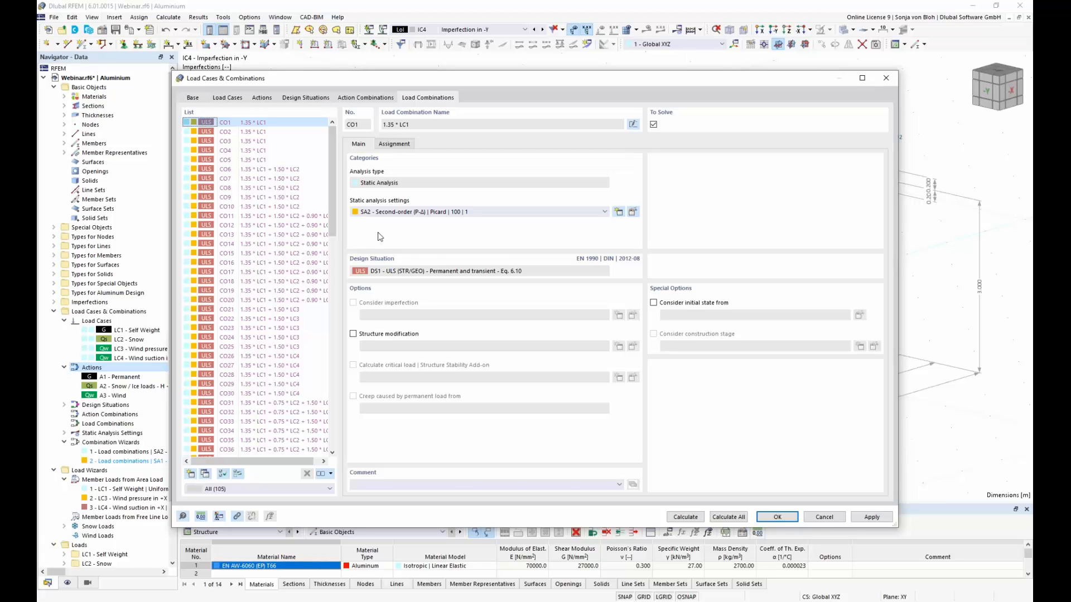
{"action": "left_click", "coordinate": [779, 519]}
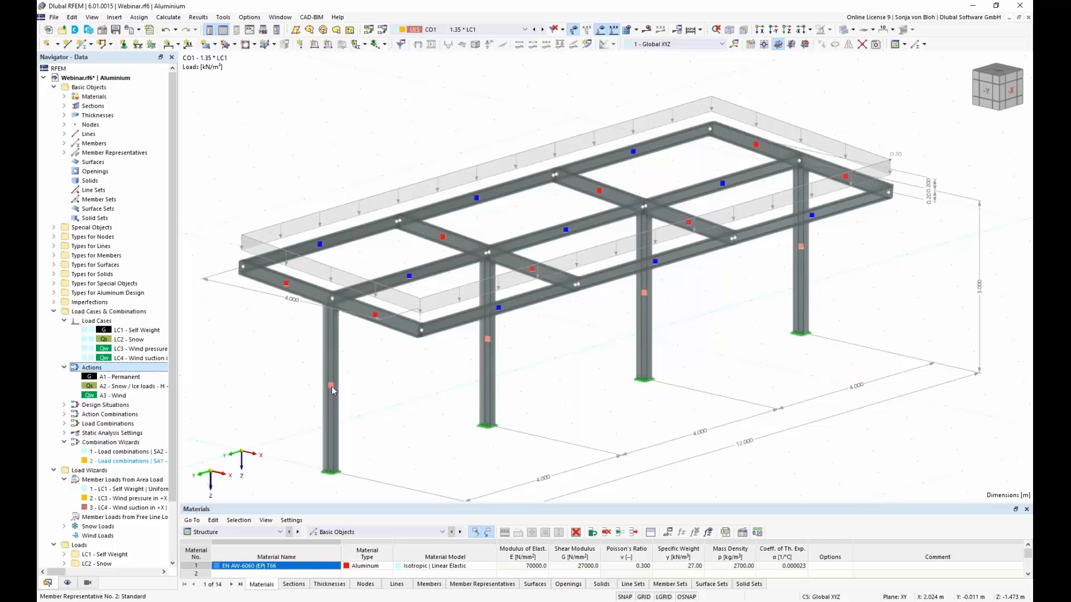
Step: Give the member representative of the four columns the user-defined name Columns
{"action": "mouse_move", "coordinate": [331, 386]}
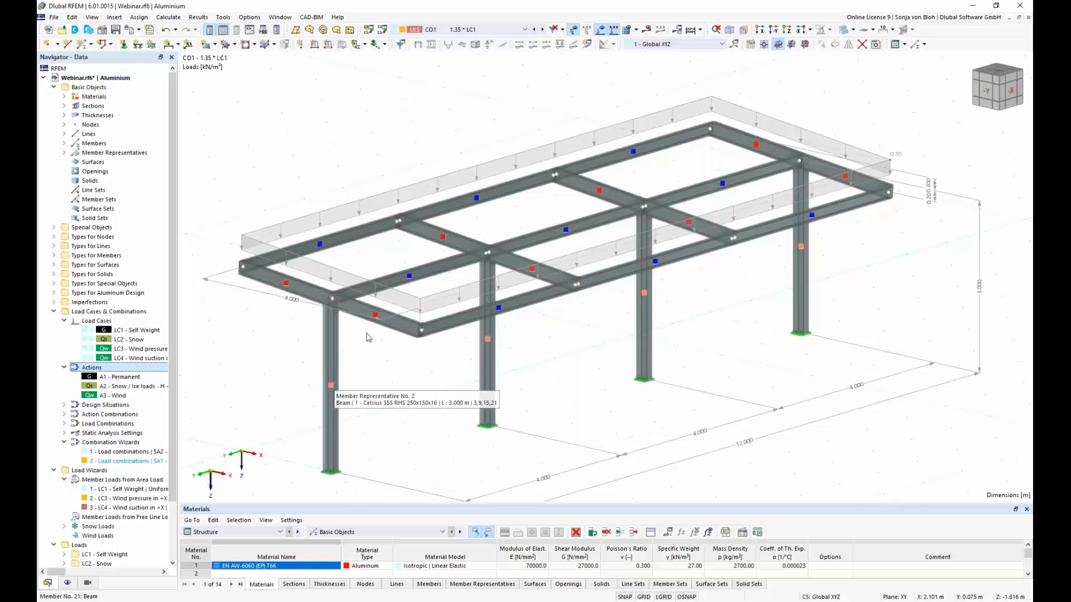
{"action": "mouse_move", "coordinate": [410, 279]}
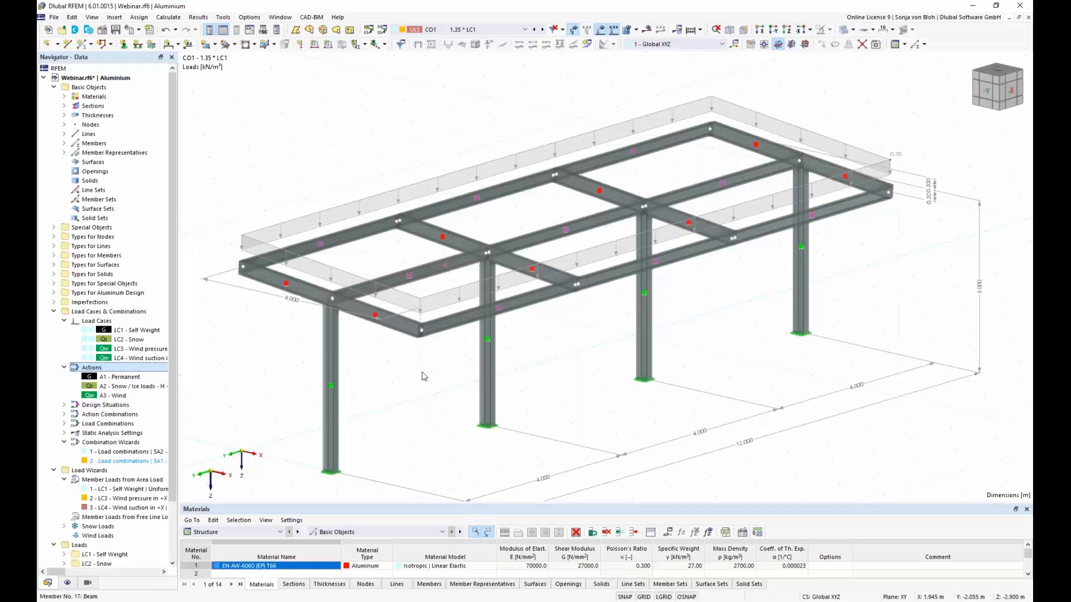
{"action": "double_click", "coordinate": [331, 388]}
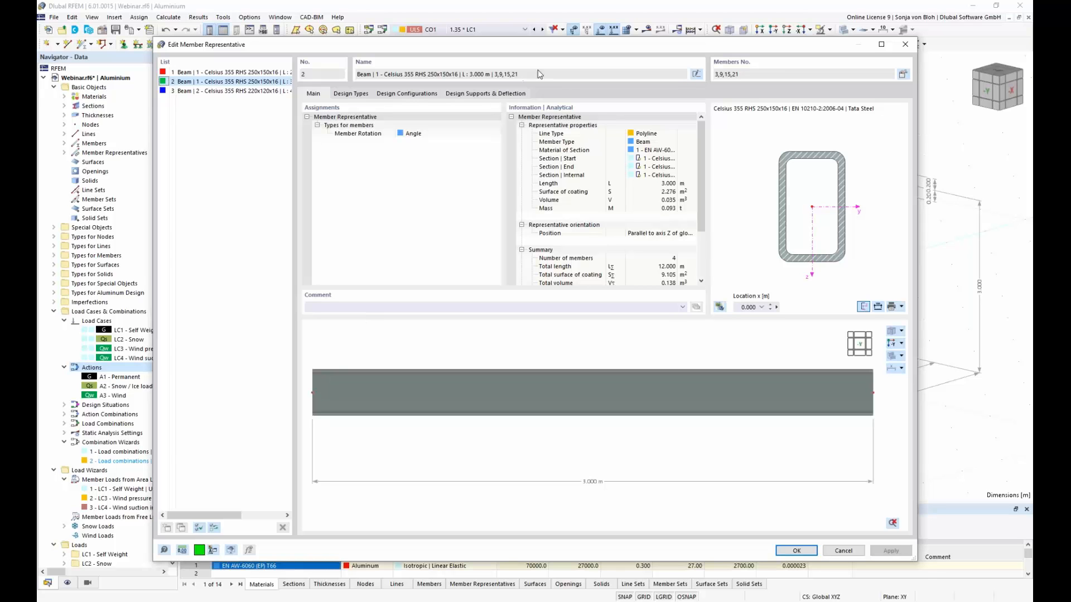
{"action": "left_click", "coordinate": [697, 74]}
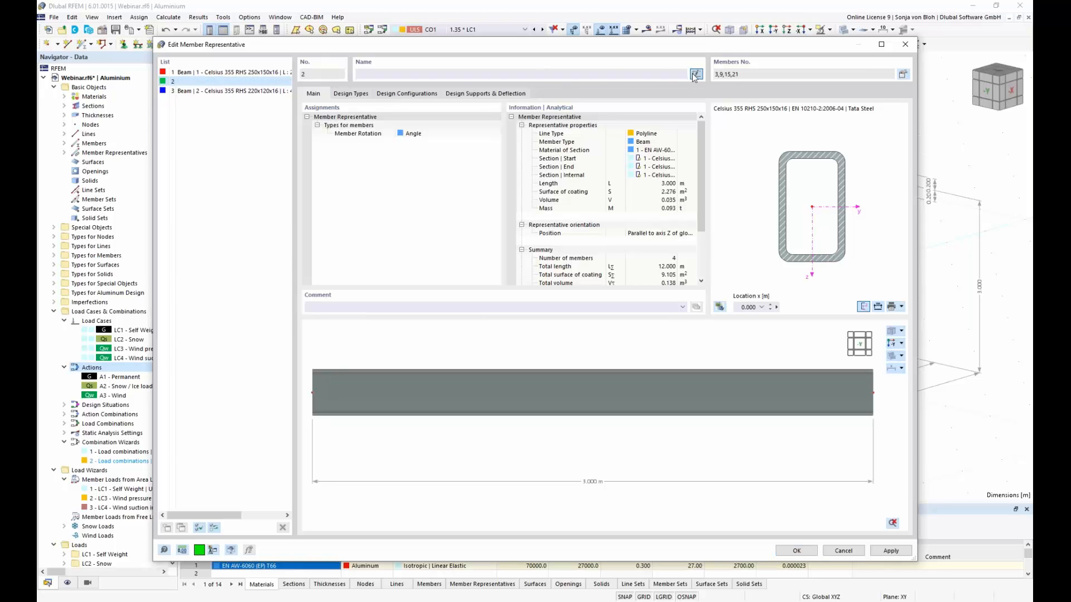
{"action": "left_click", "coordinate": [469, 73]}
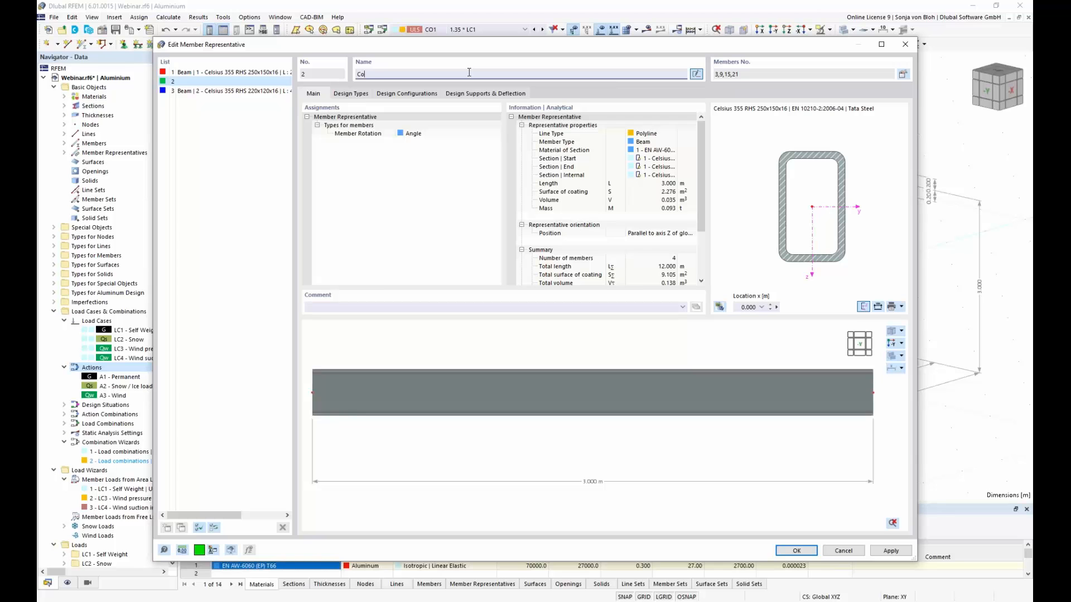
{"action": "type", "text": "Columns"}
Step: Give member representative 1, covering the transverse roof beams, the user-defined name Members
{"action": "left_click", "coordinate": [238, 72]}
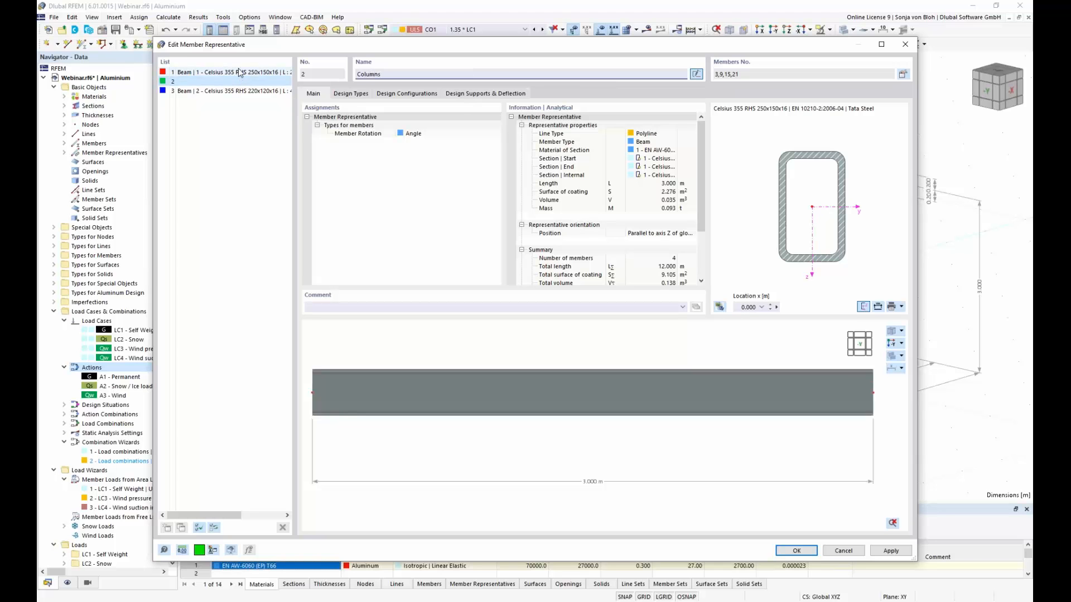
{"action": "left_click_drag", "start_coordinate": [388, 45], "coordinate": [419, 348]}
{"action": "left_click", "coordinate": [729, 381]}
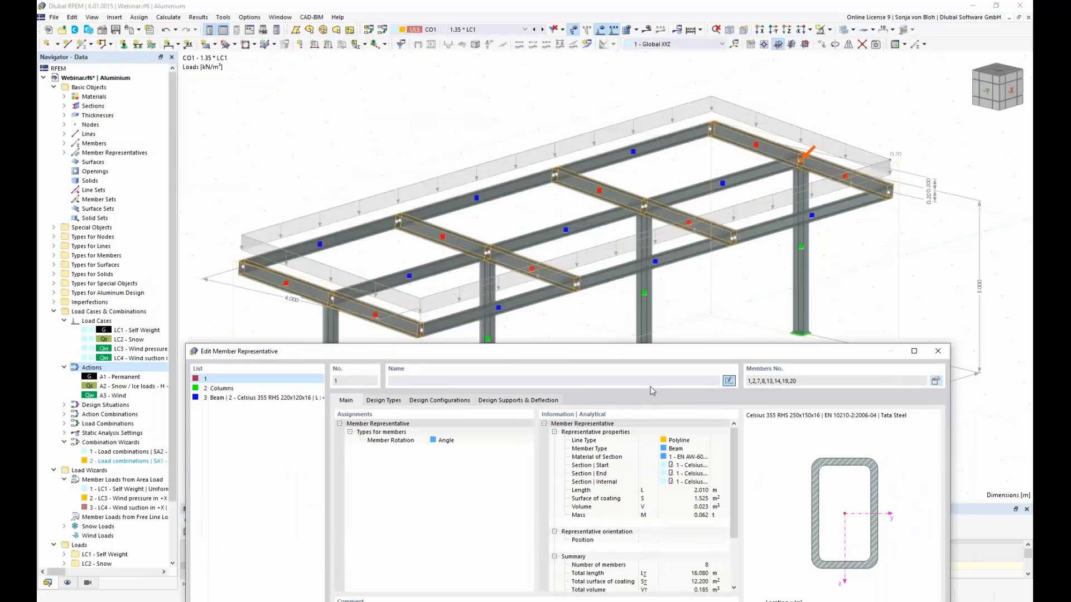
{"action": "left_click", "coordinate": [598, 381]}
{"action": "type", "text": "Members"}
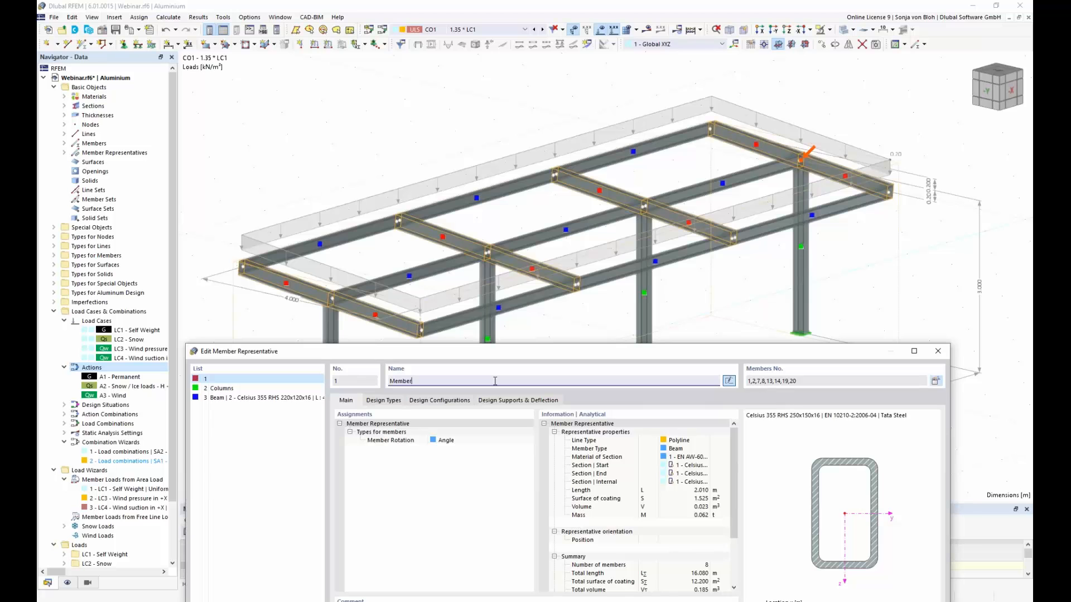
Step: Give member representative 3, covering the longitudinal roof beams, the user-defined name Purlins
{"action": "left_click", "coordinate": [267, 399]}
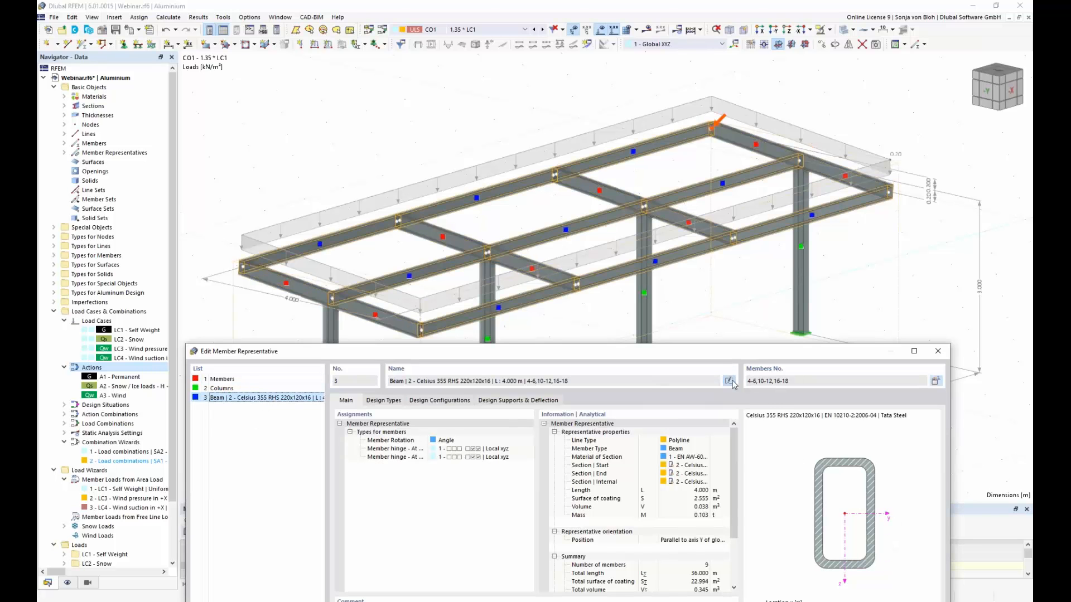
{"action": "left_click", "coordinate": [730, 382]}
{"action": "type", "text": "Purlins"}
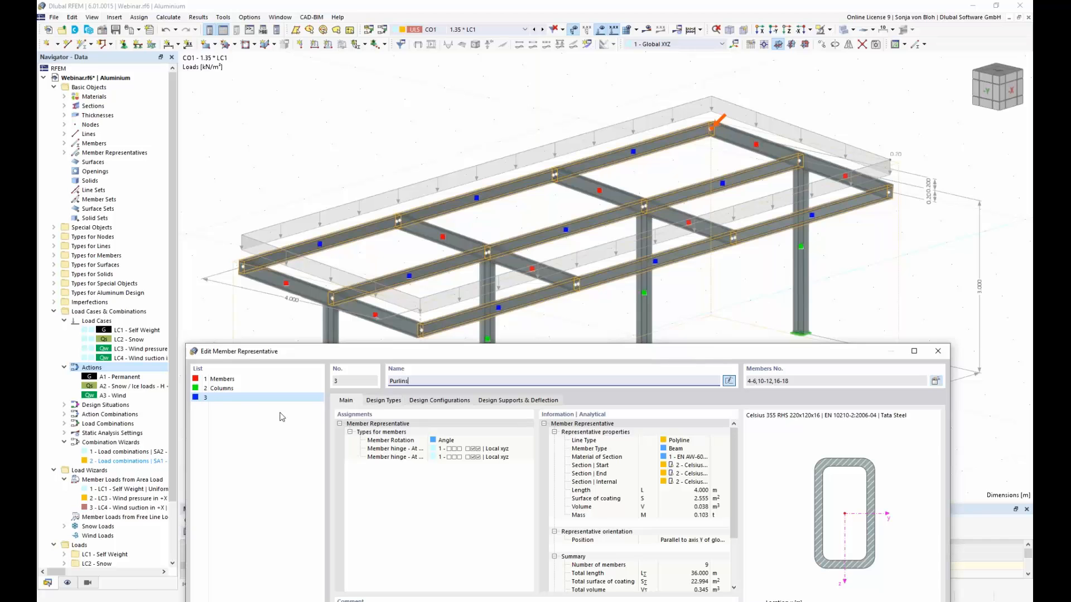
Step: Create new effective lengths for the Columns representative, considering flexural buckling about both axes without torsional or lateral-torsional buckling
{"action": "left_click", "coordinate": [228, 389]}
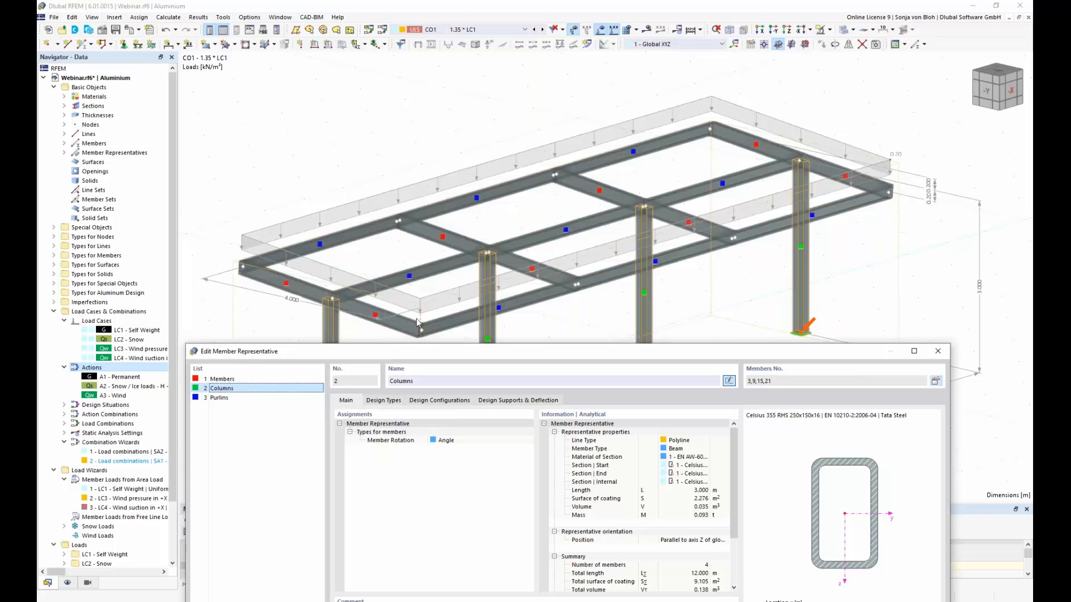
{"action": "left_click_drag", "start_coordinate": [429, 347], "coordinate": [432, 114]}
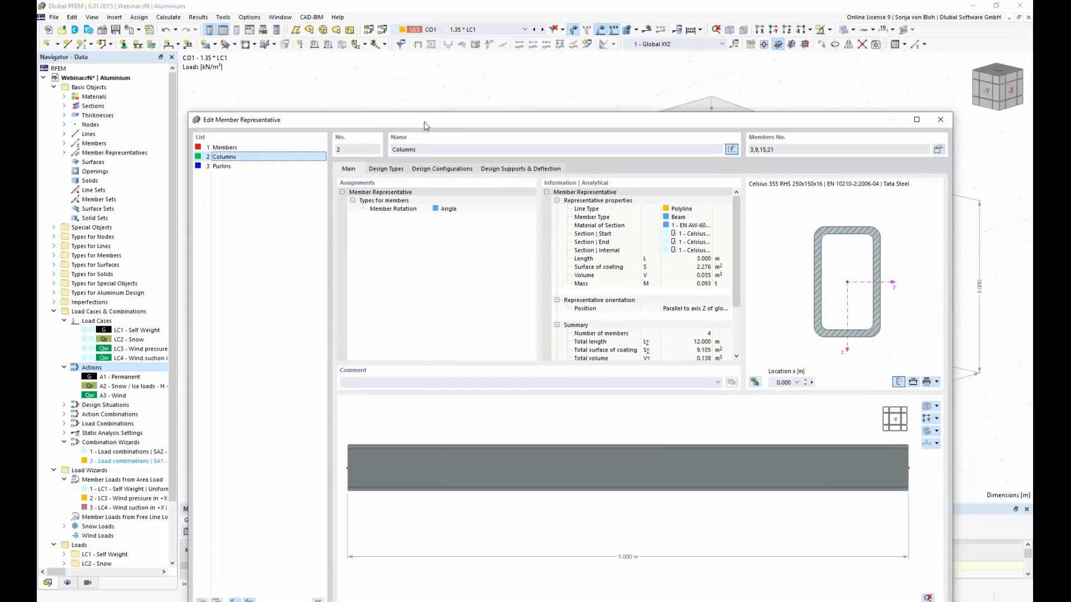
{"action": "left_click", "coordinate": [390, 171]}
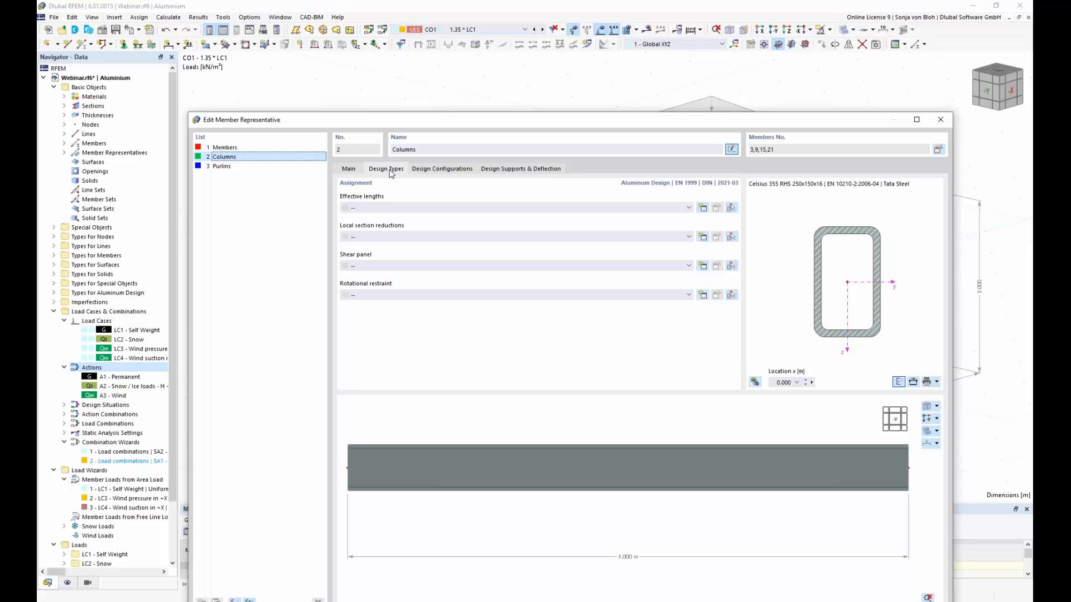
{"action": "left_click", "coordinate": [702, 208]}
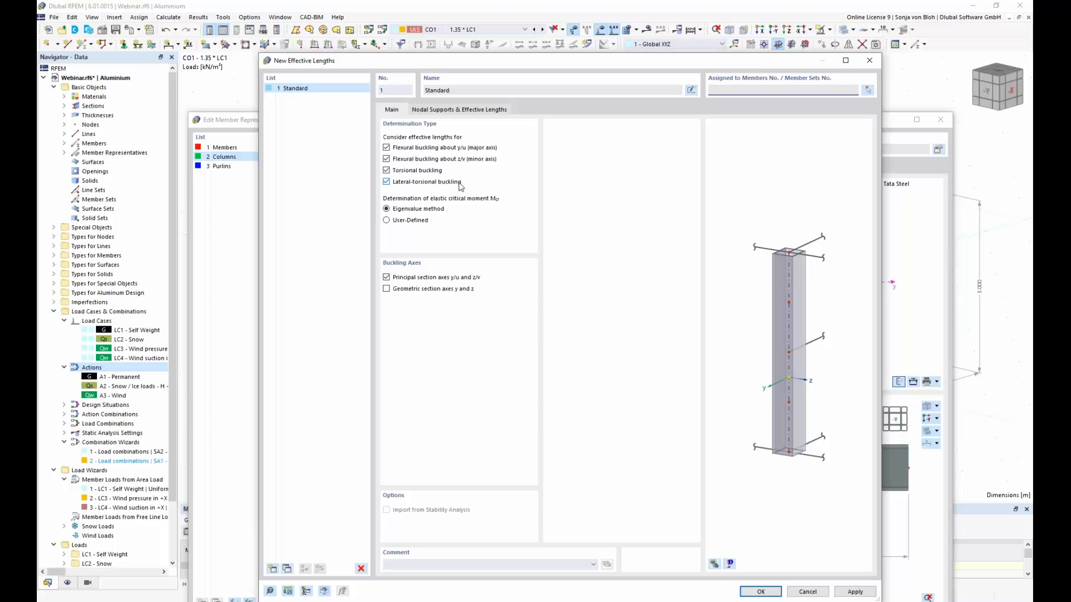
{"action": "left_click", "coordinate": [386, 170]}
{"action": "left_click", "coordinate": [386, 183]}
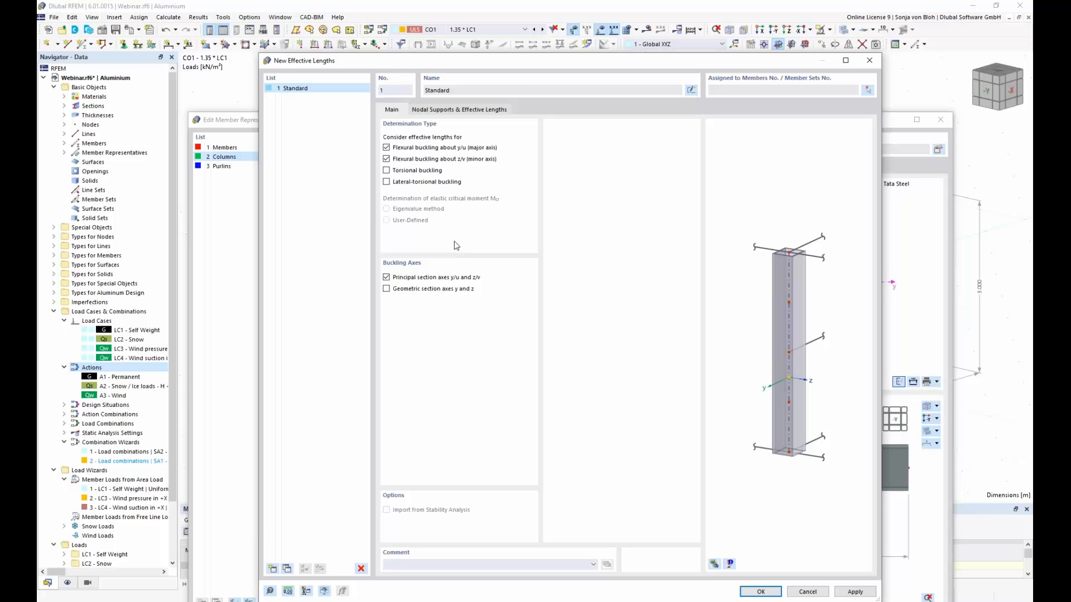
Step: Release the end node's fixity in z/v and y/u in the columns' effective lengths and accept the definition
{"action": "left_click", "coordinate": [482, 111]}
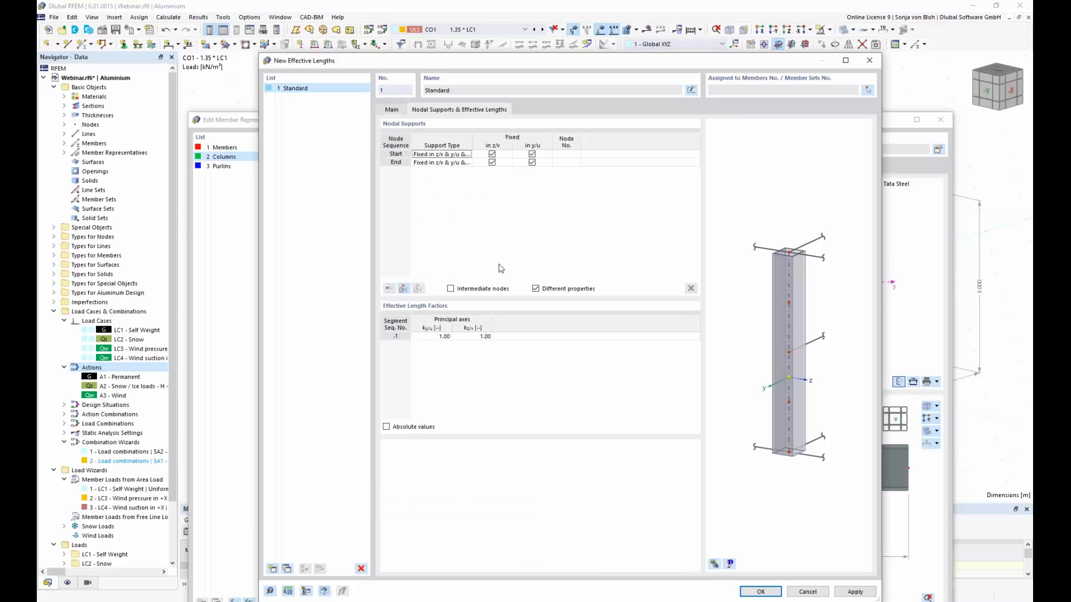
{"action": "left_click", "coordinate": [492, 162]}
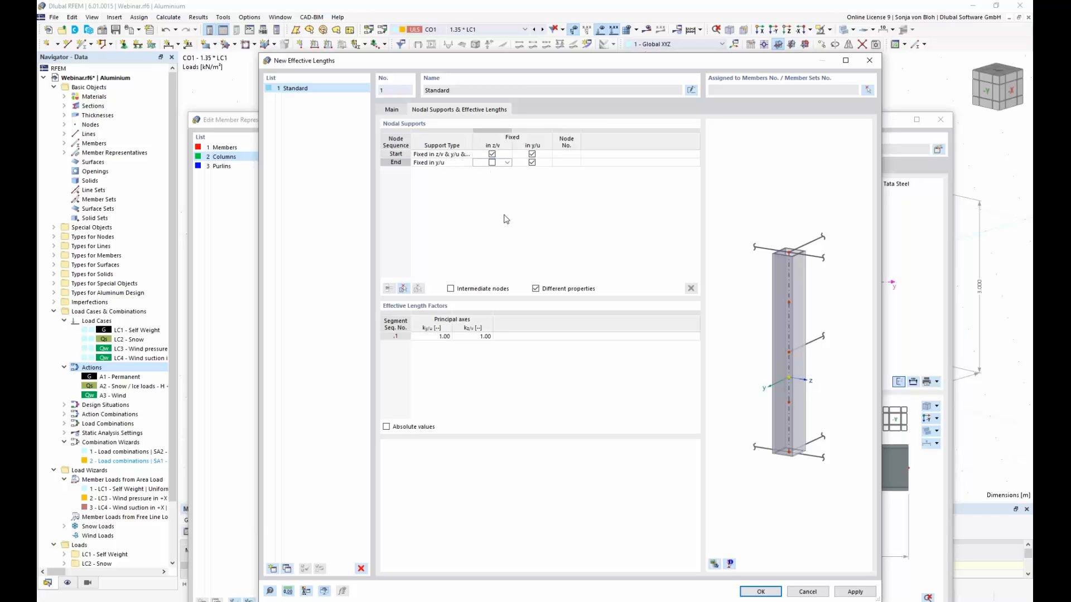
{"action": "left_click", "coordinate": [532, 163]}
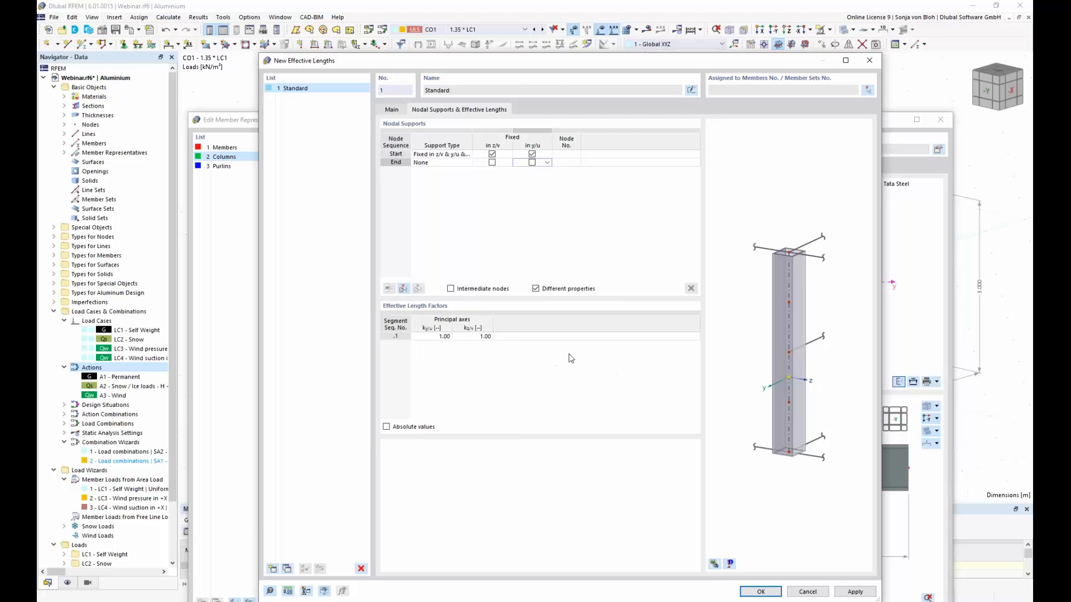
{"action": "left_click", "coordinate": [759, 592]}
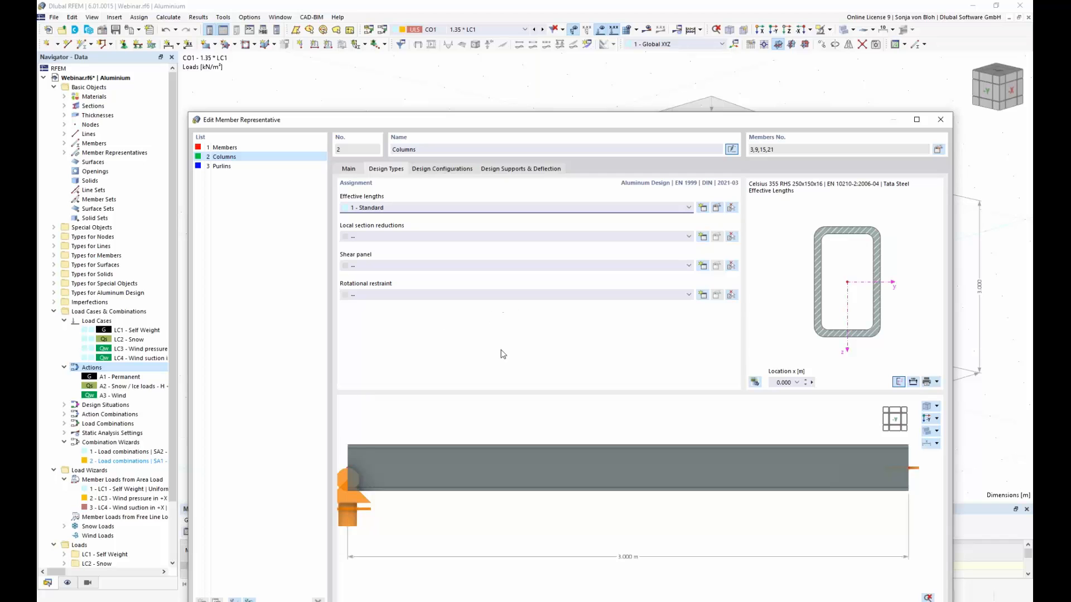
Step: Rename the default ultimate configuration of aluminium design to Columns, check its stability parameters and accept it
{"action": "left_click", "coordinate": [452, 169]}
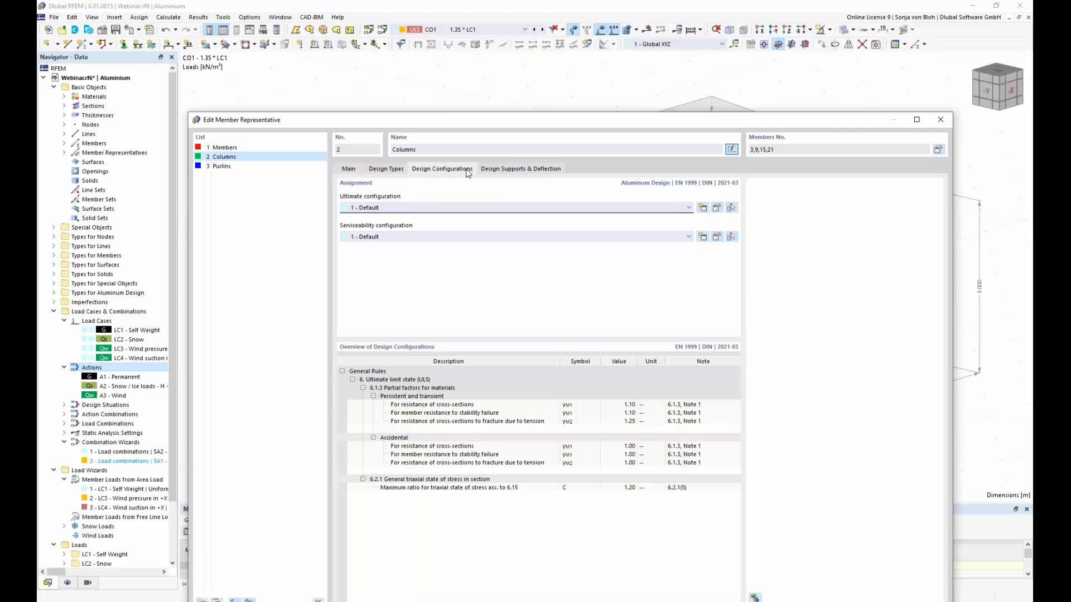
{"action": "left_click", "coordinate": [717, 211]}
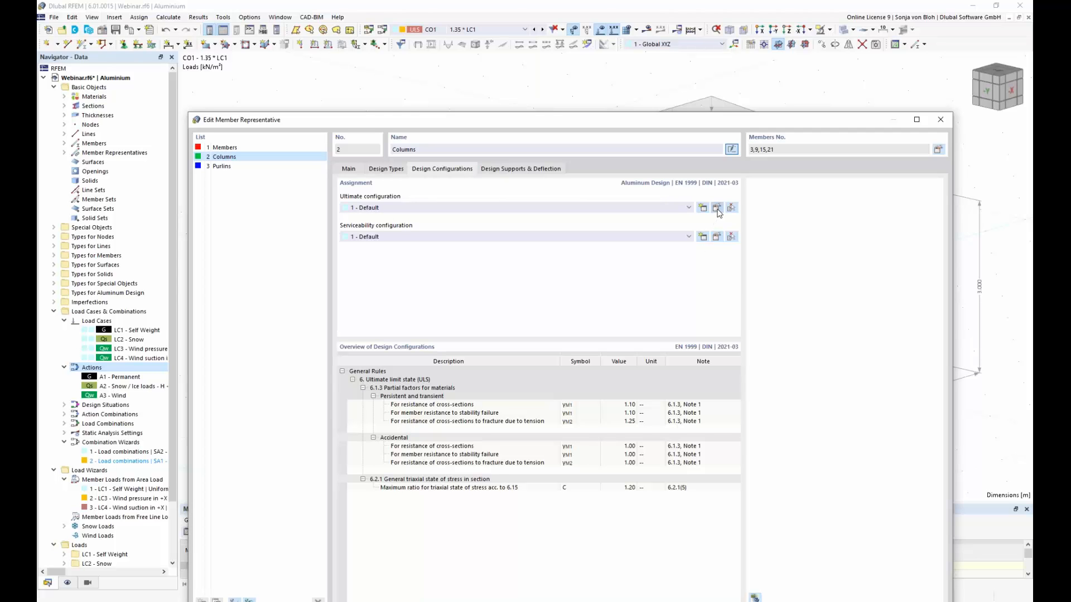
{"action": "left_click_drag", "start_coordinate": [468, 102], "coordinate": [535, 312]}
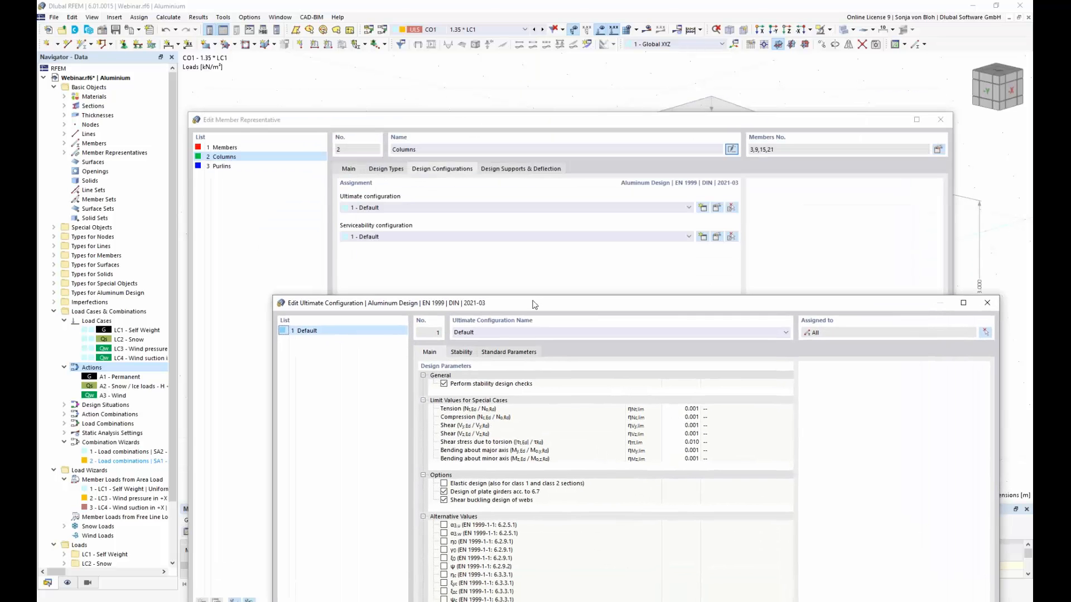
{"action": "double_click", "coordinate": [493, 333]}
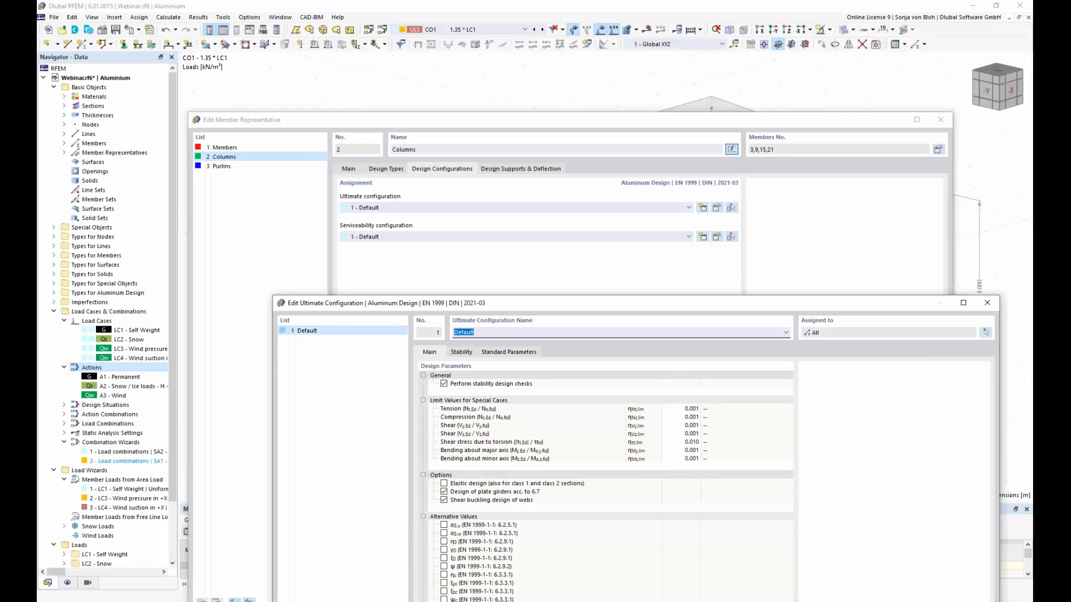
{"action": "type", "text": "Columns"}
{"action": "left_click_drag", "start_coordinate": [484, 304], "coordinate": [469, 116]}
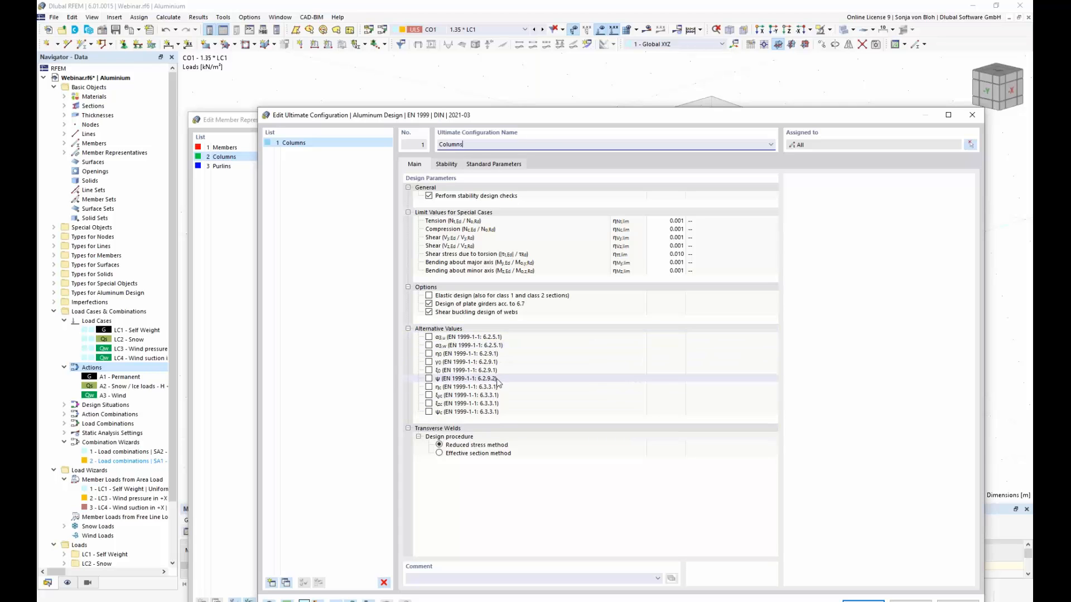
{"action": "left_click", "coordinate": [446, 165]}
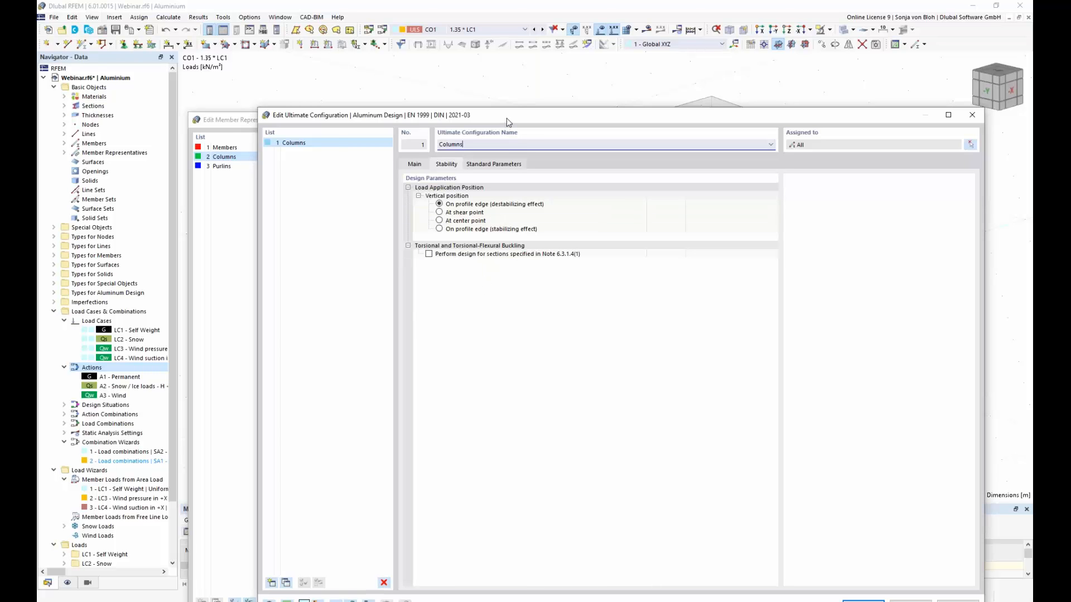
{"action": "left_click_drag", "start_coordinate": [509, 121], "coordinate": [475, 233]}
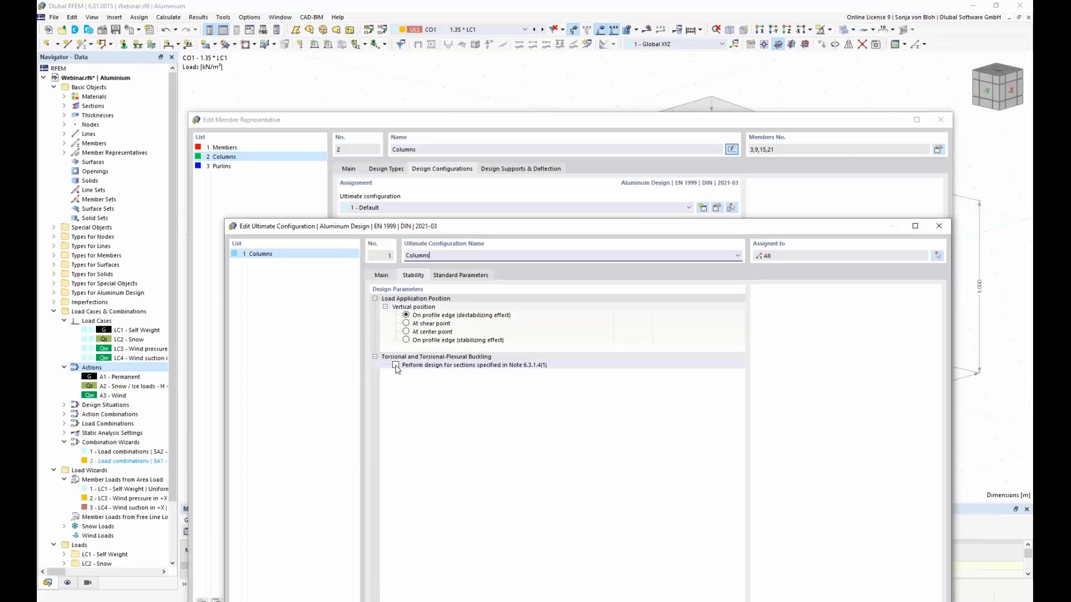
{"action": "left_click_drag", "start_coordinate": [490, 226], "coordinate": [463, 91]}
{"action": "left_click", "coordinate": [354, 140]}
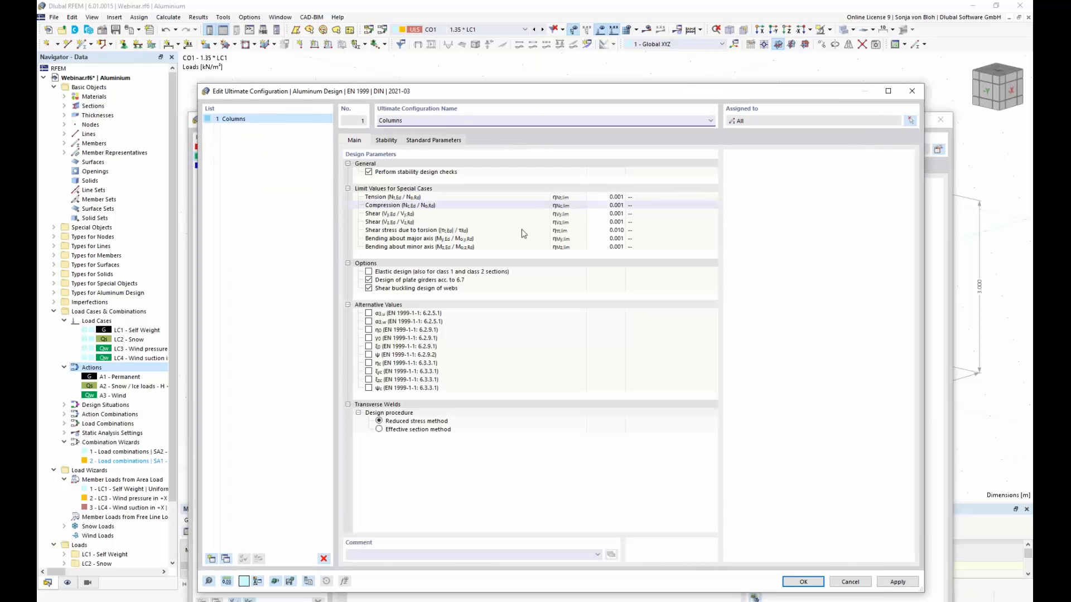
{"action": "left_click", "coordinate": [803, 582]}
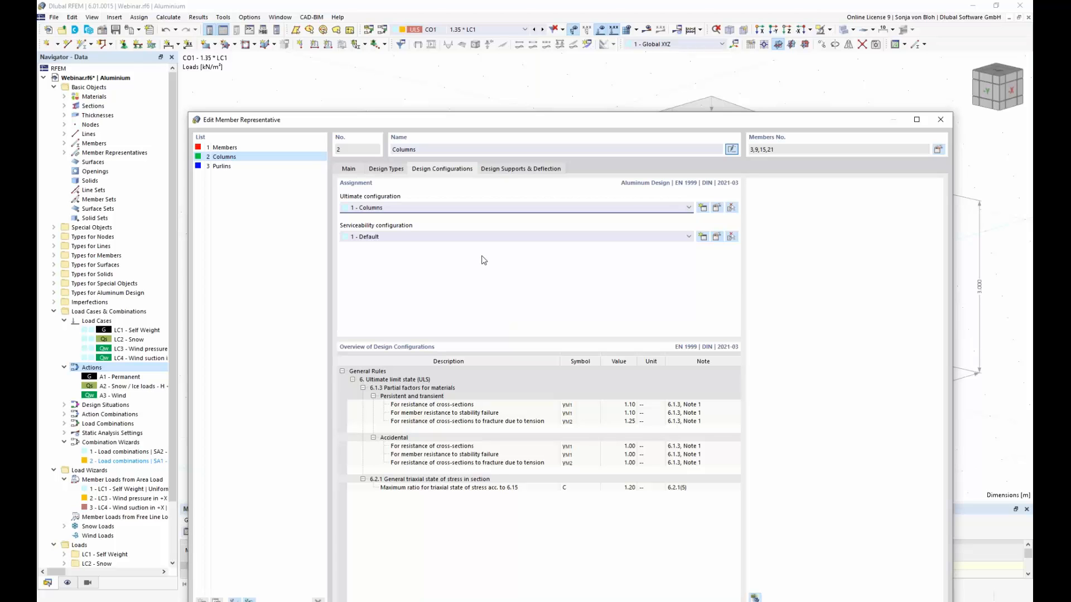
Step: Remove the serviceability configuration assignment from the Columns member representative
{"action": "left_click", "coordinate": [689, 238]}
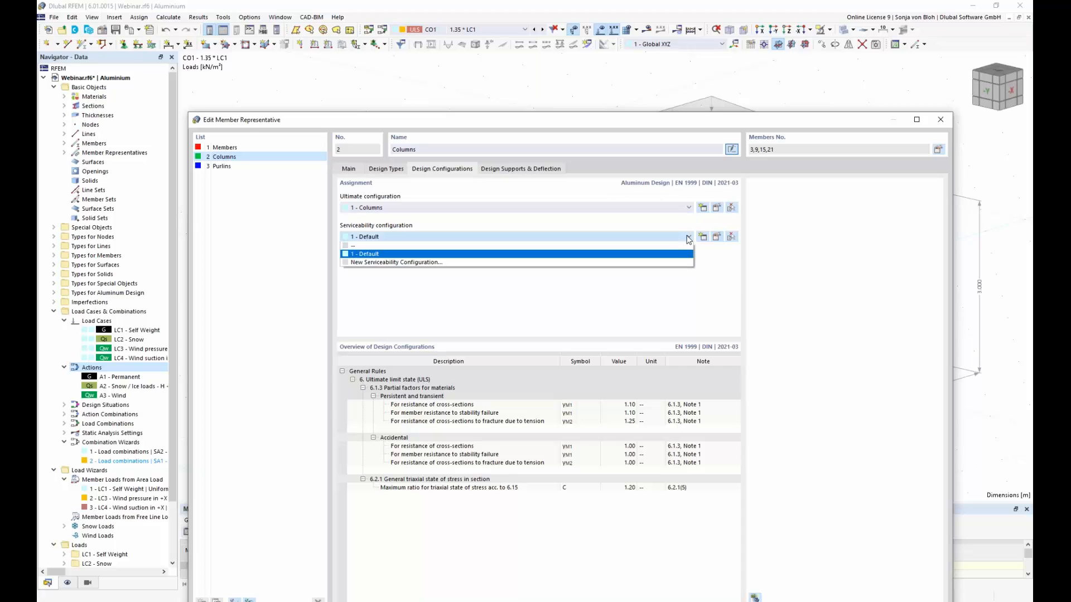
{"action": "left_click", "coordinate": [536, 246]}
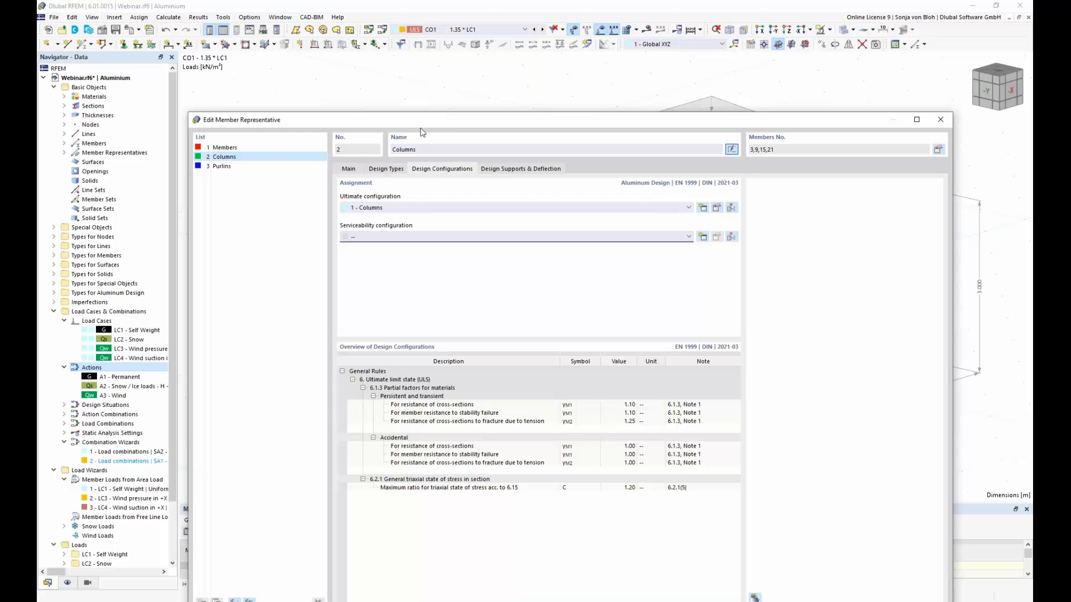
{"action": "left_click_drag", "start_coordinate": [434, 119], "coordinate": [434, 58]}
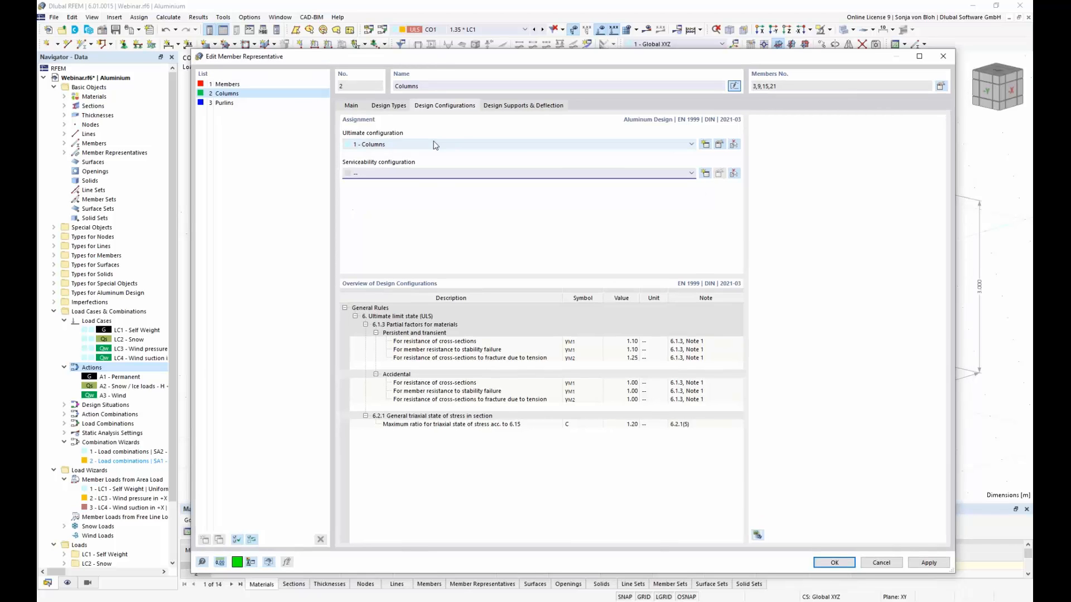
Step: Rename member representative 1 from Members to Beams
{"action": "left_click", "coordinate": [235, 86]}
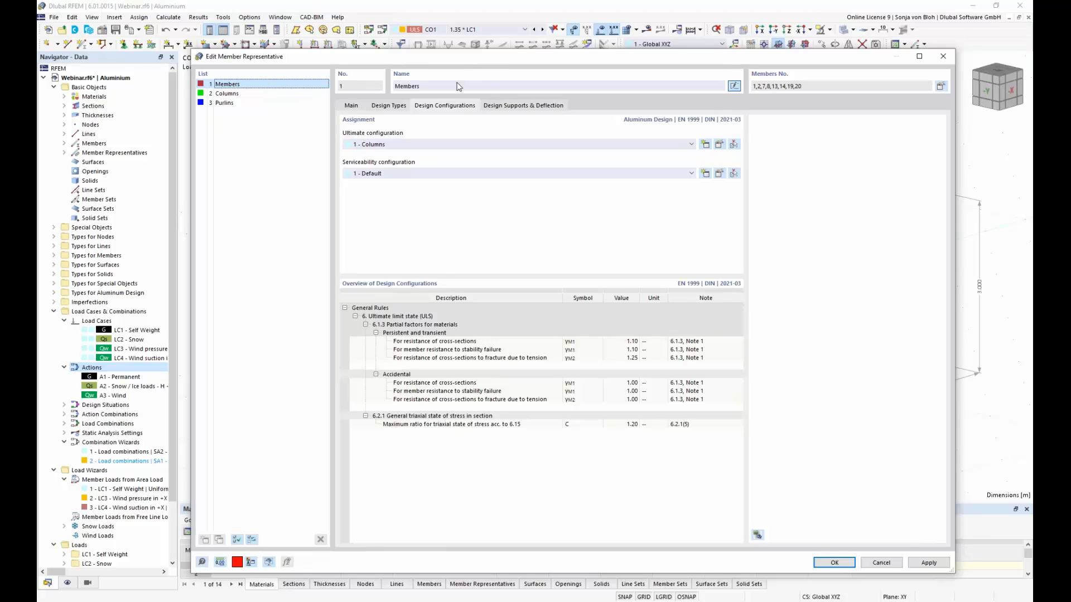
{"action": "left_click", "coordinate": [434, 87]}
{"action": "left_click_drag", "start_coordinate": [434, 88], "coordinate": [334, 82]}
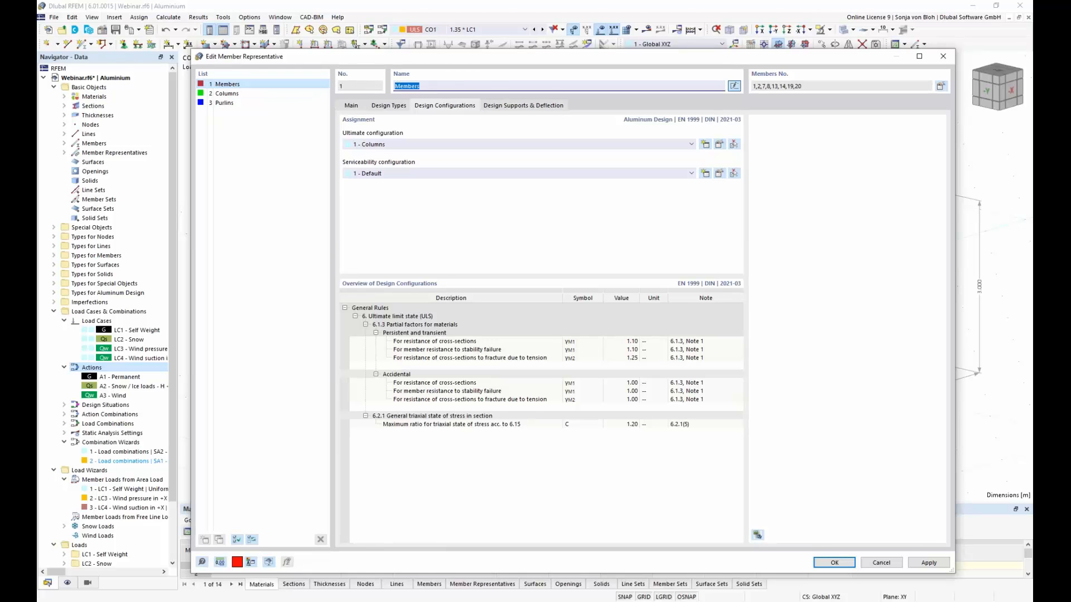
{"action": "type", "text": "Bemas"}
{"action": "key", "text": "BackSpace"}
{"action": "key", "text": "BackSpace"}
{"action": "key", "text": "BackSpace"}
{"action": "type", "text": "ams"}
Step: Create an ultimate configuration named Beams and Purlins with stability design checks turned off and assign it to the Beams representative
{"action": "left_click", "coordinate": [706, 145]}
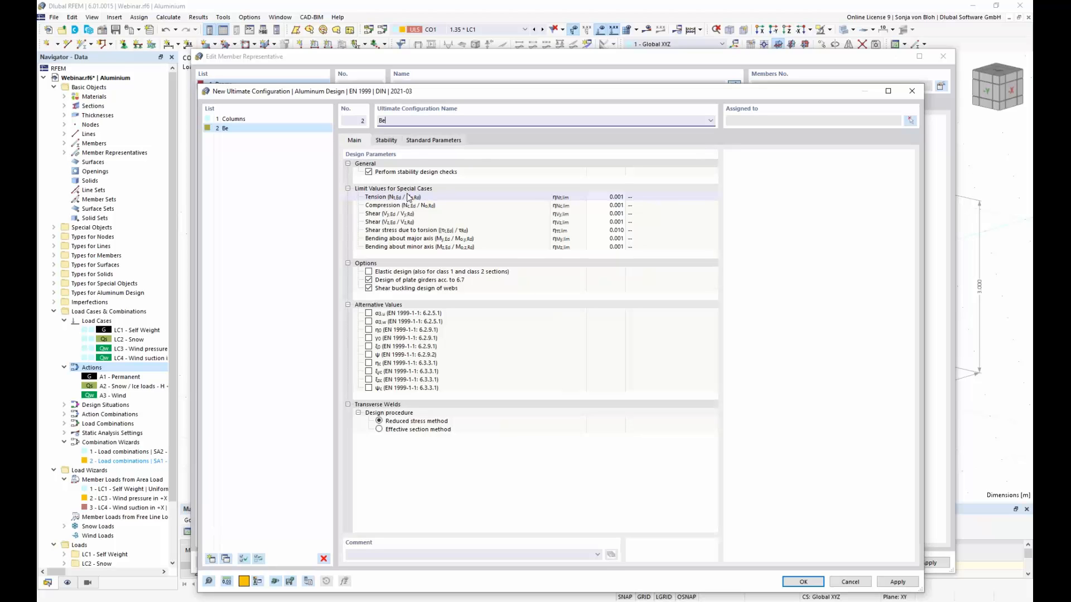
{"action": "type", "text": "ams and Purlins"}
{"action": "left_click", "coordinate": [369, 172]}
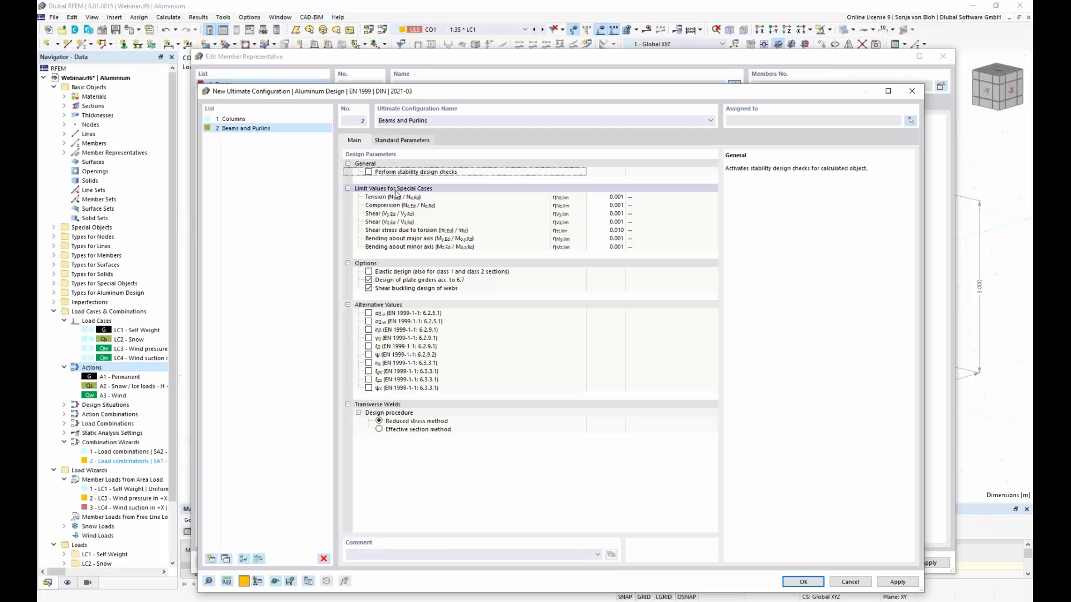
{"action": "left_click", "coordinate": [801, 581]}
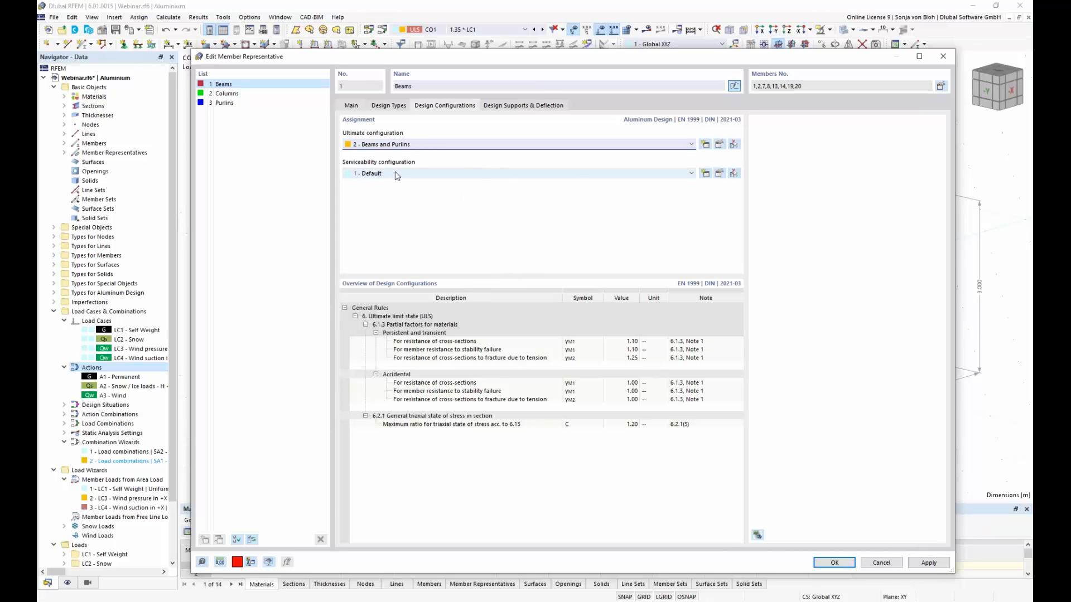
Step: Review the beam and cantilever deflection limits of the default serviceability configuration, and open the Beams representative's design supports and deflection settings
{"action": "left_click", "coordinate": [720, 173]}
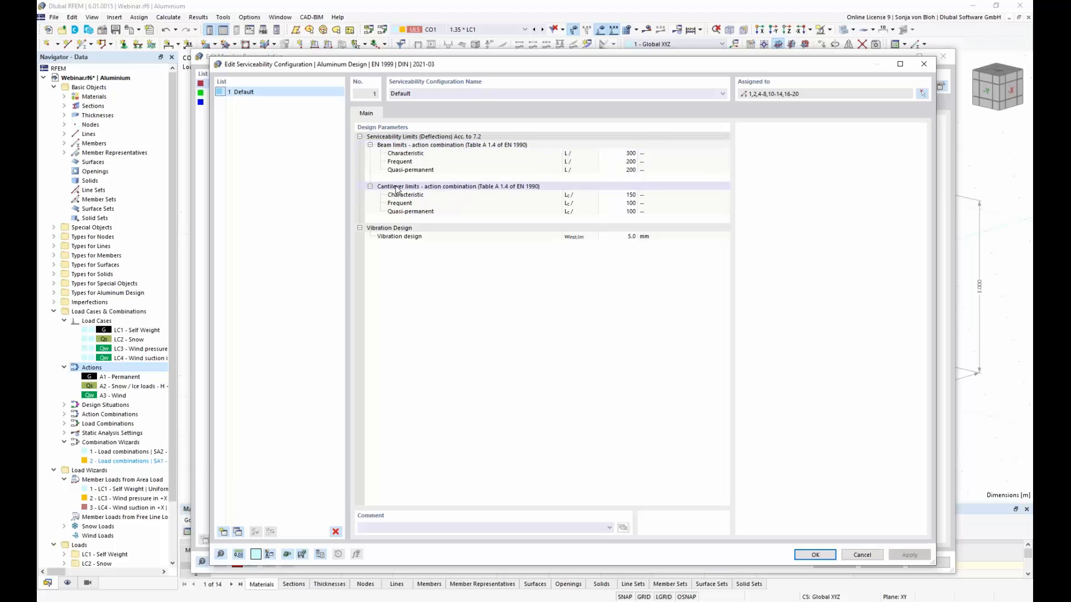
{"action": "left_click", "coordinate": [419, 189]}
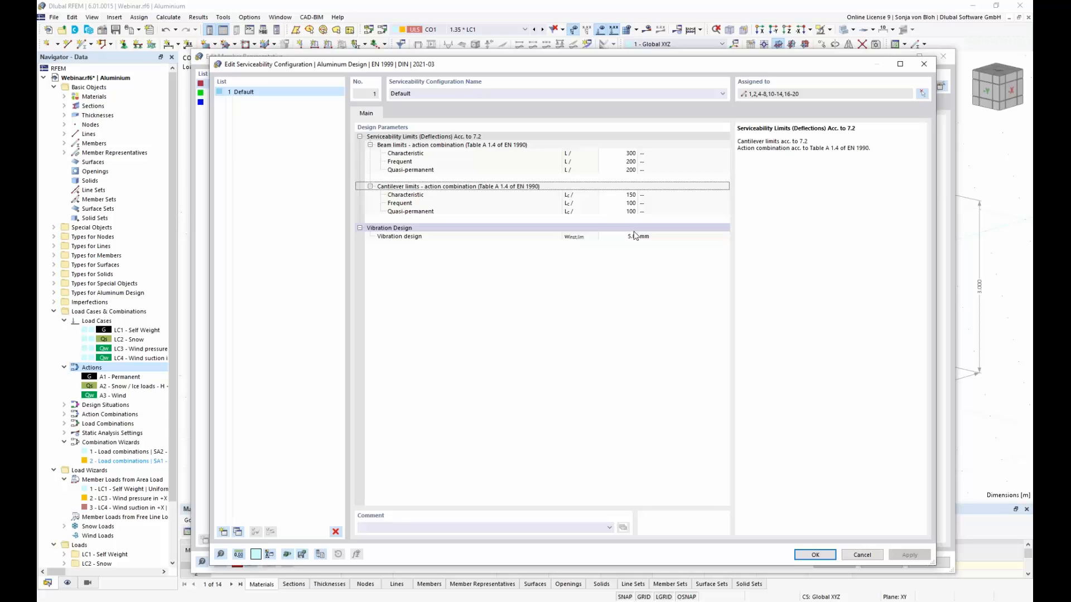
{"action": "left_click", "coordinate": [810, 556]}
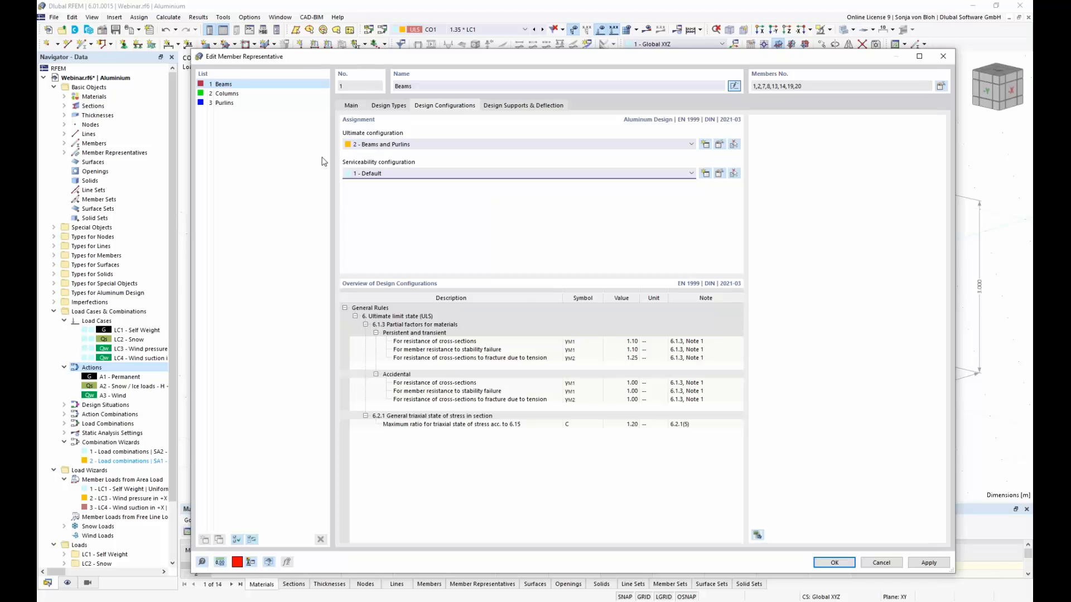
{"action": "left_click", "coordinate": [540, 107]}
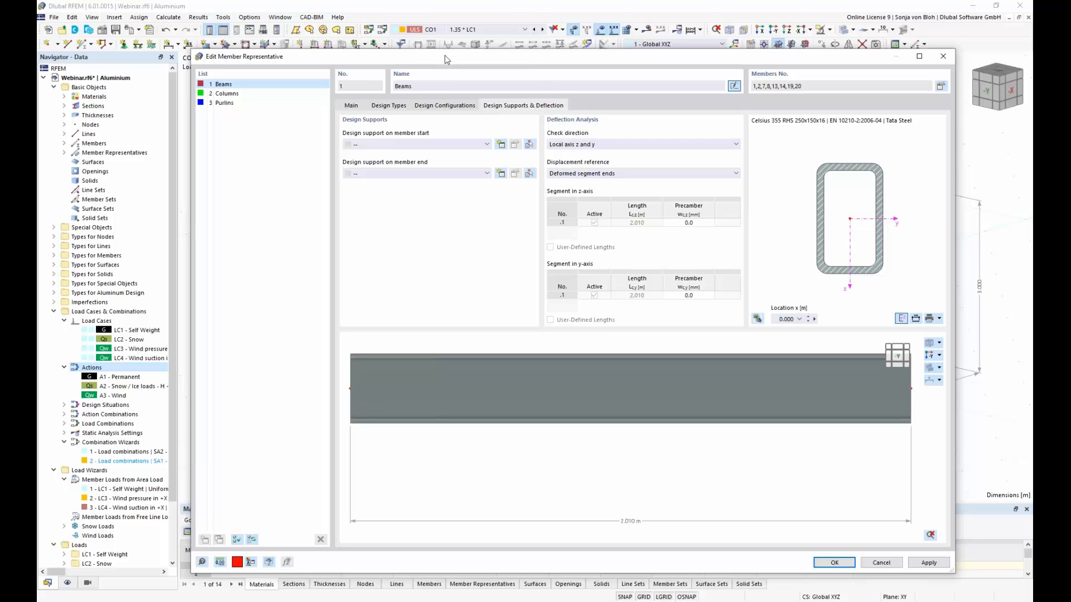
Step: Create a General design support with an active z-axis support 300 mm wide and assign it to the member start of the Beams representative
{"action": "left_click_drag", "start_coordinate": [447, 60], "coordinate": [443, 84]}
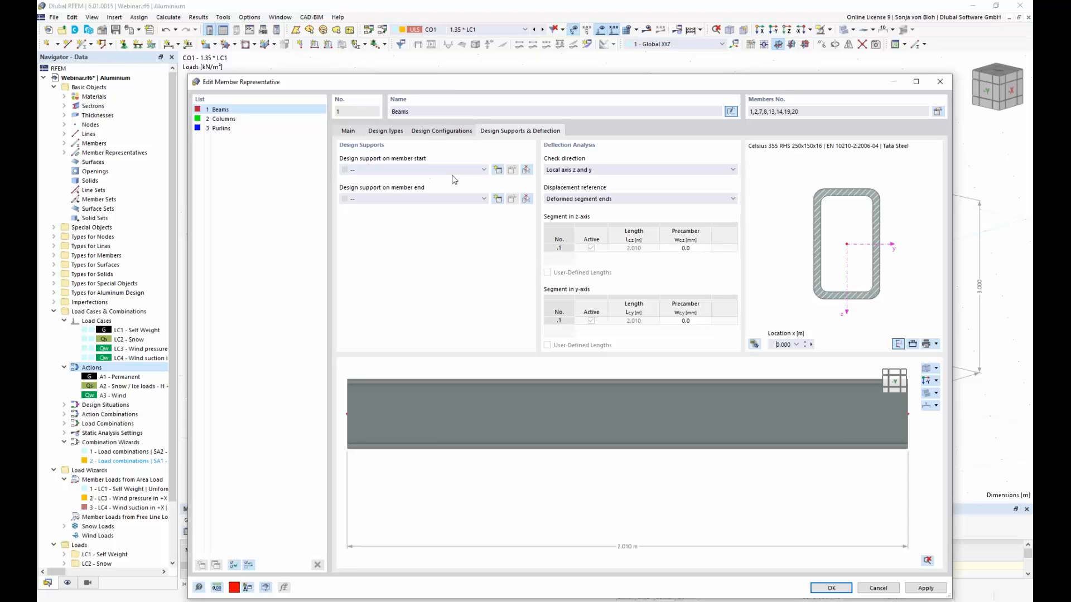
{"action": "left_click", "coordinate": [498, 170]}
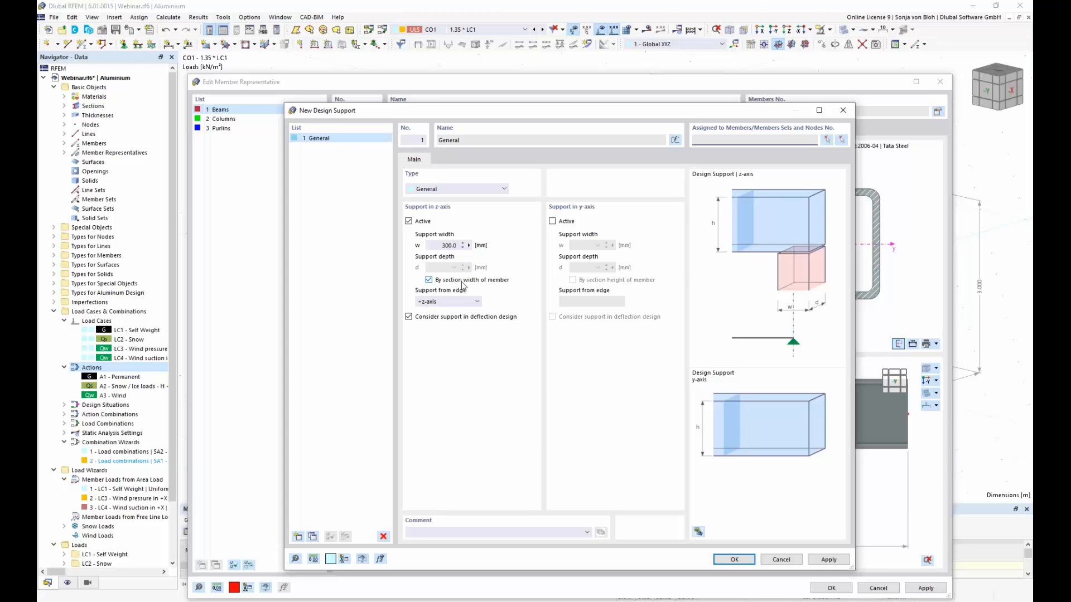
{"action": "left_click", "coordinate": [738, 560]}
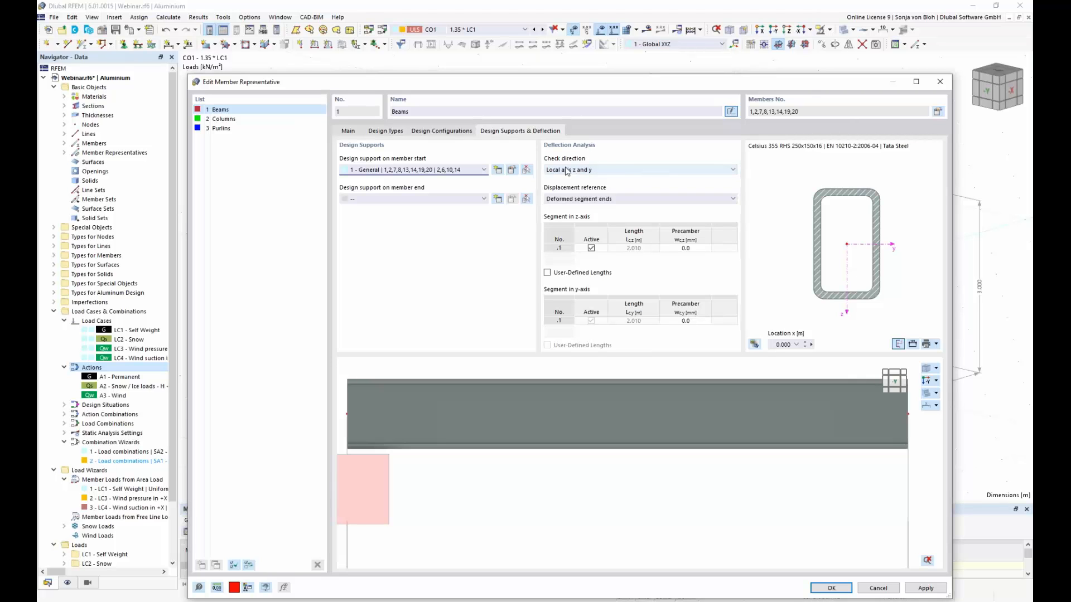
Step: Set the Beams' deflection check direction to local axis z and review the displacement reference options
{"action": "left_click", "coordinate": [733, 171]}
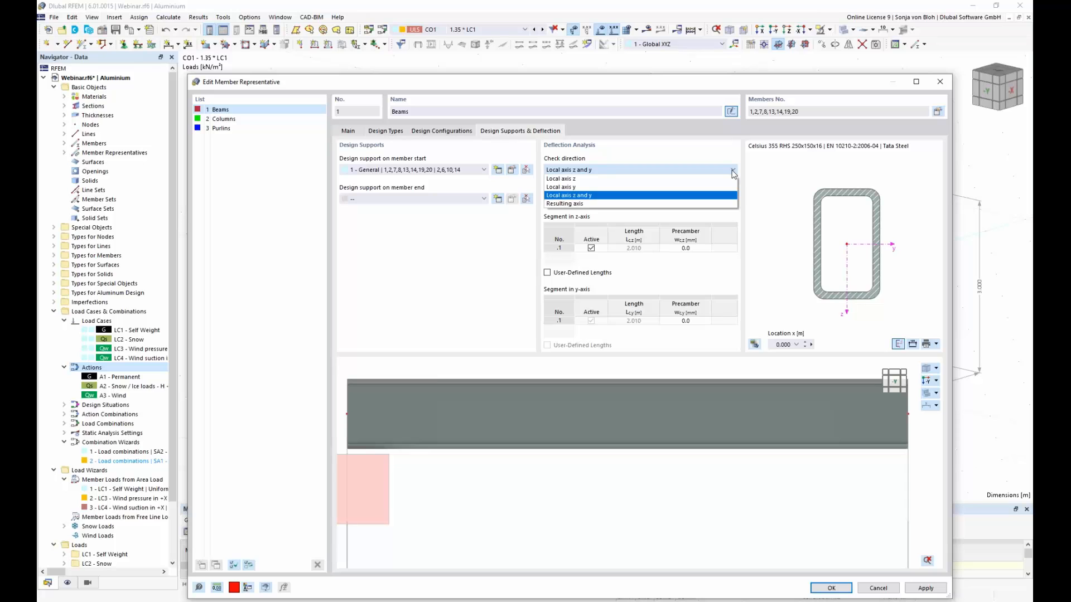
{"action": "left_click", "coordinate": [616, 179]}
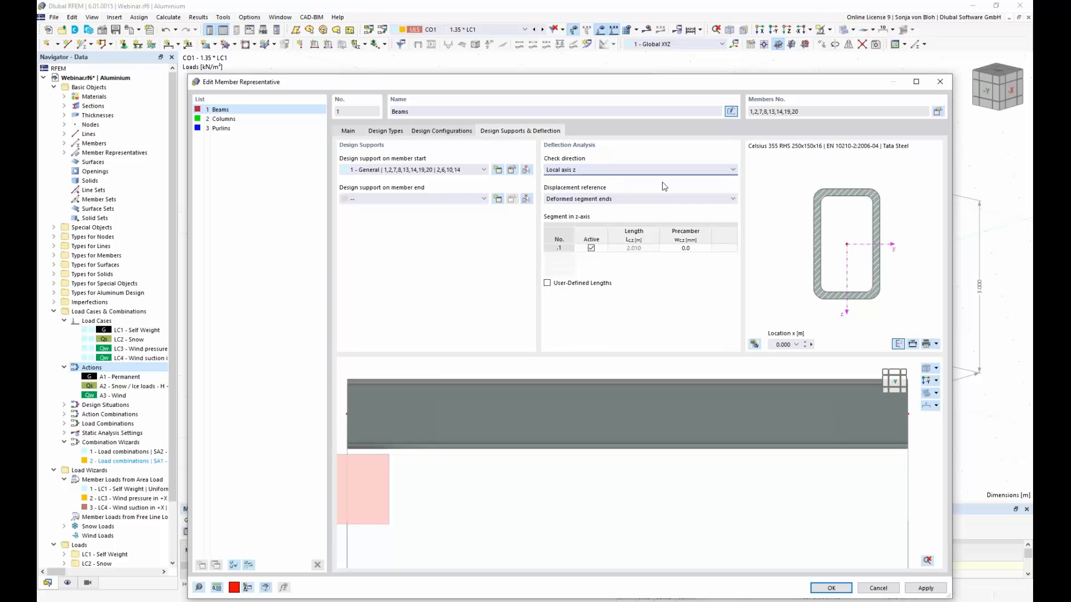
{"action": "left_click", "coordinate": [733, 200]}
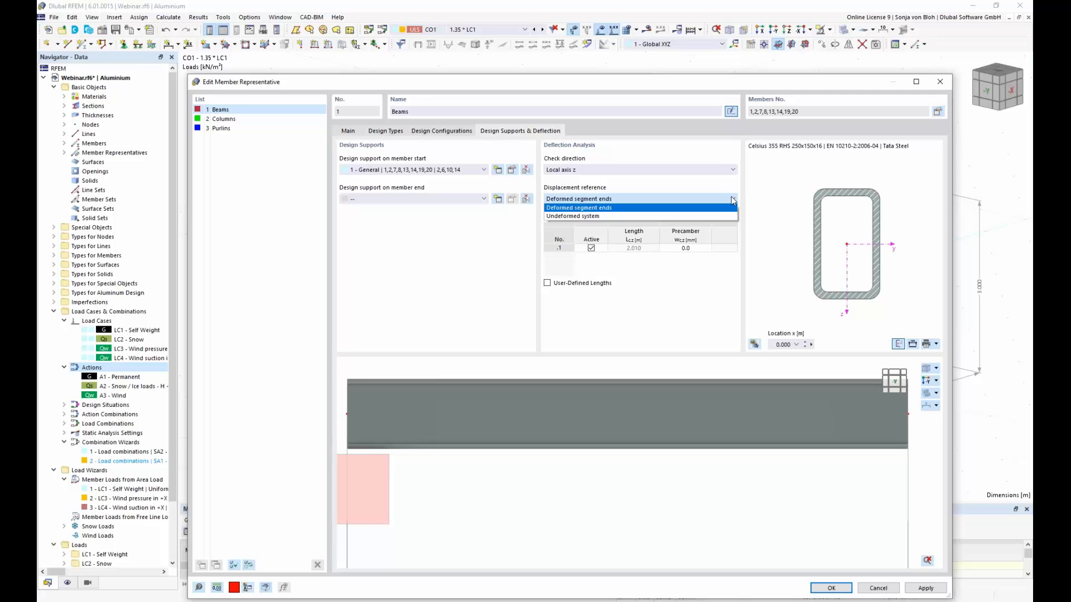
{"action": "left_click", "coordinate": [728, 192]}
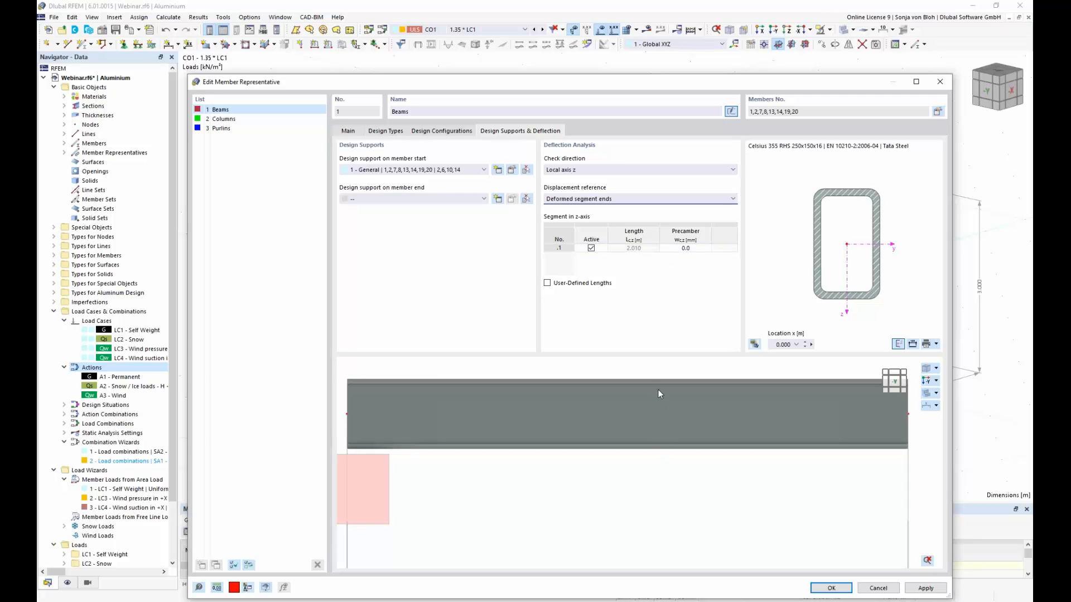
{"action": "scroll", "coordinate": [635, 416], "scroll_direction": "up", "scroll_amount": 1}
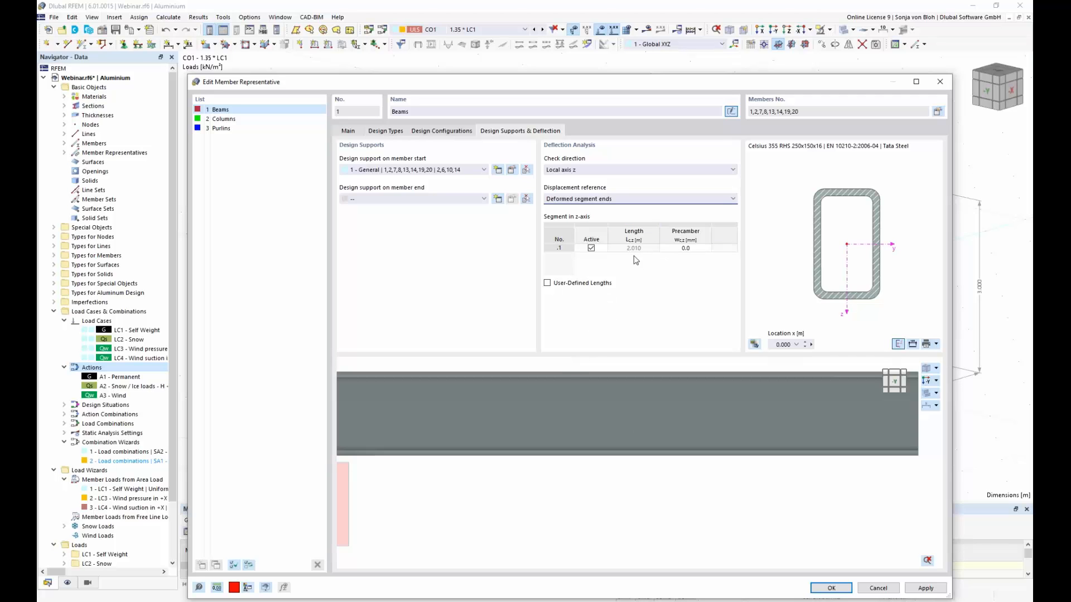
Step: Assign the Beams and Purlins ultimate configuration to the Purlins member representative
{"action": "left_click", "coordinate": [227, 129]}
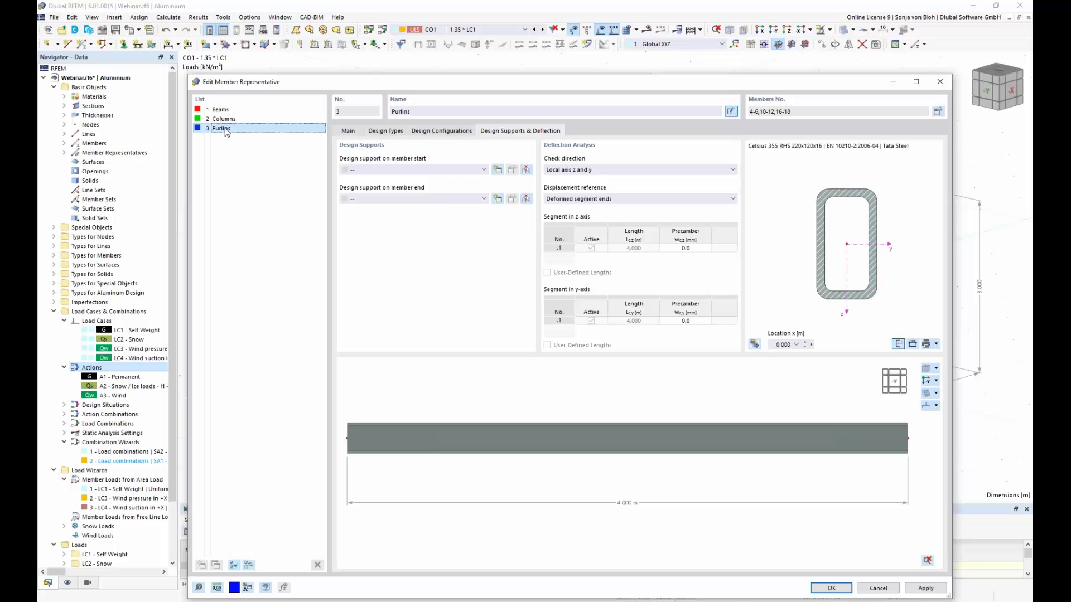
{"action": "left_click", "coordinate": [453, 132]}
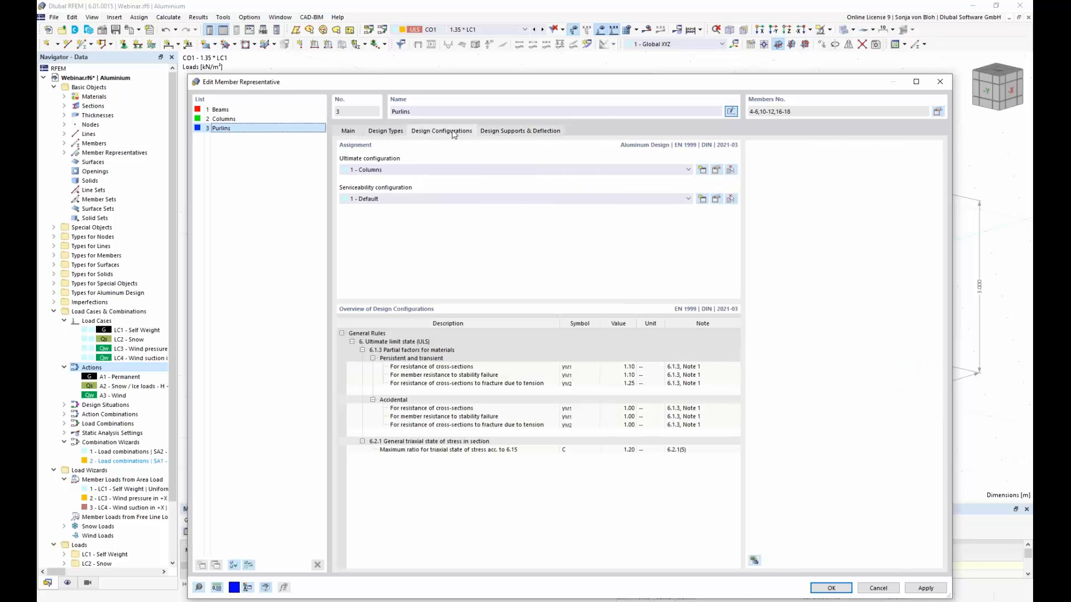
{"action": "left_click", "coordinate": [558, 170]}
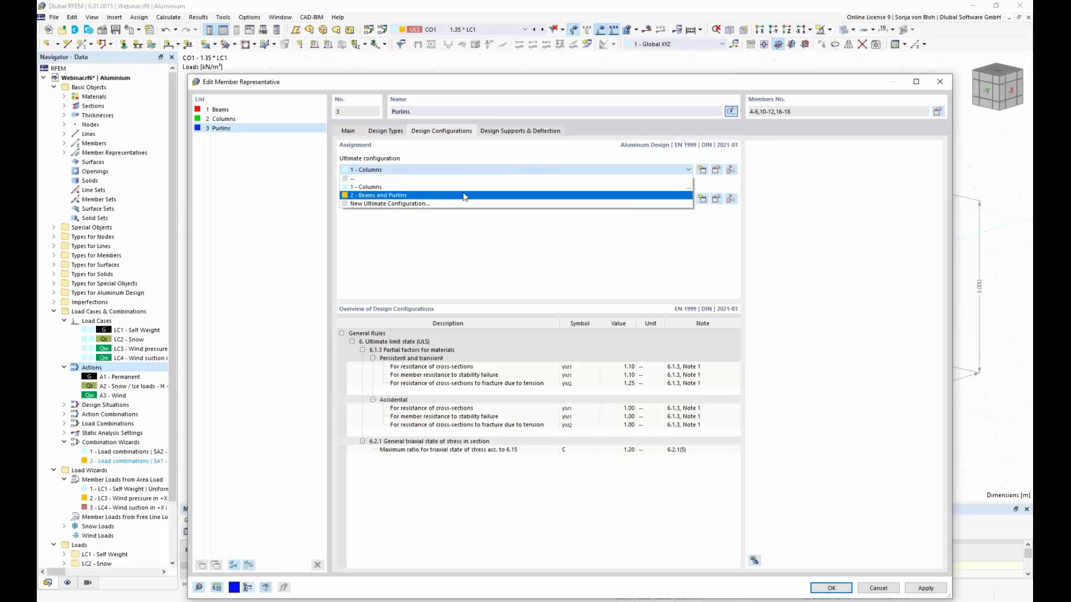
{"action": "left_click", "coordinate": [397, 195]}
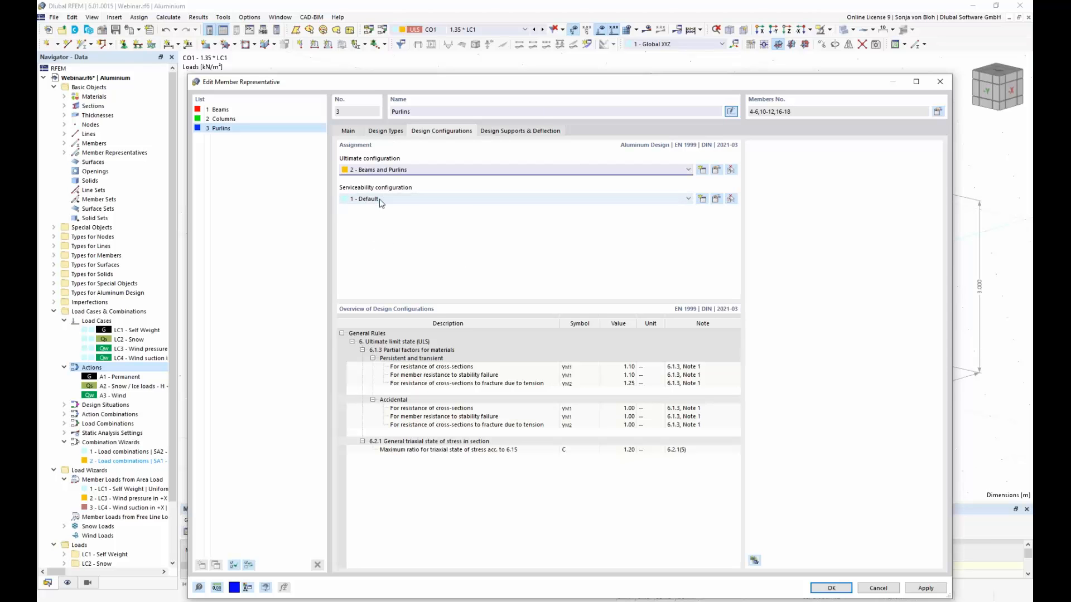
Step: Assign the existing General design support to both the member start and member end of the Purlins representative
{"action": "left_click", "coordinate": [534, 133]}
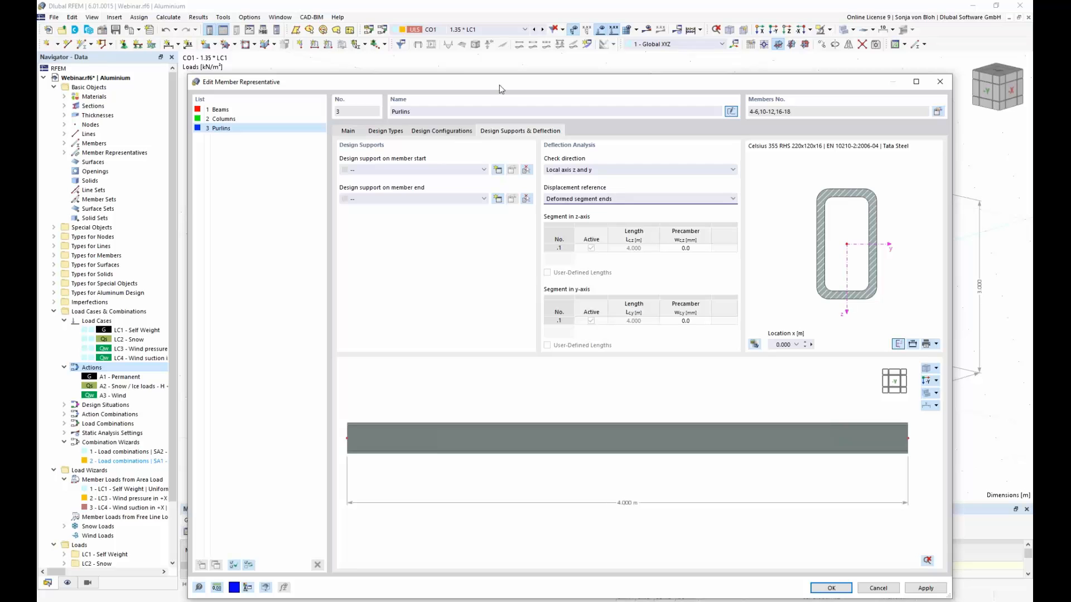
{"action": "left_click_drag", "start_coordinate": [477, 84], "coordinate": [329, 316]}
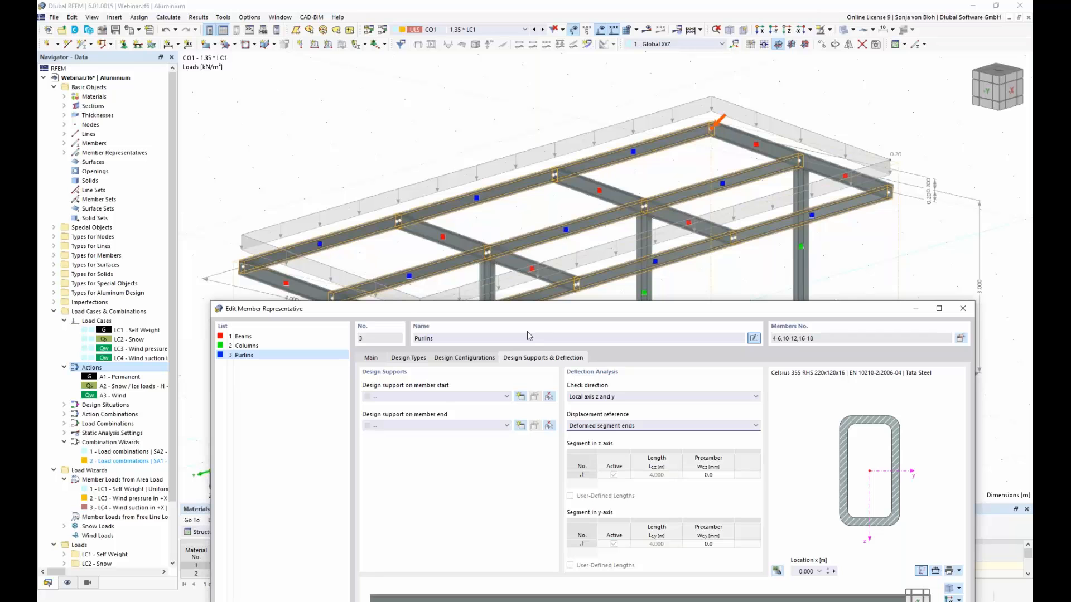
{"action": "left_click", "coordinate": [504, 397]}
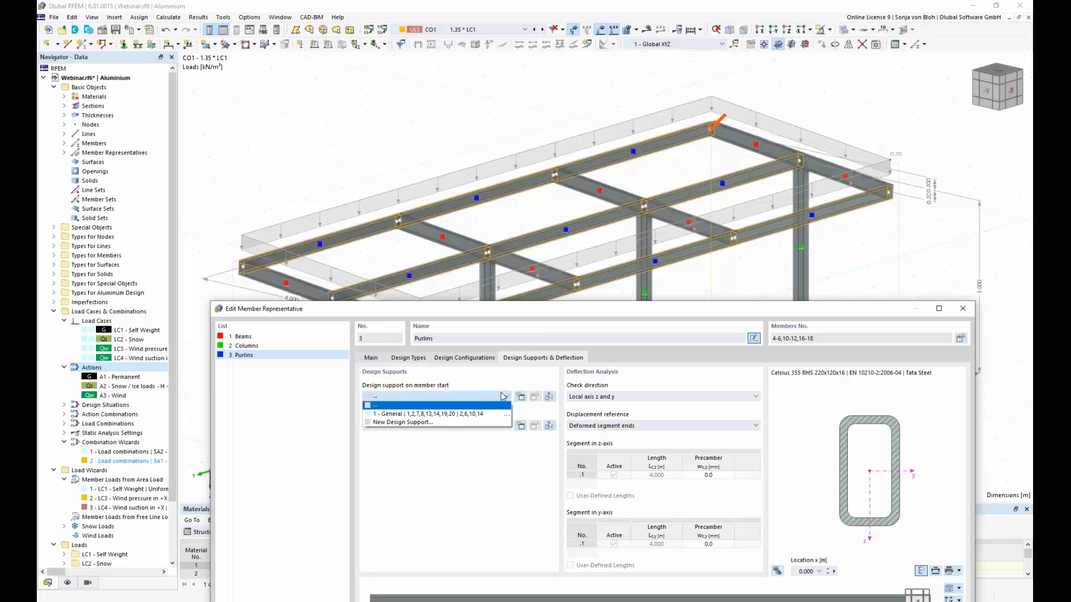
{"action": "left_click", "coordinate": [463, 414]}
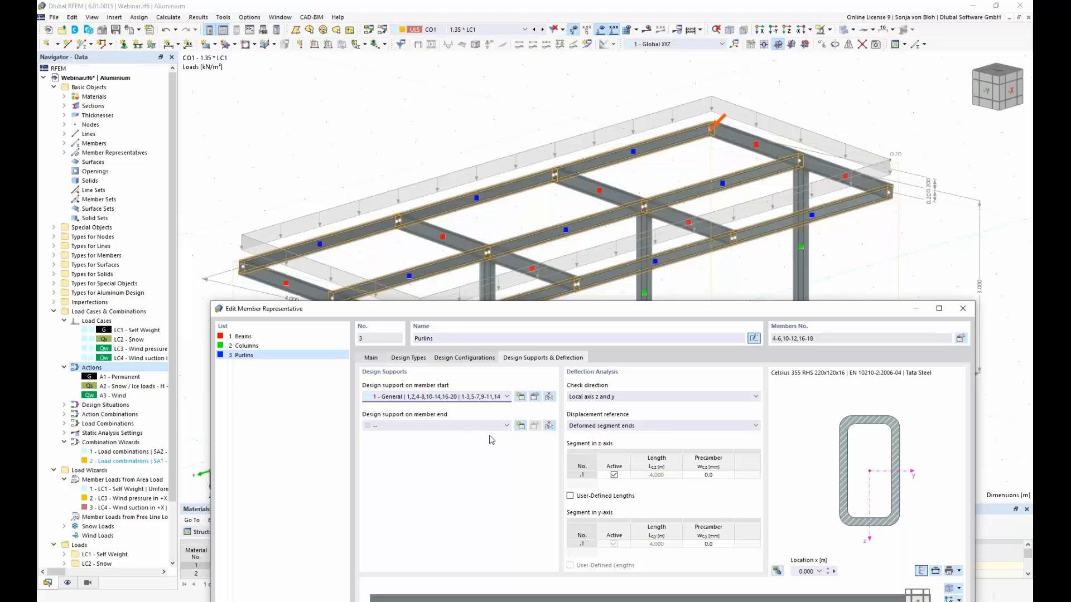
{"action": "left_click", "coordinate": [506, 425]}
{"action": "left_click", "coordinate": [457, 448]}
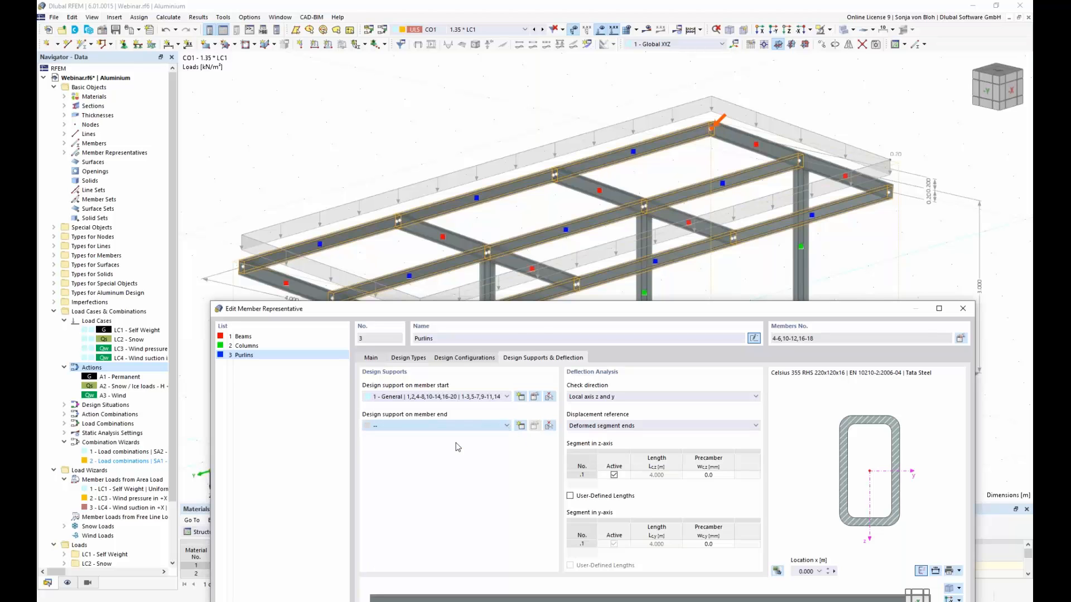
{"action": "left_click_drag", "start_coordinate": [532, 310], "coordinate": [529, 182]}
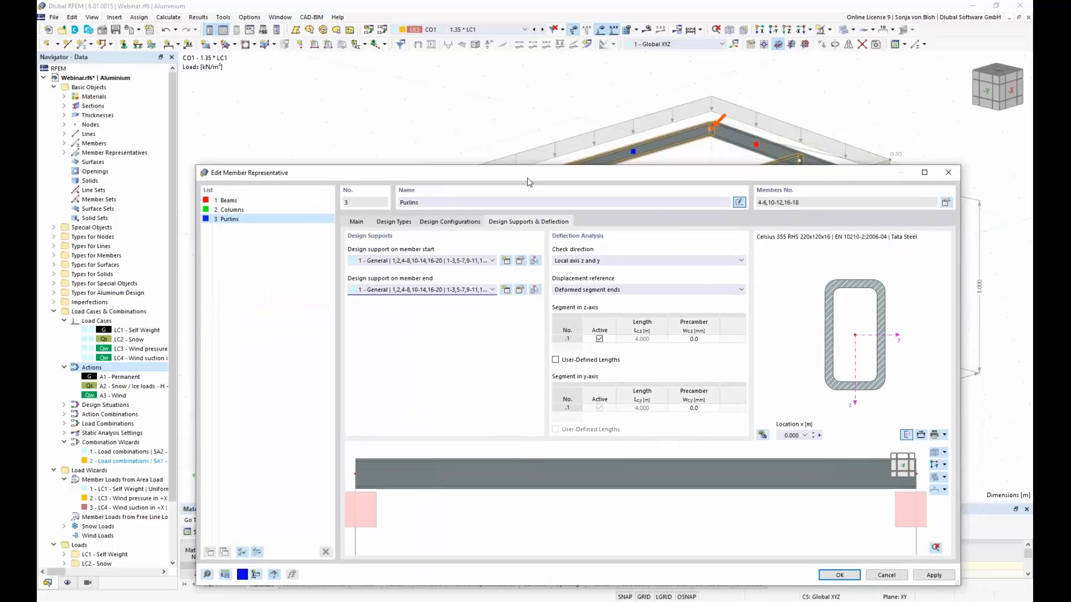
Step: Set the Purlins' deflection check direction to local axis z and accept the member representative changes
{"action": "left_click", "coordinate": [654, 261]}
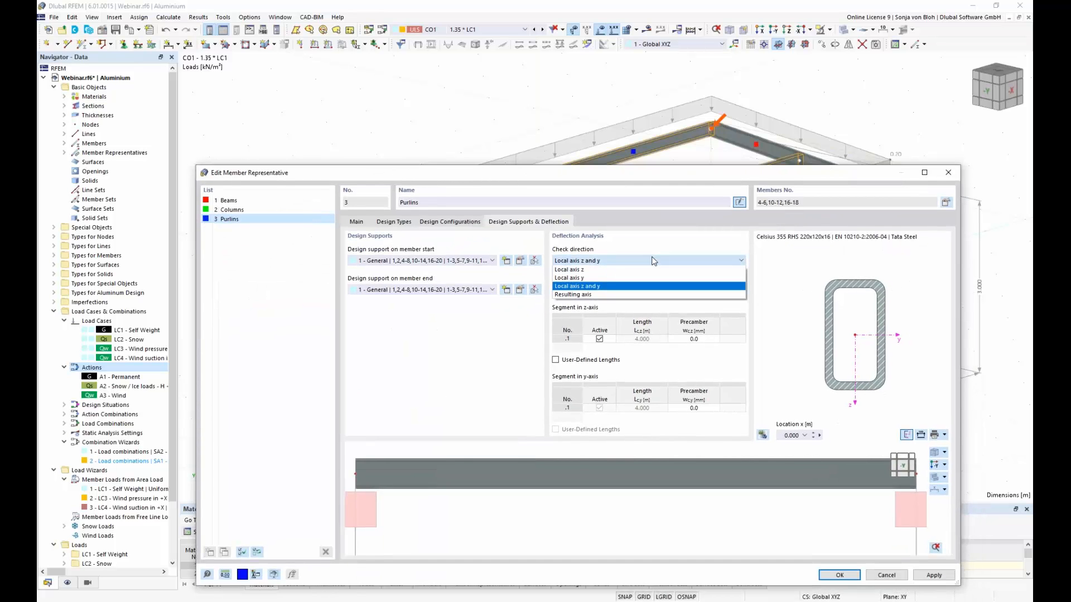
{"action": "left_click", "coordinate": [601, 270]}
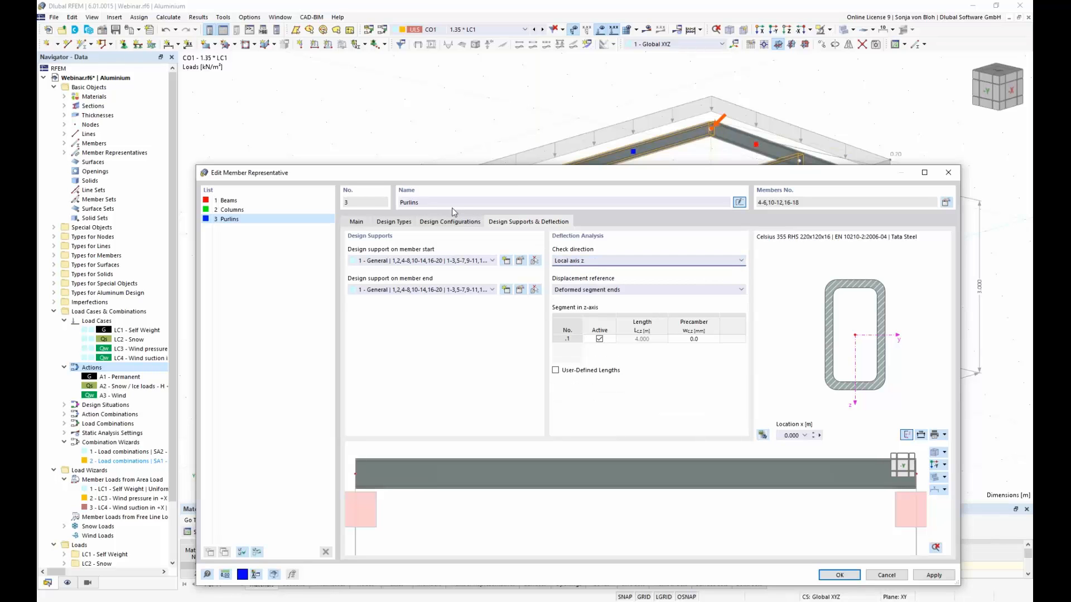
{"action": "left_click_drag", "start_coordinate": [495, 168], "coordinate": [467, 49]}
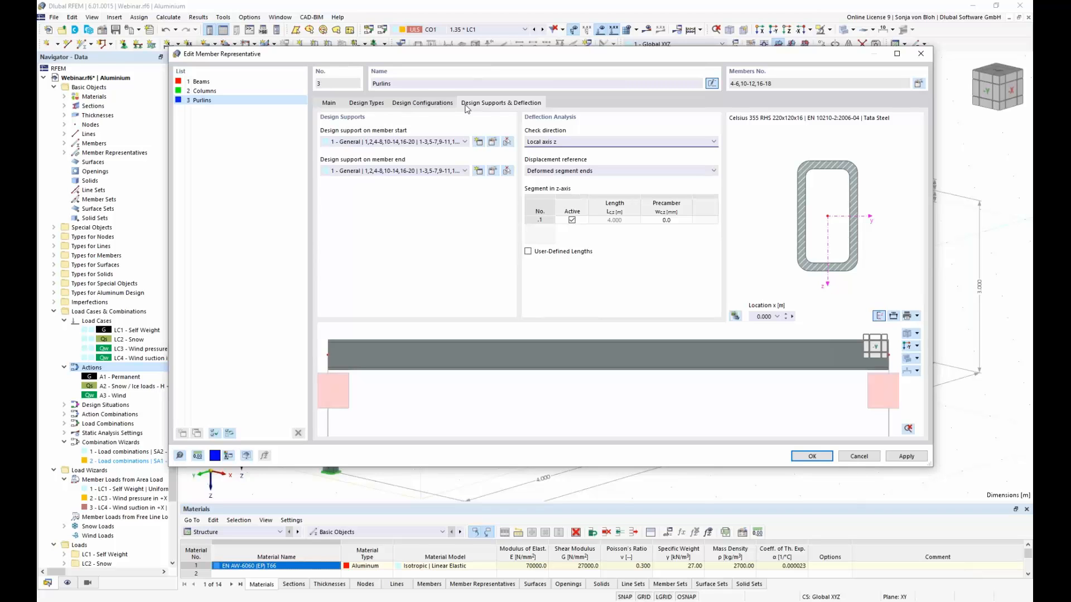
{"action": "left_click", "coordinate": [812, 457]}
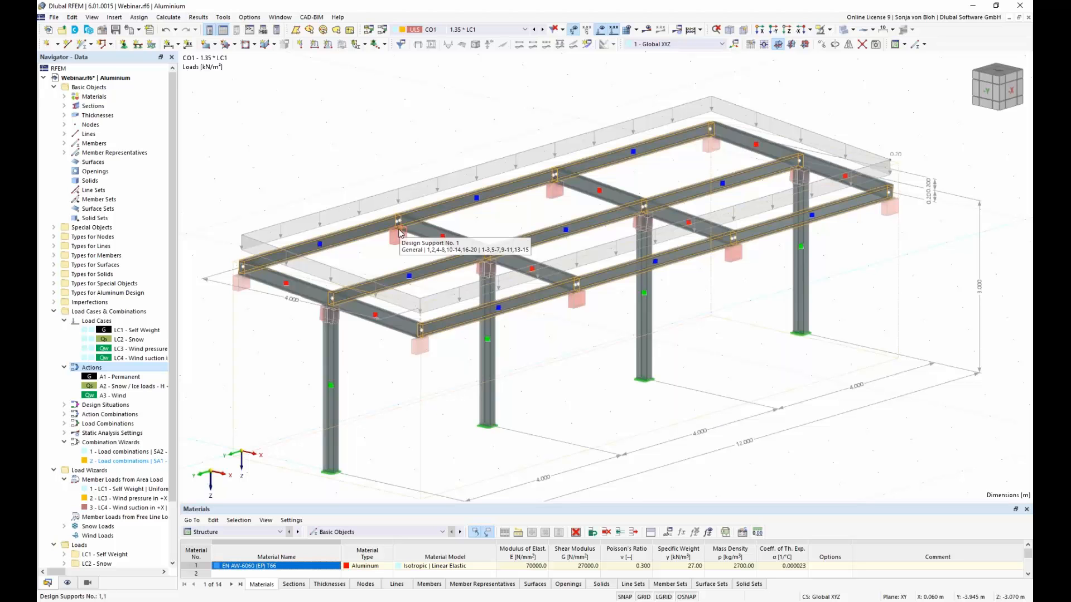
Step: Temporarily display the member effective lengths in the model to inspect them on the columns
{"action": "left_click", "coordinate": [70, 584]}
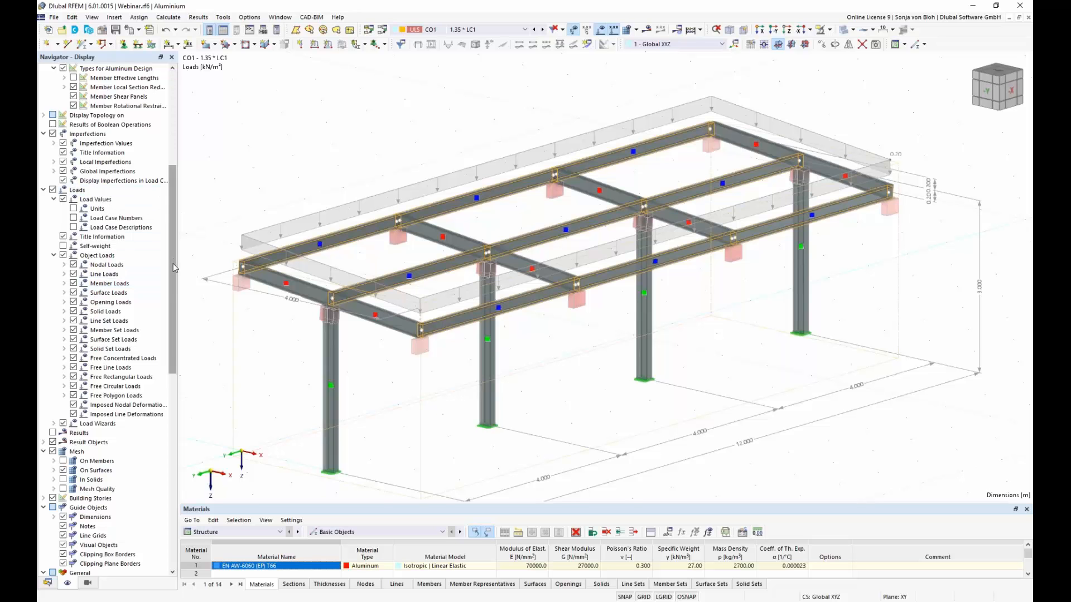
{"action": "left_click_drag", "start_coordinate": [173, 263], "coordinate": [178, 140]}
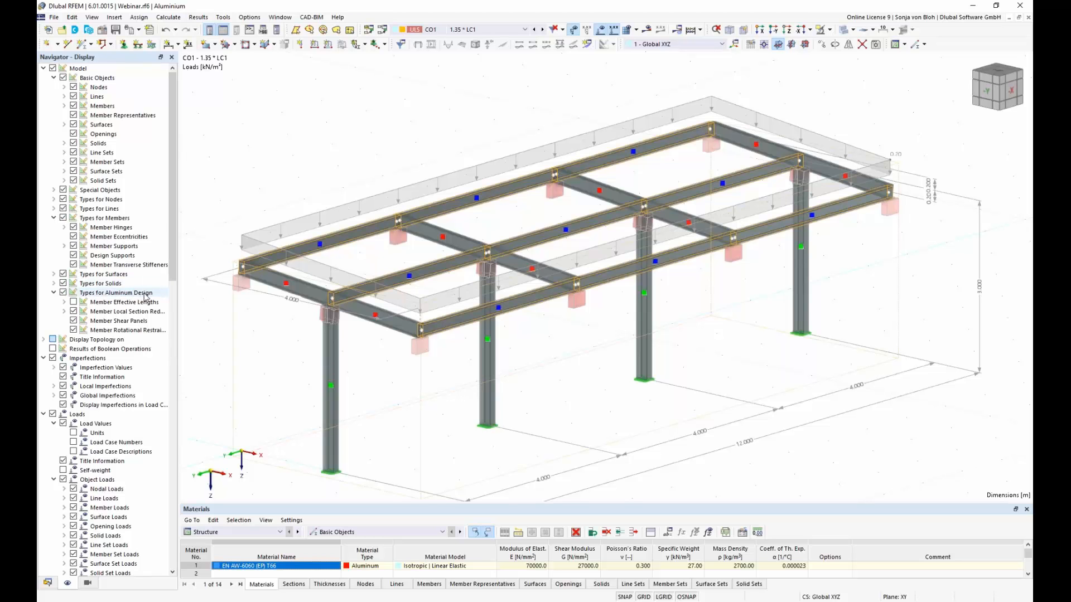
{"action": "left_click", "coordinate": [74, 302]}
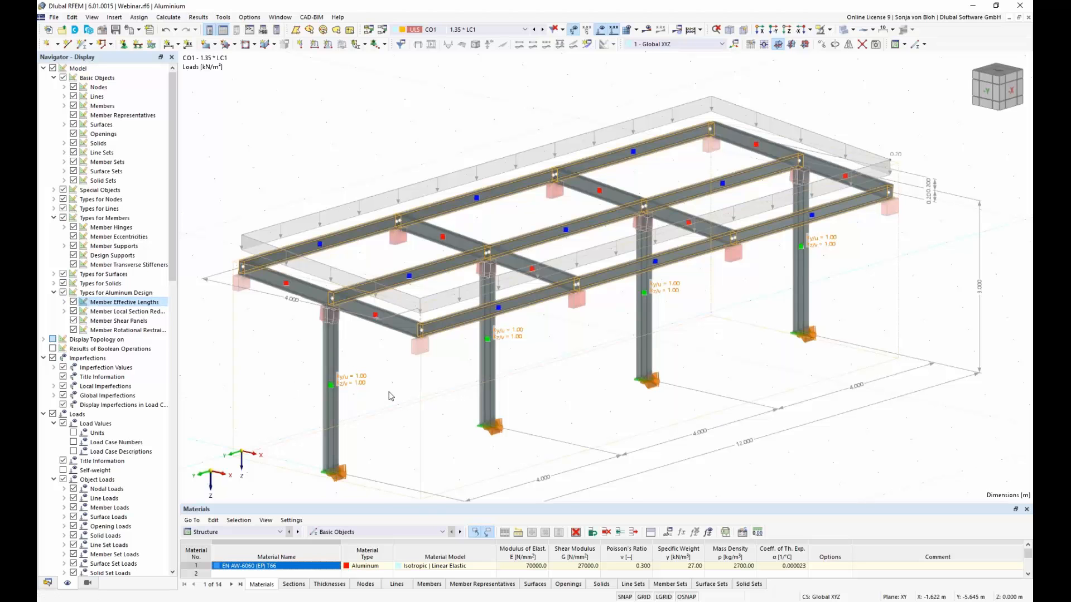
{"action": "left_click", "coordinate": [73, 302]}
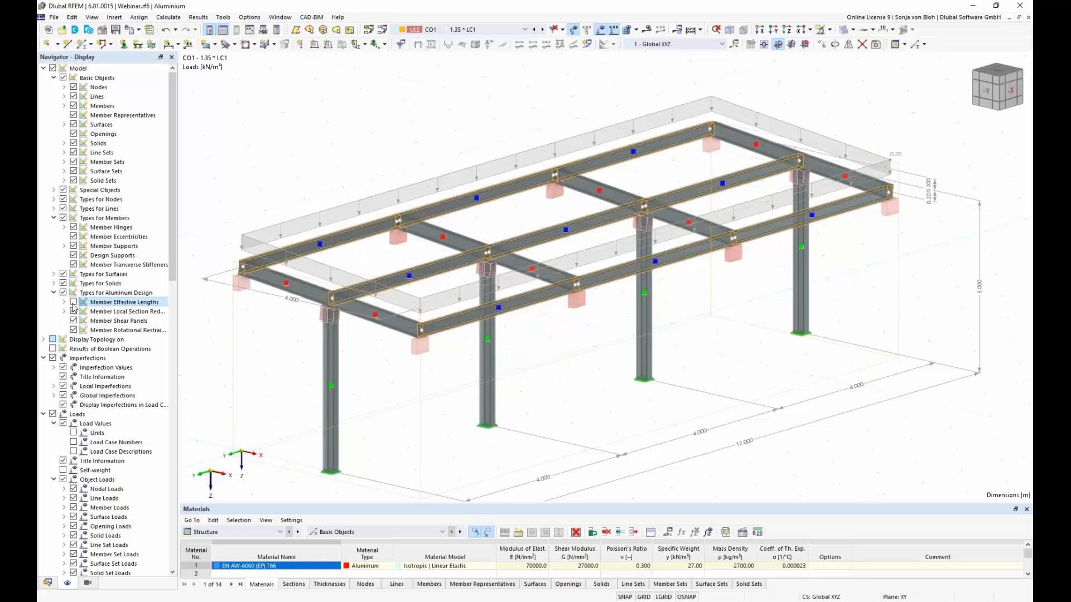
Step: Toggle the member supports' visibility off and back on, and hide the design supports in the model view
{"action": "left_click", "coordinate": [74, 246]}
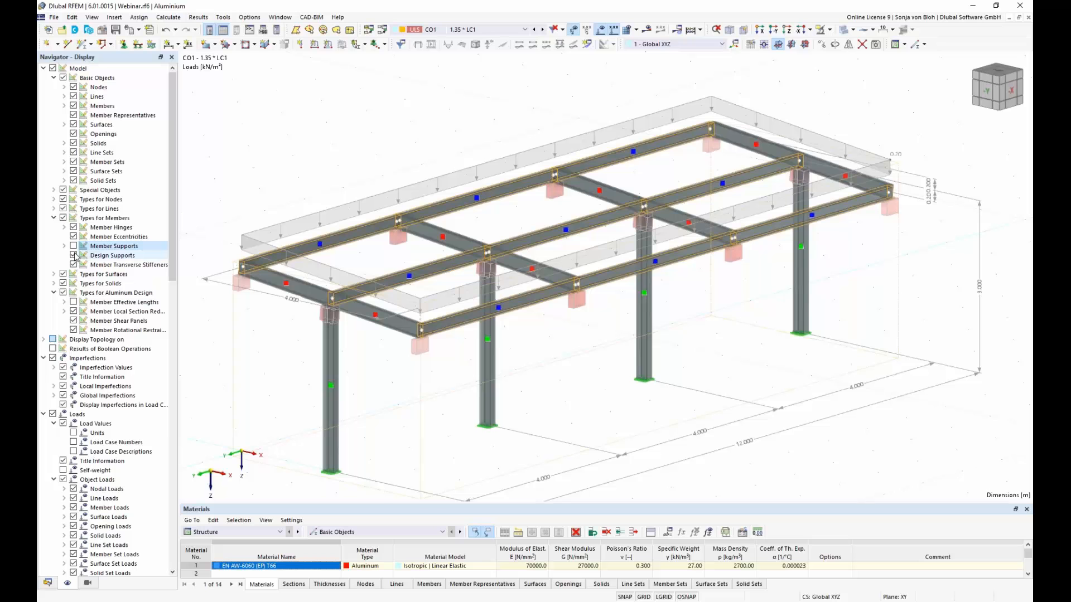
{"action": "left_click", "coordinate": [74, 246]}
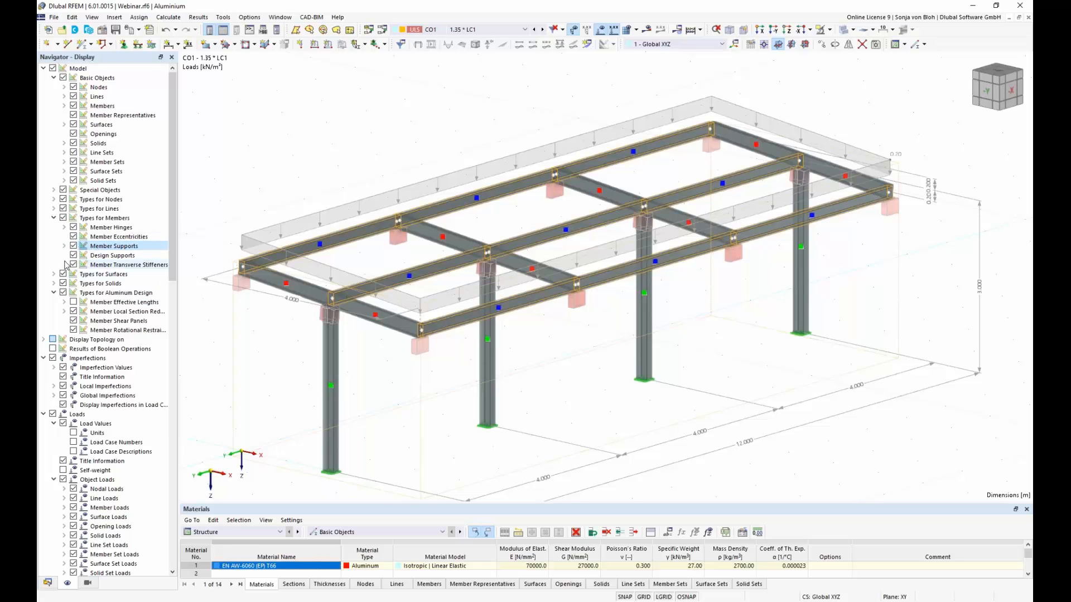
{"action": "left_click", "coordinate": [73, 256]}
{"action": "left_click", "coordinate": [73, 256]}
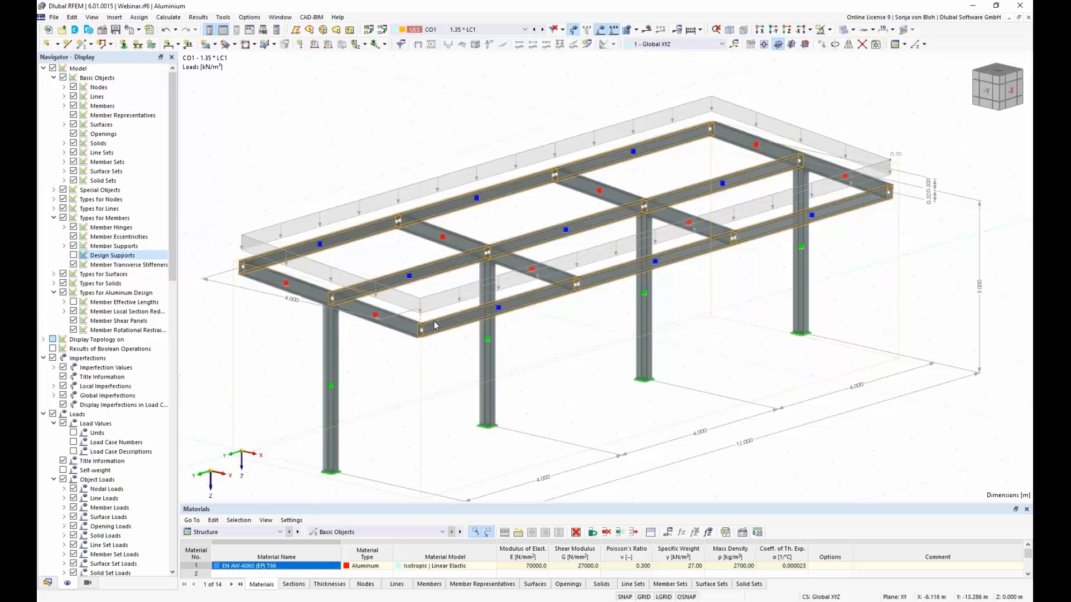
Step: Enlarge the table area, switch it to the Aluminum Design input data, and undock it over the model
{"action": "left_click_drag", "start_coordinate": [305, 503], "coordinate": [319, 349]}
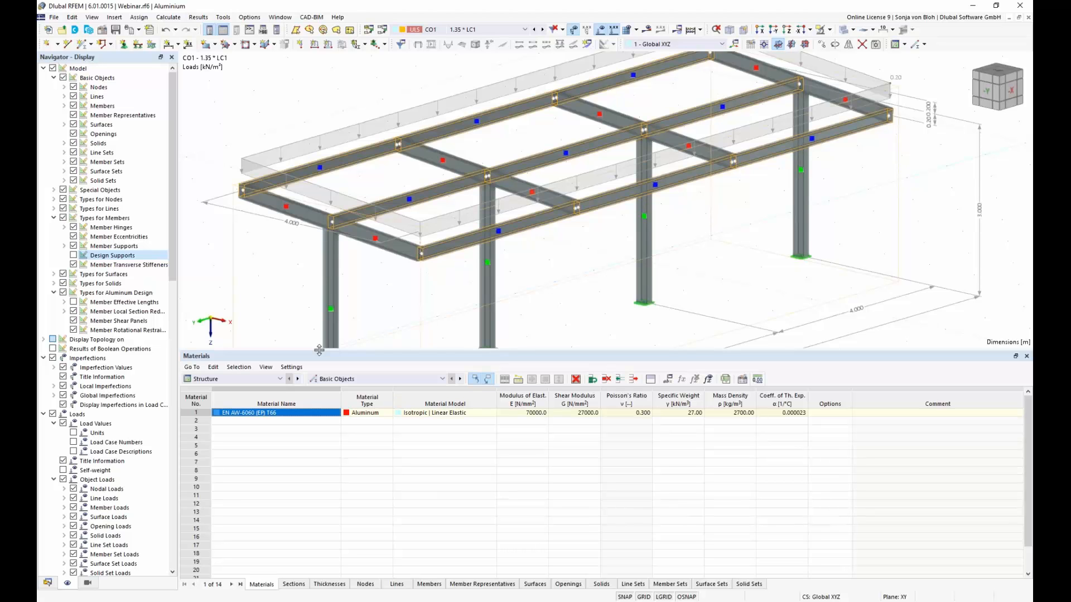
{"action": "left_click", "coordinate": [280, 379]}
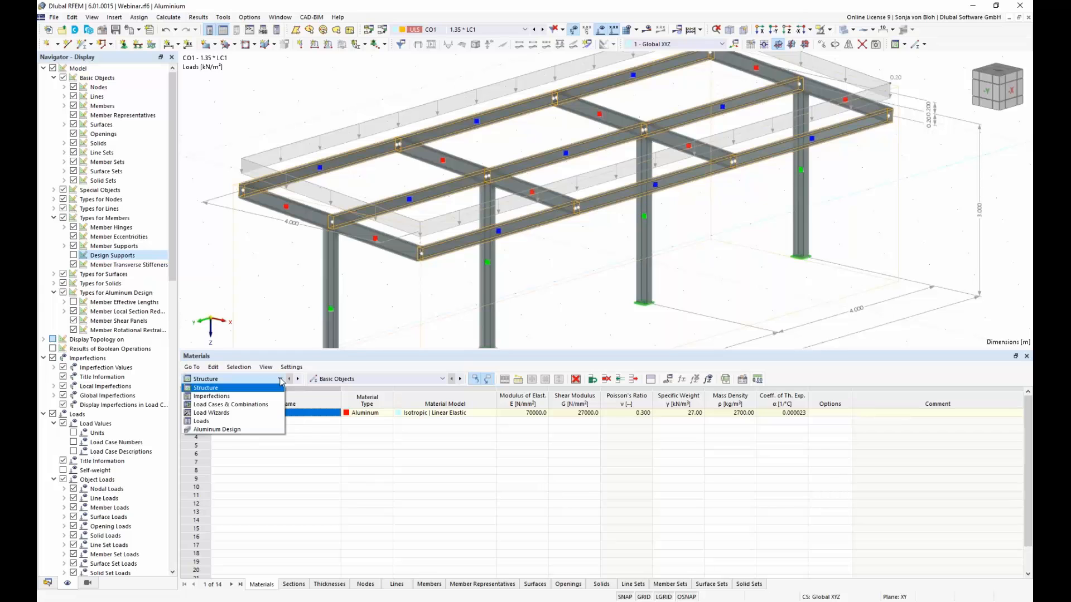
{"action": "left_click", "coordinate": [241, 431]}
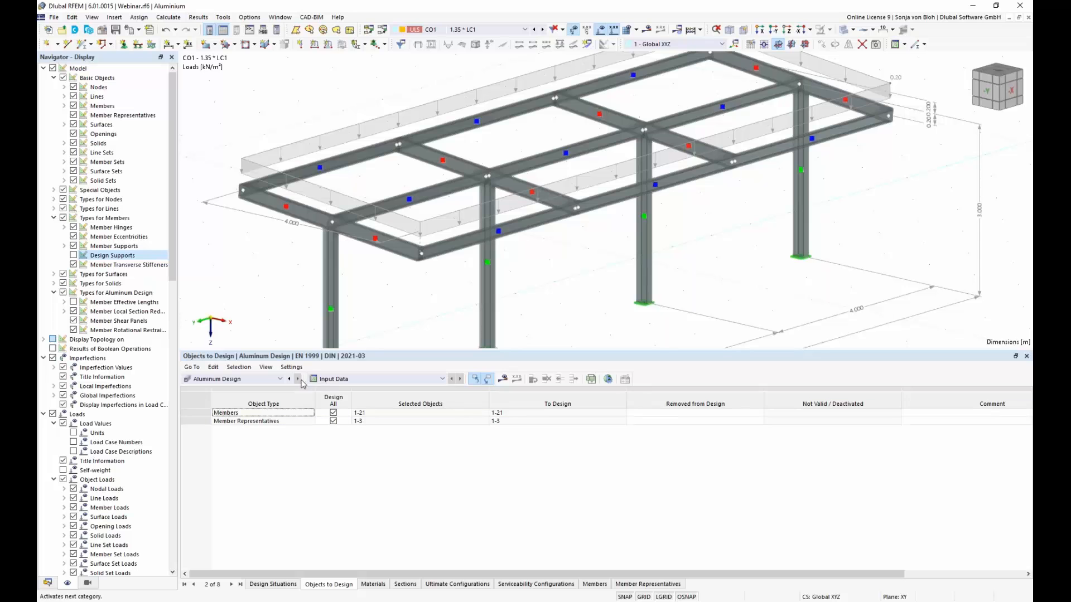
{"action": "double_click", "coordinate": [307, 357]}
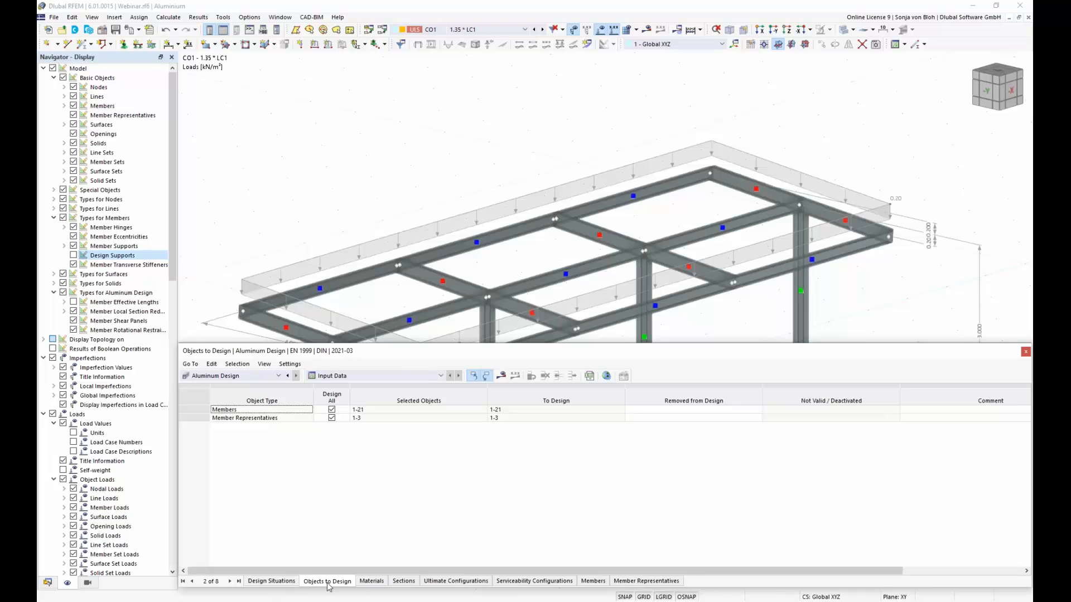
Step: Exclude the SLS - Frequent (DS3) and SLS - Quasi-permanent (DS4) design situations from the aluminum design
{"action": "left_click", "coordinate": [278, 583]}
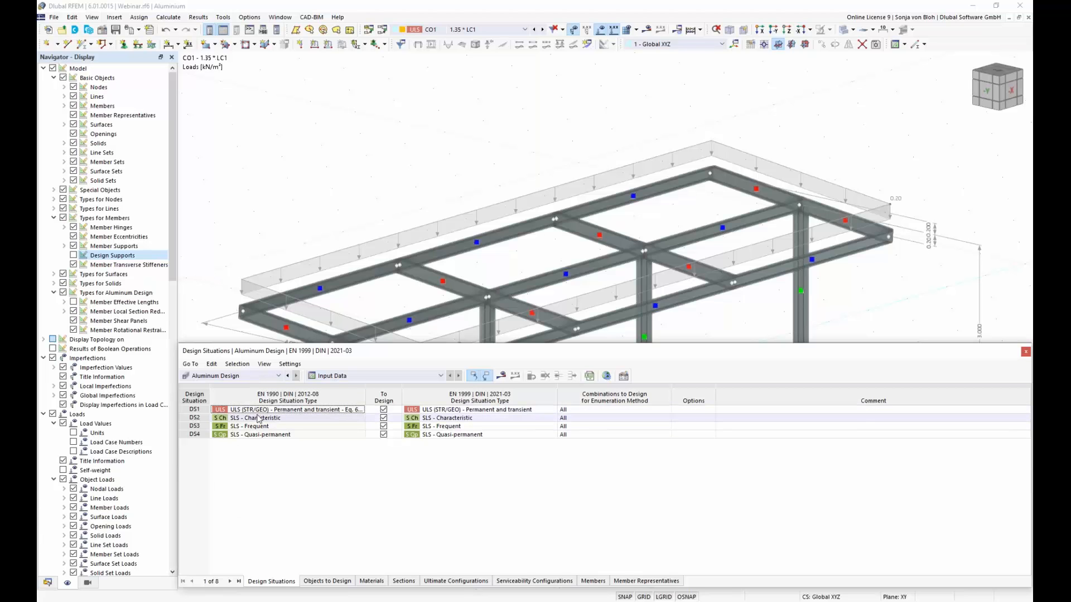
{"action": "left_click", "coordinate": [383, 427]}
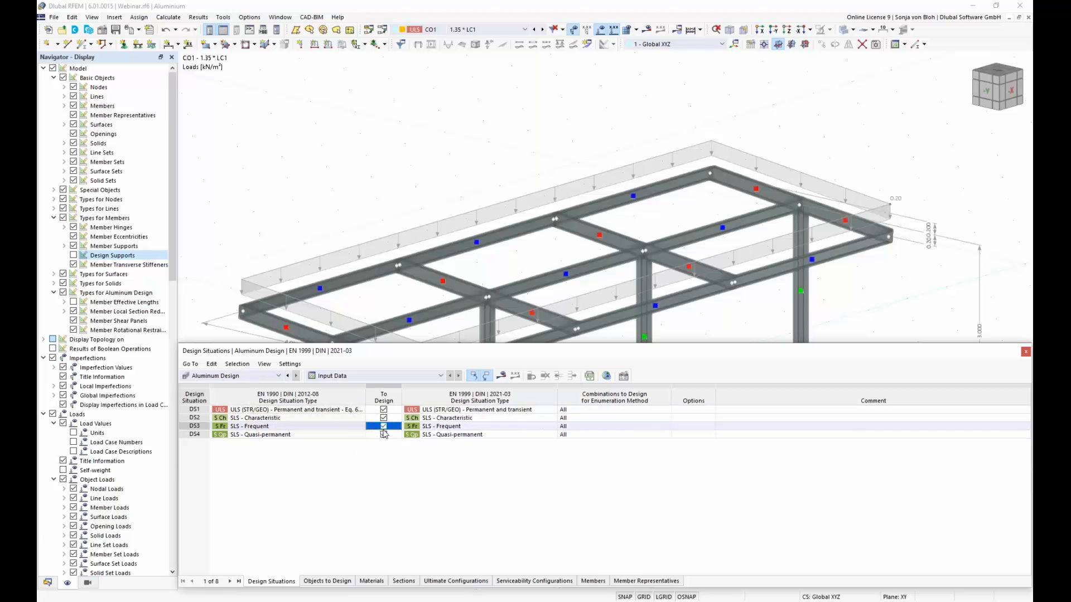
{"action": "left_click", "coordinate": [384, 435]}
{"action": "left_click", "coordinate": [383, 435]}
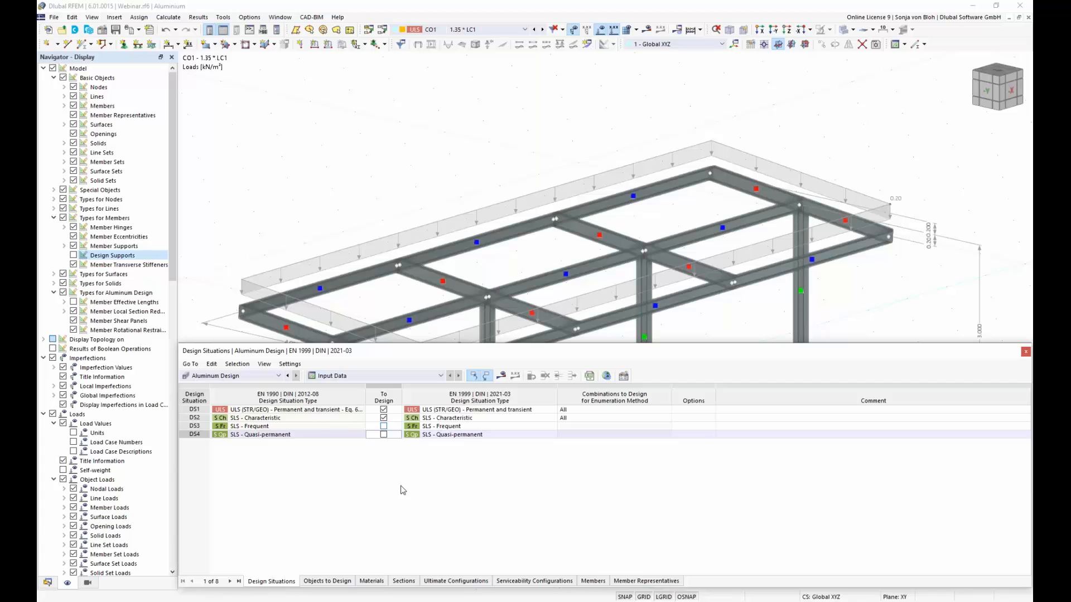
Step: Check which EN 1999 design situation types are available for DS1, keeping ULS (STR/GEO) - Permanent and transient
{"action": "left_click", "coordinate": [511, 411]}
{"action": "left_click", "coordinate": [553, 410]}
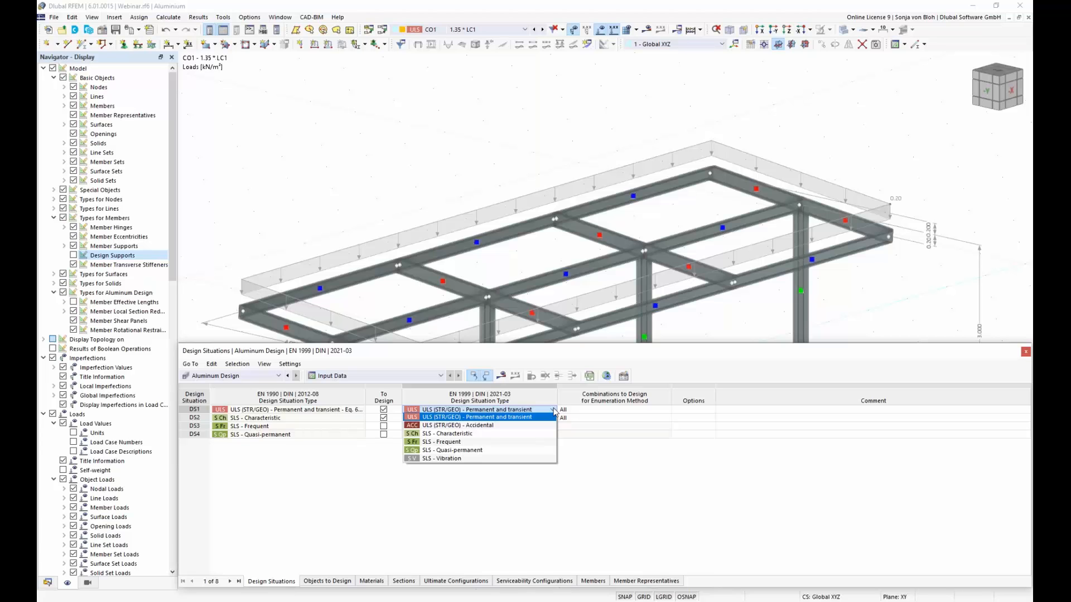
{"action": "left_click", "coordinate": [555, 412]}
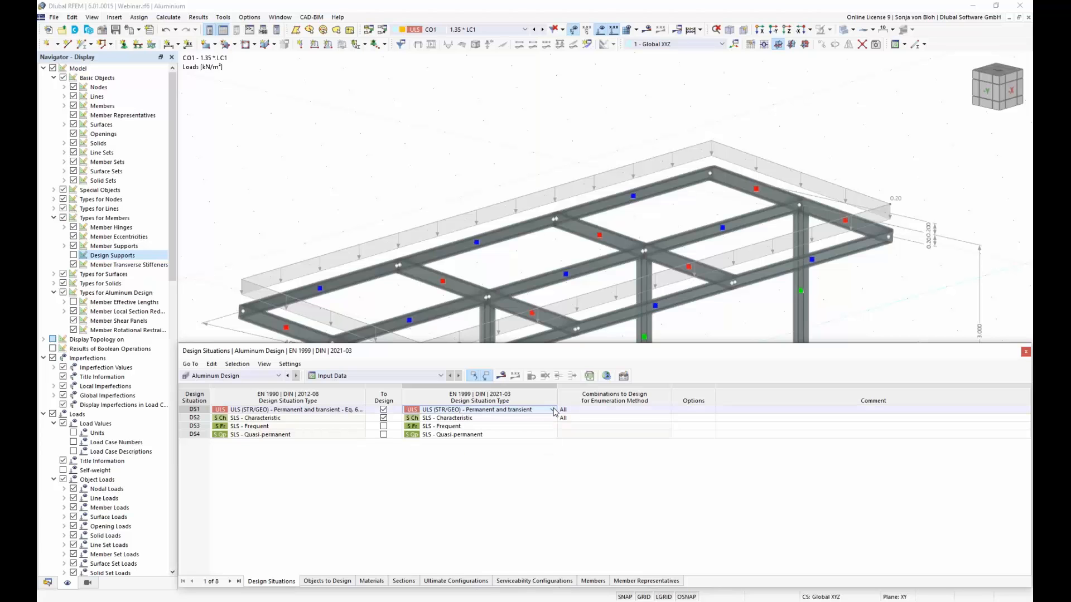
Step: In the objects to design, exclude all individual members so that only the member representatives are designed
{"action": "left_click", "coordinate": [338, 582]}
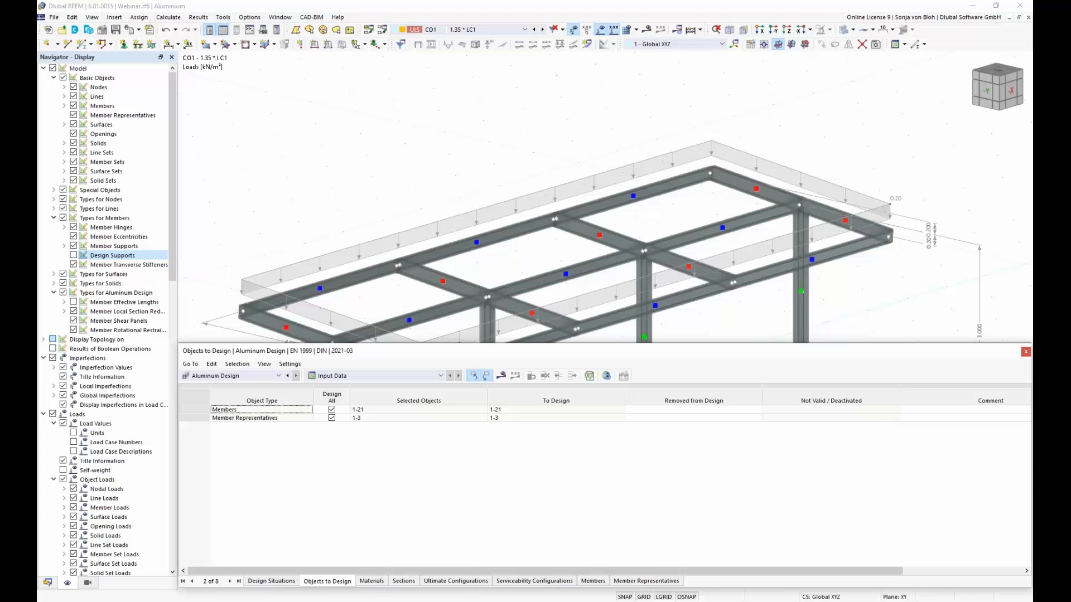
{"action": "left_click", "coordinate": [733, 420]}
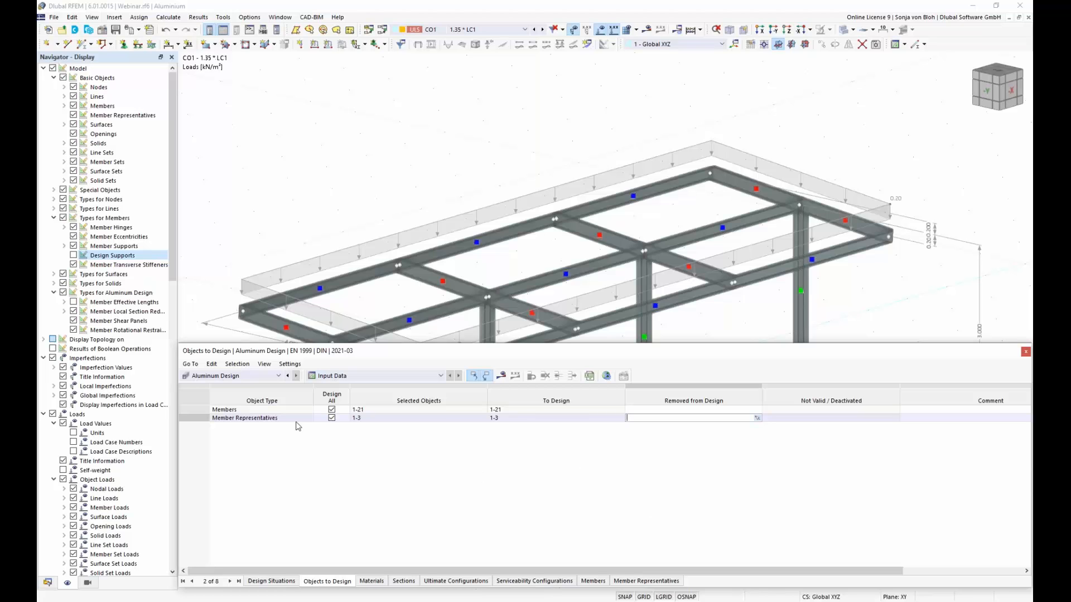
{"action": "left_click", "coordinate": [332, 410]}
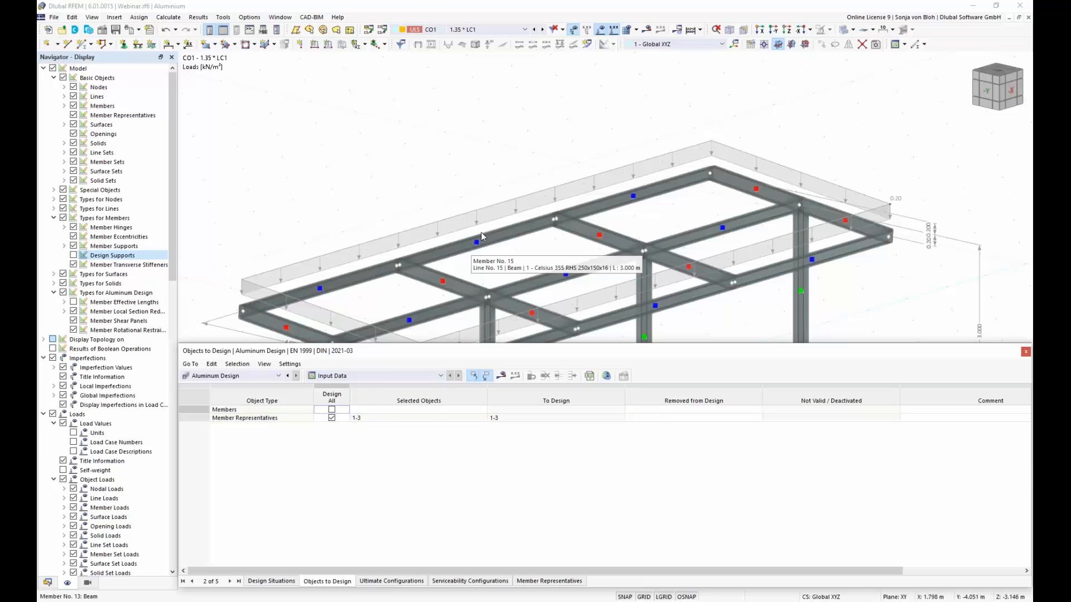
Step: Calculate the model, then shrink the results table and reposition the view to show the whole canopy
{"action": "scroll", "coordinate": [454, 98], "scroll_direction": "down", "scroll_amount": 3}
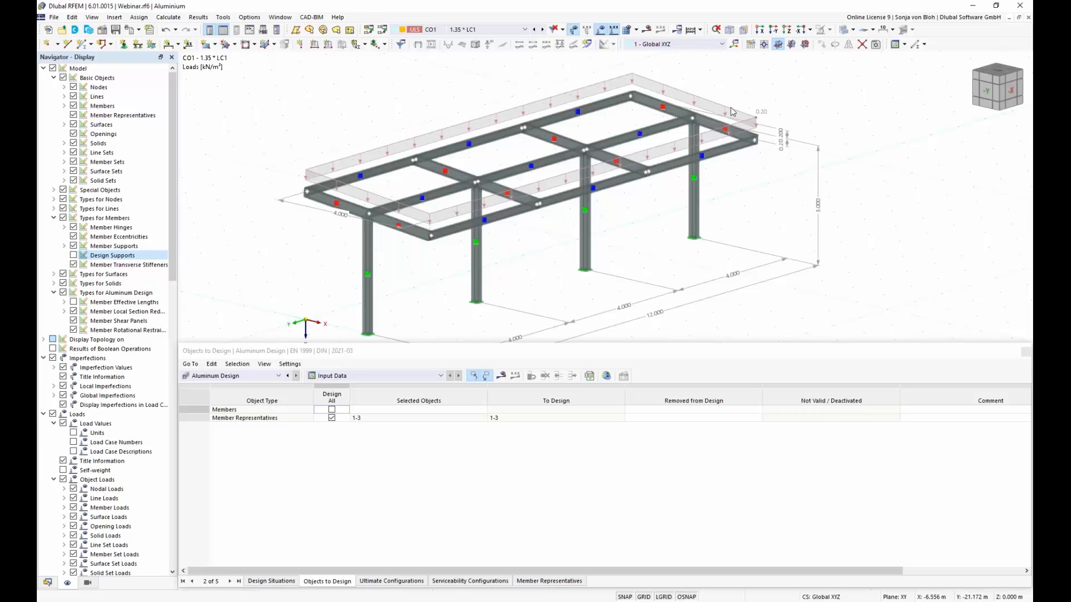
{"action": "left_click", "coordinate": [690, 30]}
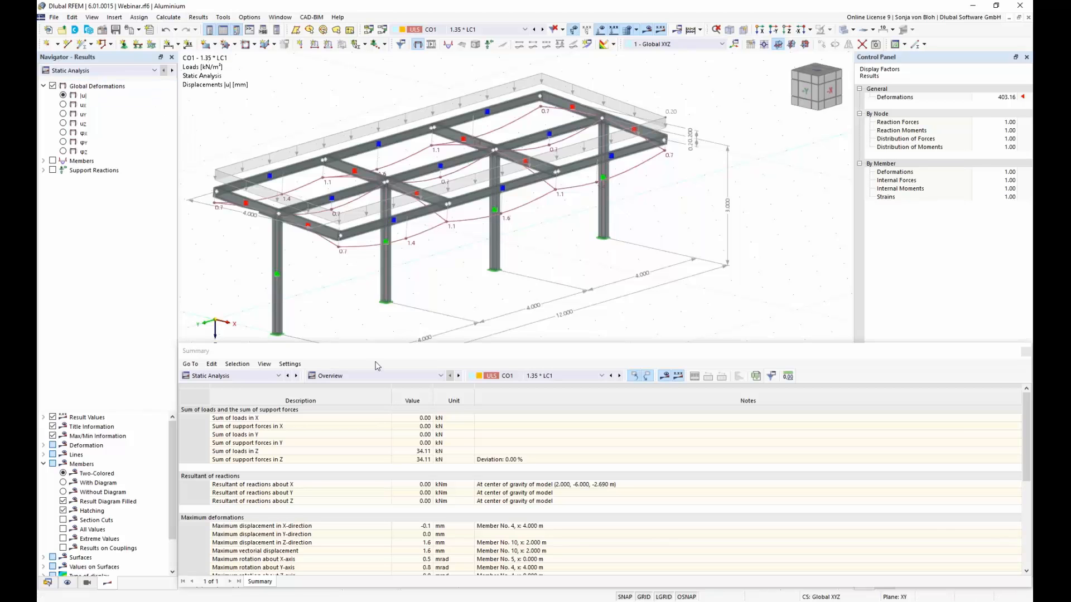
{"action": "left_click_drag", "start_coordinate": [363, 342], "coordinate": [363, 481]}
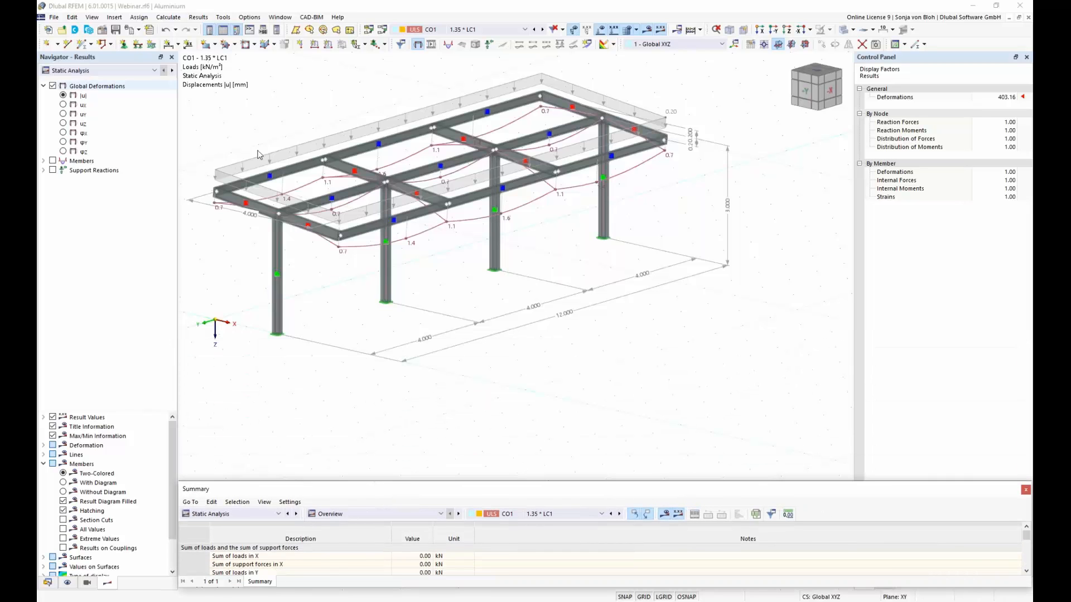
{"action": "middle_click_drag", "start_coordinate": [352, 187], "coordinate": [427, 226]}
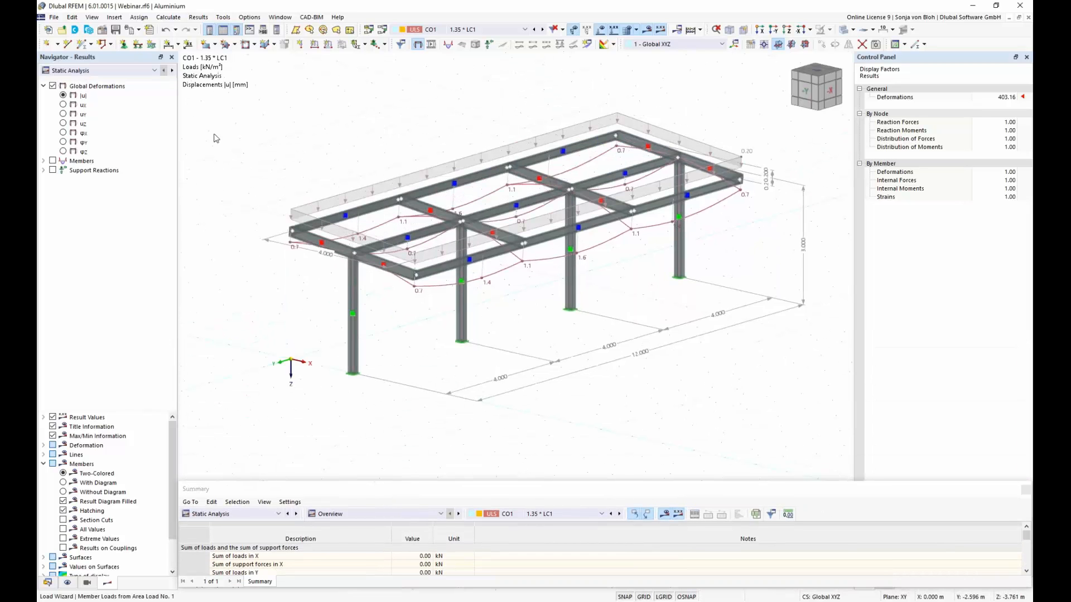
Step: Switch the displayed results from Static Analysis to Aluminum Design to show the design check ratios on the model
{"action": "left_click", "coordinate": [154, 71]}
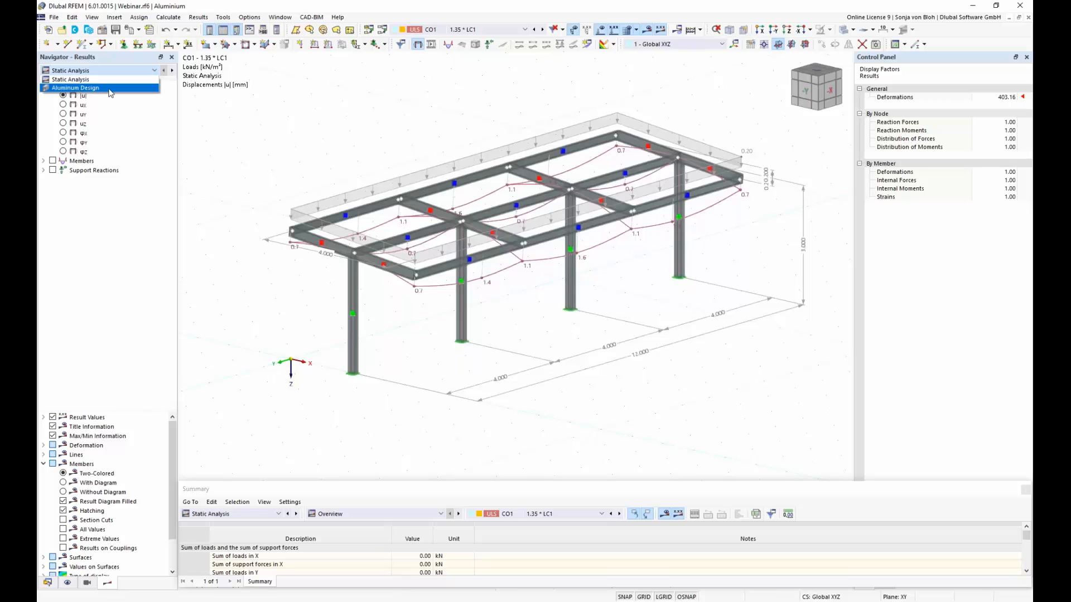
{"action": "left_click", "coordinate": [104, 89]}
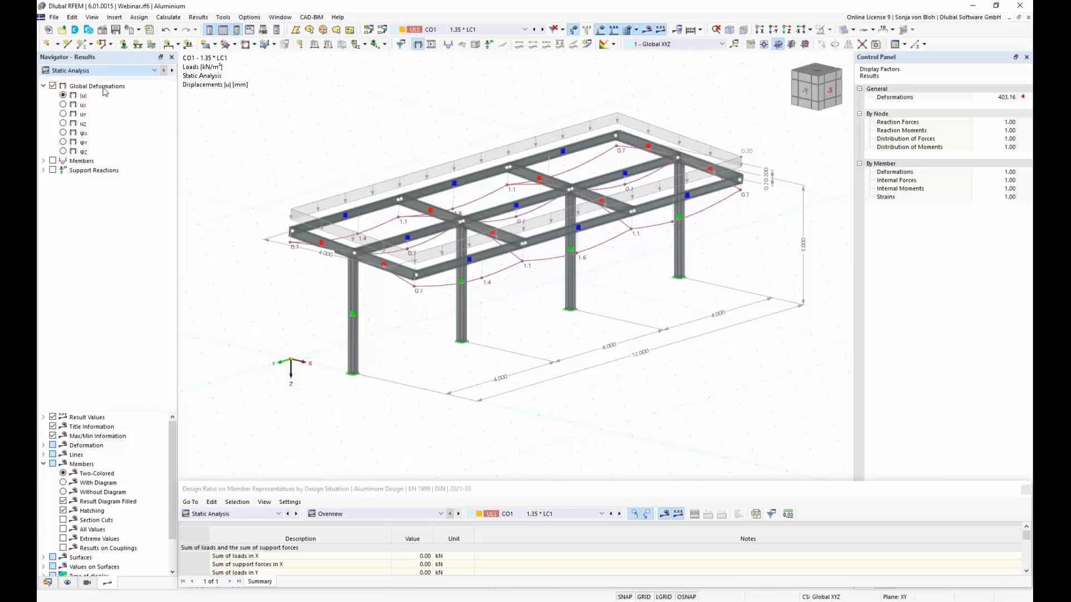
{"action": "left_click", "coordinate": [156, 72]}
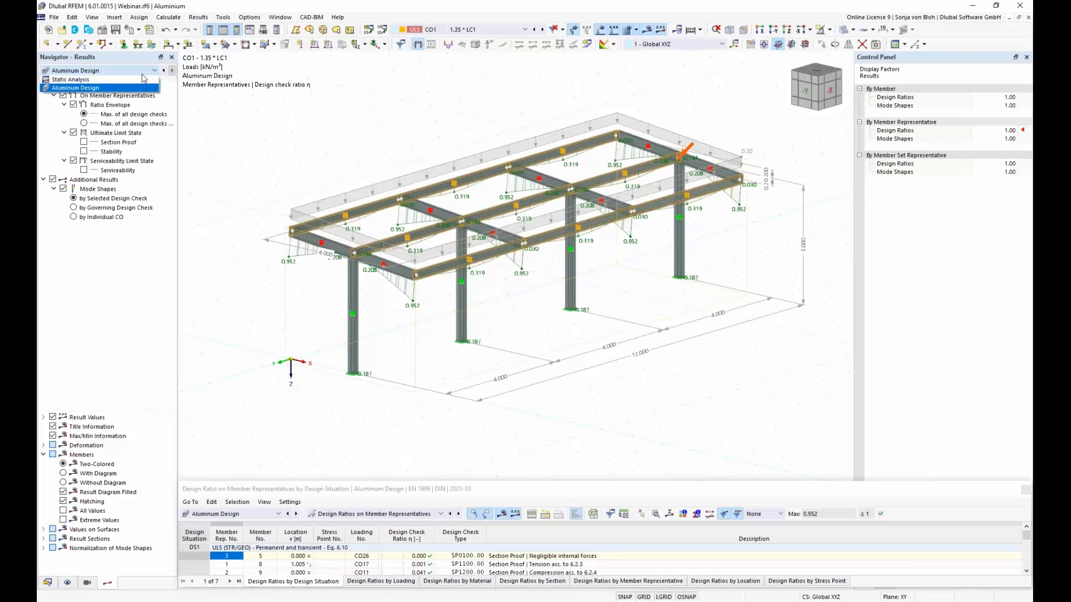
{"action": "left_click", "coordinate": [148, 79]}
{"action": "left_click", "coordinate": [156, 73]}
{"action": "left_click", "coordinate": [134, 88]}
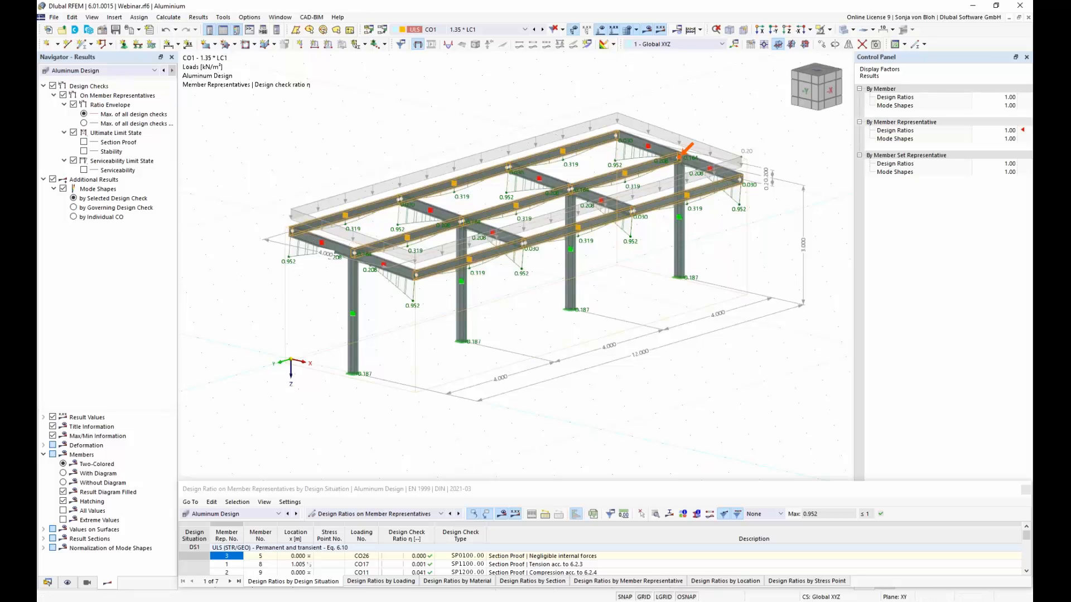
Step: Enlarge the results table and display the Aluminum Design ratios on member representatives
{"action": "left_click_drag", "start_coordinate": [335, 481], "coordinate": [355, 353]}
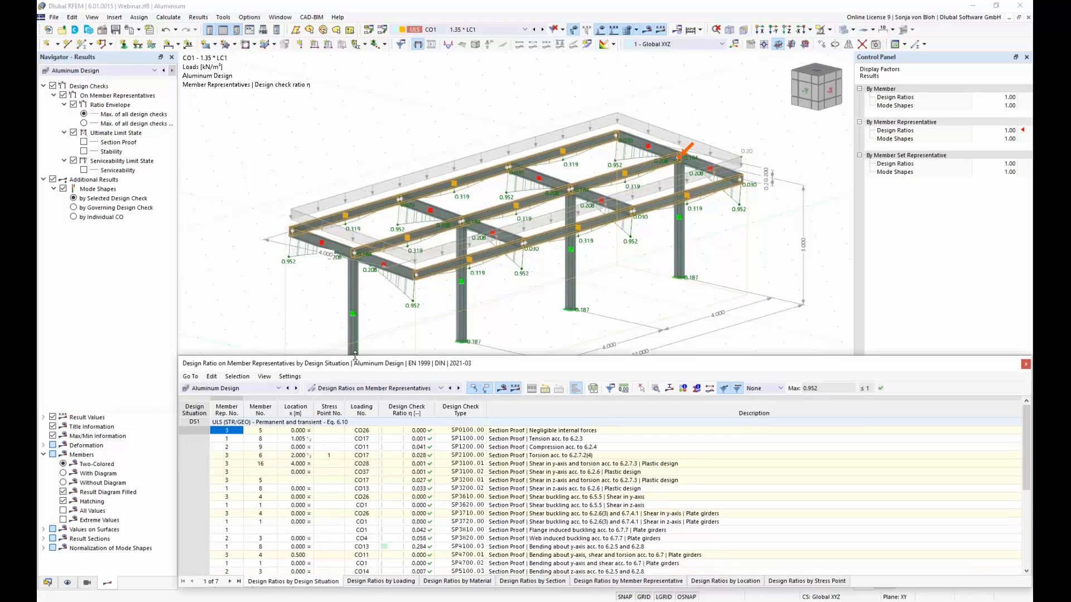
{"action": "left_click", "coordinate": [278, 388]}
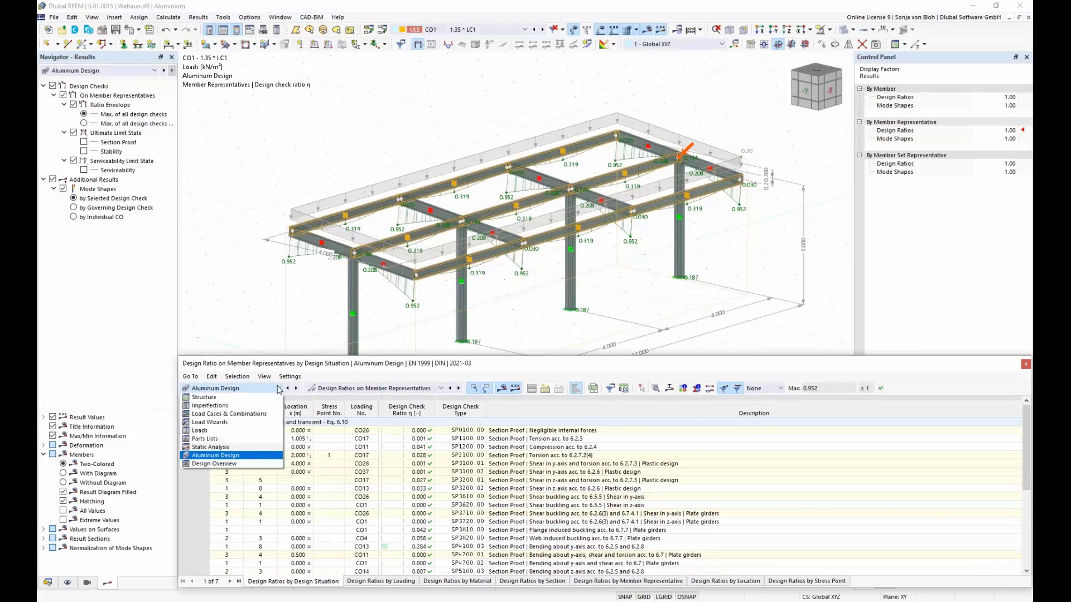
{"action": "left_click", "coordinate": [234, 457]}
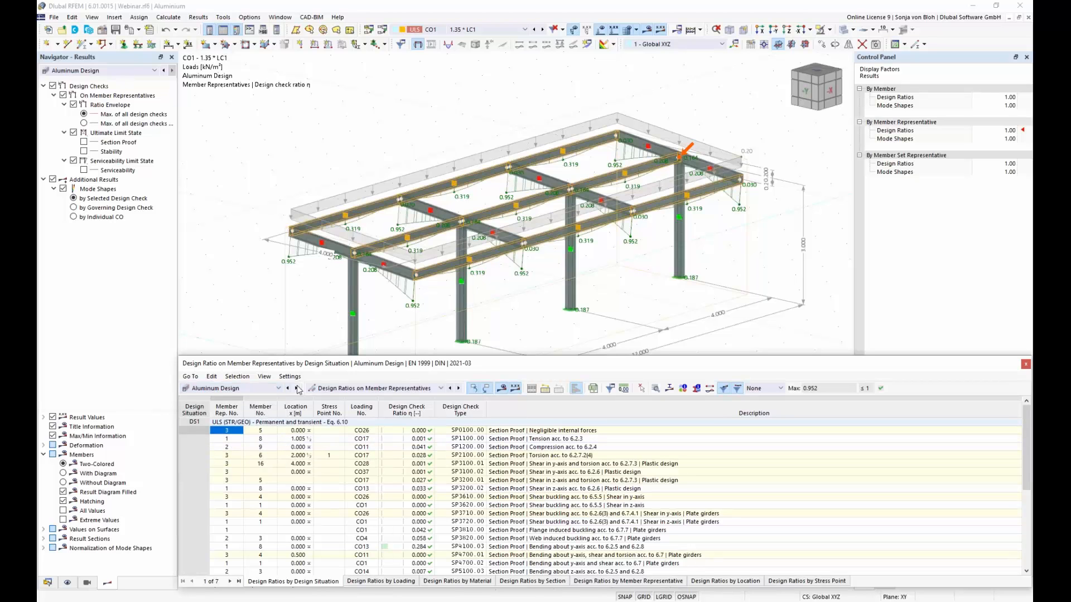
{"action": "left_click", "coordinate": [442, 390]}
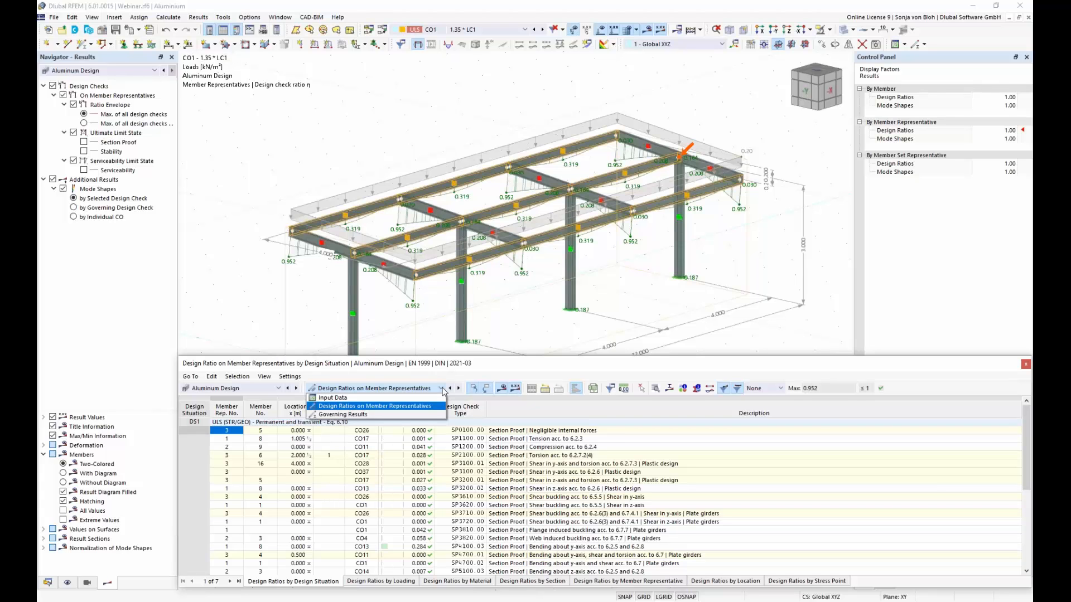
{"action": "left_click", "coordinate": [383, 408]}
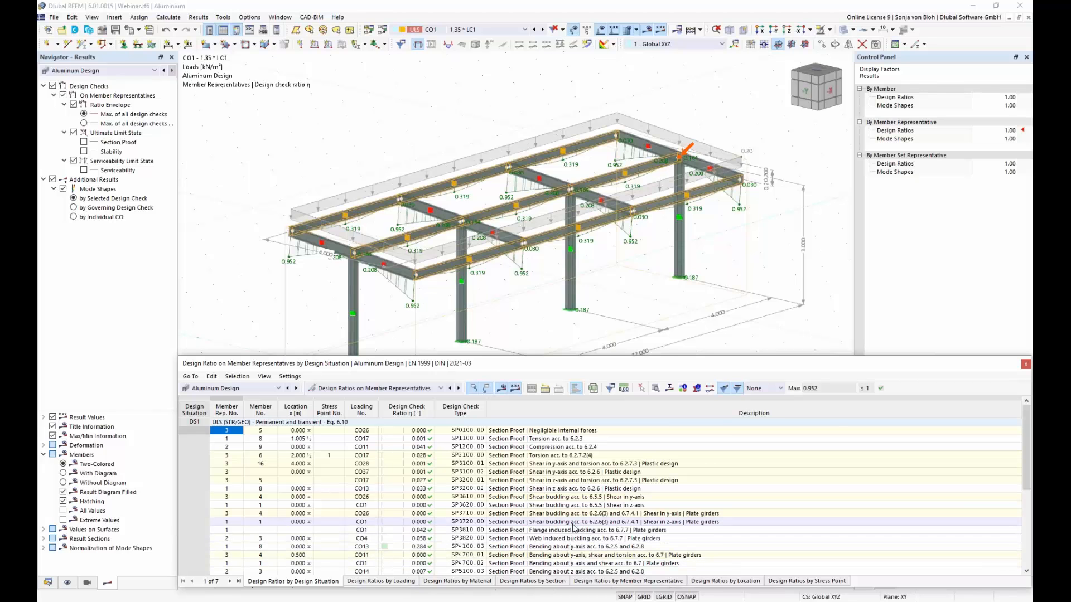
Step: Open the design check details for the SLS - Characteristic deflection in z-direction of member representative 1 and examine them alongside the model
{"action": "scroll", "coordinate": [577, 527], "scroll_direction": "down", "scroll_amount": 5}
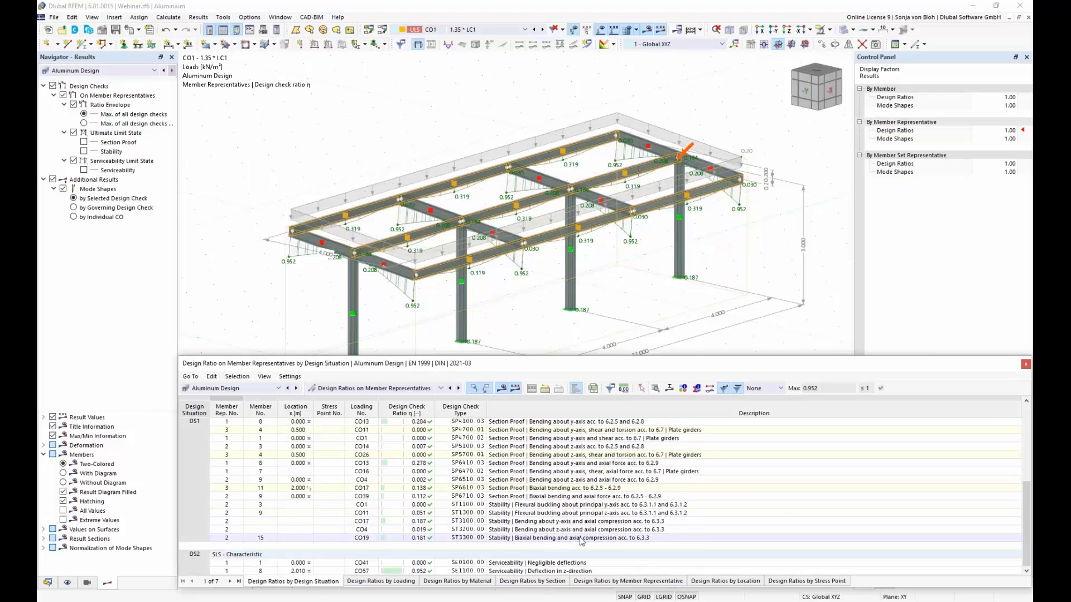
{"action": "double_click", "coordinate": [549, 571]}
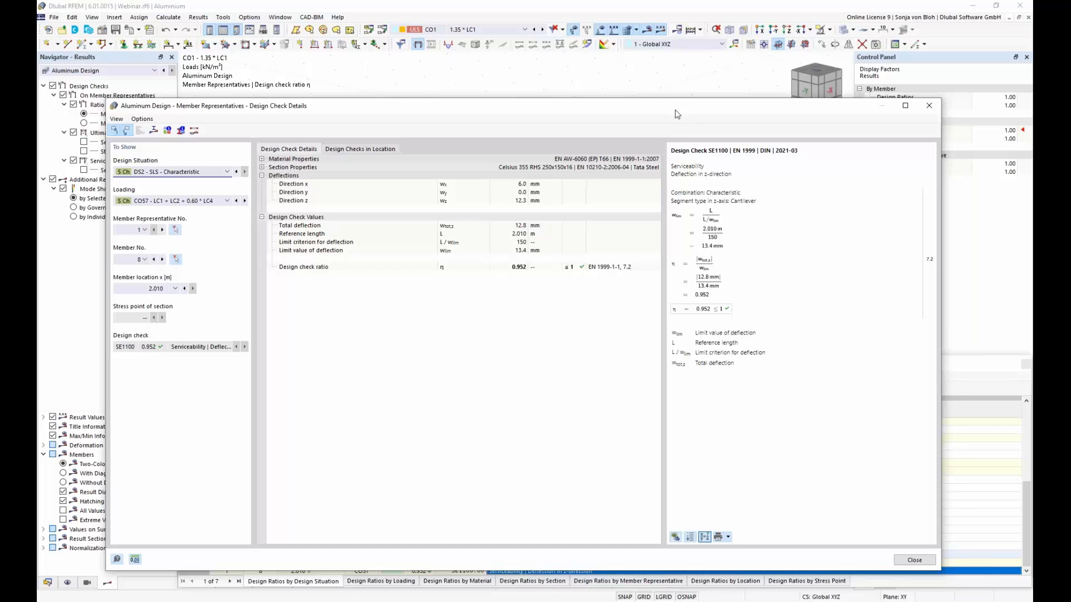
{"action": "left_click_drag", "start_coordinate": [679, 108], "coordinate": [677, 67]}
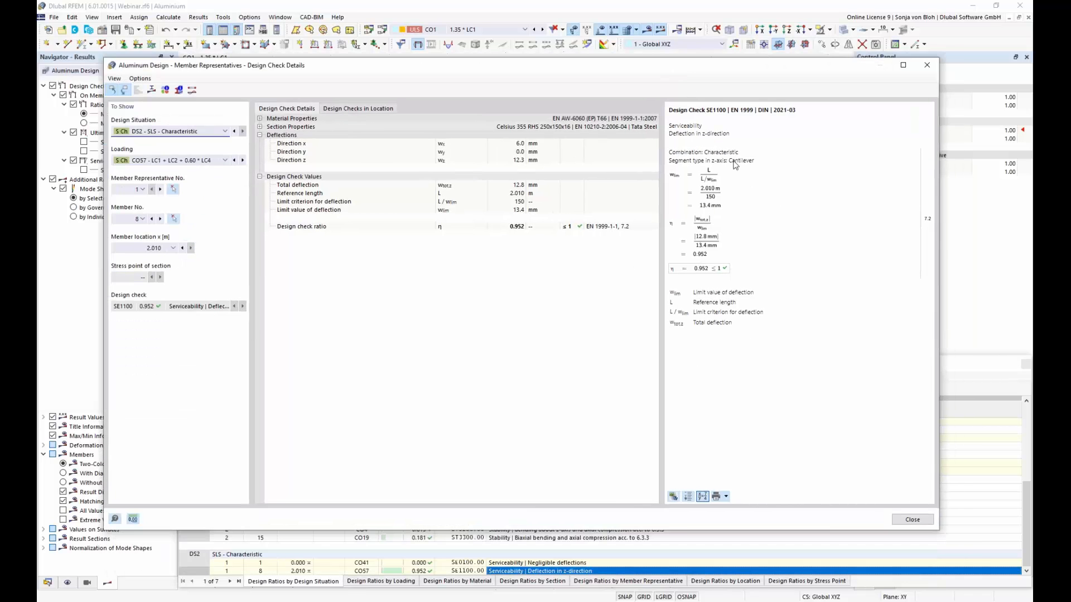
{"action": "left_click_drag", "start_coordinate": [646, 70], "coordinate": [602, 270]}
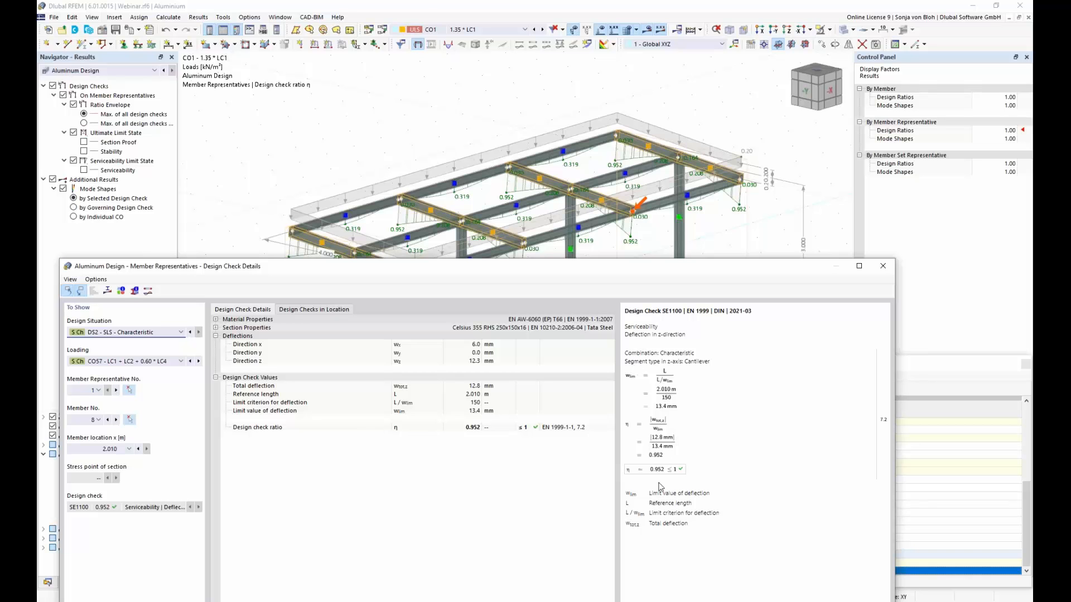
{"action": "left_click_drag", "start_coordinate": [504, 266], "coordinate": [548, 138]}
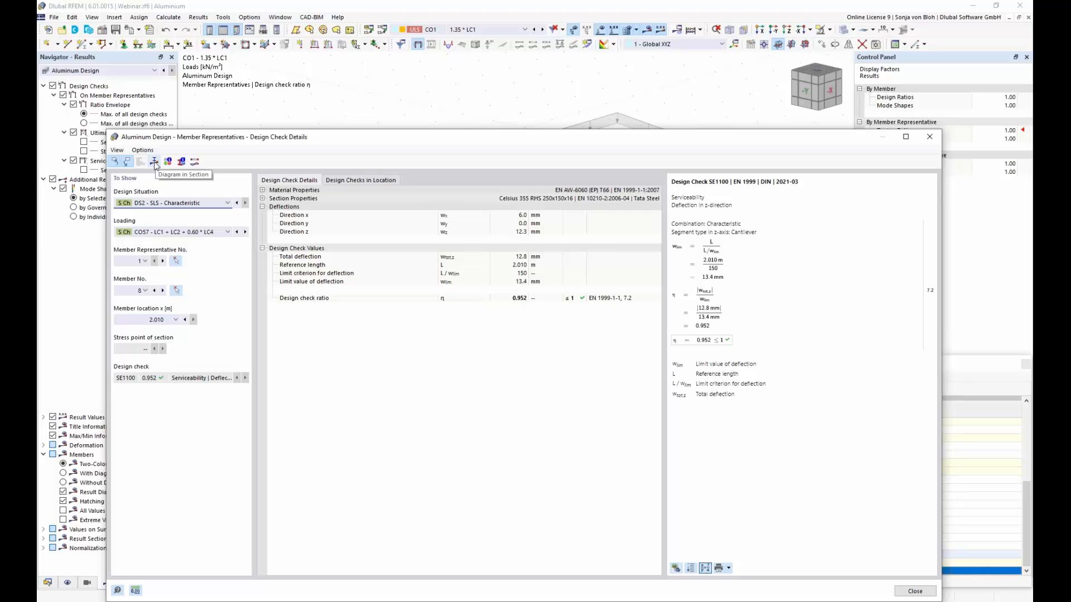
Step: View the section's coloured stress plot for normal stress due to normal force and bending moment about the local y-axis, and close it
{"action": "left_click", "coordinate": [155, 162]}
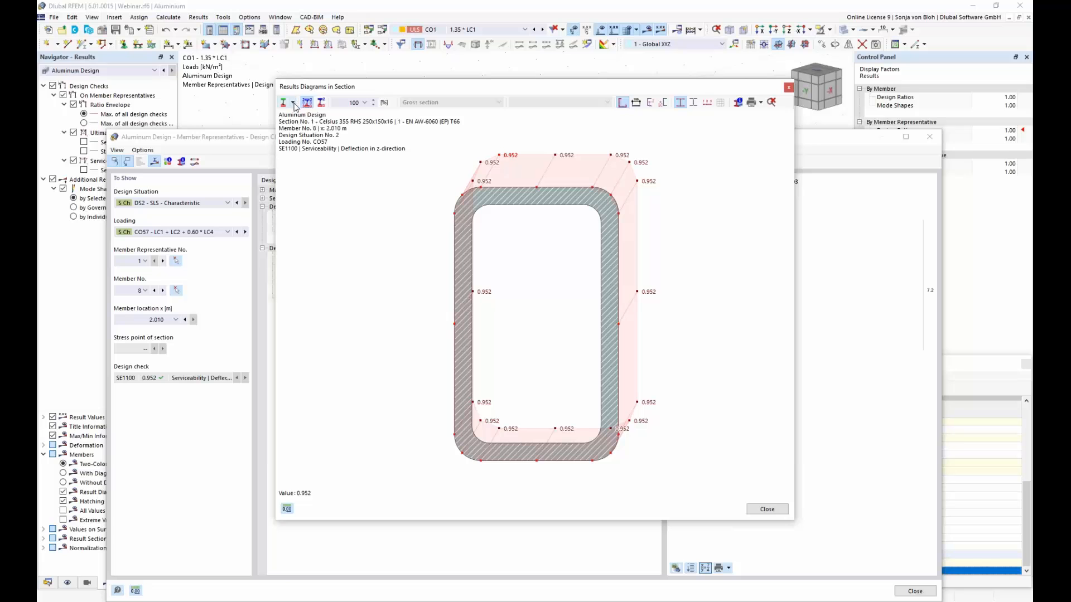
{"action": "left_click", "coordinate": [292, 103]}
{"action": "left_click", "coordinate": [307, 128]}
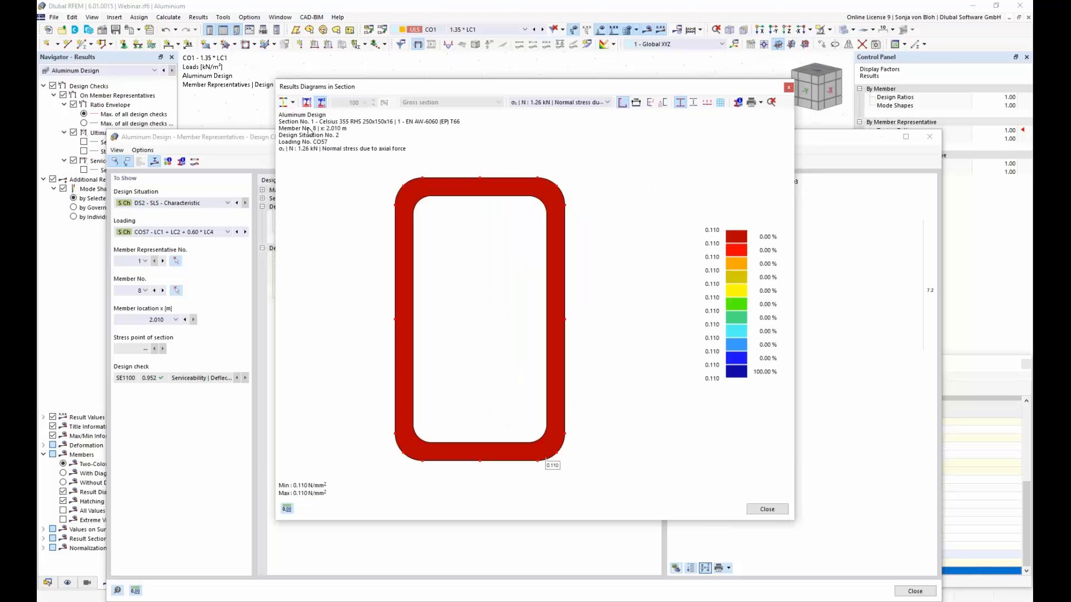
{"action": "left_click", "coordinate": [607, 103]}
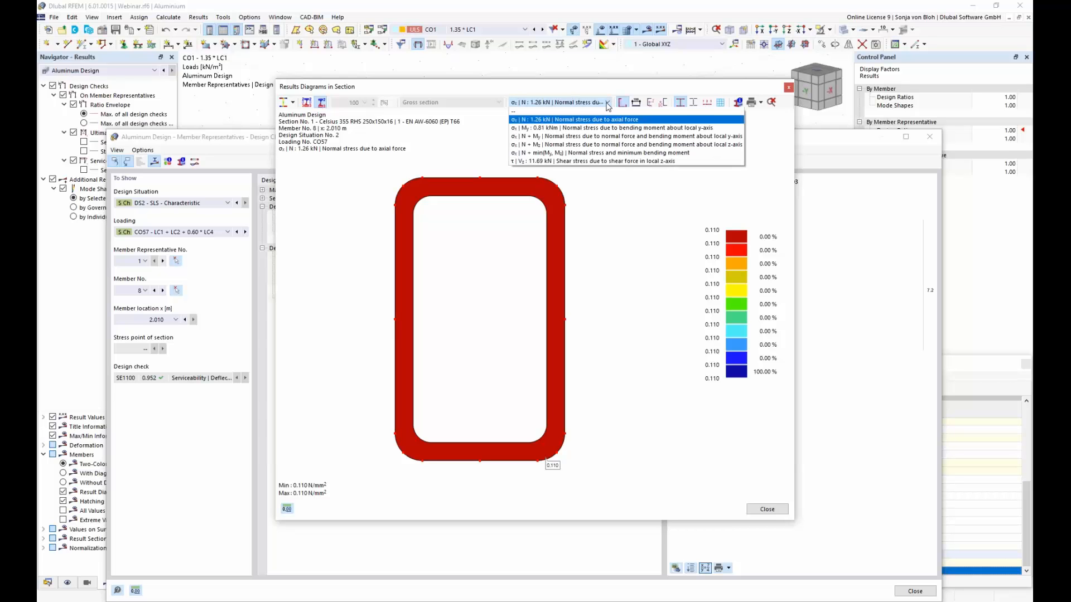
{"action": "left_click", "coordinate": [554, 139]}
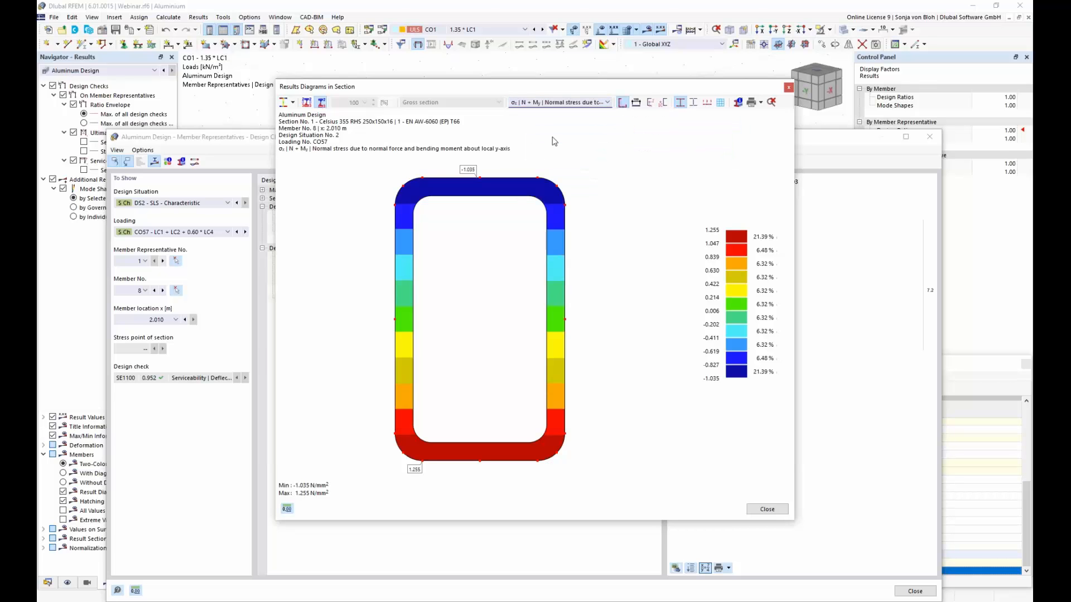
{"action": "left_click", "coordinate": [788, 88]}
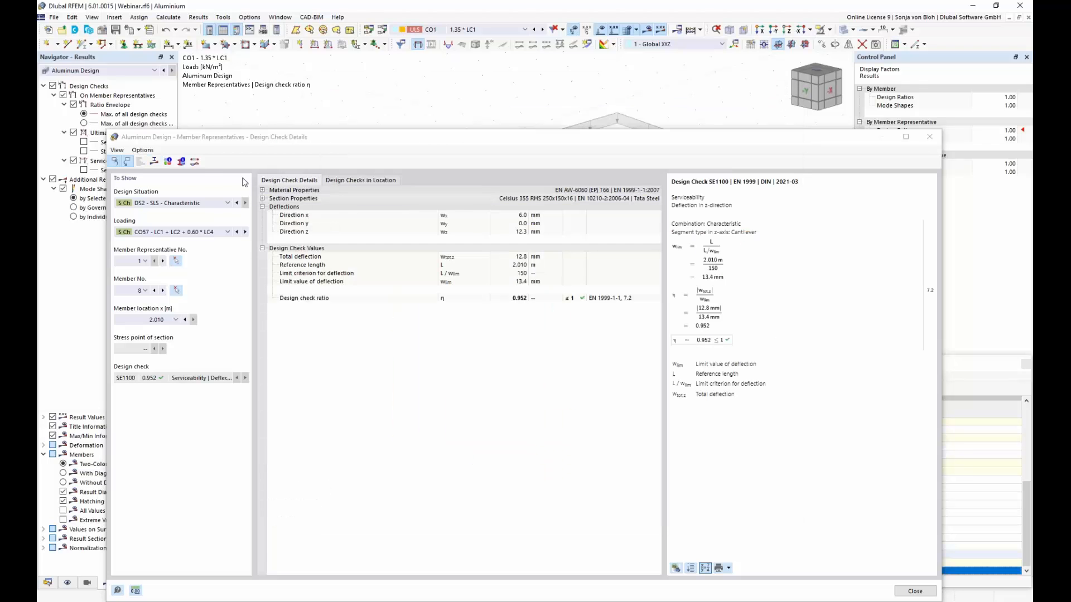
Step: View the Aluminum Design ratio diagram for member representative 1 from the design check details, and close the diagrams and details
{"action": "left_click", "coordinate": [195, 162]}
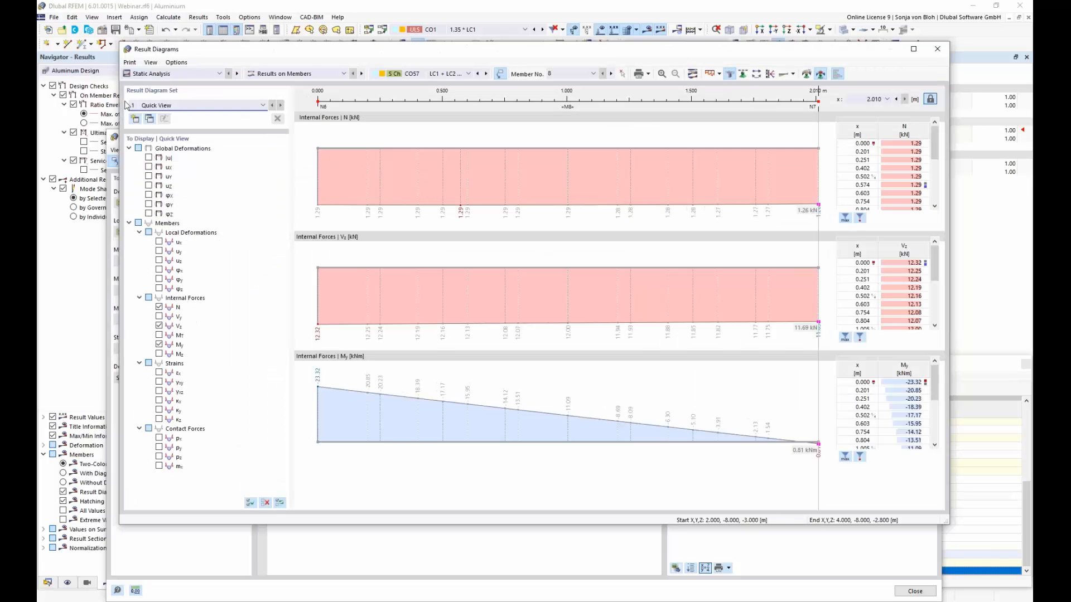
{"action": "left_click", "coordinate": [220, 74]}
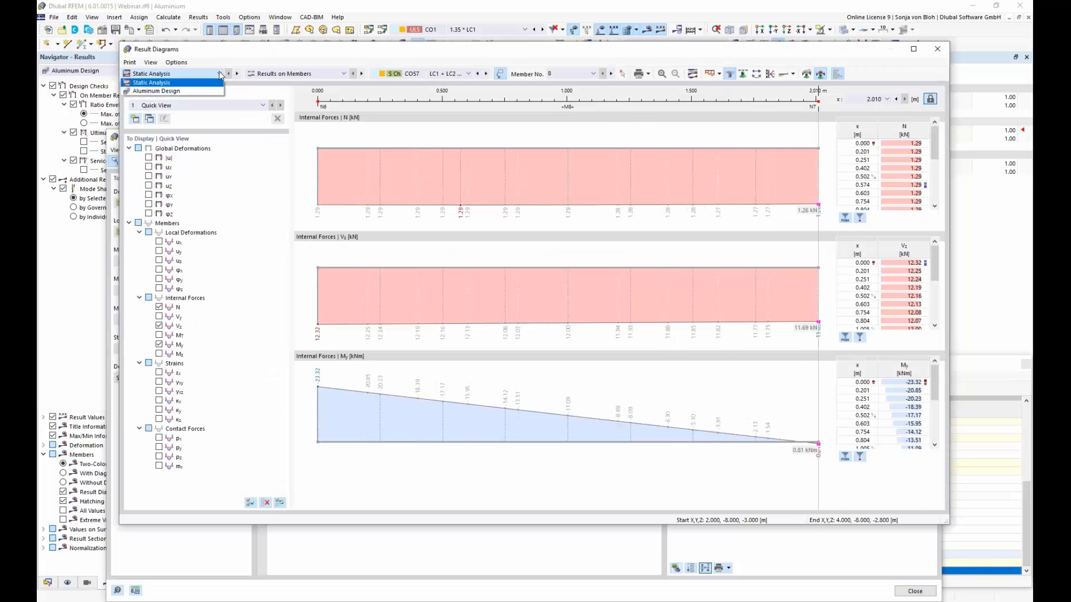
{"action": "left_click", "coordinate": [162, 91]}
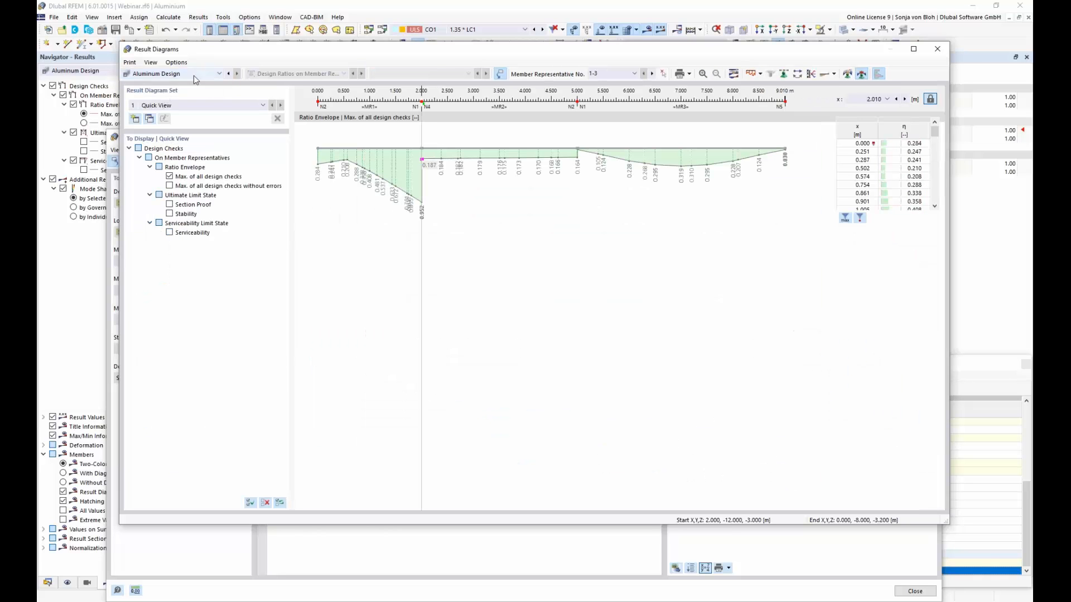
{"action": "left_click", "coordinate": [635, 74]}
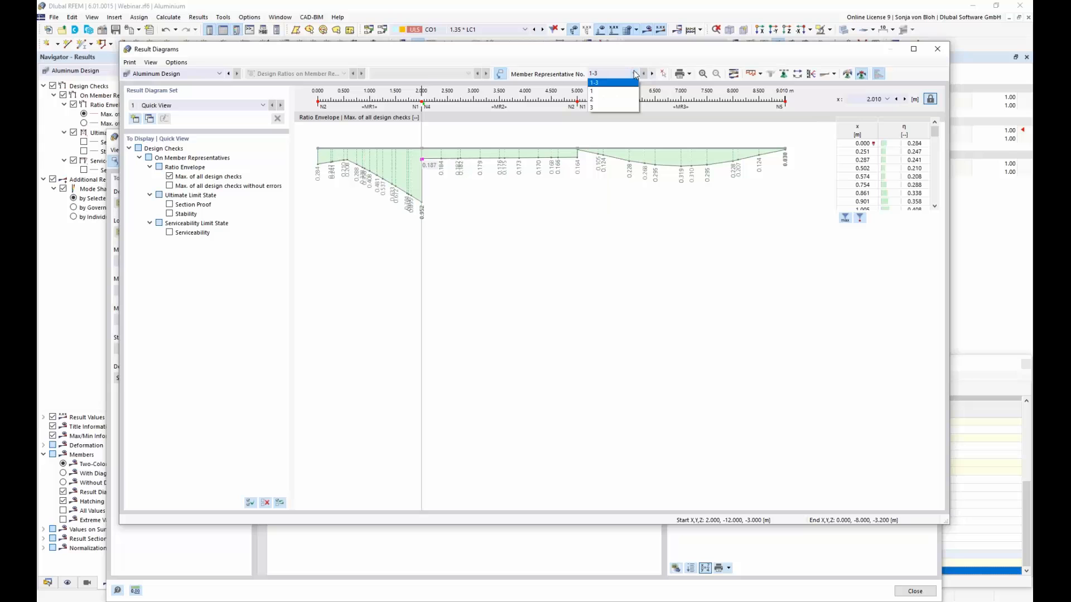
{"action": "left_click", "coordinate": [604, 91]}
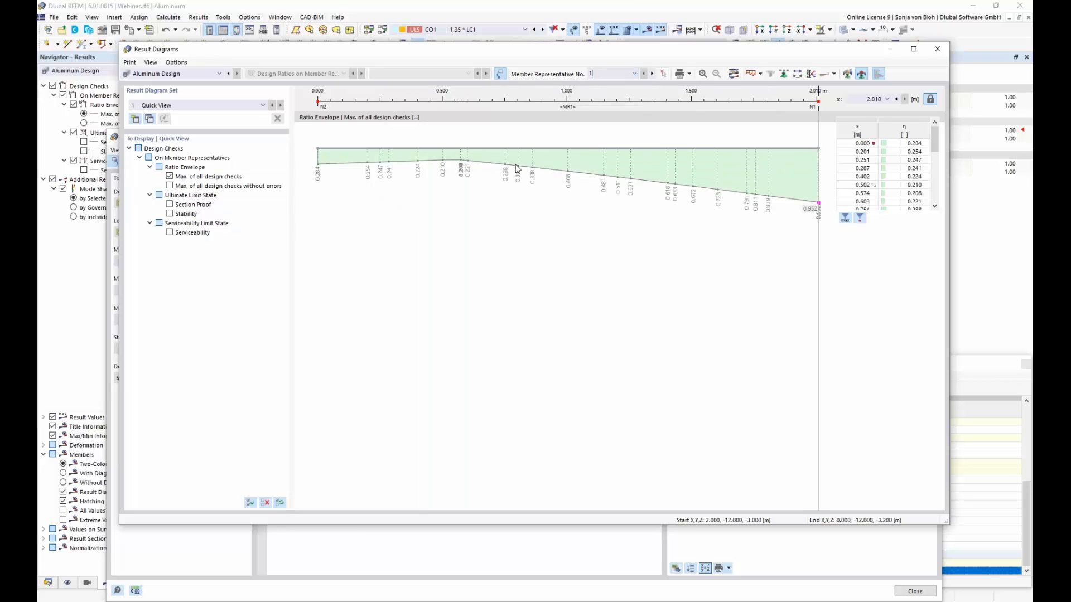
{"action": "left_click", "coordinate": [940, 52]}
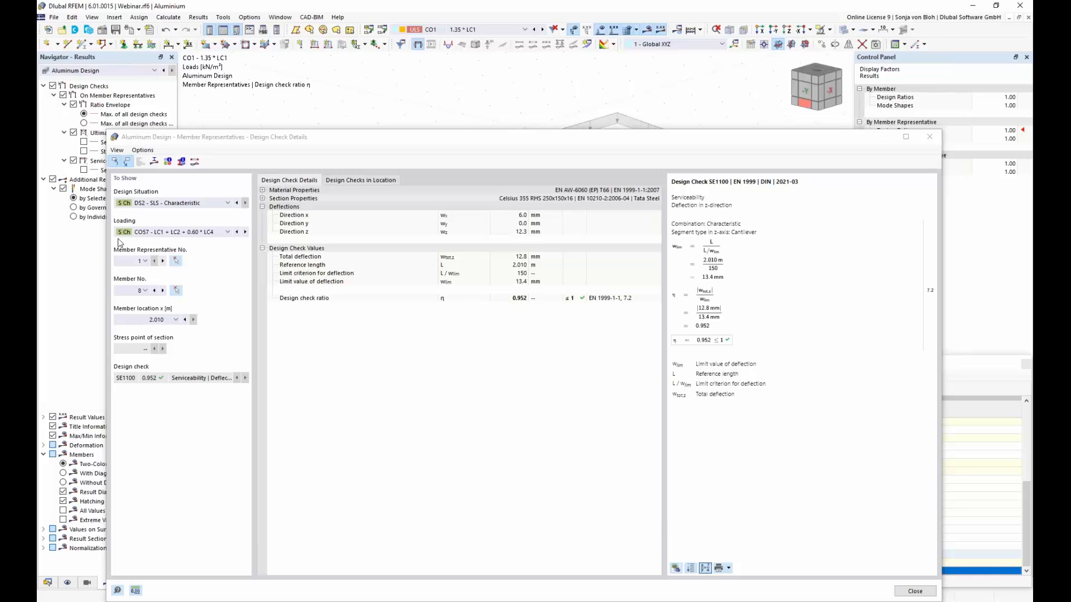
{"action": "left_click", "coordinate": [930, 138]}
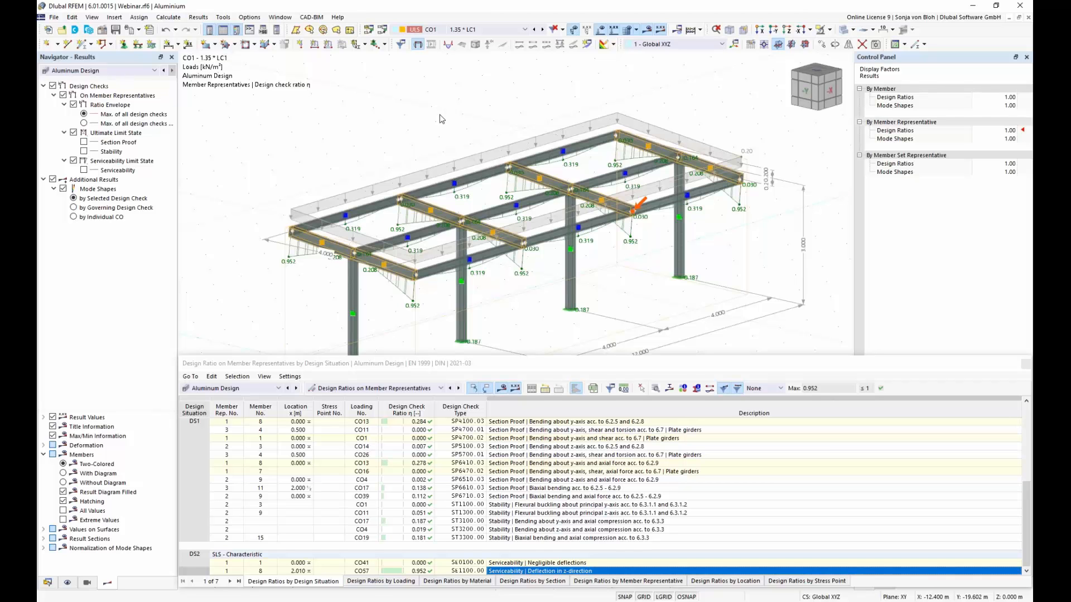
Step: Create a new printout report and deselect all of its report items
{"action": "left_click", "coordinate": [47, 583]}
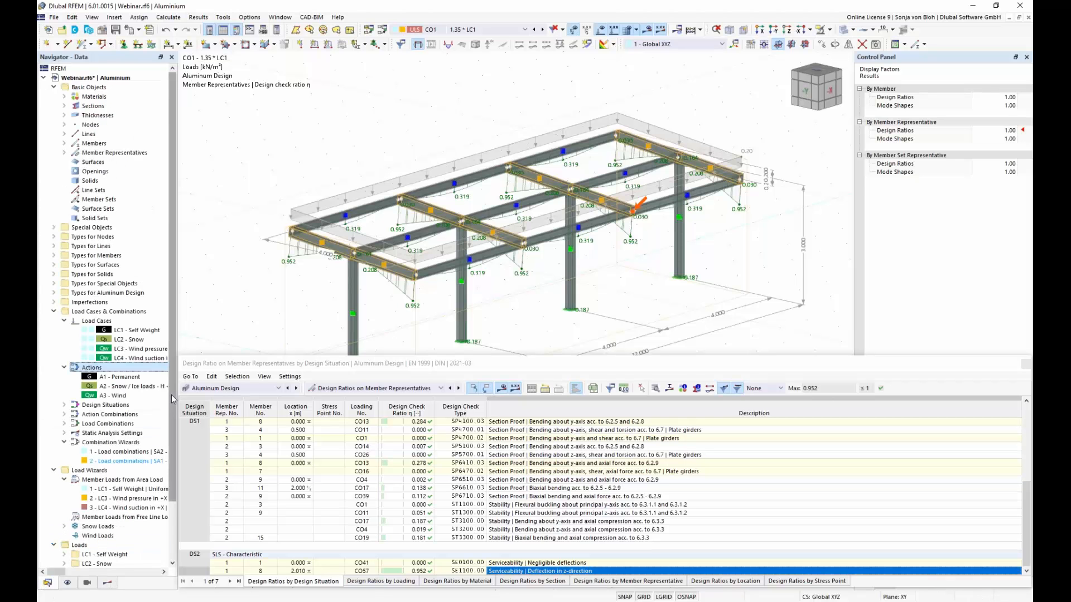
{"action": "scroll", "coordinate": [174, 457], "scroll_direction": "down", "scroll_amount": 3}
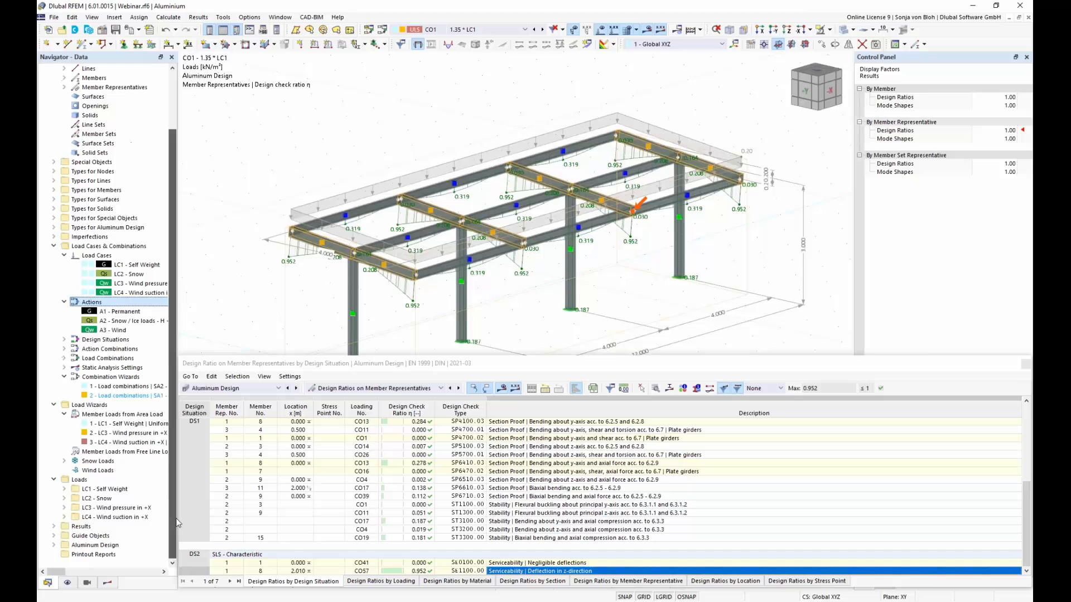
{"action": "right_click", "coordinate": [101, 556]}
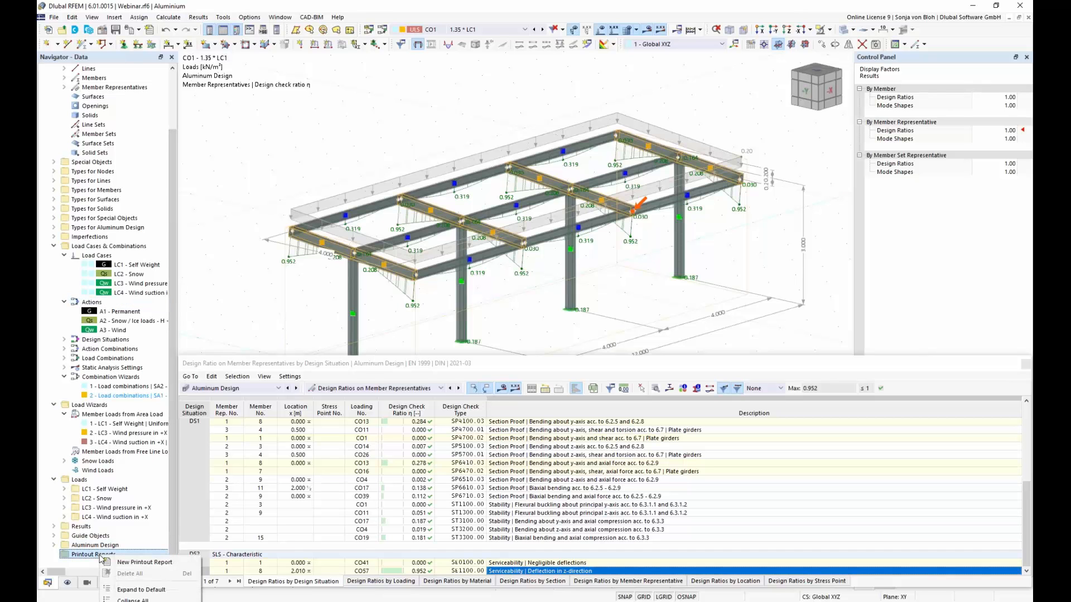
{"action": "left_click", "coordinate": [130, 563]}
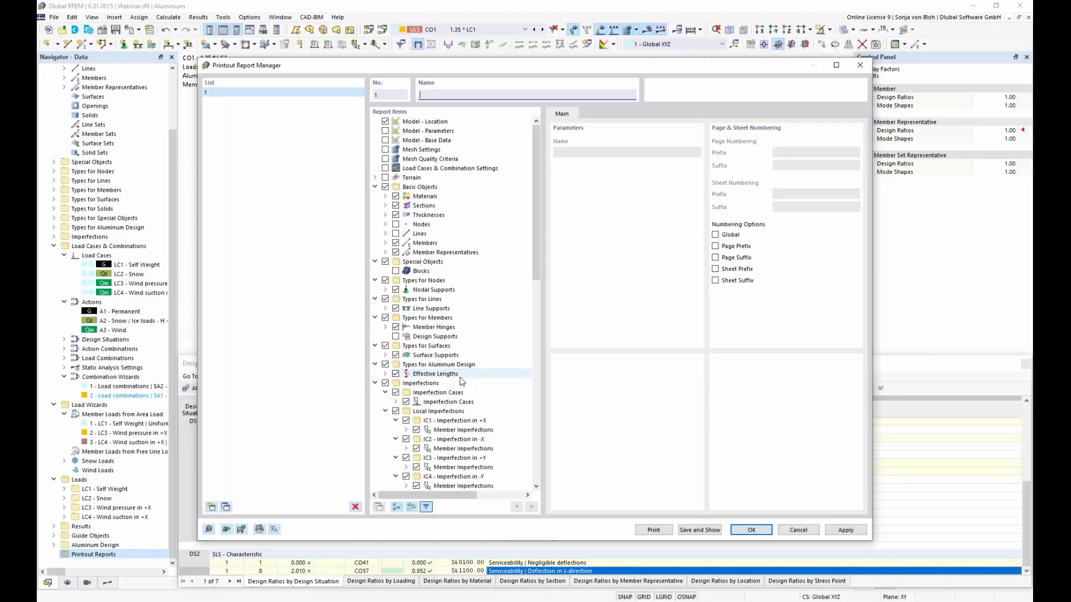
{"action": "left_click", "coordinate": [397, 506]}
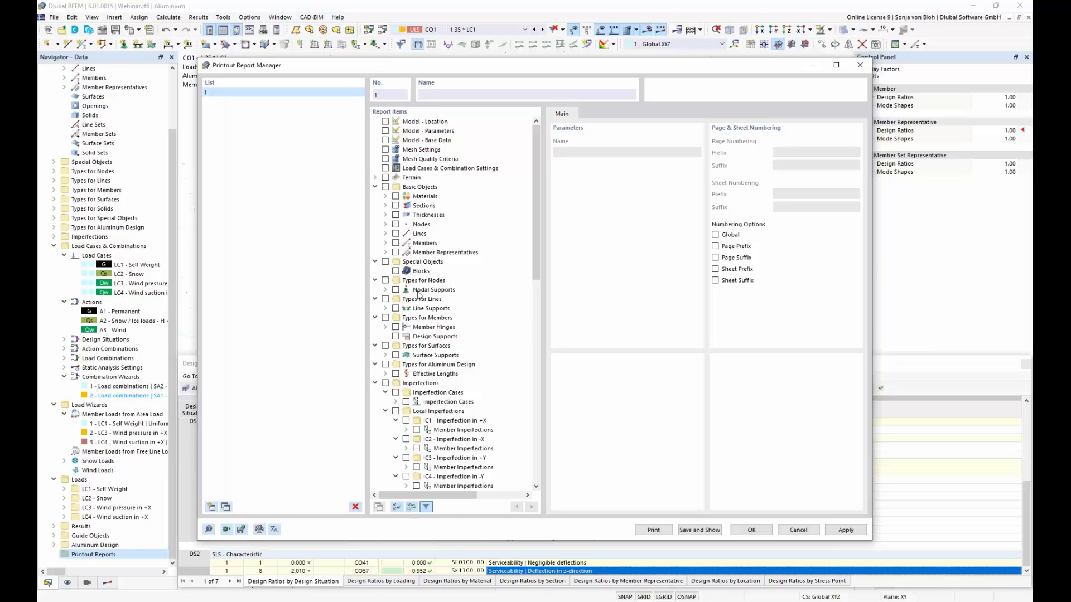
Step: Include the Aluminum Design global settings, objects to design, design situations, materials, sections, and ultimate and serviceability configurations in the report
{"action": "left_click_drag", "start_coordinate": [537, 229], "coordinate": [568, 454]}
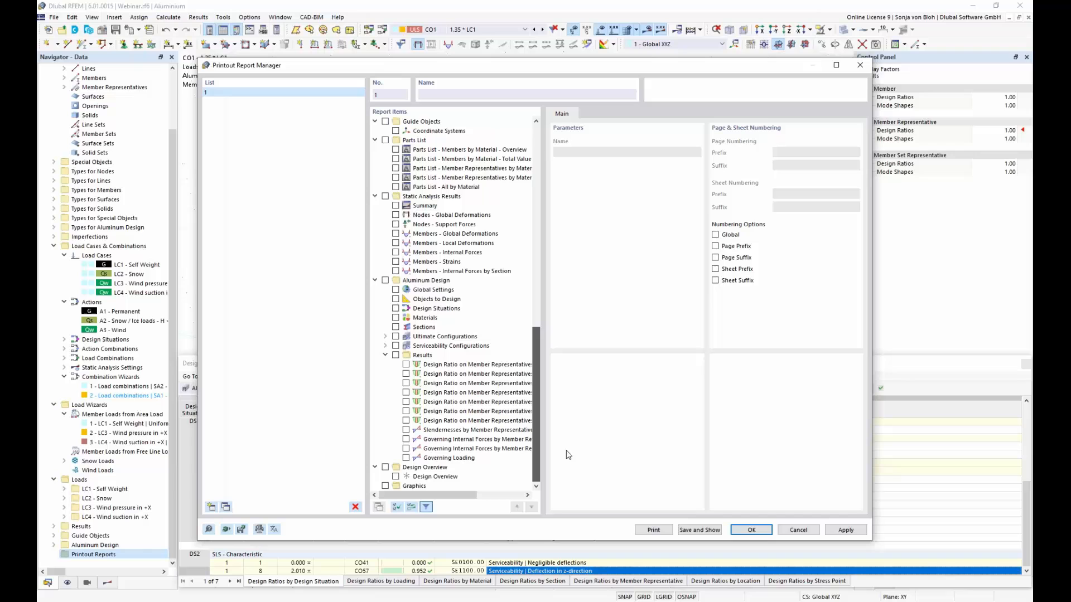
{"action": "left_click", "coordinate": [396, 290]}
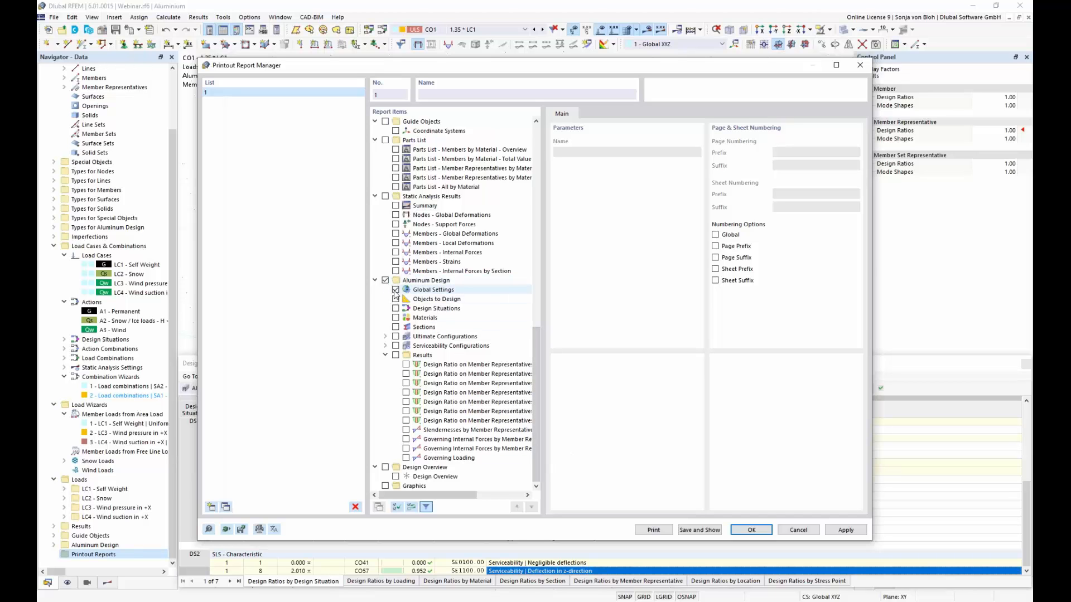
{"action": "left_click", "coordinate": [396, 299]}
{"action": "left_click", "coordinate": [395, 309]}
{"action": "left_click", "coordinate": [396, 318]}
{"action": "left_click", "coordinate": [398, 337]}
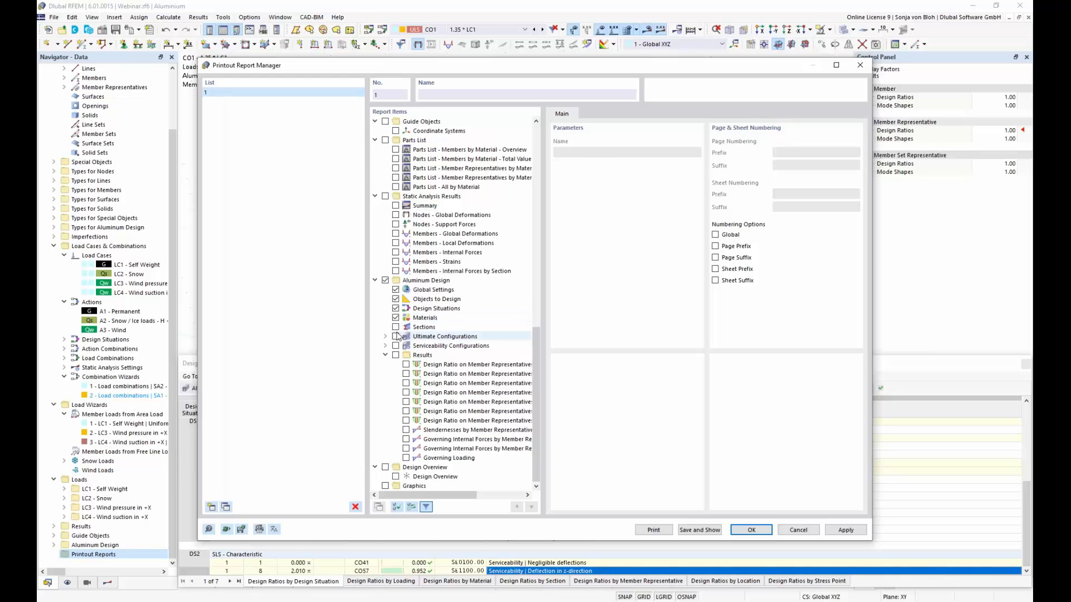
{"action": "left_click", "coordinate": [395, 327]}
{"action": "left_click", "coordinate": [396, 336]}
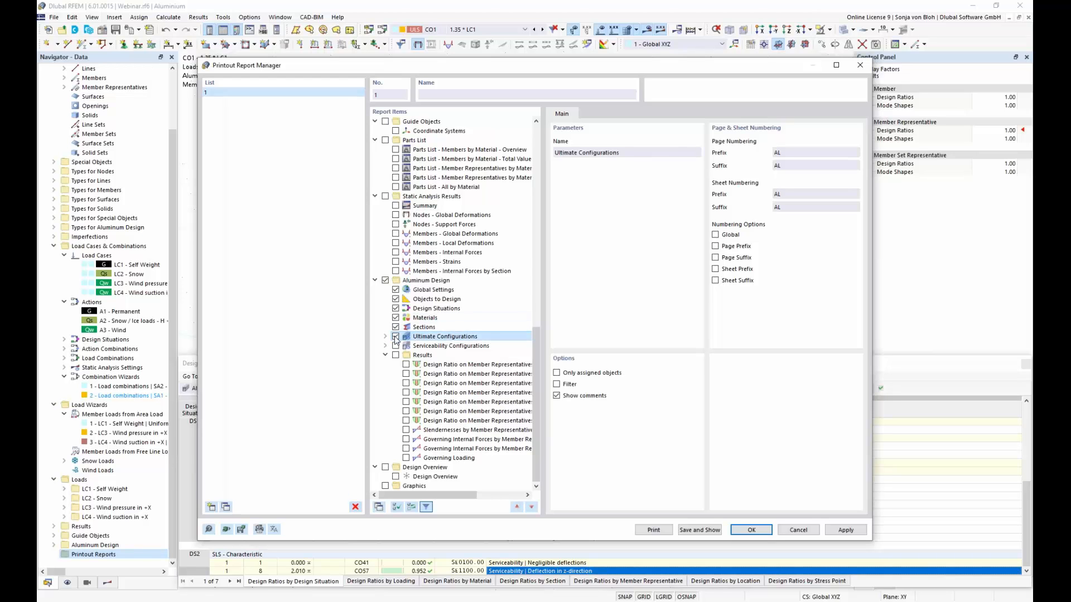
{"action": "left_click", "coordinate": [396, 346]}
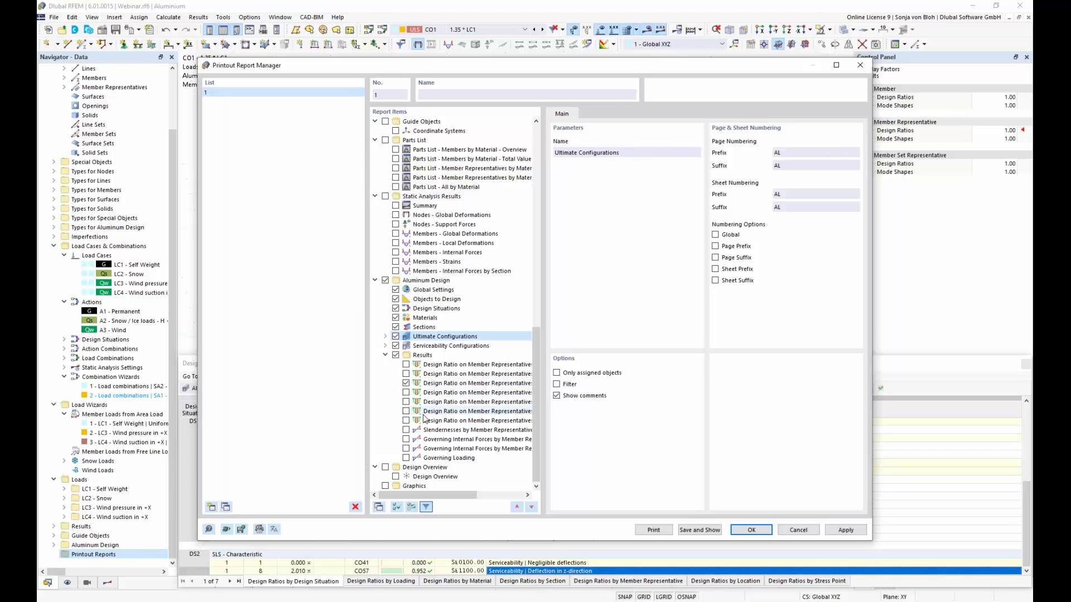
Step: Include Design Ratio on Member Representatives by Material in the report, save it, and view that results chapter
{"action": "left_click", "coordinate": [470, 386]}
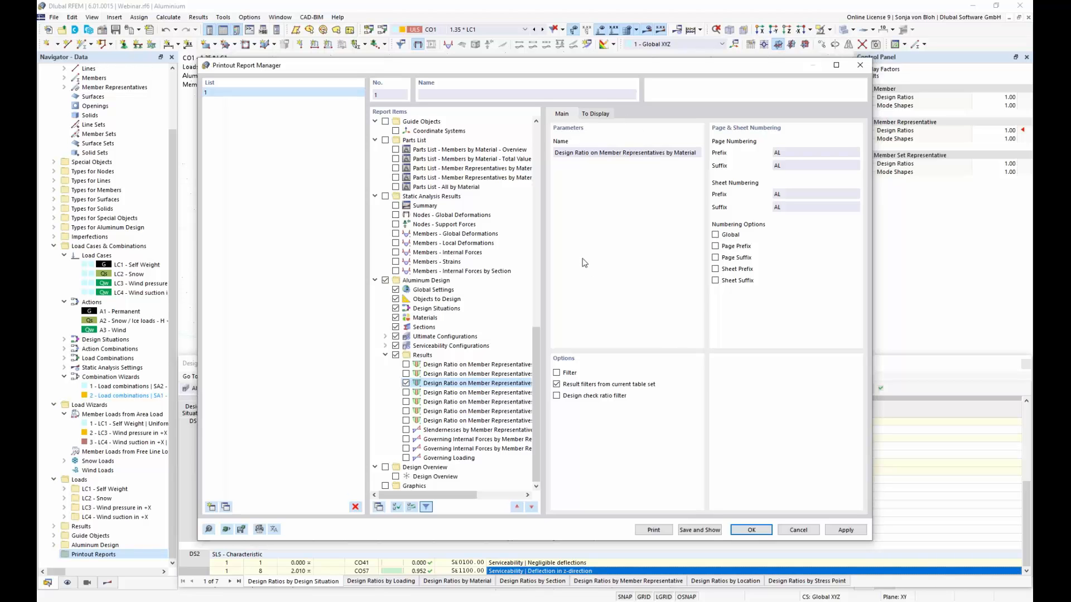
{"action": "left_click", "coordinate": [714, 533]}
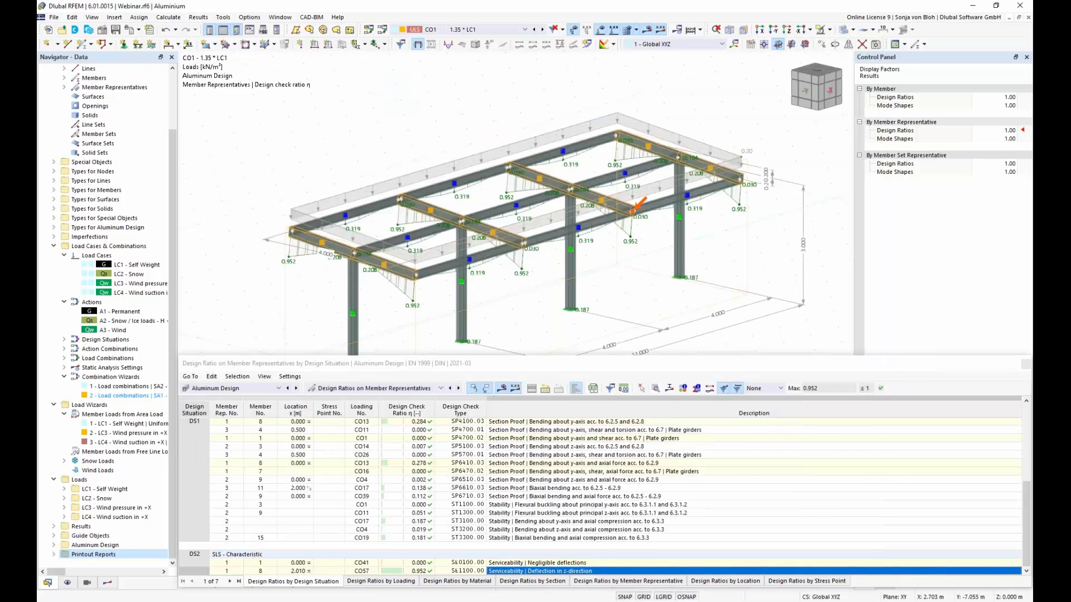
{"action": "scroll", "coordinate": [522, 319], "scroll_direction": "down", "scroll_amount": 5}
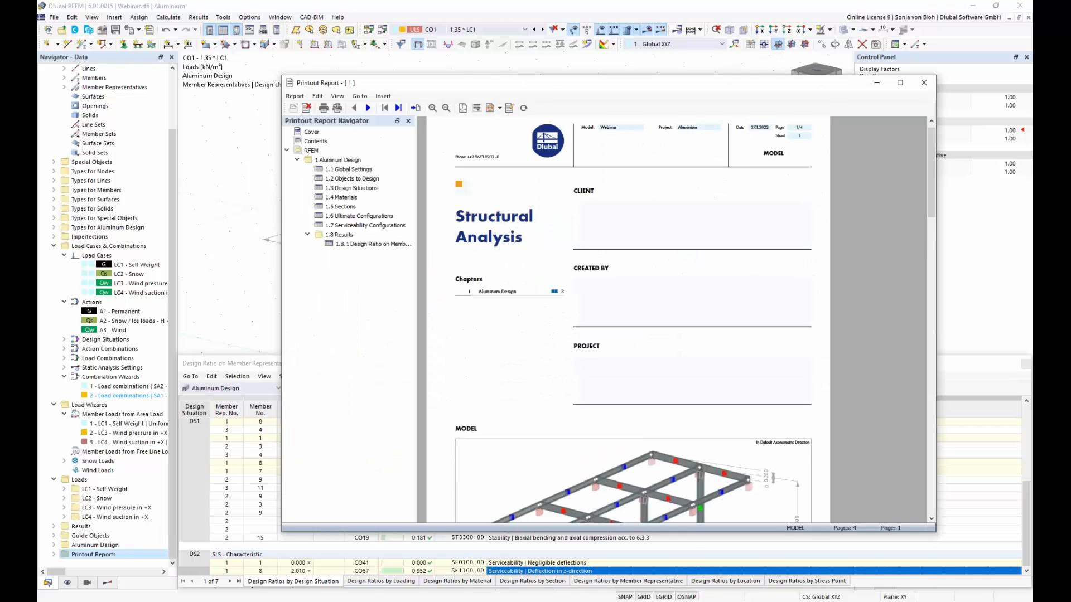
{"action": "left_click", "coordinate": [373, 244]}
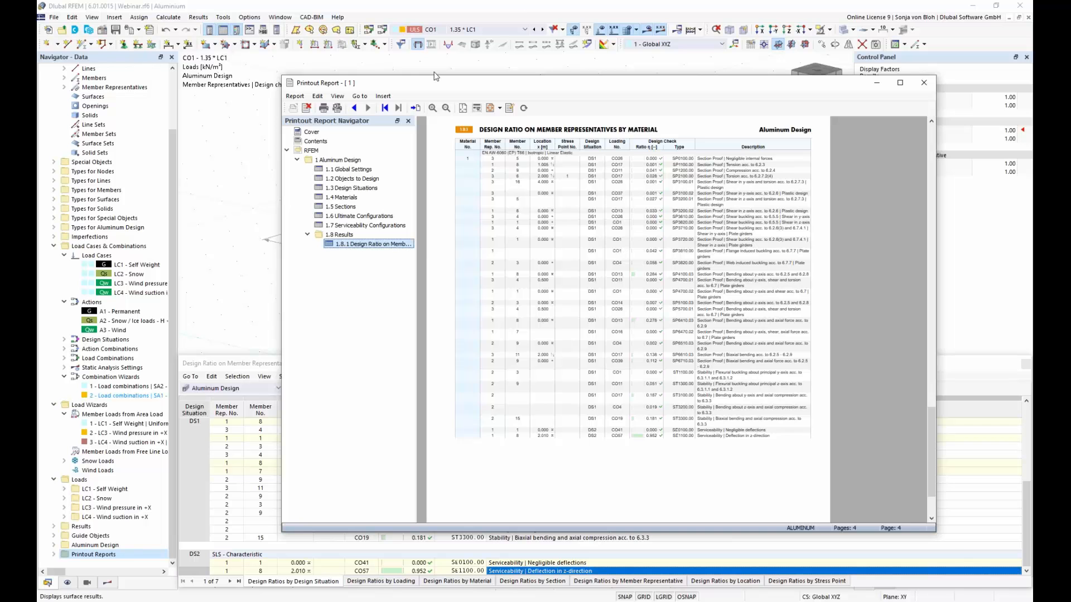
Step: Set up a graphic printout of the current model view for the printout report, rotated by 270 degrees
{"action": "left_click", "coordinate": [218, 118]}
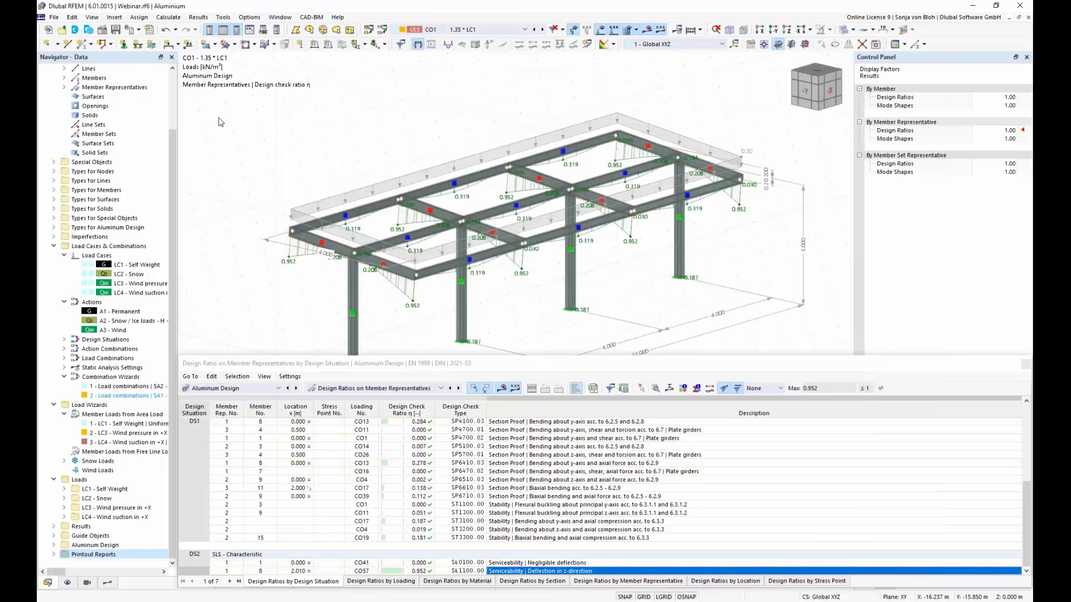
{"action": "left_click", "coordinate": [138, 31]}
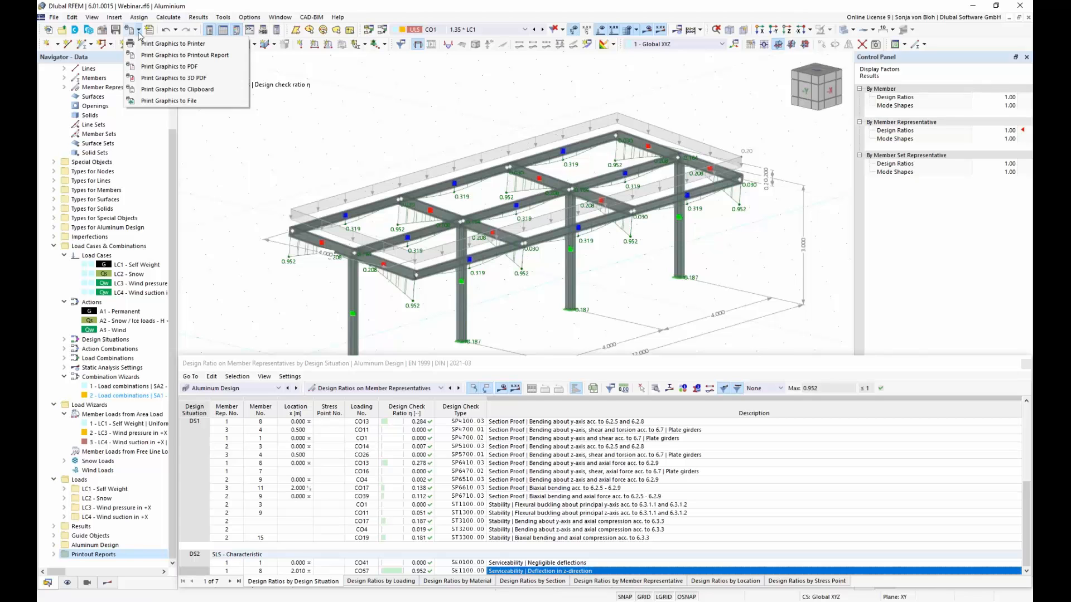
{"action": "left_click", "coordinate": [197, 55]}
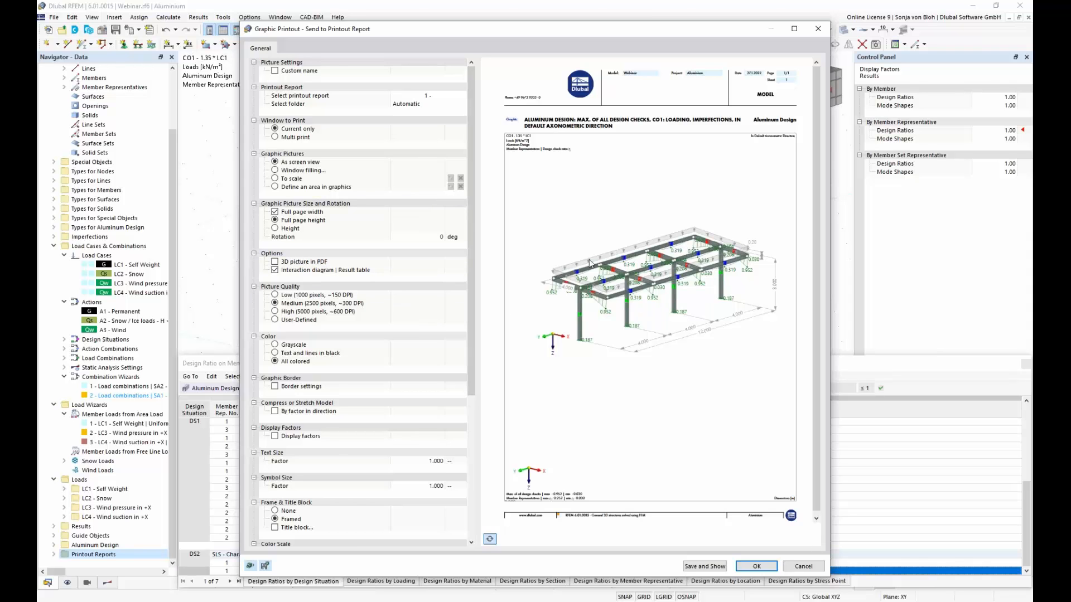
{"action": "left_click", "coordinate": [412, 237]}
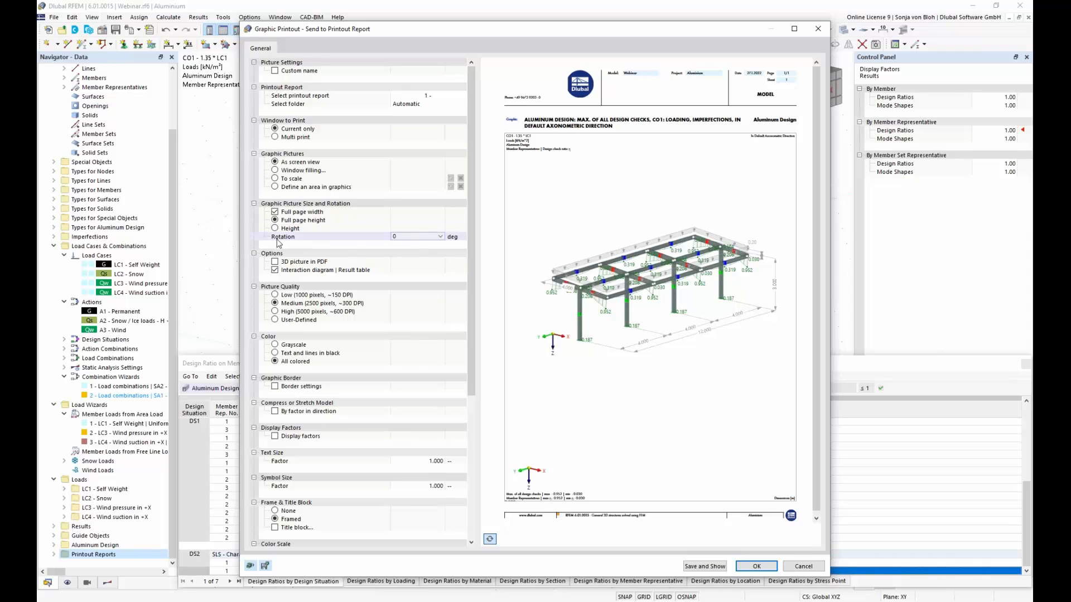
{"action": "left_click", "coordinate": [405, 237]}
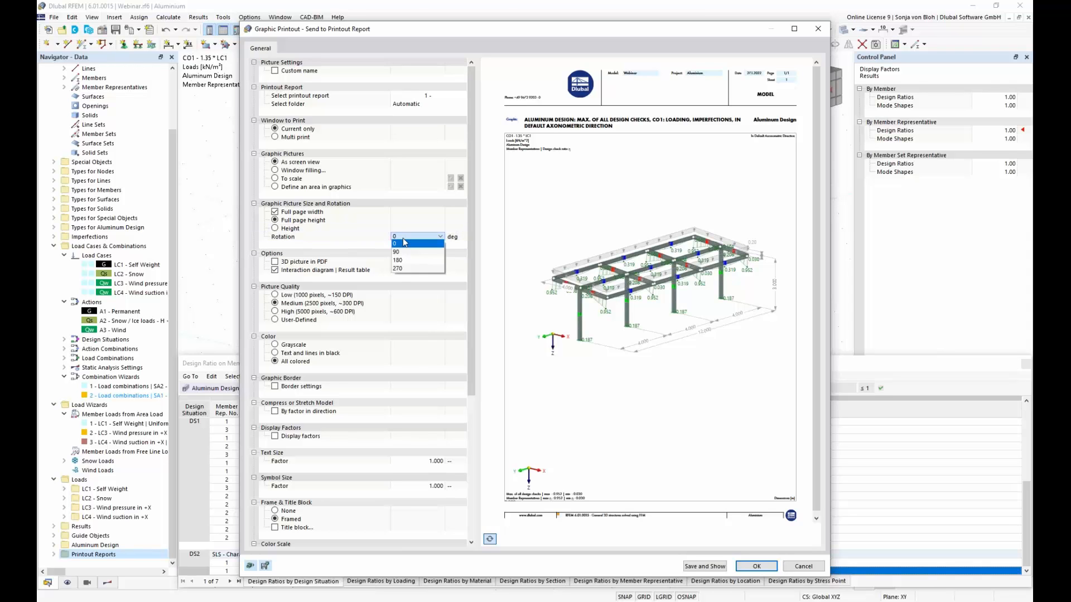
{"action": "left_click", "coordinate": [411, 270]}
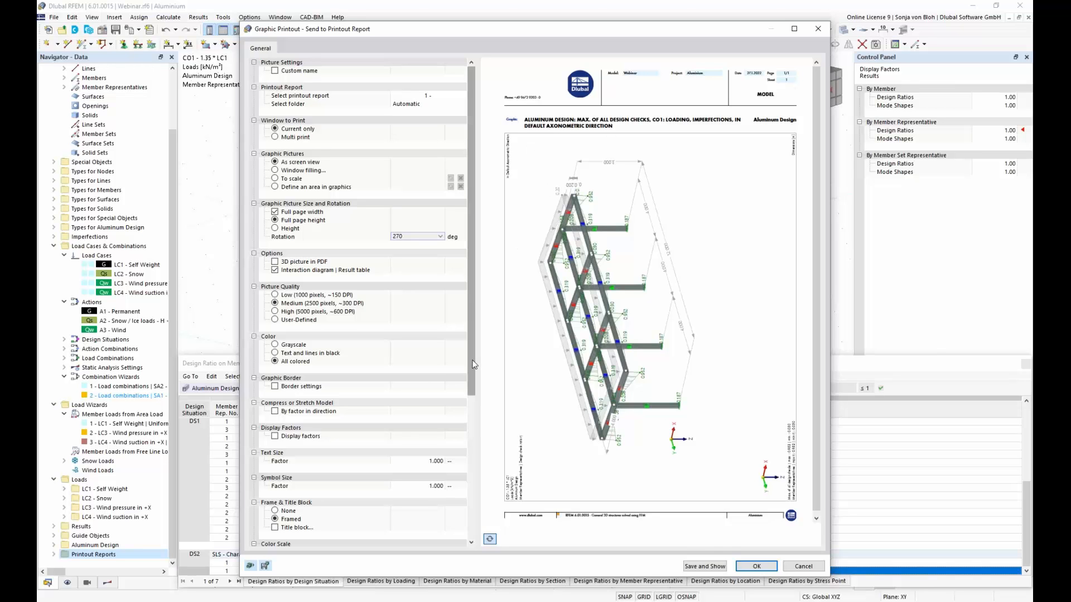
Step: Save the graphic printout into the report and view its page under the Aluminum Design results
{"action": "scroll", "coordinate": [473, 389], "scroll_direction": "down", "scroll_amount": 2}
{"action": "left_click_drag", "start_coordinate": [473, 390], "coordinate": [482, 452]}
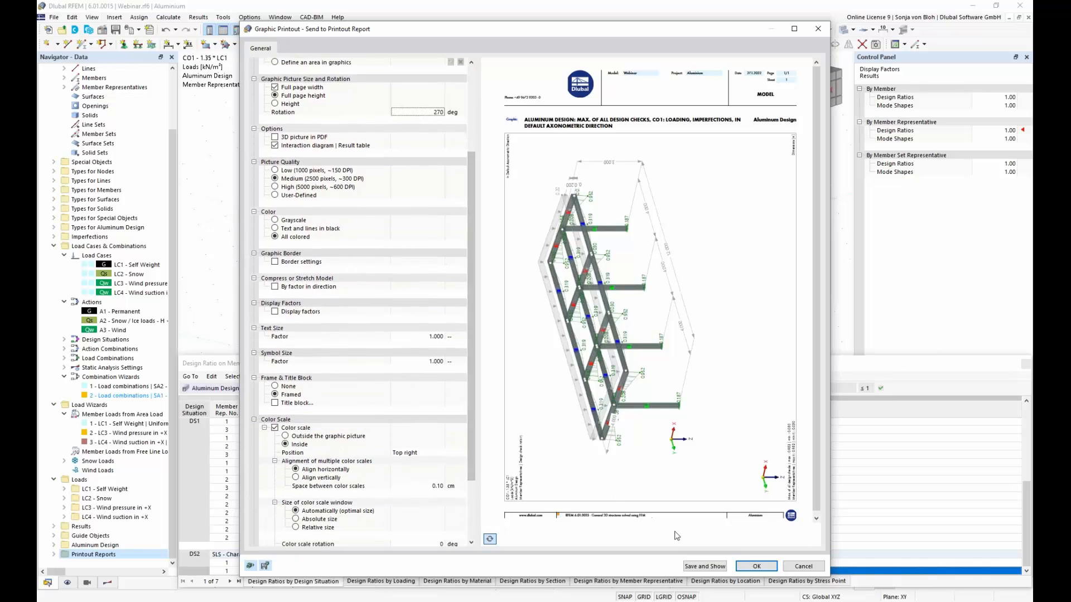
{"action": "left_click", "coordinate": [705, 566]}
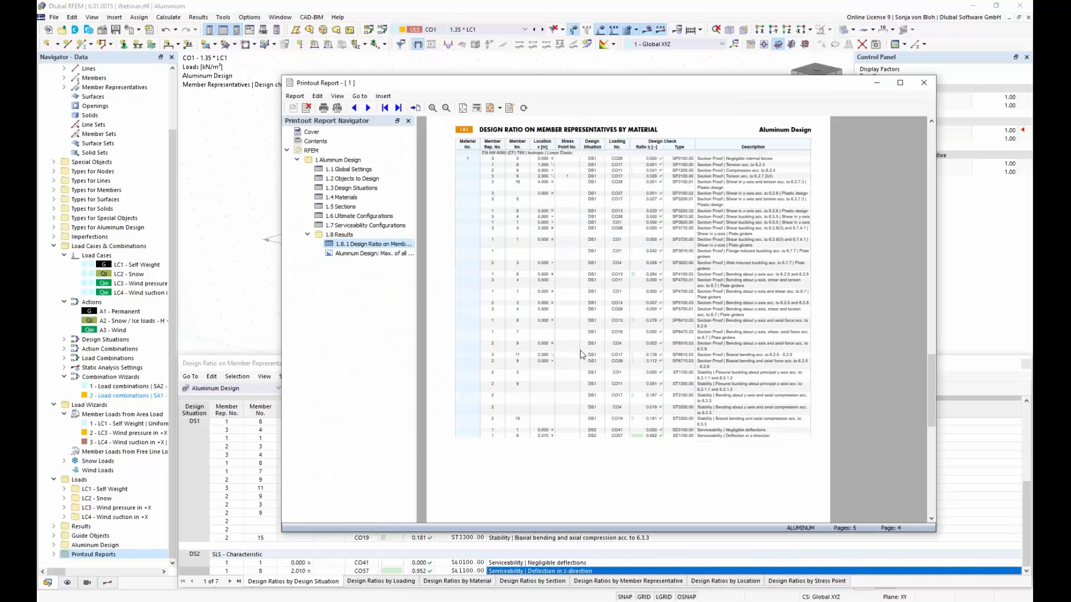
{"action": "left_click", "coordinate": [378, 255]}
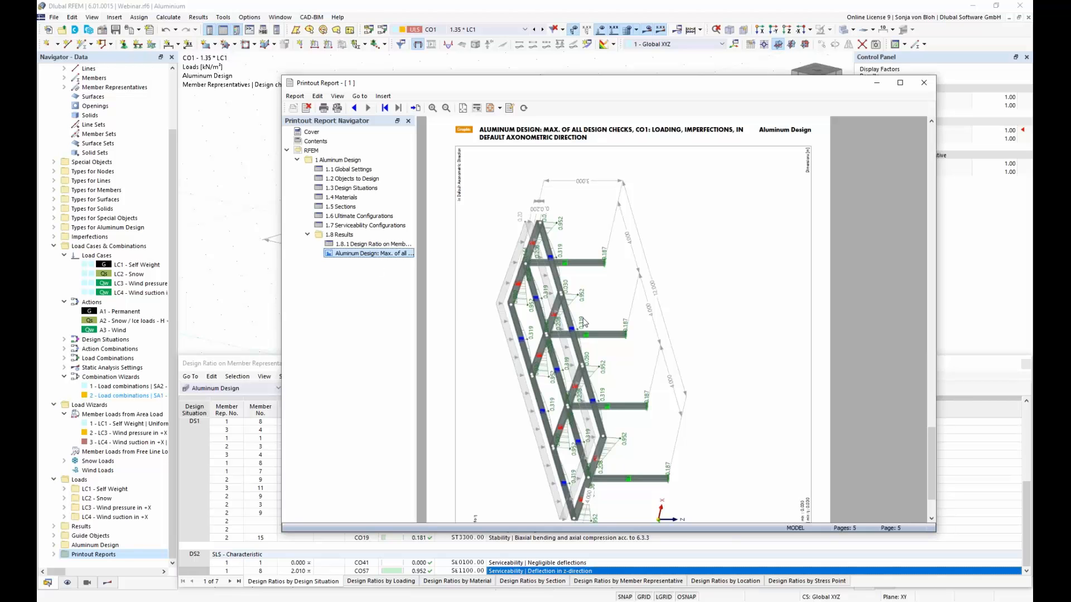
{"action": "scroll", "coordinate": [584, 322], "scroll_direction": "down", "scroll_amount": 3}
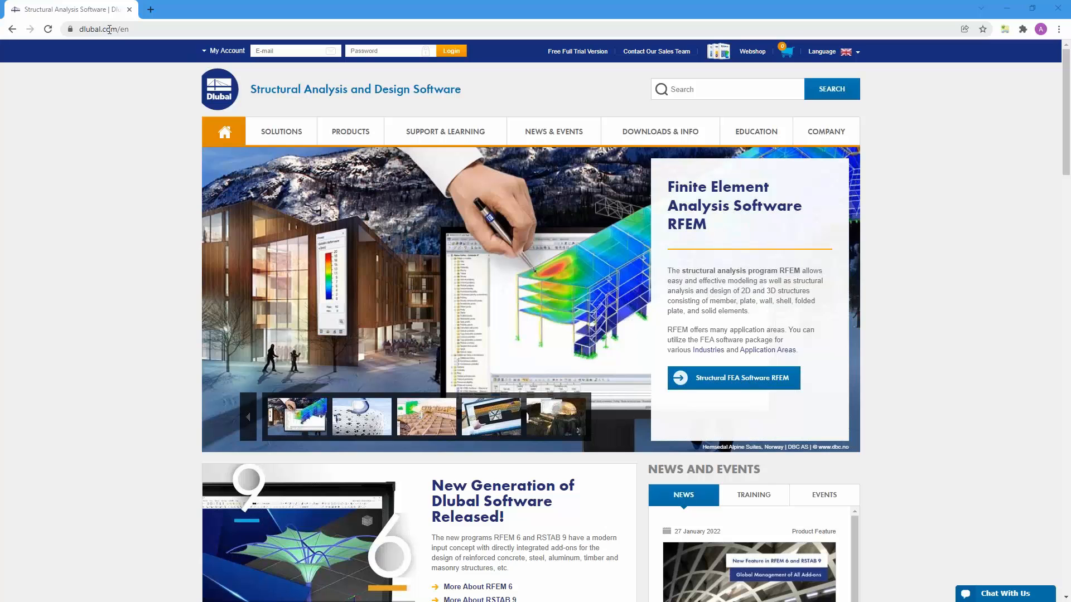
Step: Switch to the Dlubal website in the browser, open the Webinars page, and look through the listed webinars
{"action": "mouse_move", "coordinate": [555, 133]}
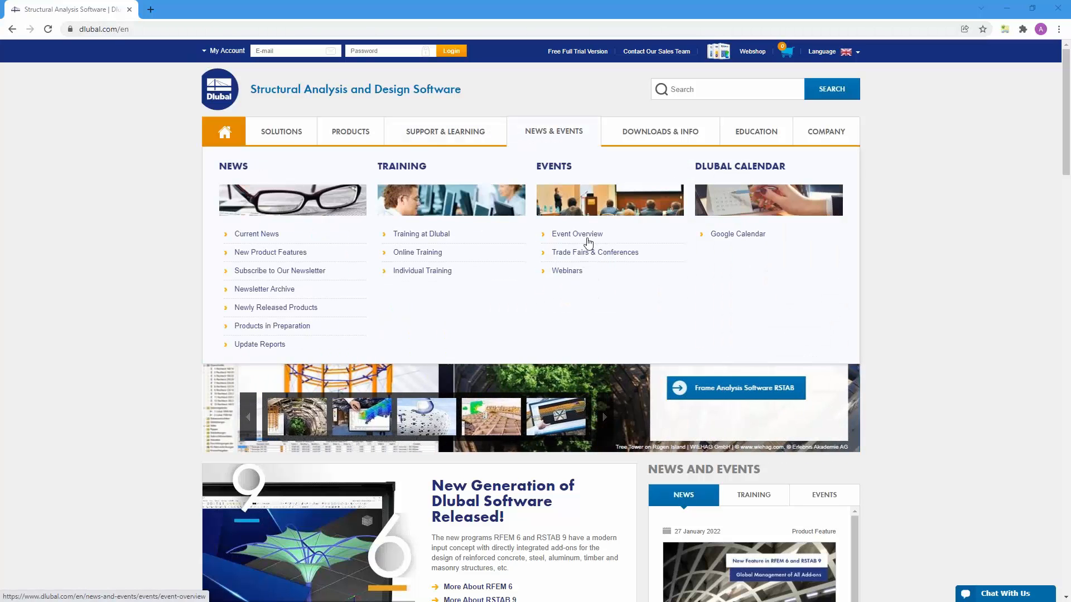
{"action": "left_click", "coordinate": [567, 271]}
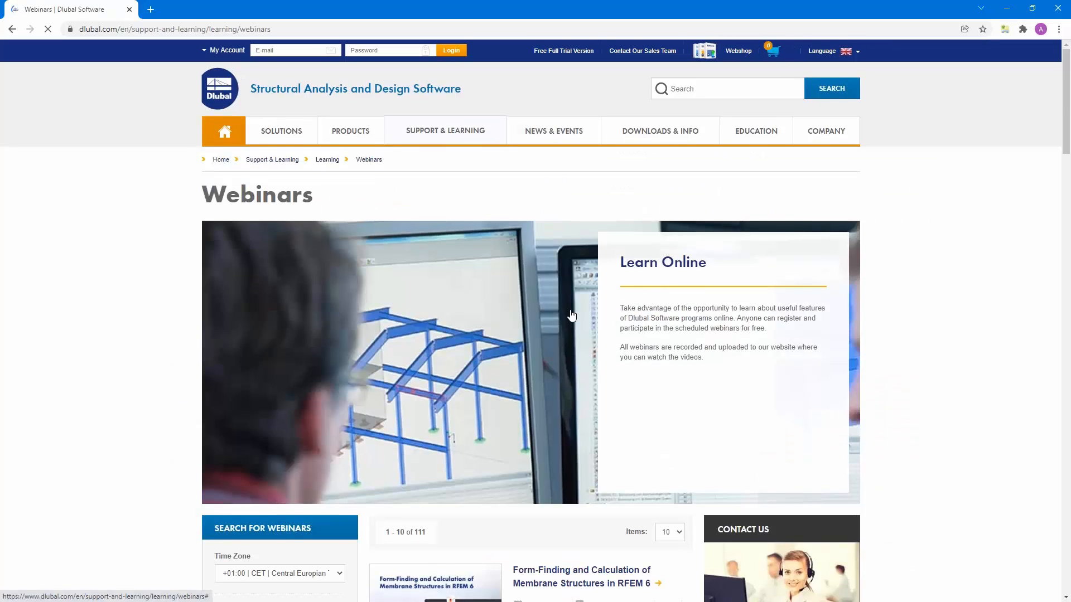
{"action": "scroll", "coordinate": [595, 326], "scroll_direction": "down", "scroll_amount": 5}
{"action": "scroll", "coordinate": [535, 320], "scroll_direction": "down", "scroll_amount": 12}
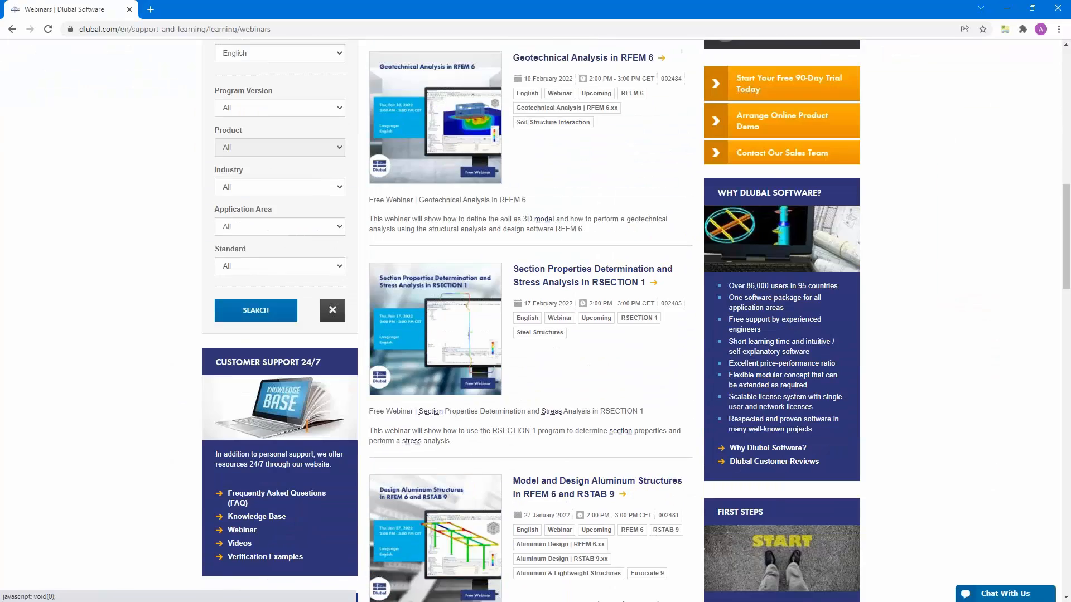
{"action": "scroll", "coordinate": [535, 321], "scroll_direction": "down", "scroll_amount": 10}
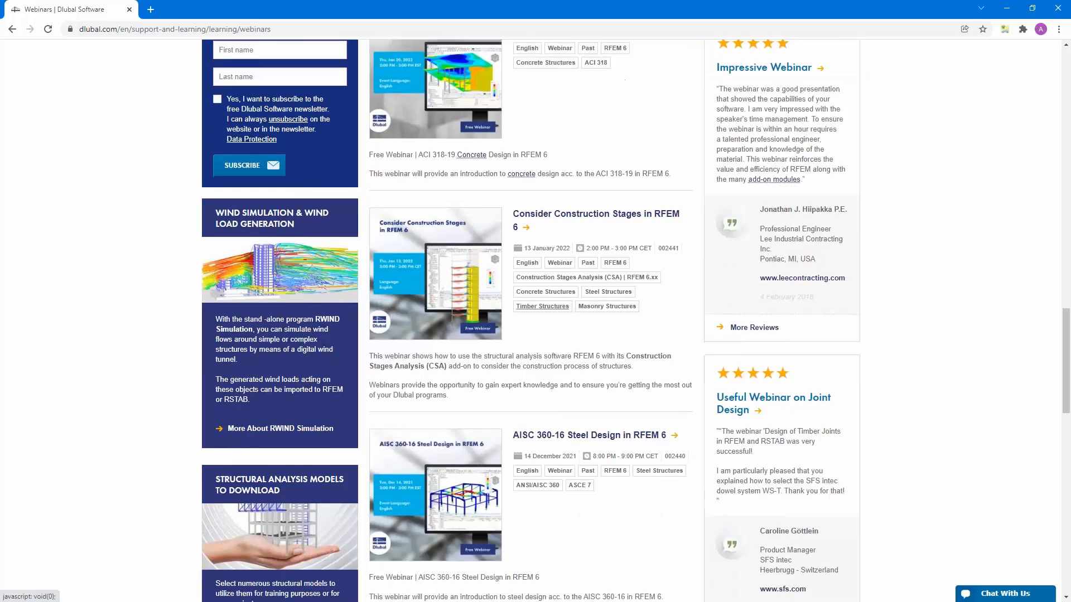
Step: Find the webinar "Model and Design Aluminum Structures in RFEM 6 and RSTAB 9" in the webinar list and open its page
{"action": "scroll", "coordinate": [536, 321], "scroll_direction": "down", "scroll_amount": 8}
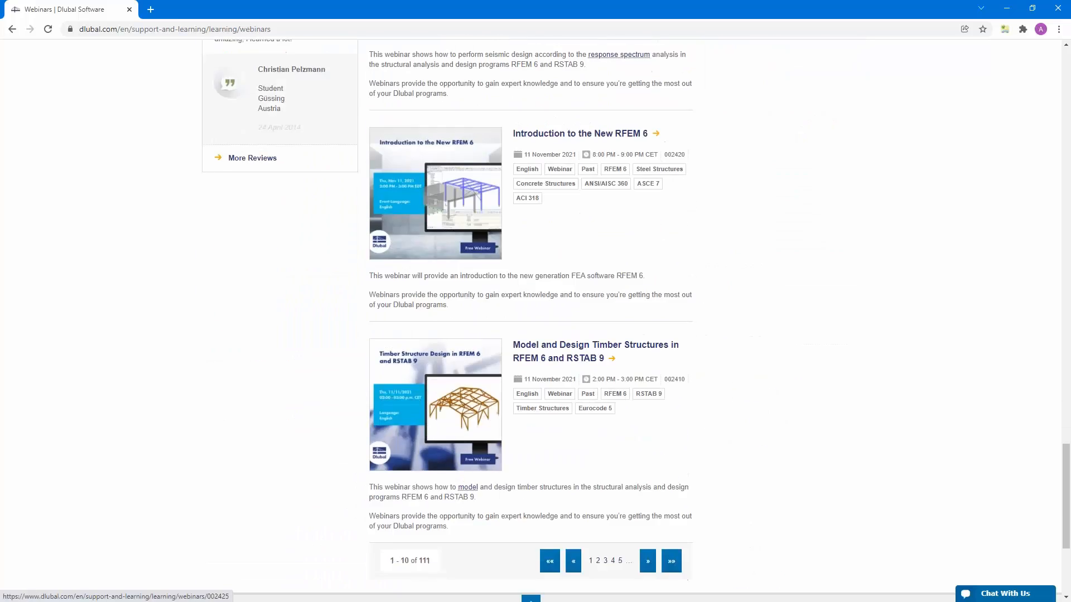
{"action": "scroll", "coordinate": [536, 321], "scroll_direction": "up", "scroll_amount": 18}
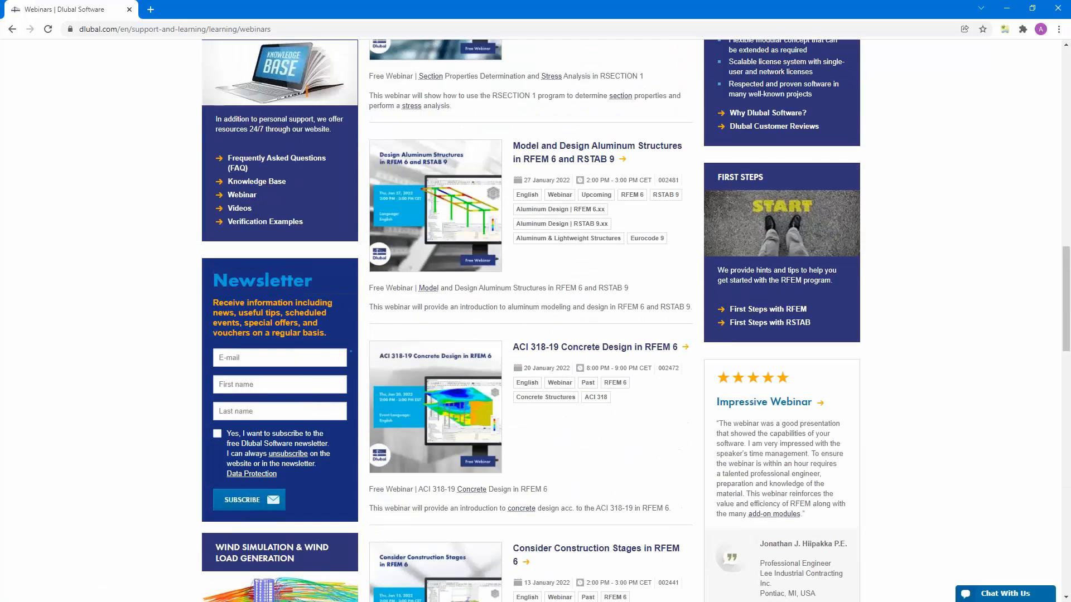
{"action": "scroll", "coordinate": [564, 383], "scroll_direction": "up", "scroll_amount": 3}
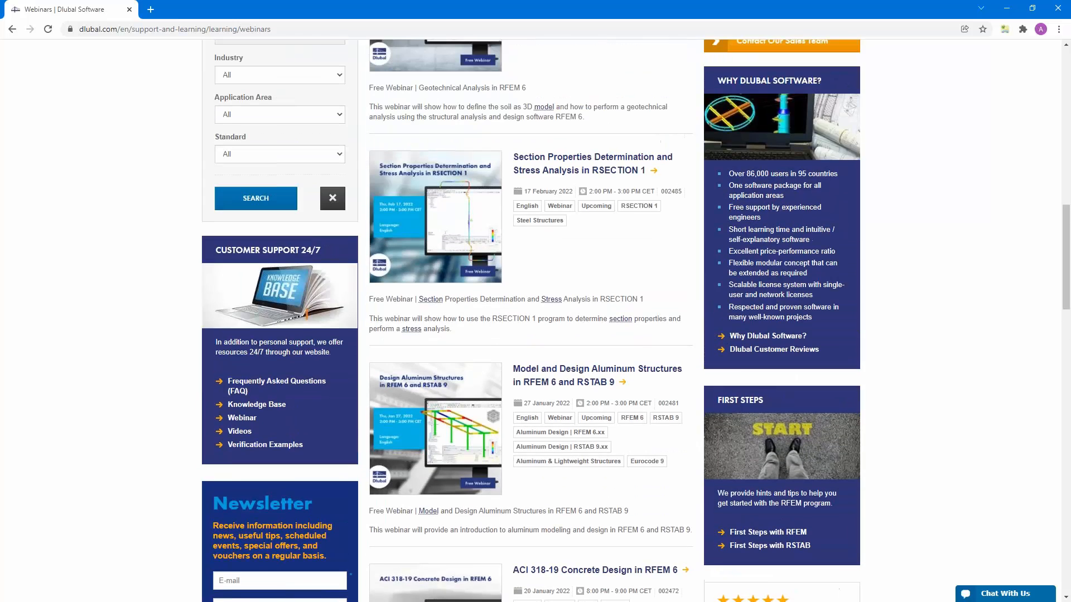
{"action": "left_click", "coordinate": [557, 385]}
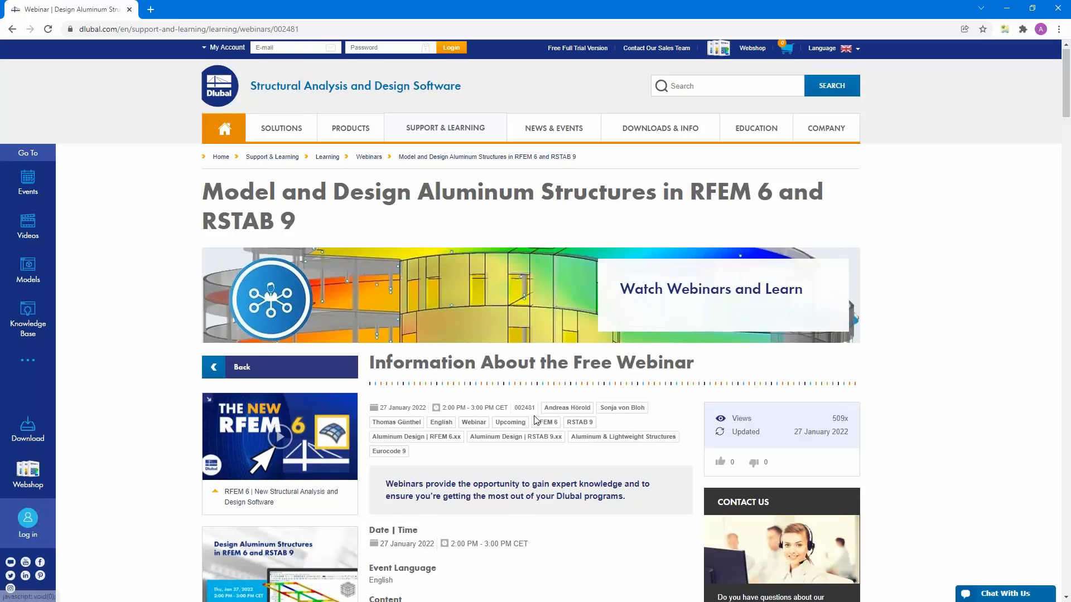
Step: Look through the webinar's details, including its content, time schedule, speakers, and the presentation slides under Downloads
{"action": "scroll", "coordinate": [568, 319], "scroll_direction": "down", "scroll_amount": 5}
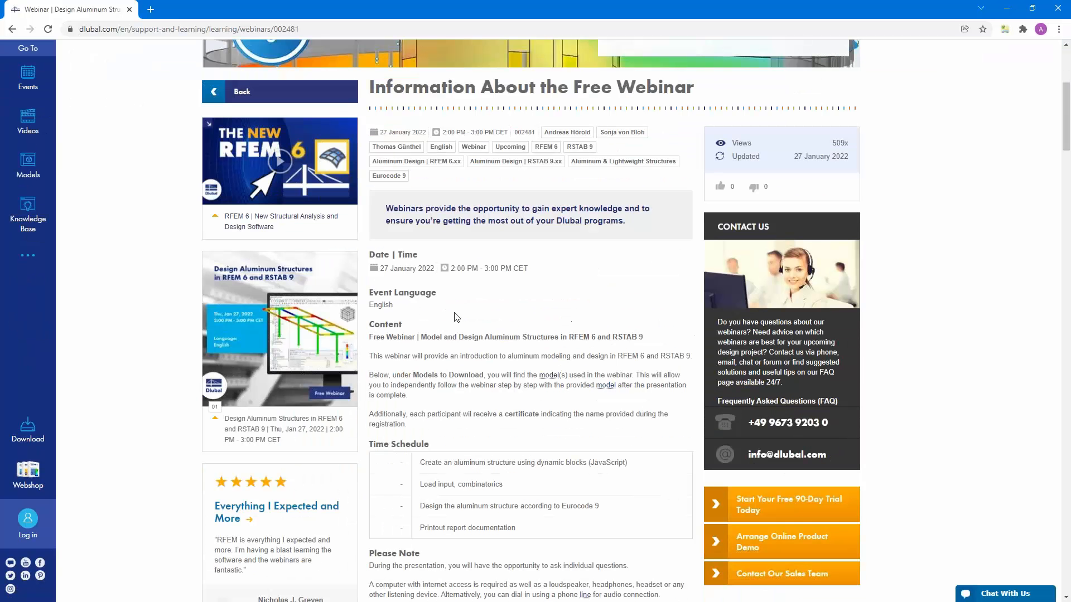
{"action": "scroll", "coordinate": [467, 399], "scroll_direction": "down", "scroll_amount": 9}
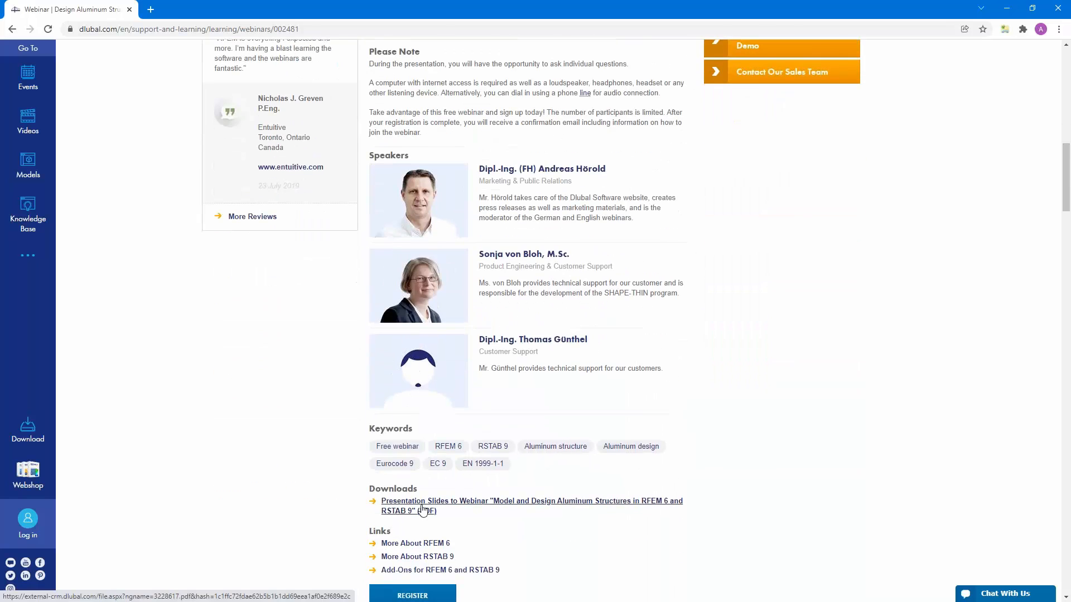
{"action": "scroll", "coordinate": [390, 519], "scroll_direction": "down", "scroll_amount": 3}
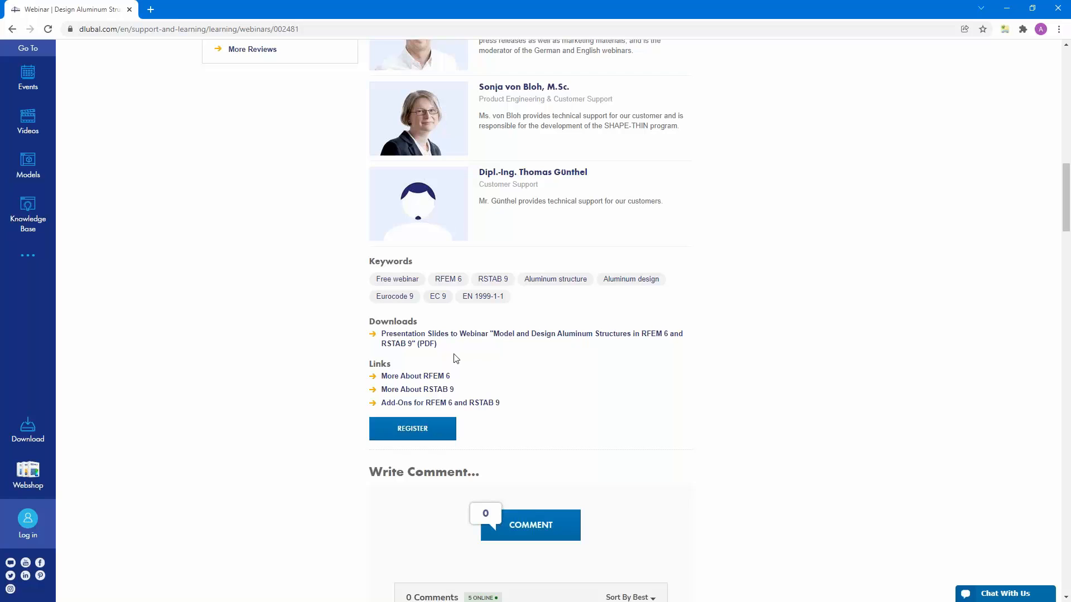
{"action": "scroll", "coordinate": [455, 357], "scroll_direction": "up", "scroll_amount": 2}
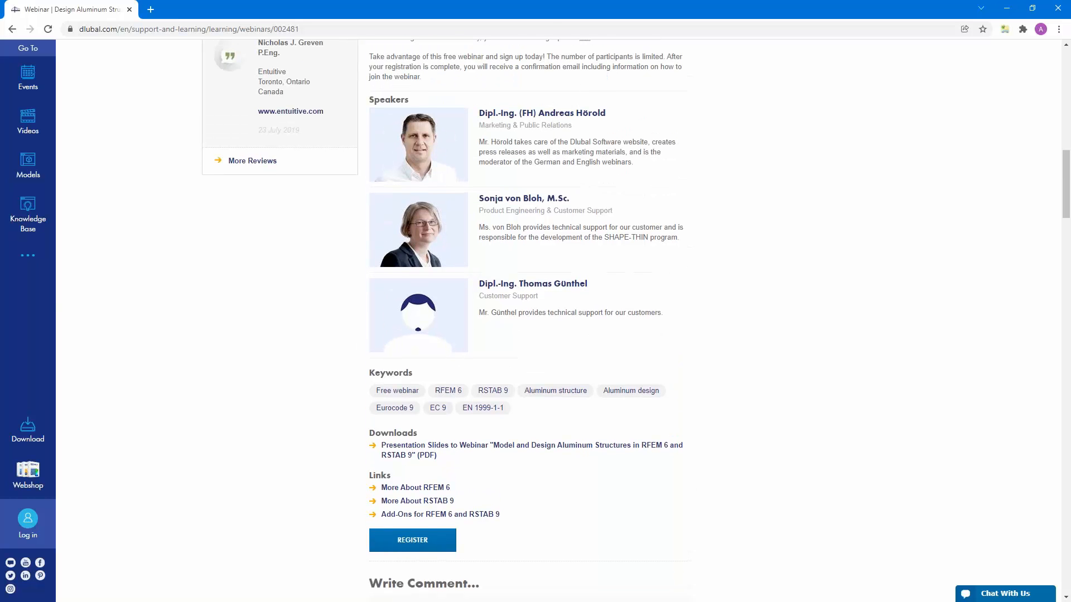